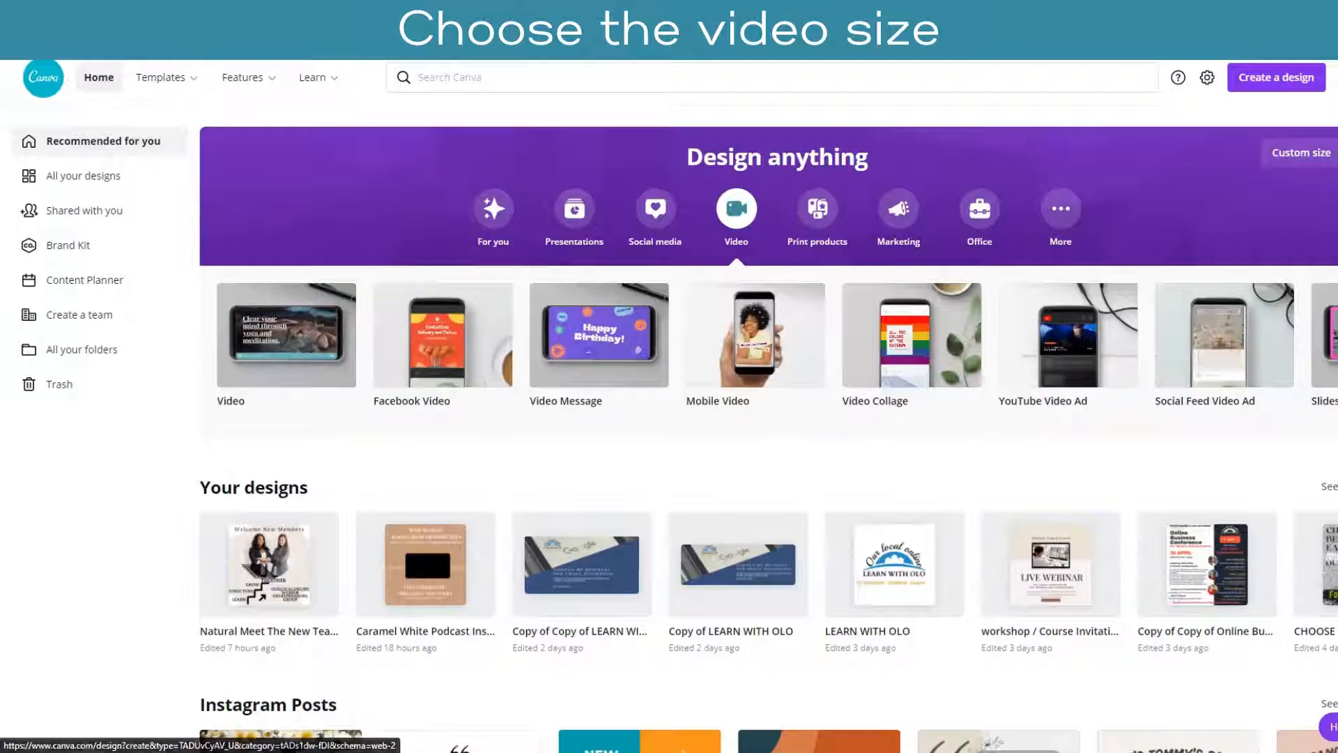
Step: Look through the video formats and create a new design in the 1920 × 1080 px Video format
left_click(1336, 335)
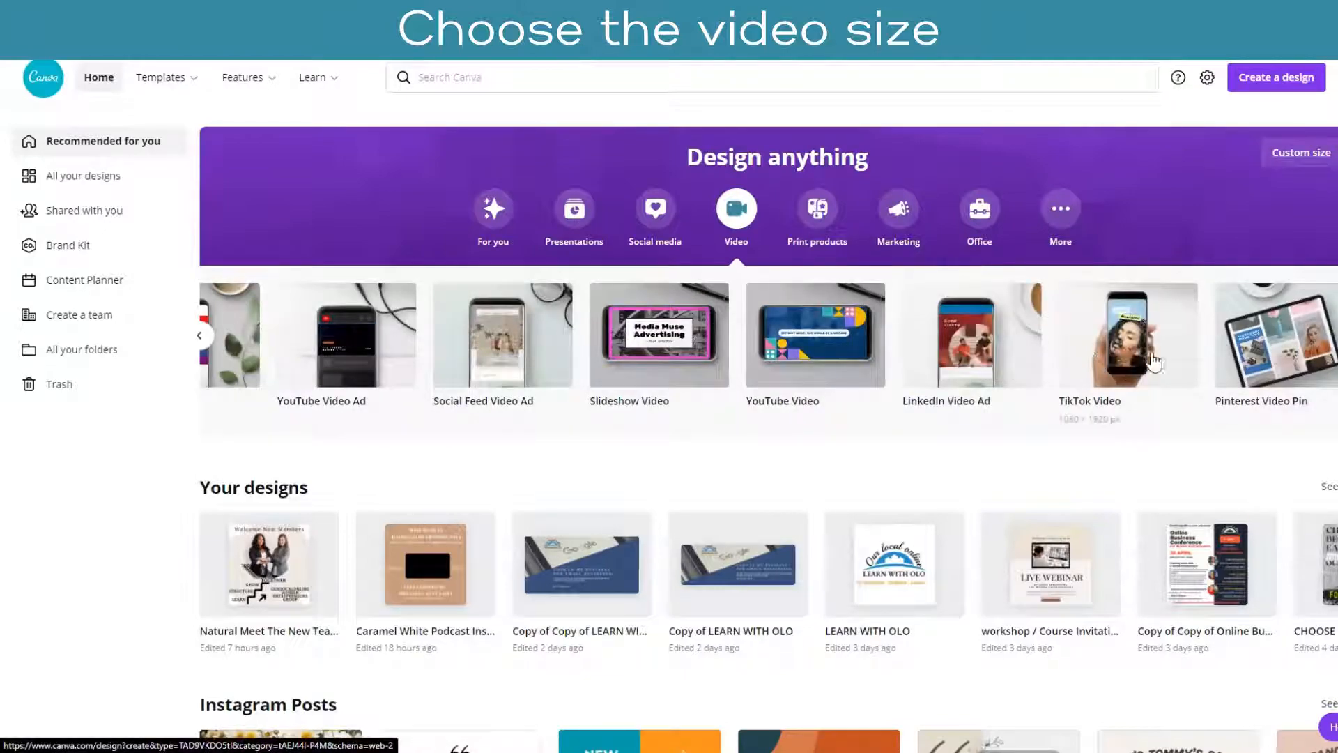
left_click(200, 337)
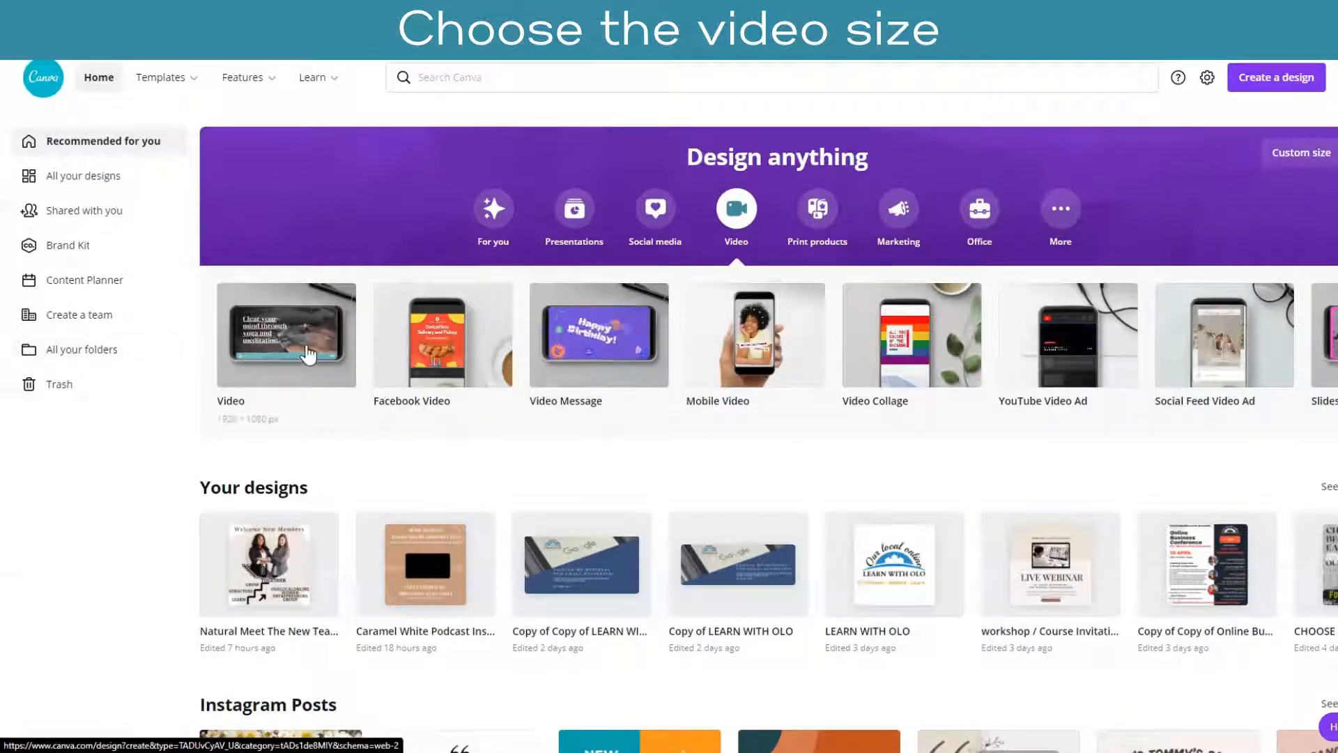
left_click(308, 349)
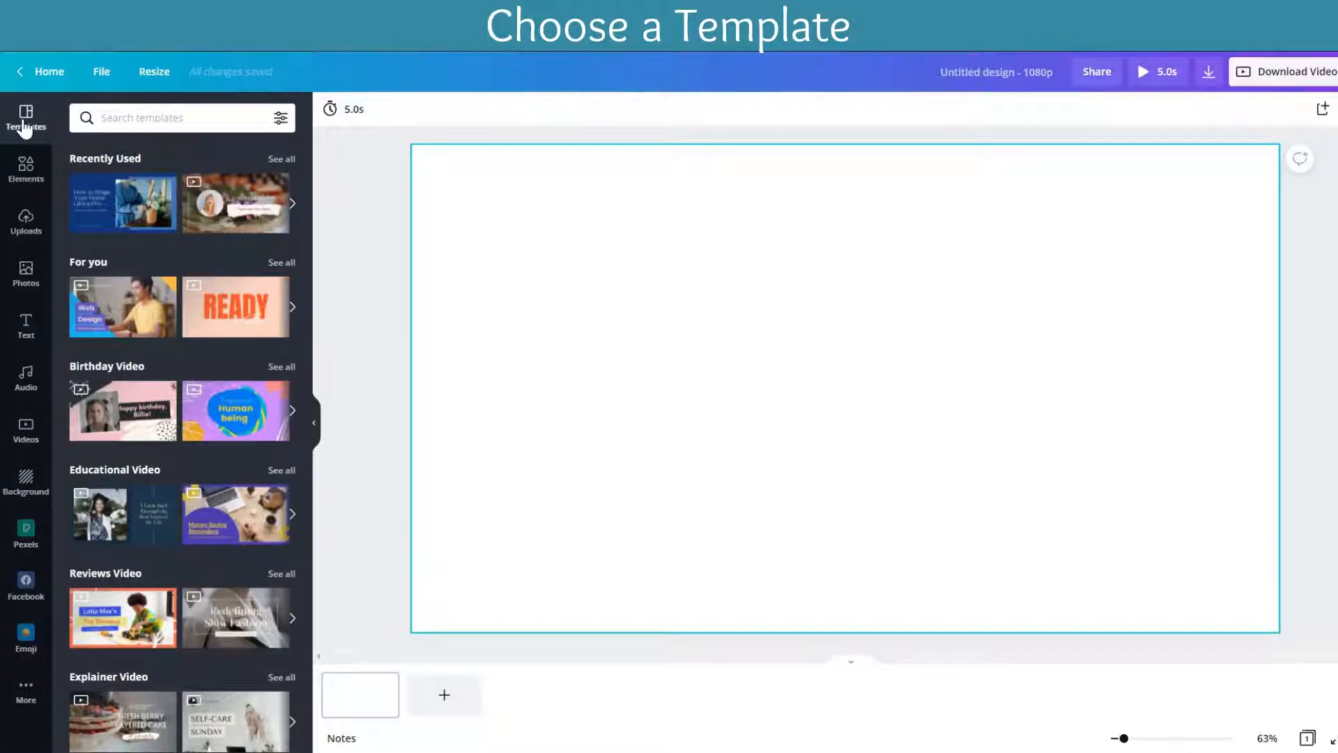
Step: Browse the video template categories and check the colour and language filters available for templates
scroll(223, 368, "down", 10)
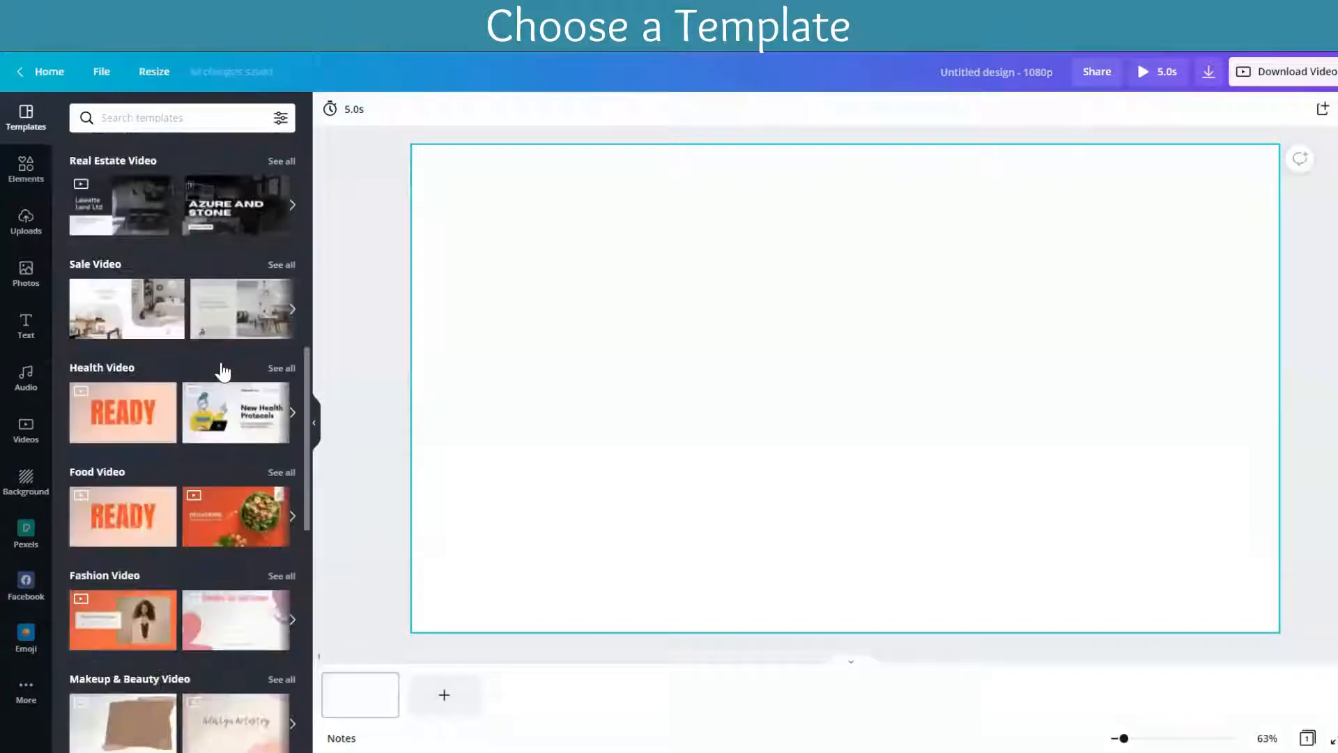
scroll(223, 368, "down", 15)
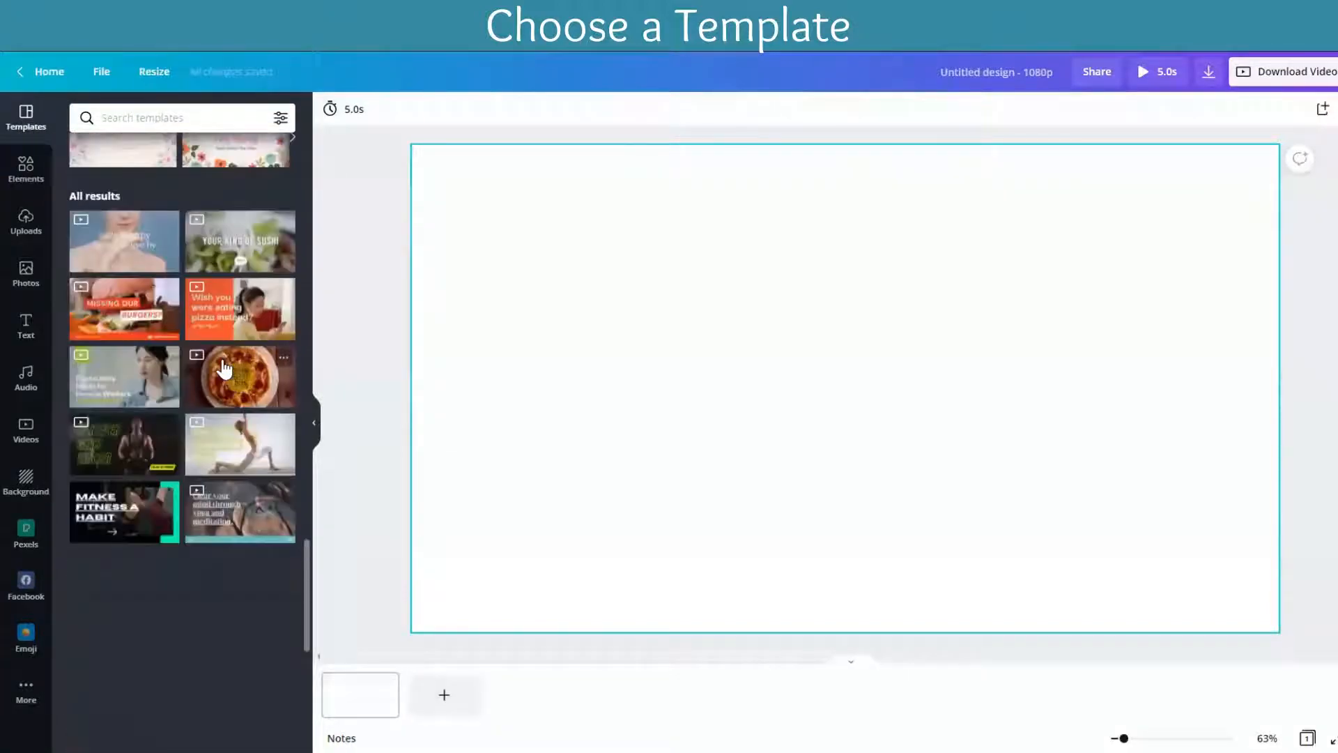
scroll(223, 368, "up", 15)
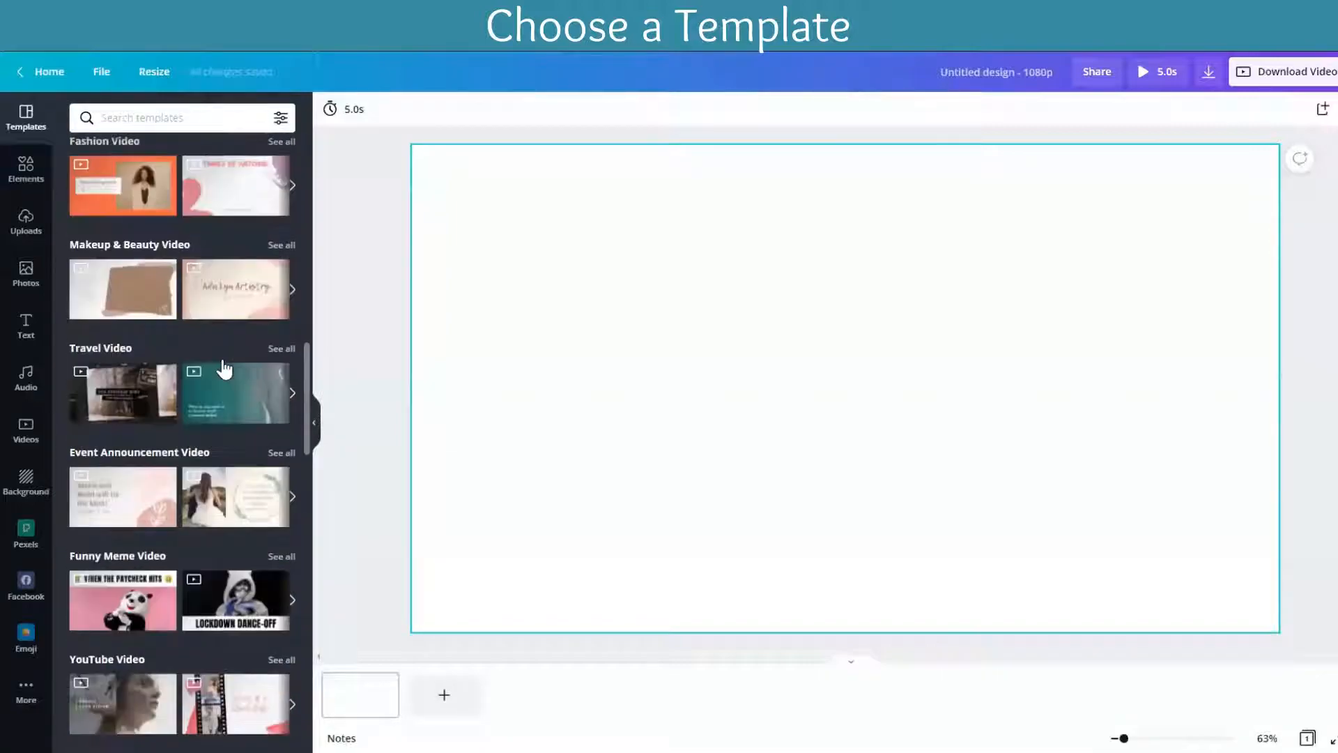
scroll(223, 368, "up", 10)
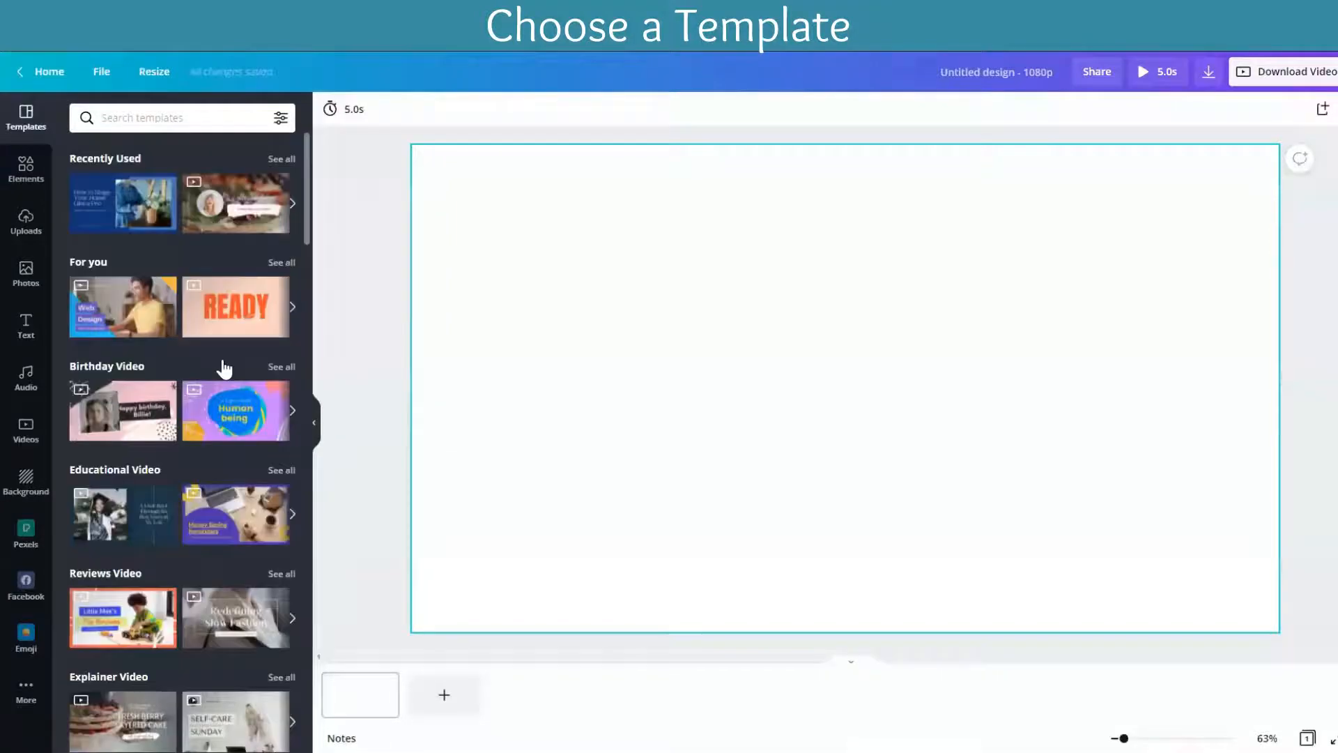
left_click(280, 117)
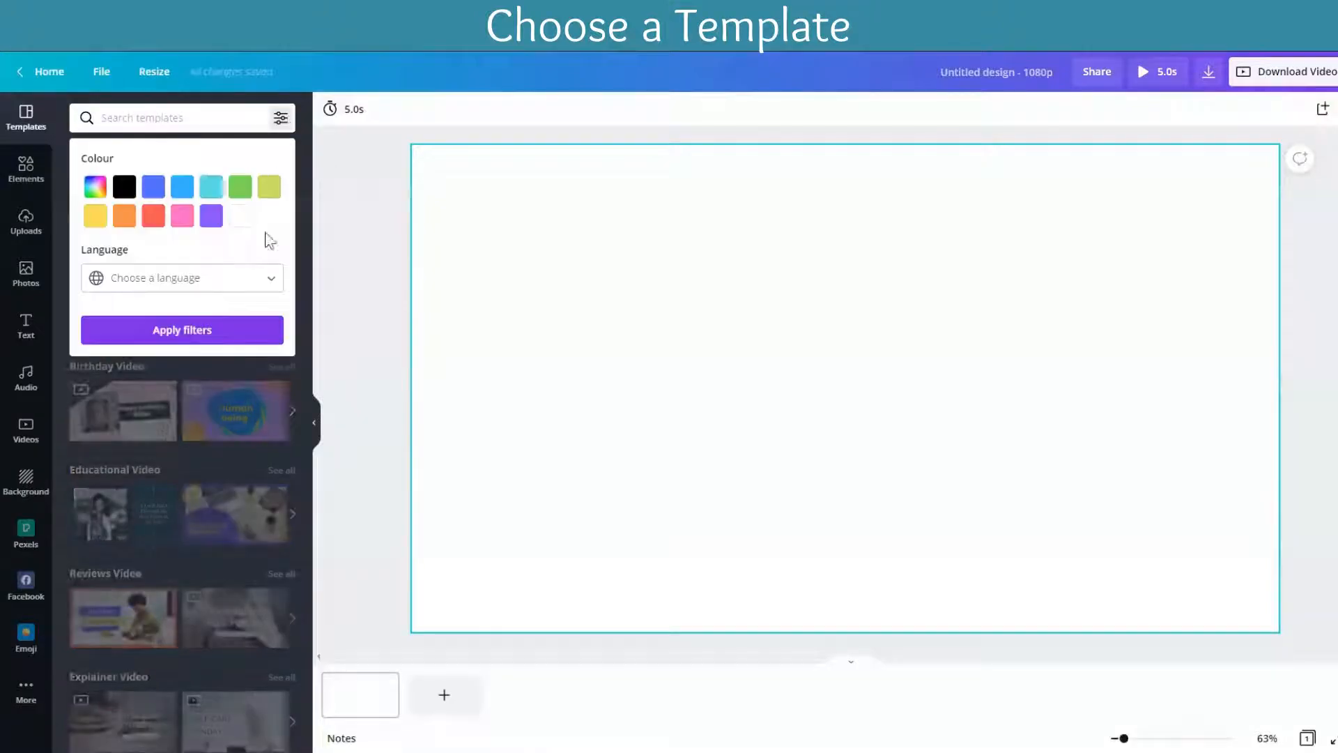
left_click(305, 183)
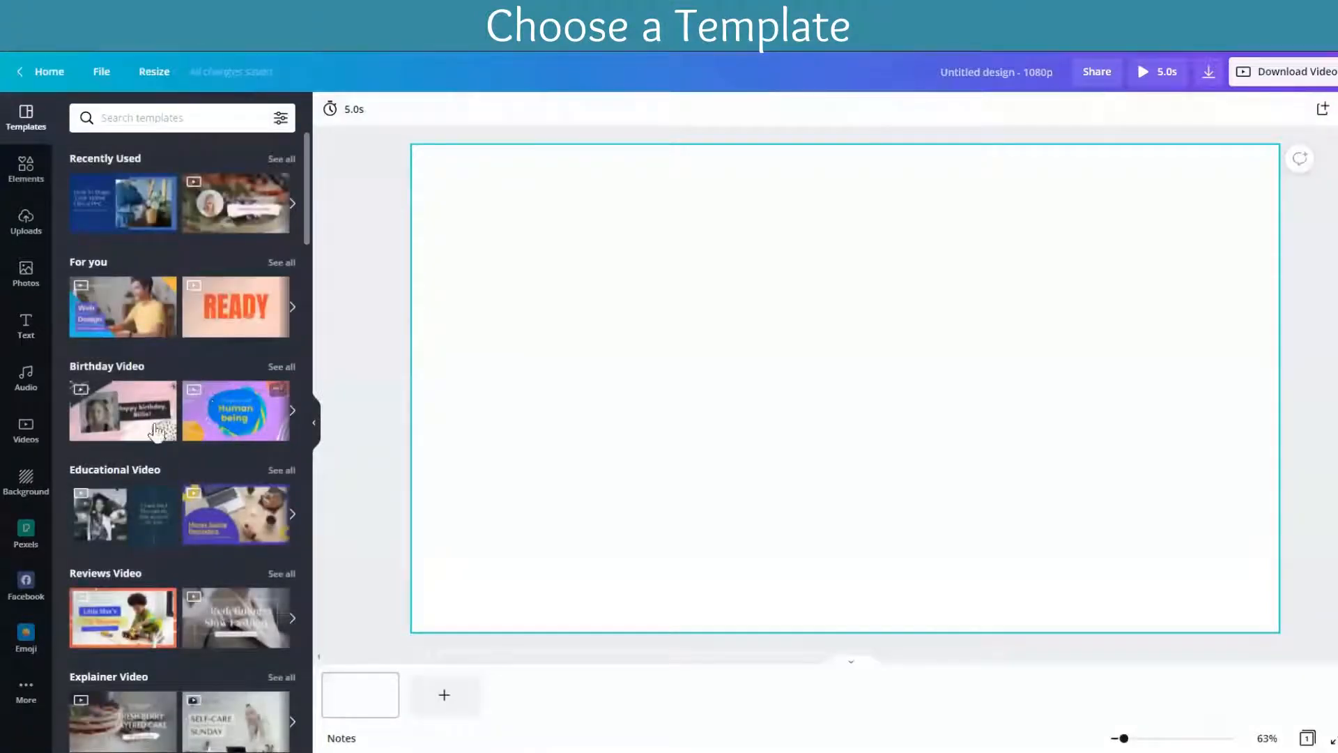
scroll(204, 432, "down", 2)
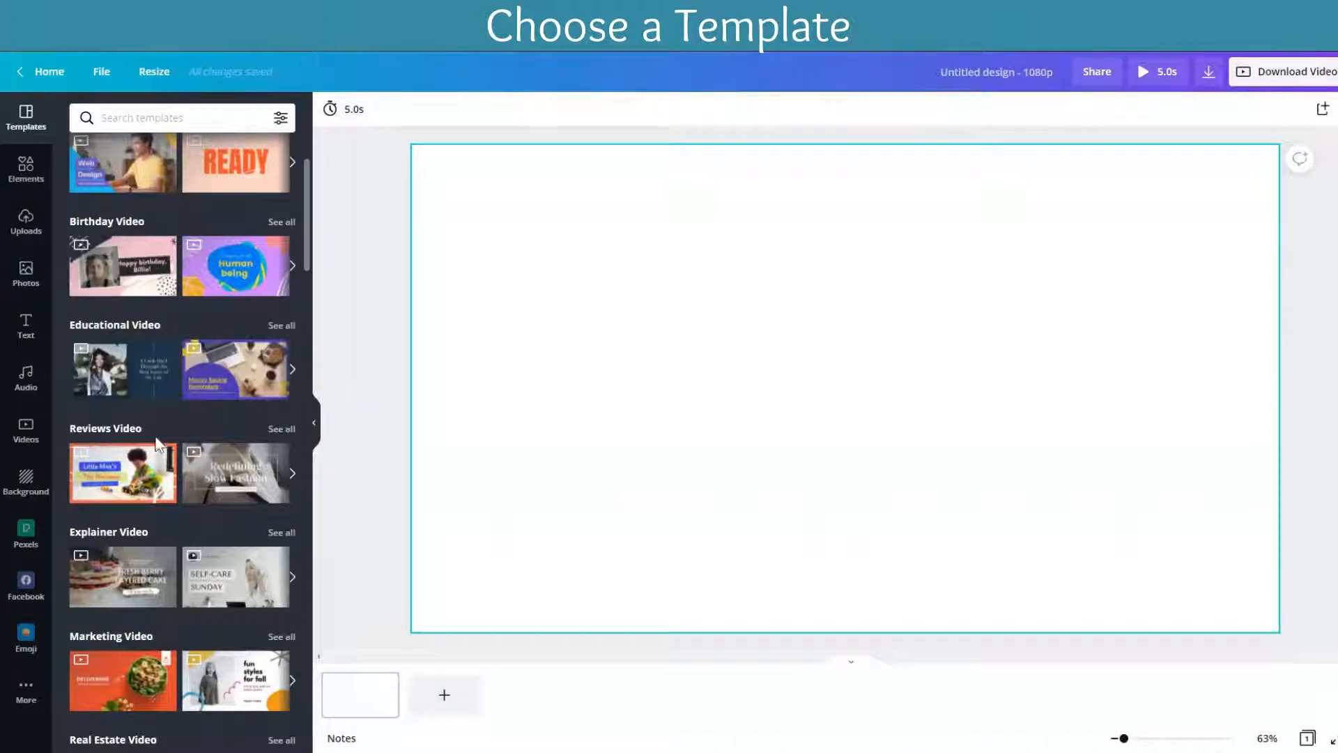
scroll(156, 443, "down", 3)
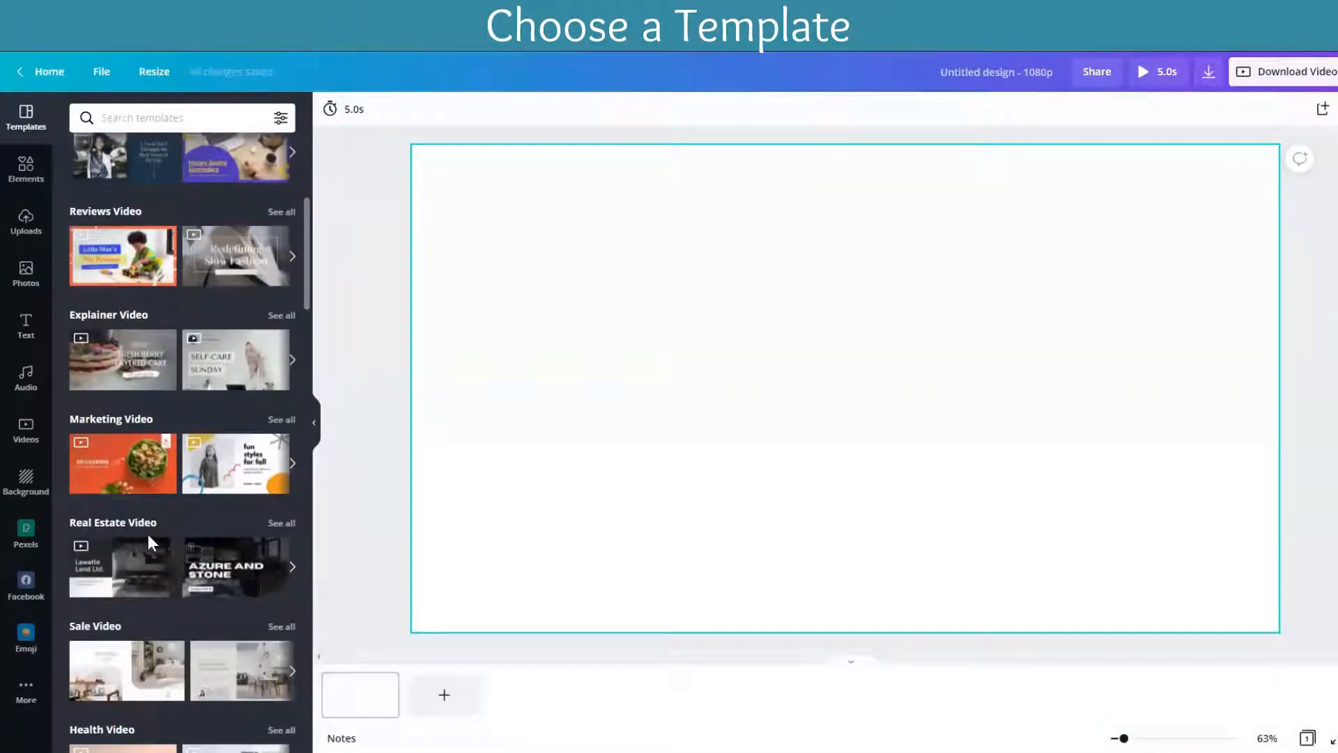
mouse_move(126, 560)
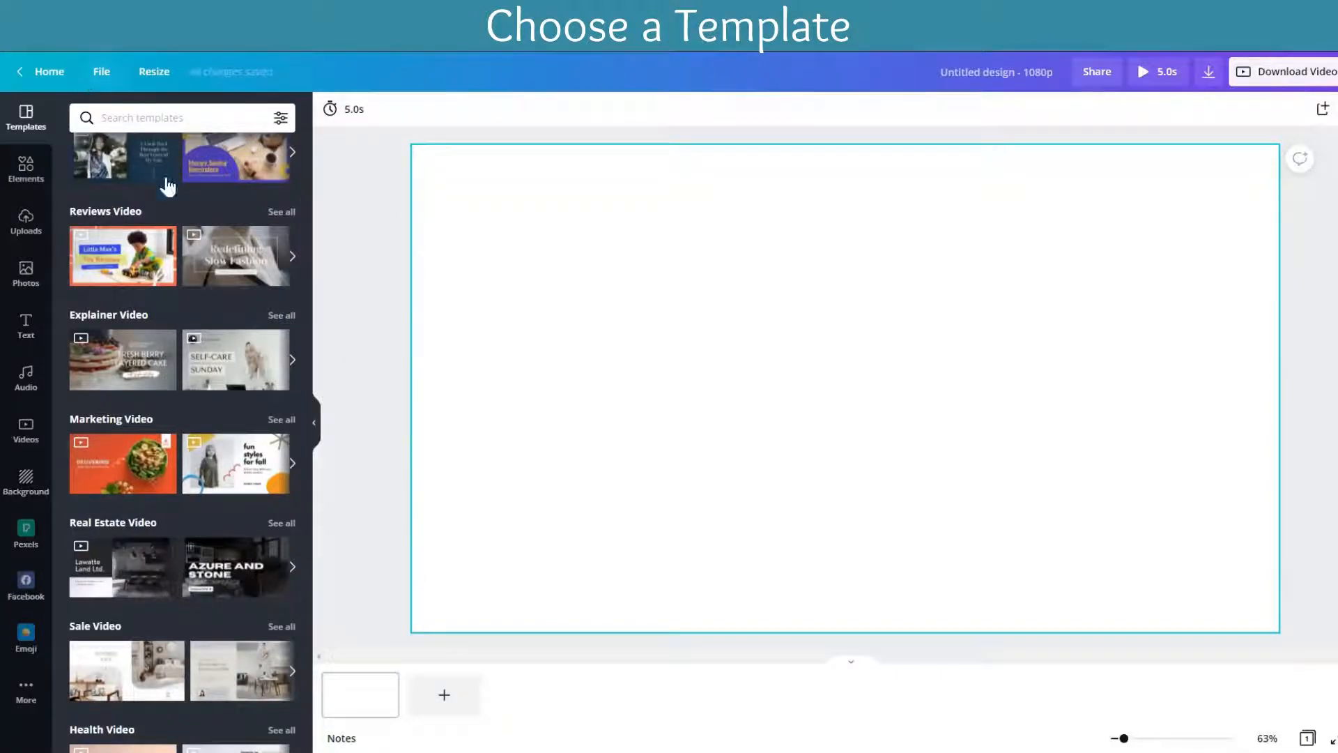
Step: Search the templates for "baker" and apply the cooking video template to the blank page
scroll(185, 346, "up", 5)
left_click(177, 120)
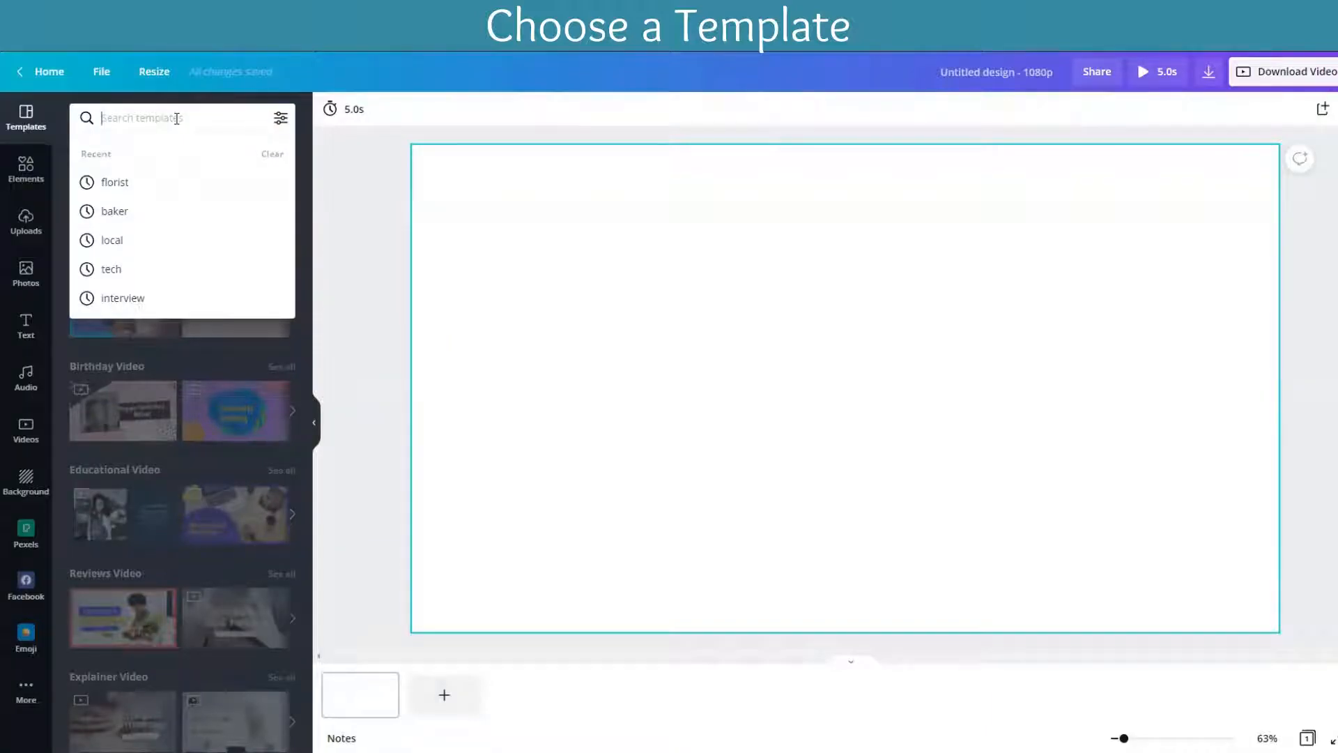
type("baker")
key("Return")
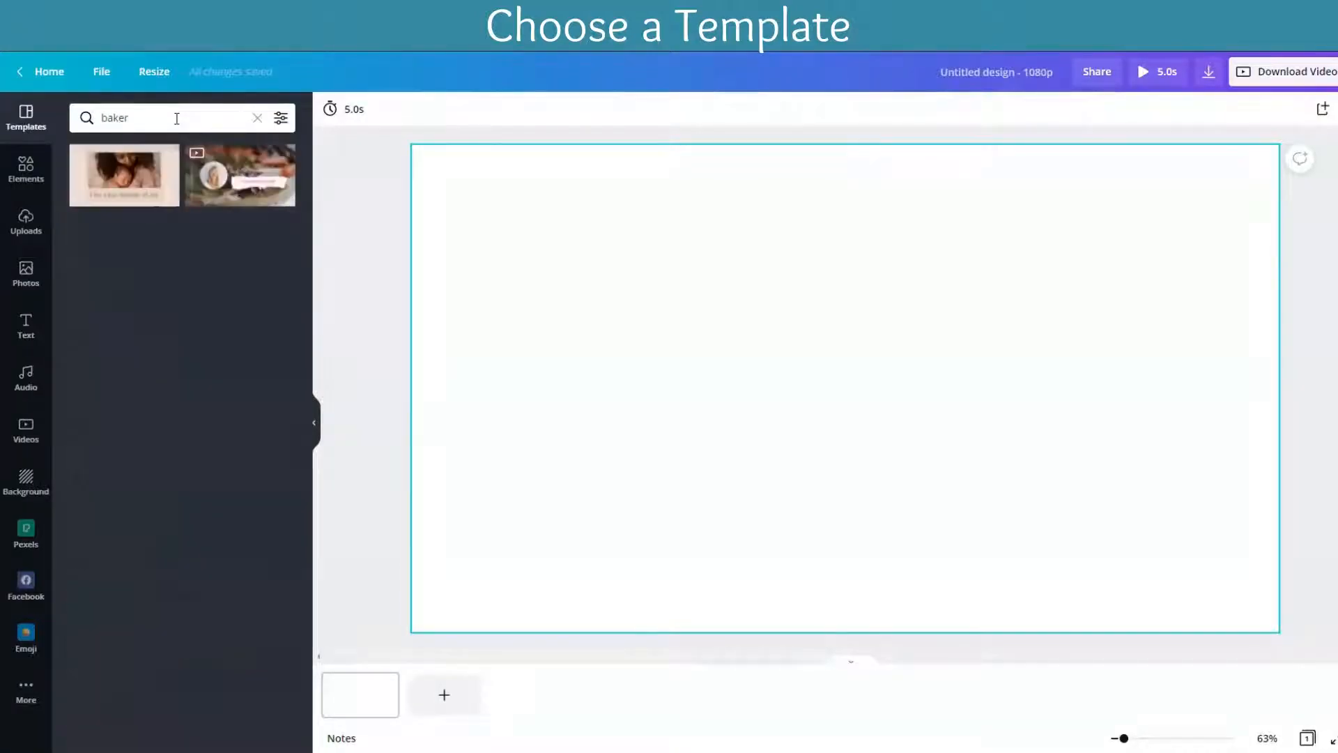
left_click(247, 179)
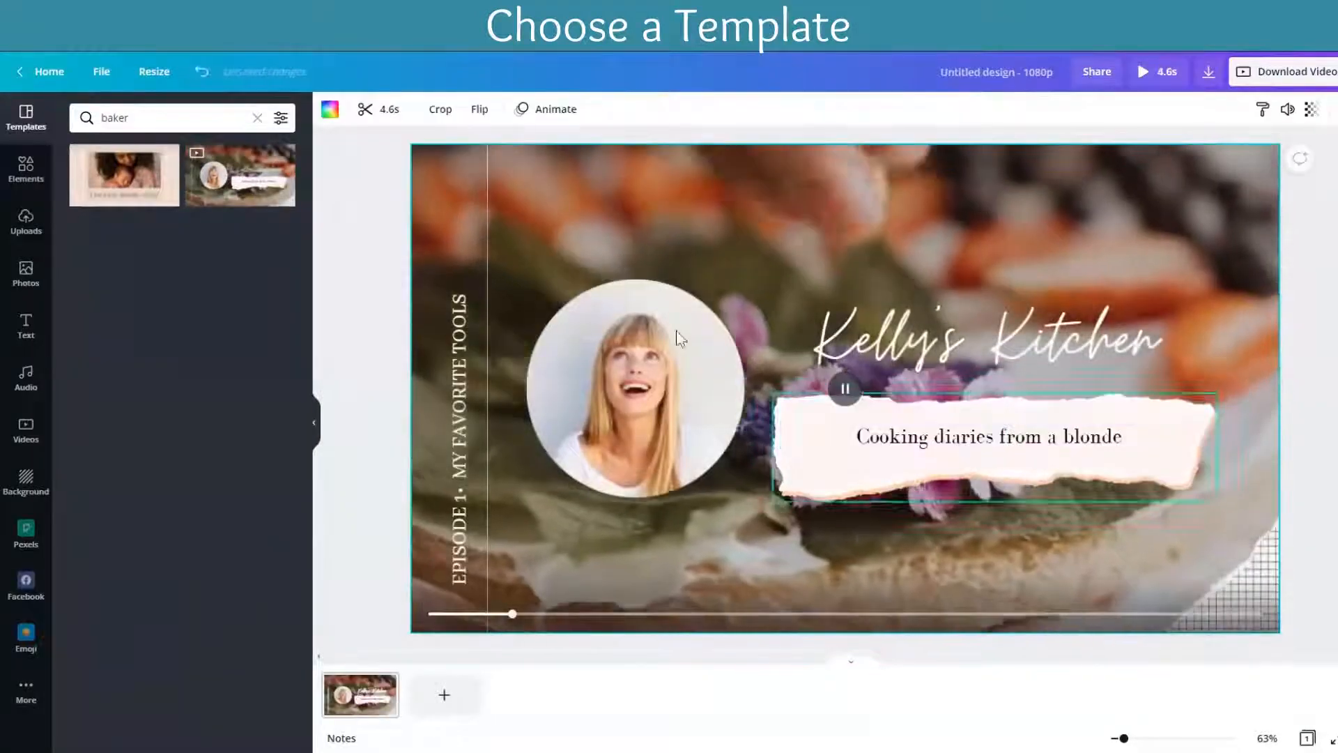
Step: Search the templates for "florist" instead and apply the blue "How to Stage Your Home Like a Pro" template
left_click(257, 118)
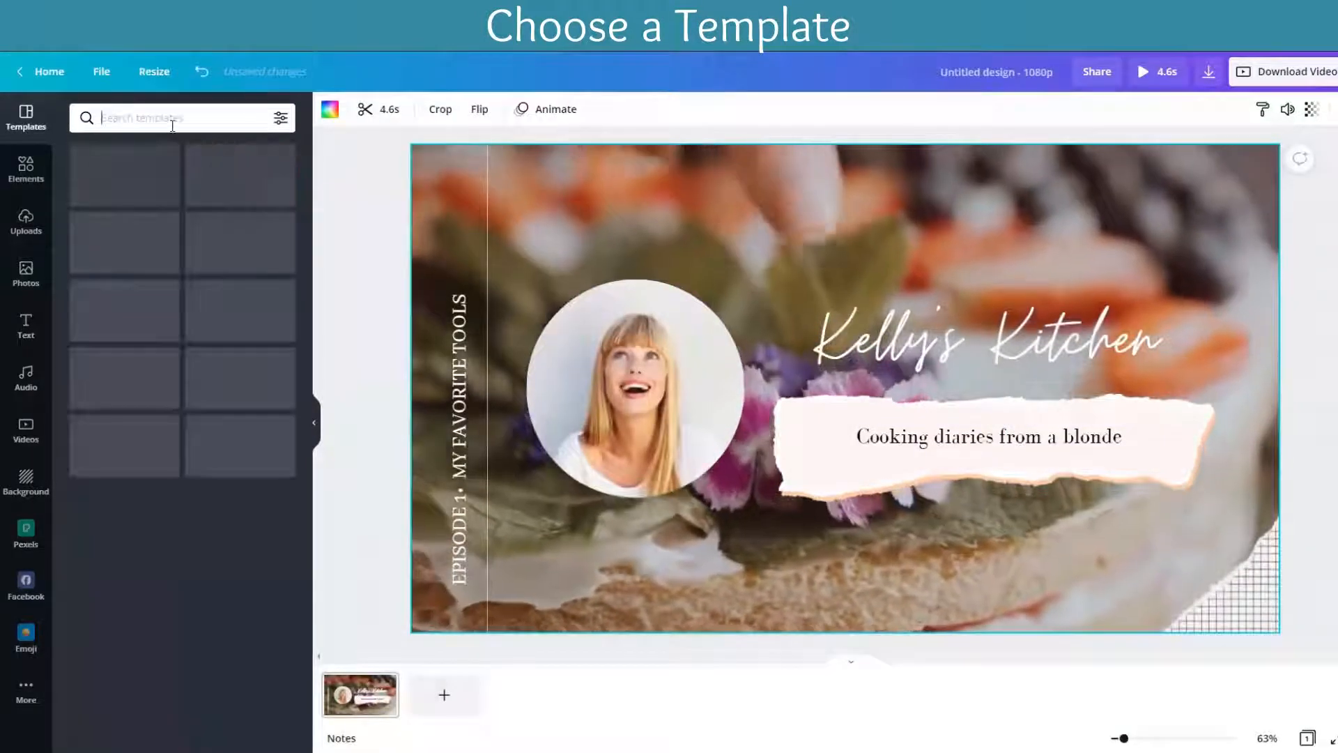
type("flori")
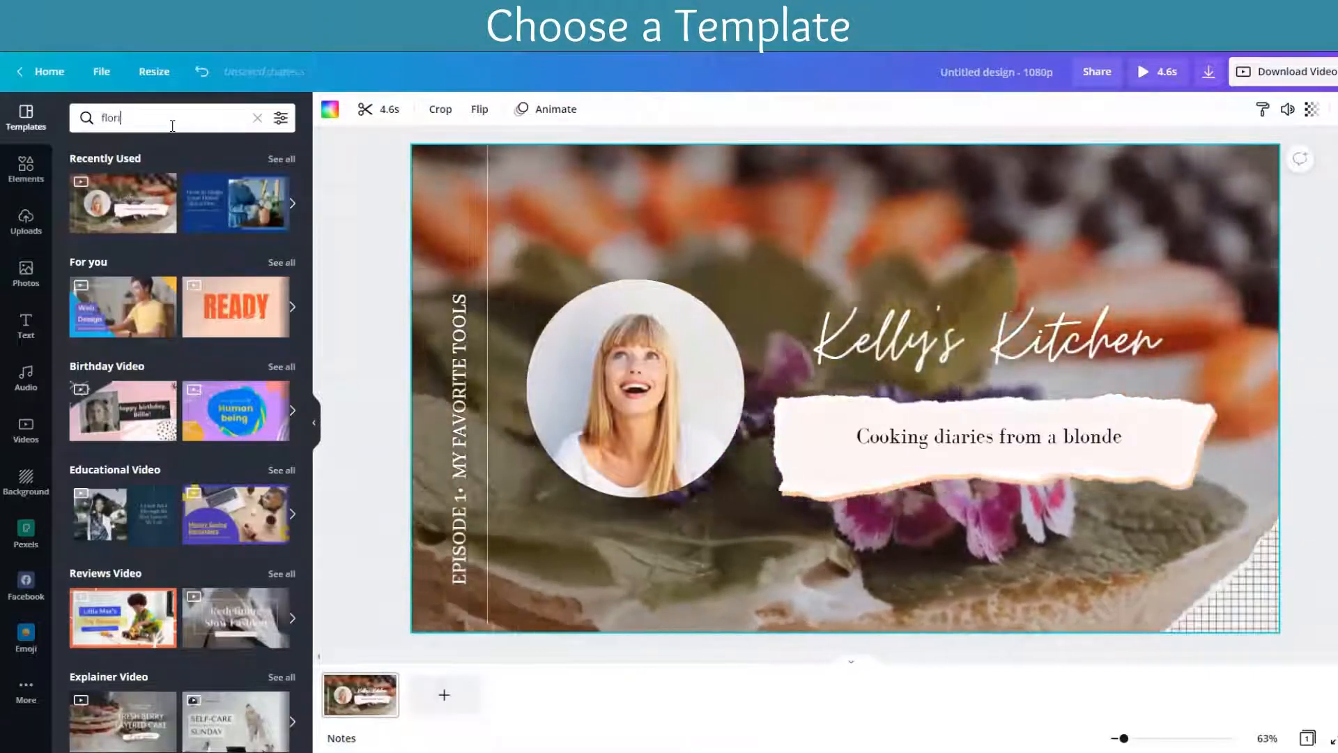
type("st")
key("Return")
left_click(115, 172)
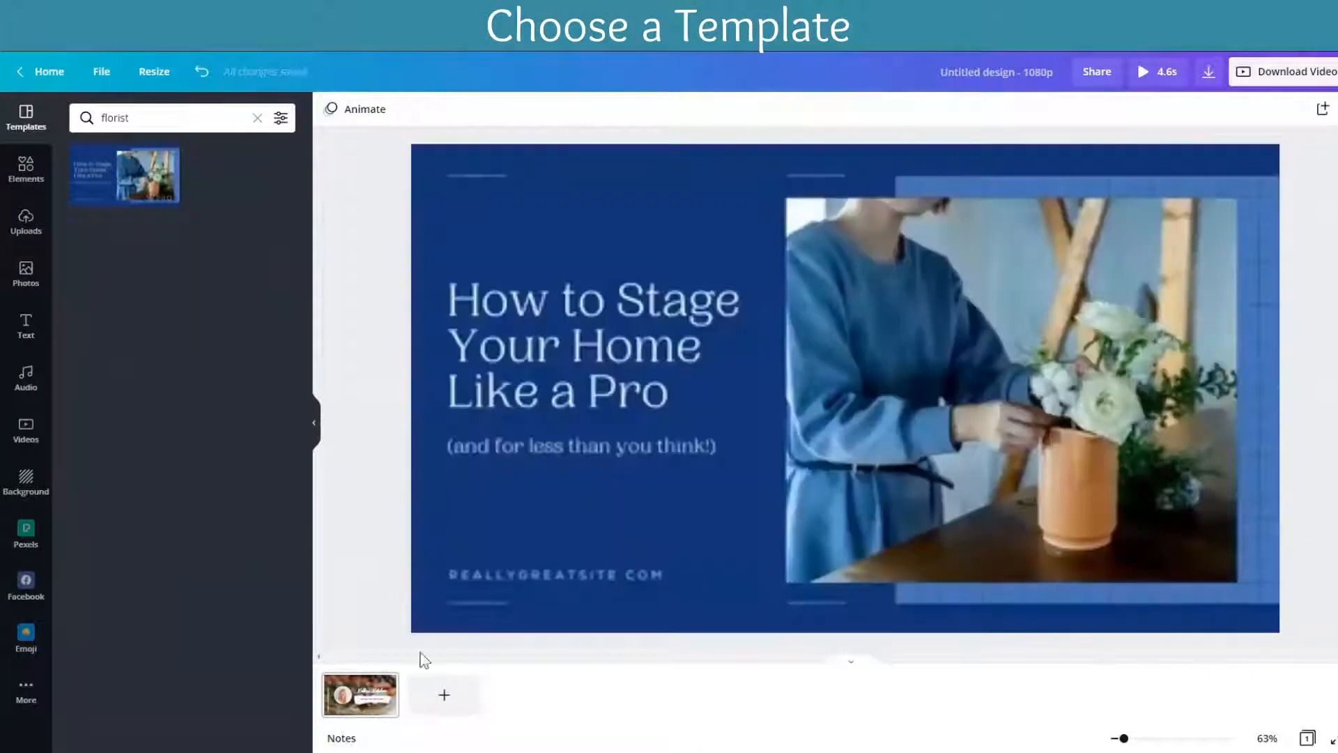
Step: Clear the template search and apply the opening page of the Pink and Black Girl Shapes birthday slideshow template
left_click(256, 119)
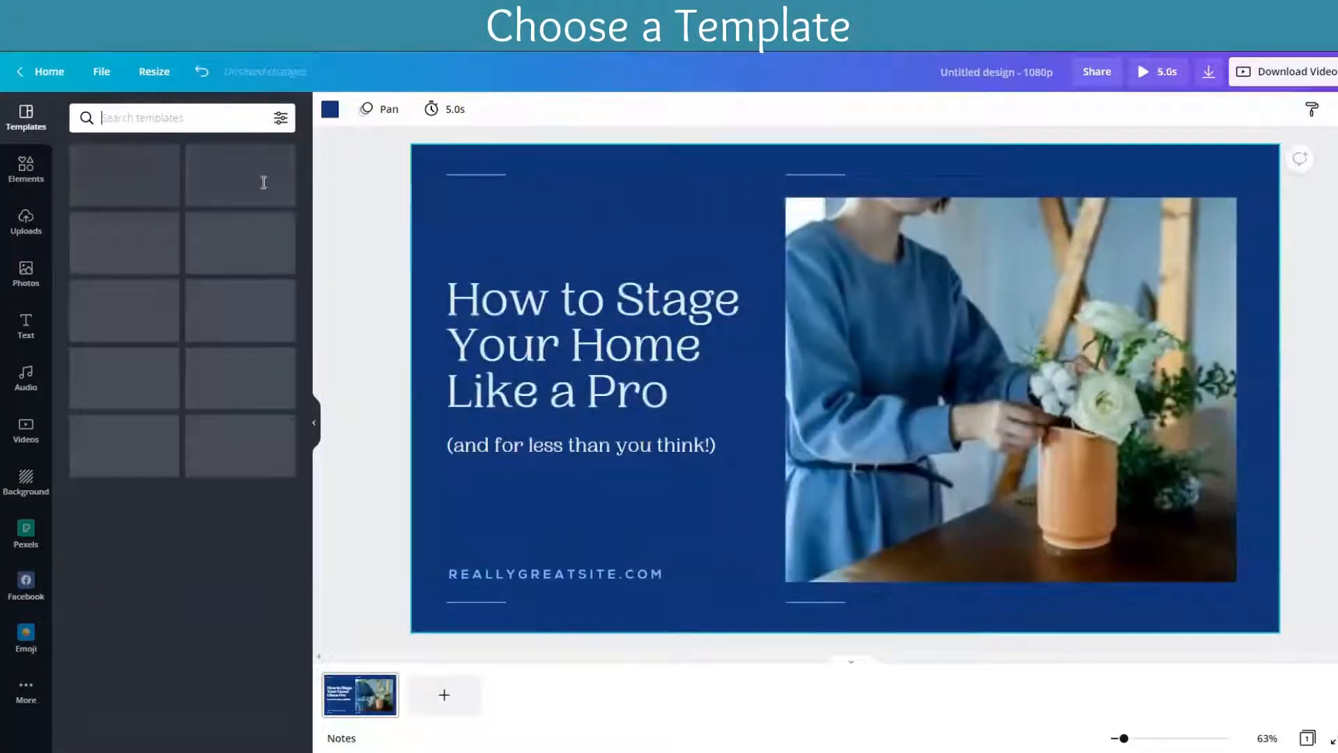
scroll(149, 357, "down", 3)
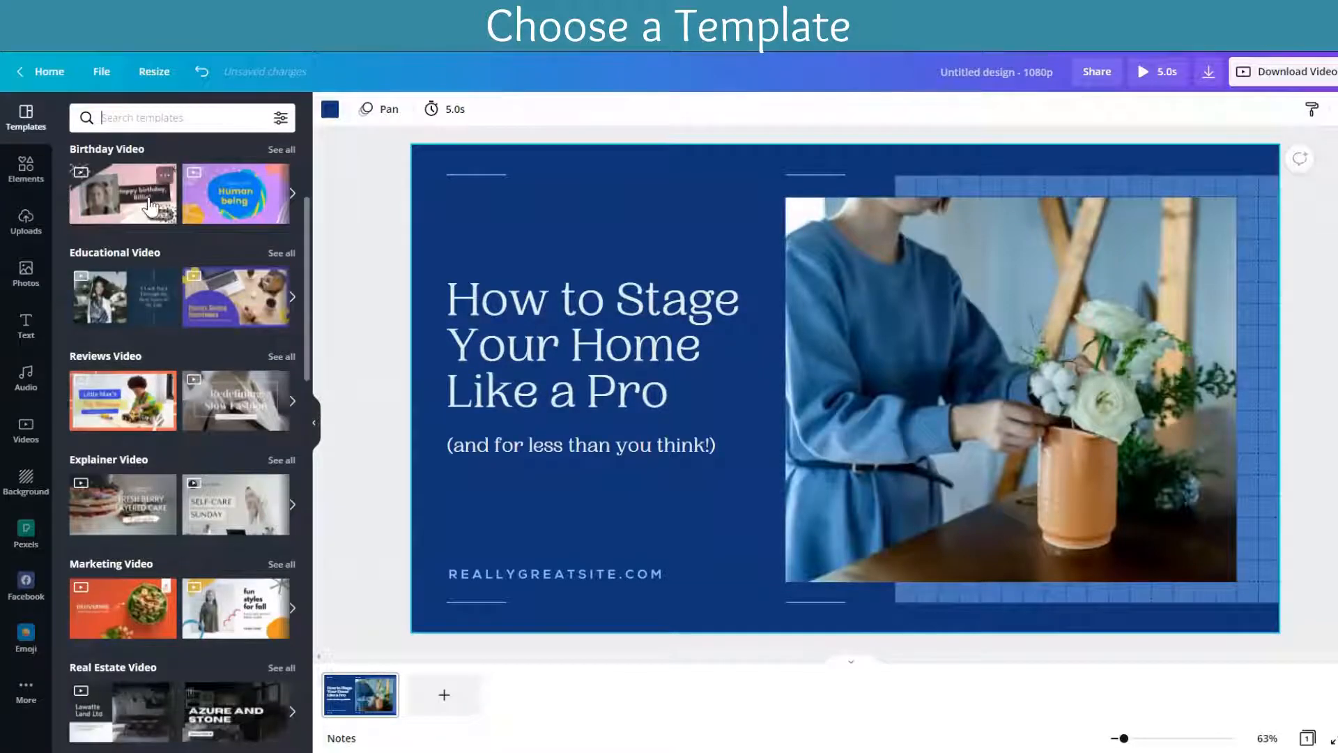
left_click(129, 198)
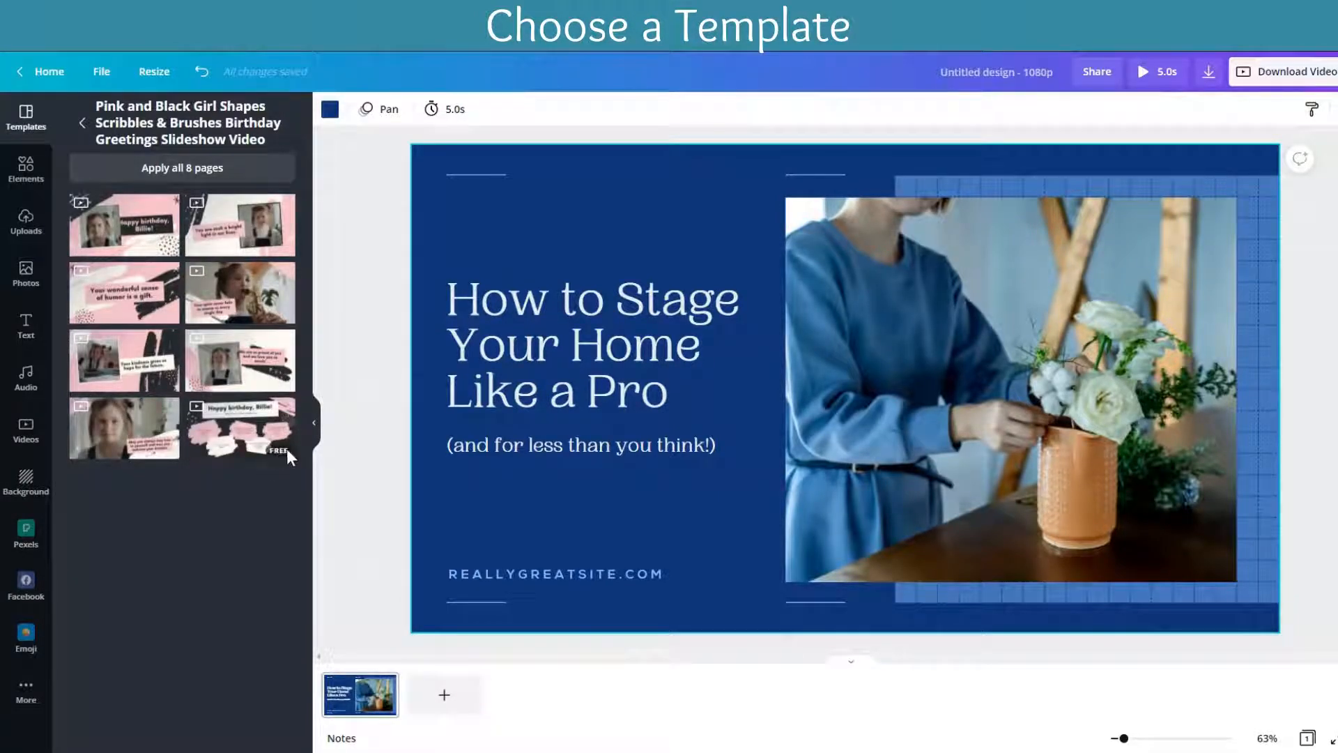
left_click(105, 227)
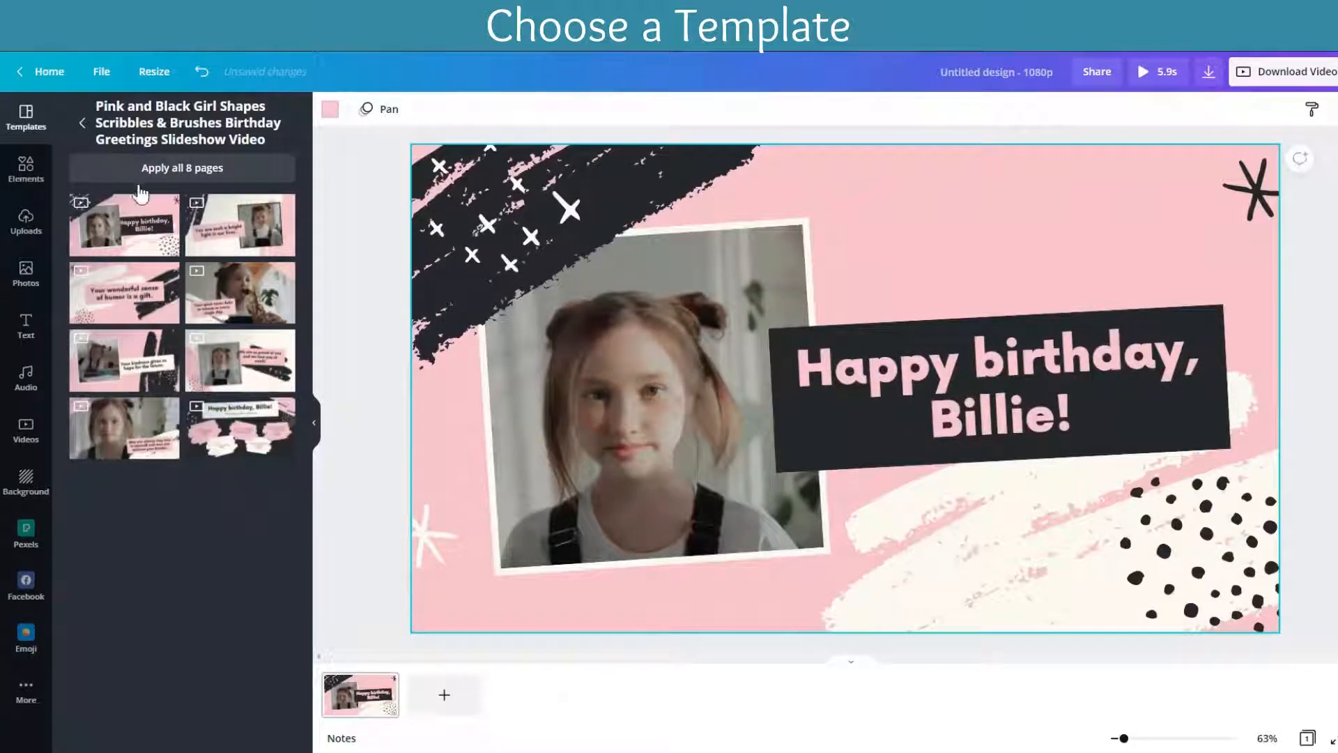
Step: Add two pages using the slideshow's "You are such a bright light in our lives." and "Your kindness gives us hope for the future." layouts
left_click(444, 695)
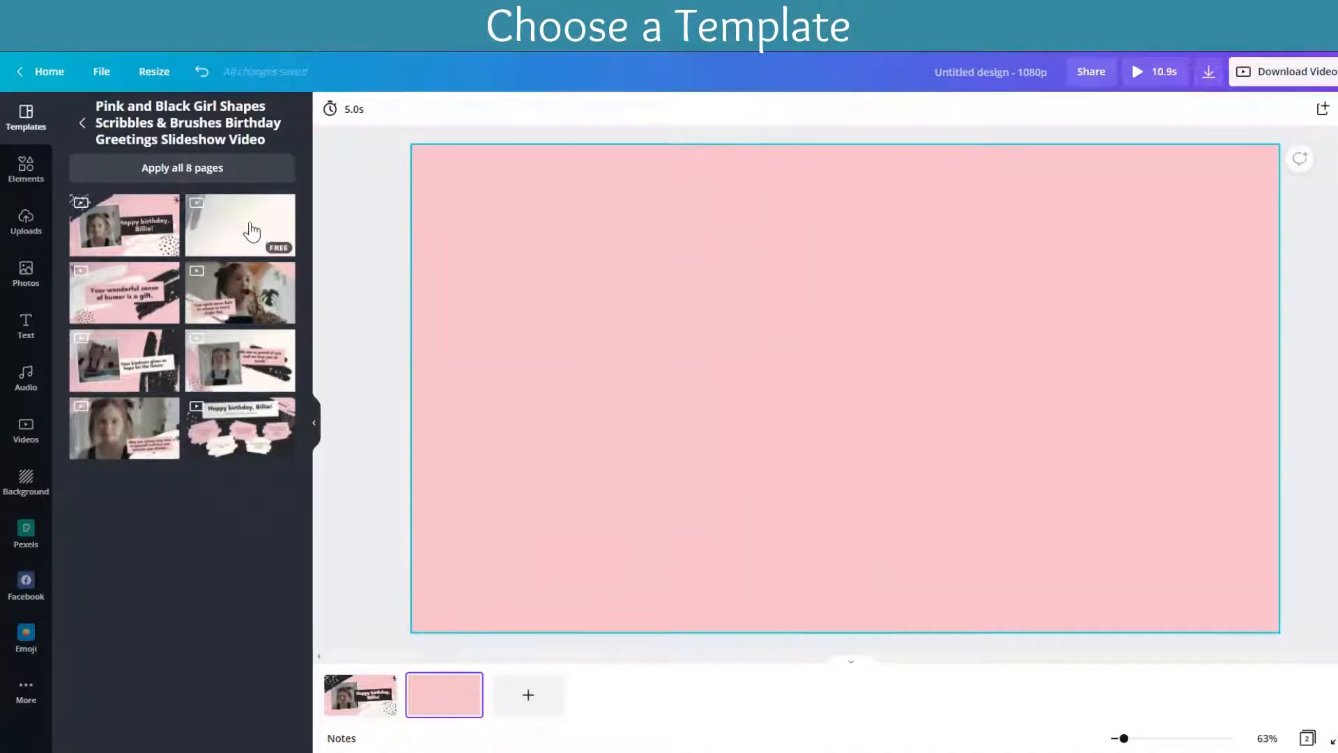
left_click(252, 230)
left_click(528, 695)
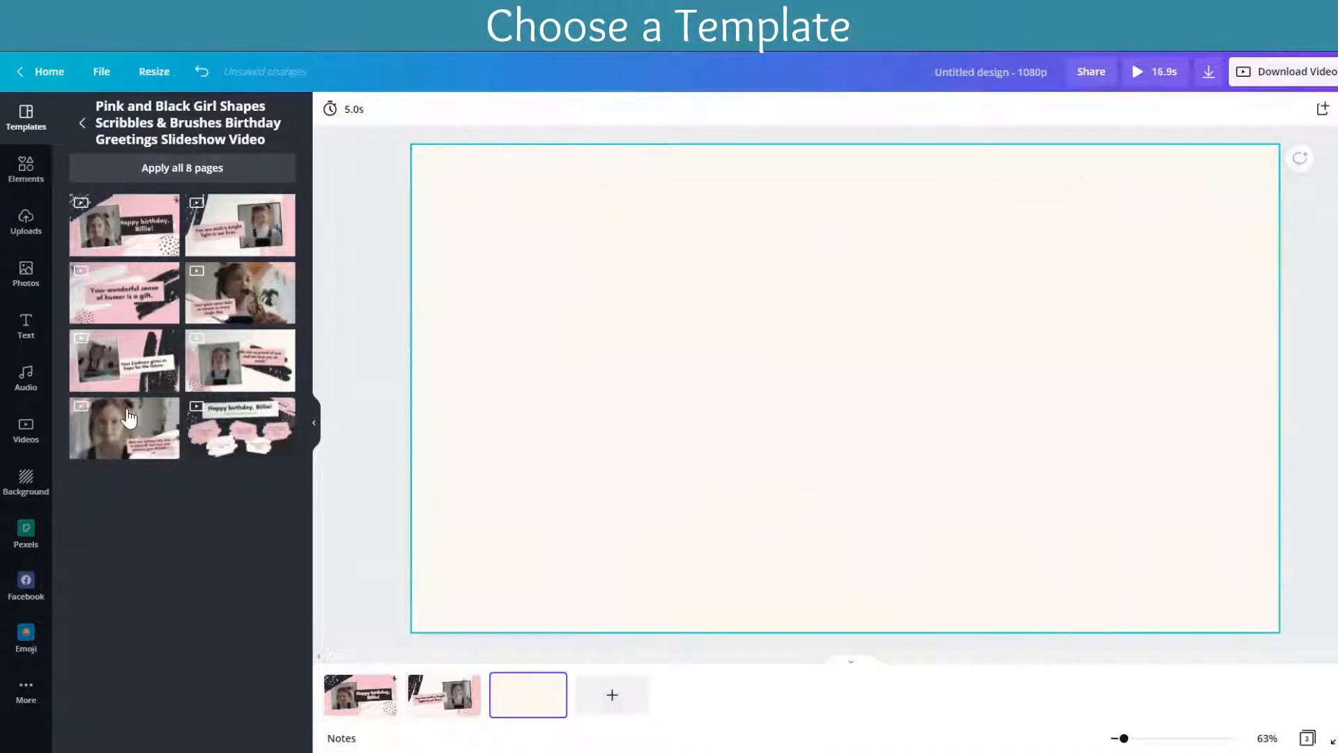
left_click(134, 362)
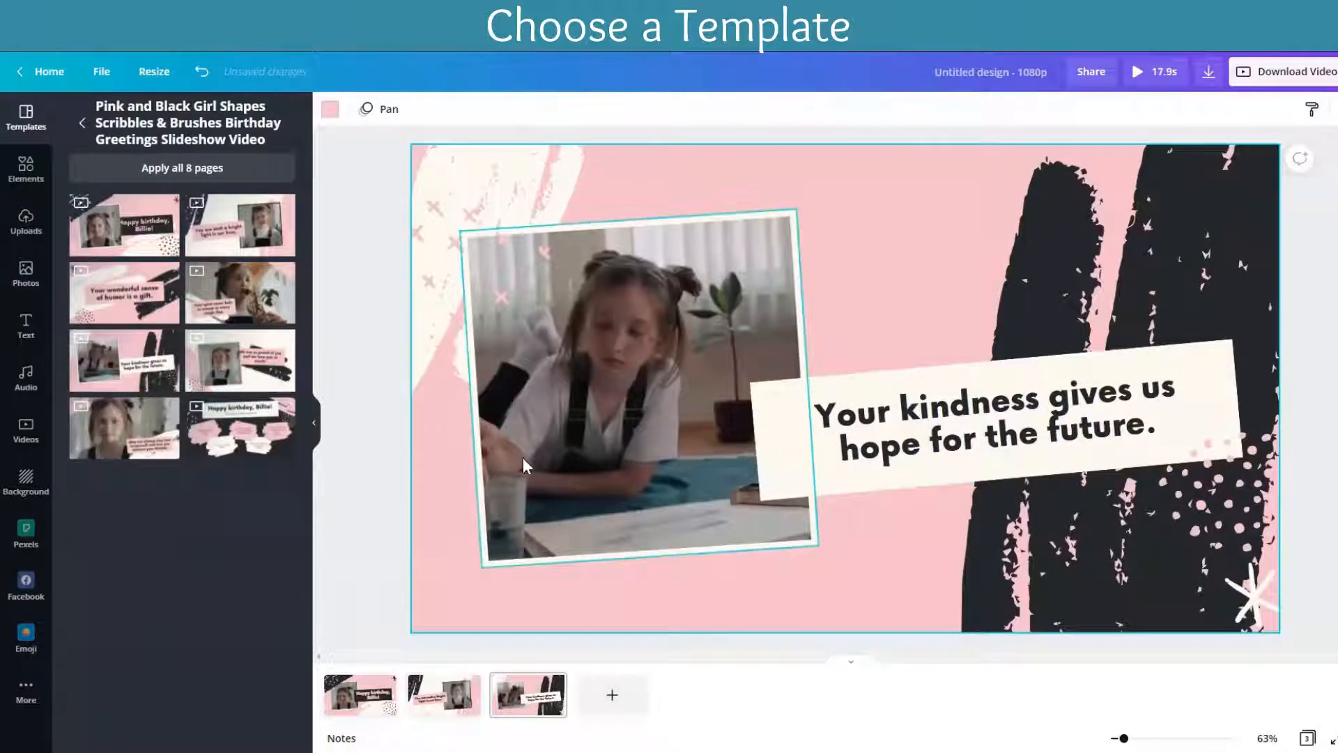
Step: Leave the slideshow template's page list and delete the white crosses over the black brush stroke on the first page
scroll(543, 446, "up", 4)
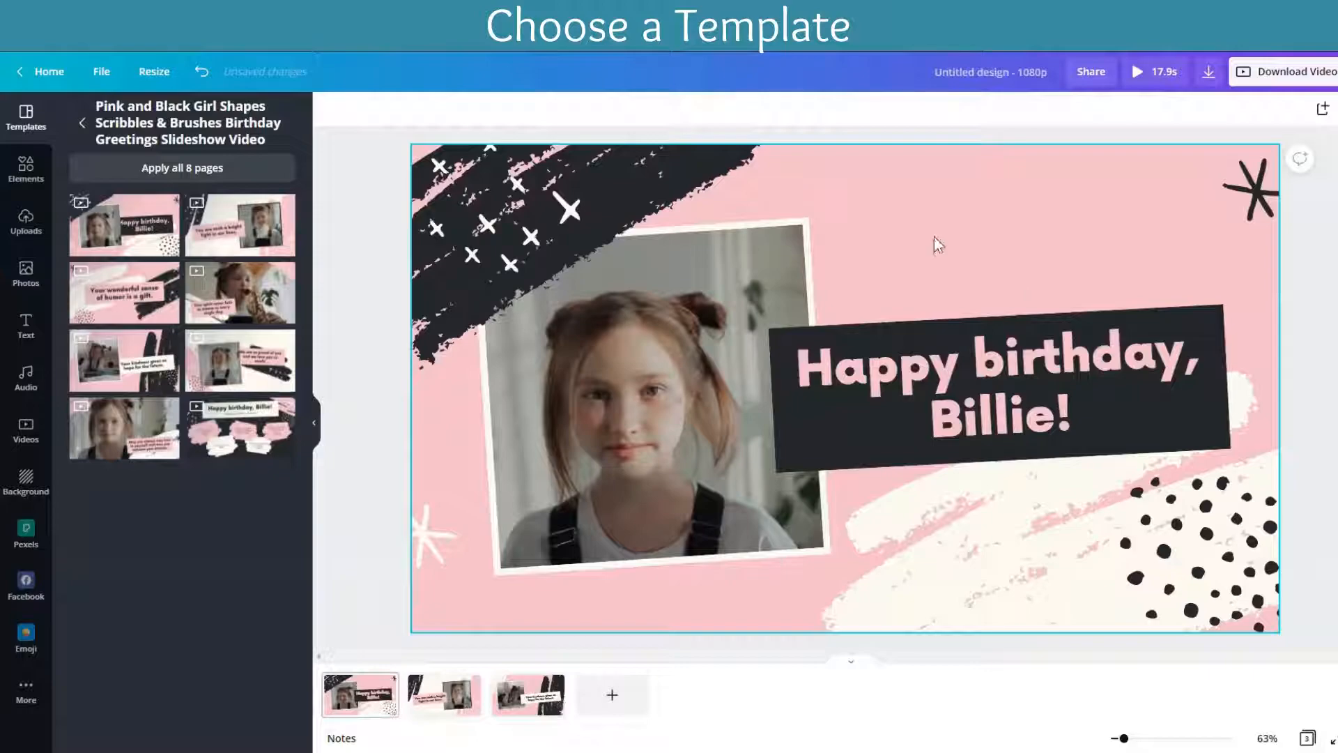
left_click(83, 124)
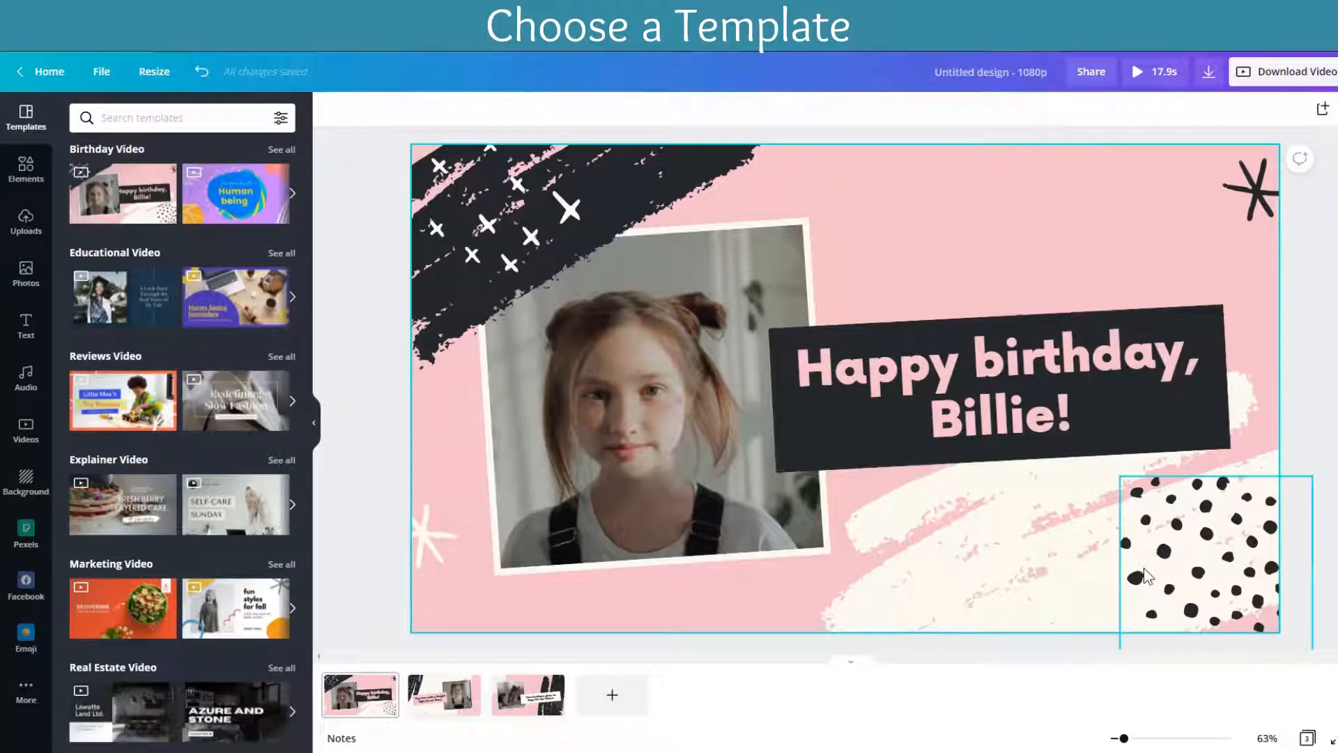
left_click(526, 256)
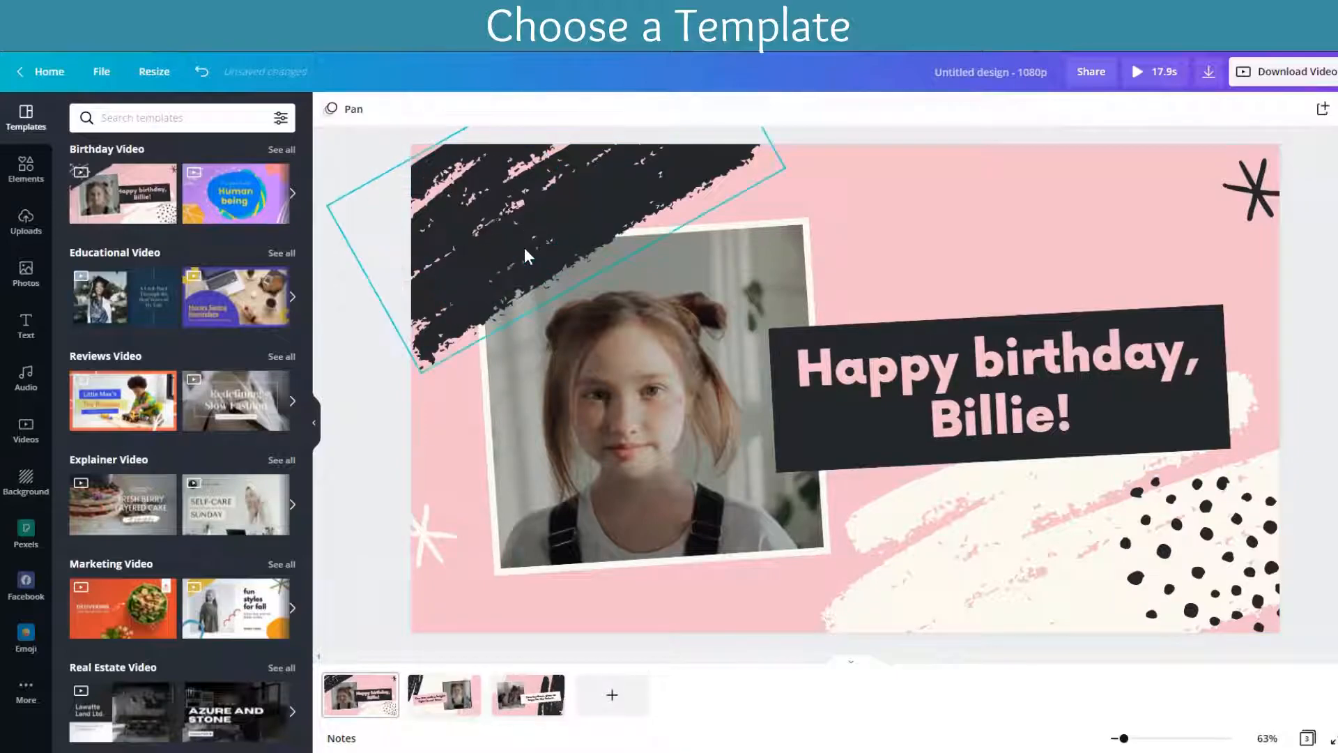
key("Delete")
Step: Replace the name in the first page's birthday greeting so that it reads "Happy birthday, Ourlocalonline"
double_click(1032, 410)
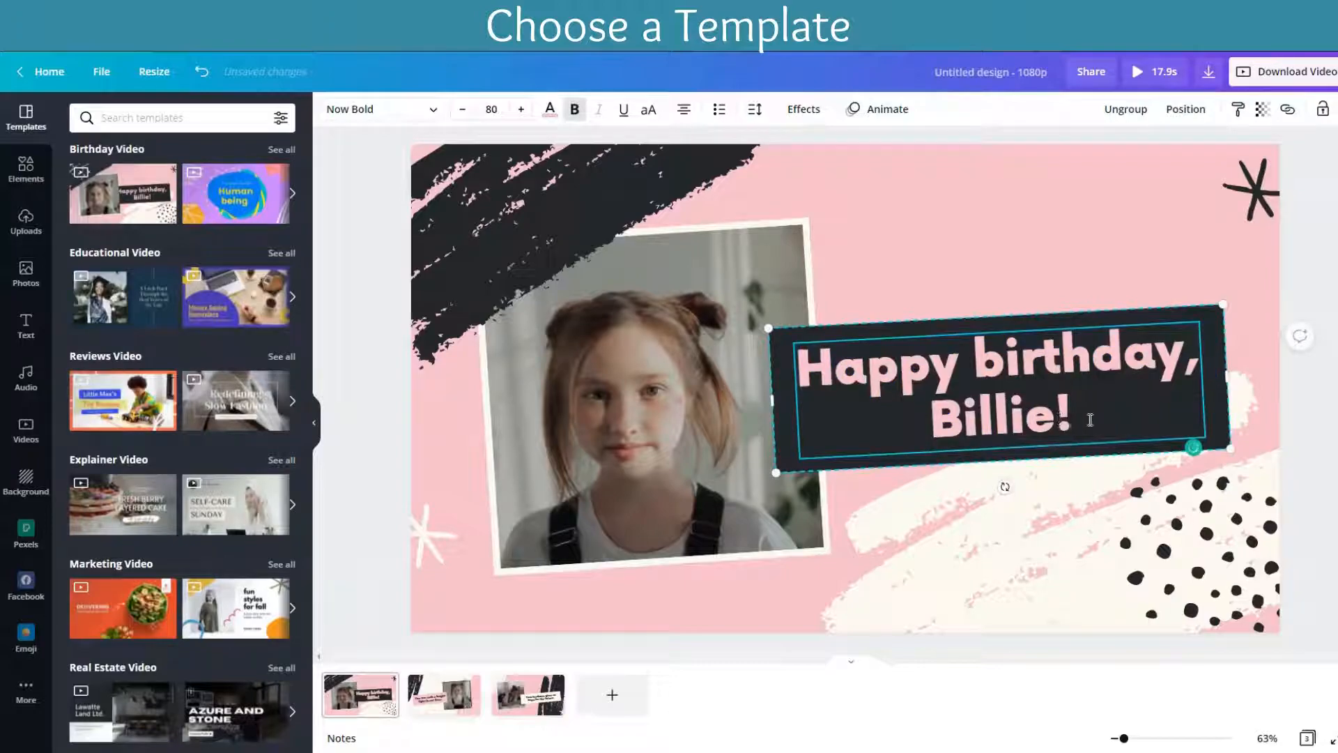
key("BackSpace")
key("BackSpace")
key("BackSpace")
key("BackSpace")
key("BackSpace")
key("BackSpace")
key("BackSpace")
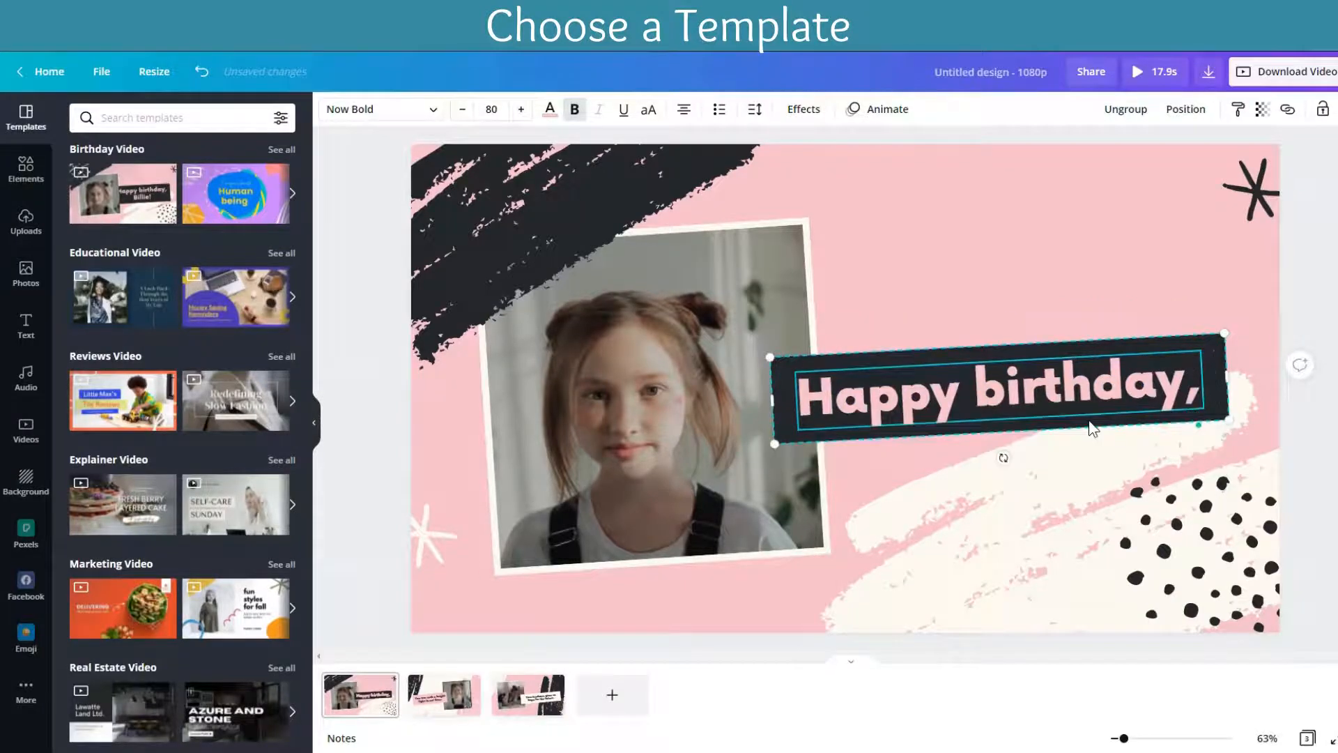
key("Return")
type("Ourloca")
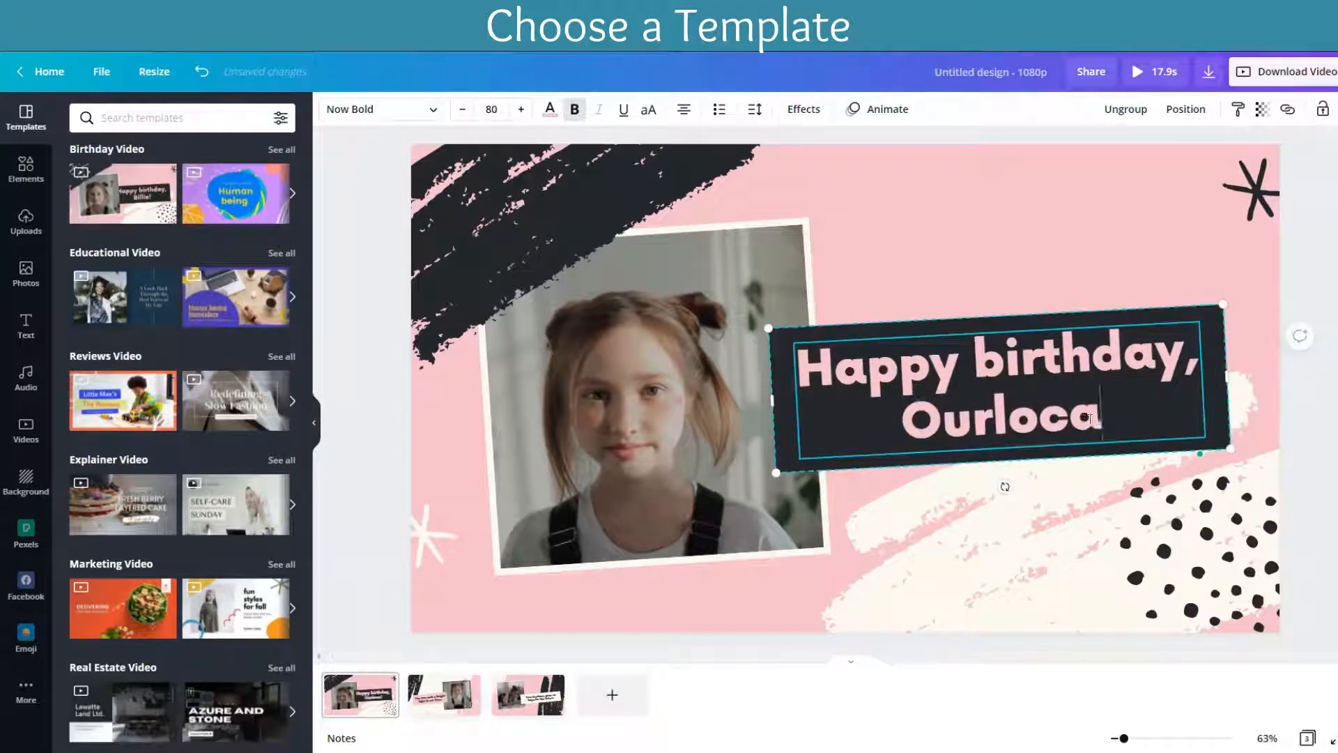
type("lonline")
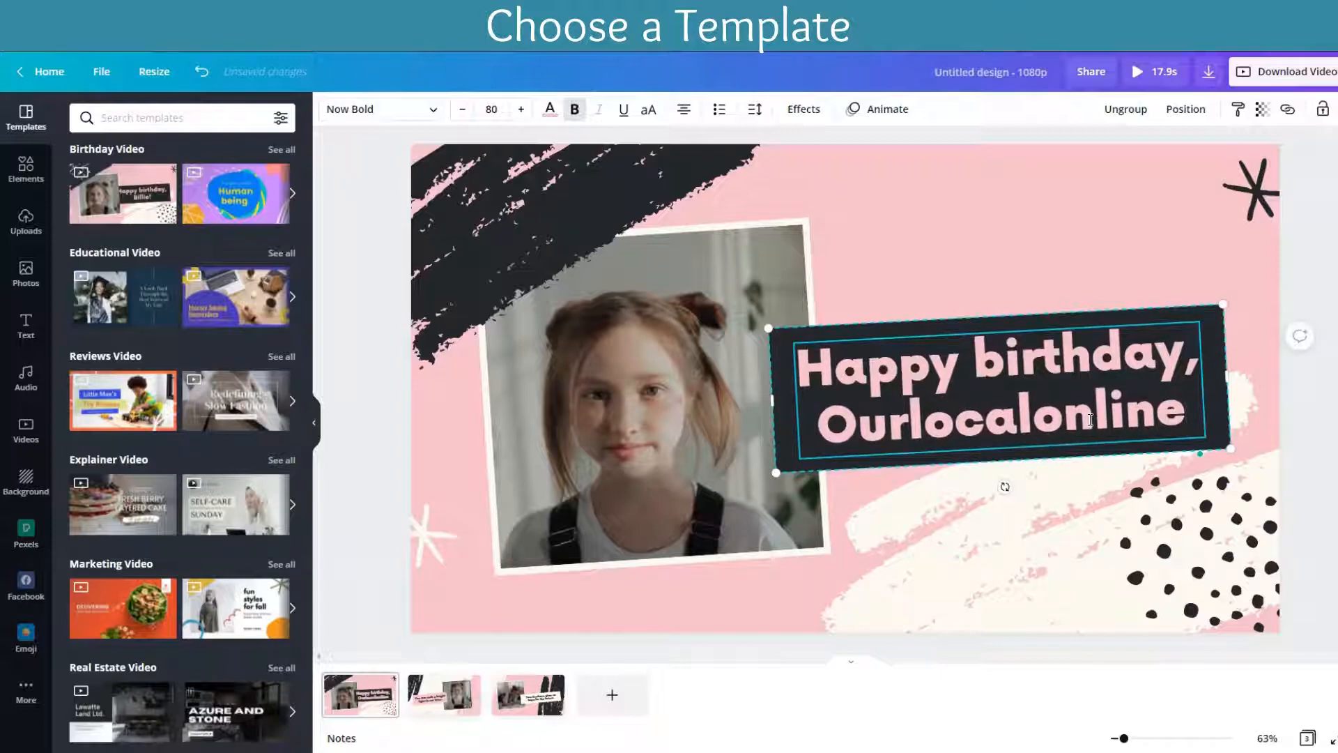
scroll(976, 544, "down", 1)
left_click(655, 437)
left_click(655, 436)
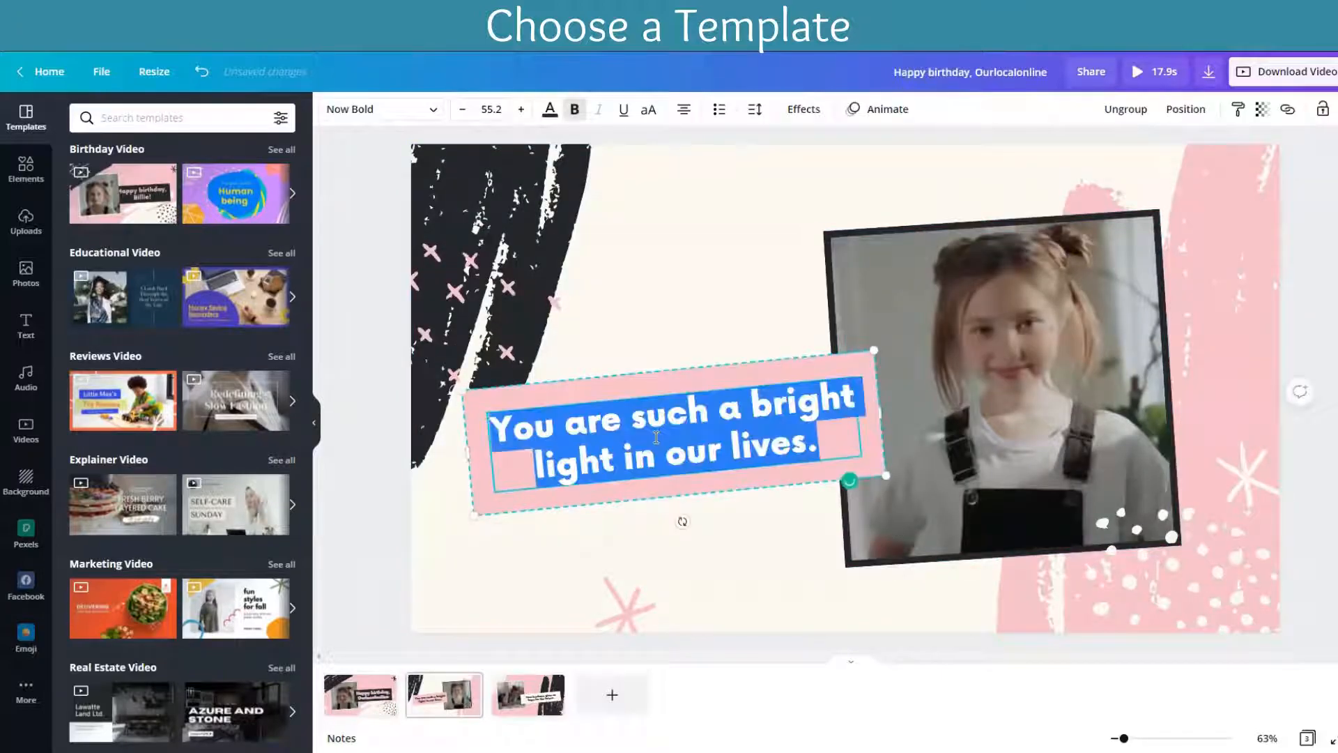
left_click(779, 543)
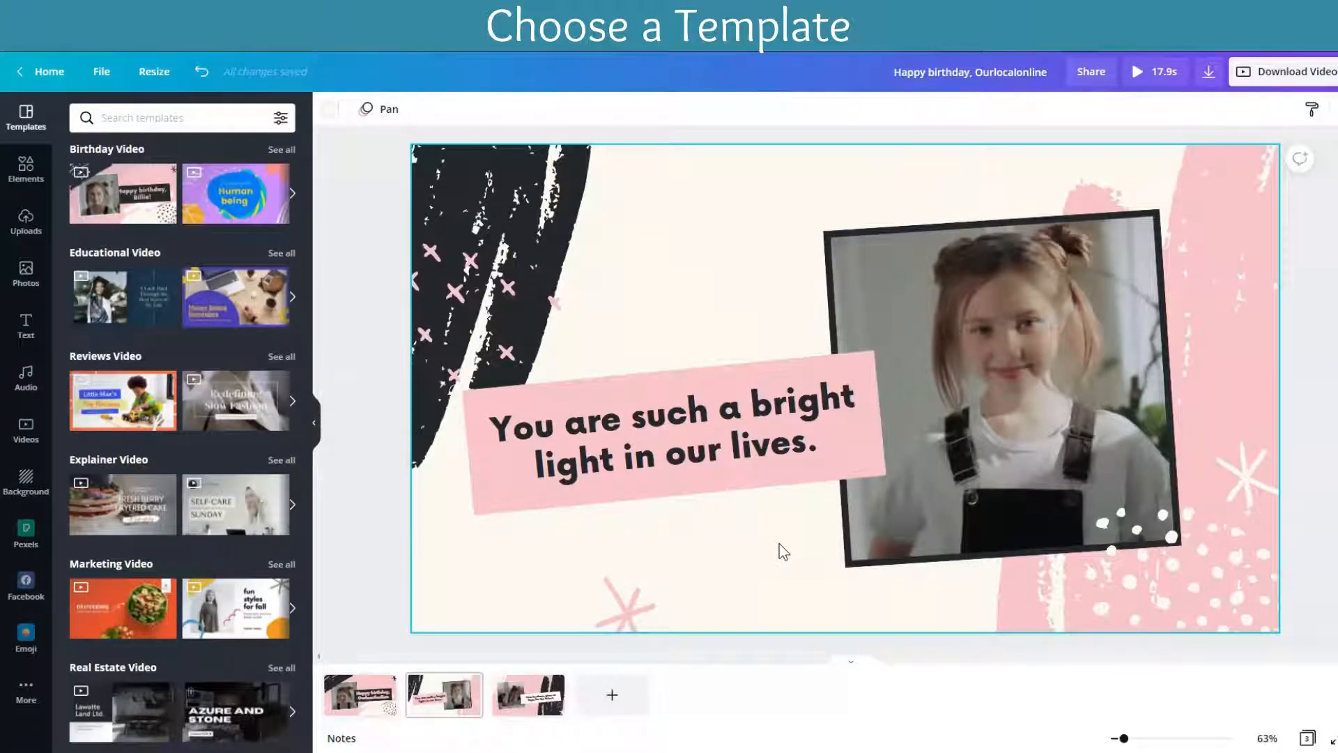
scroll(249, 699, "down", 5)
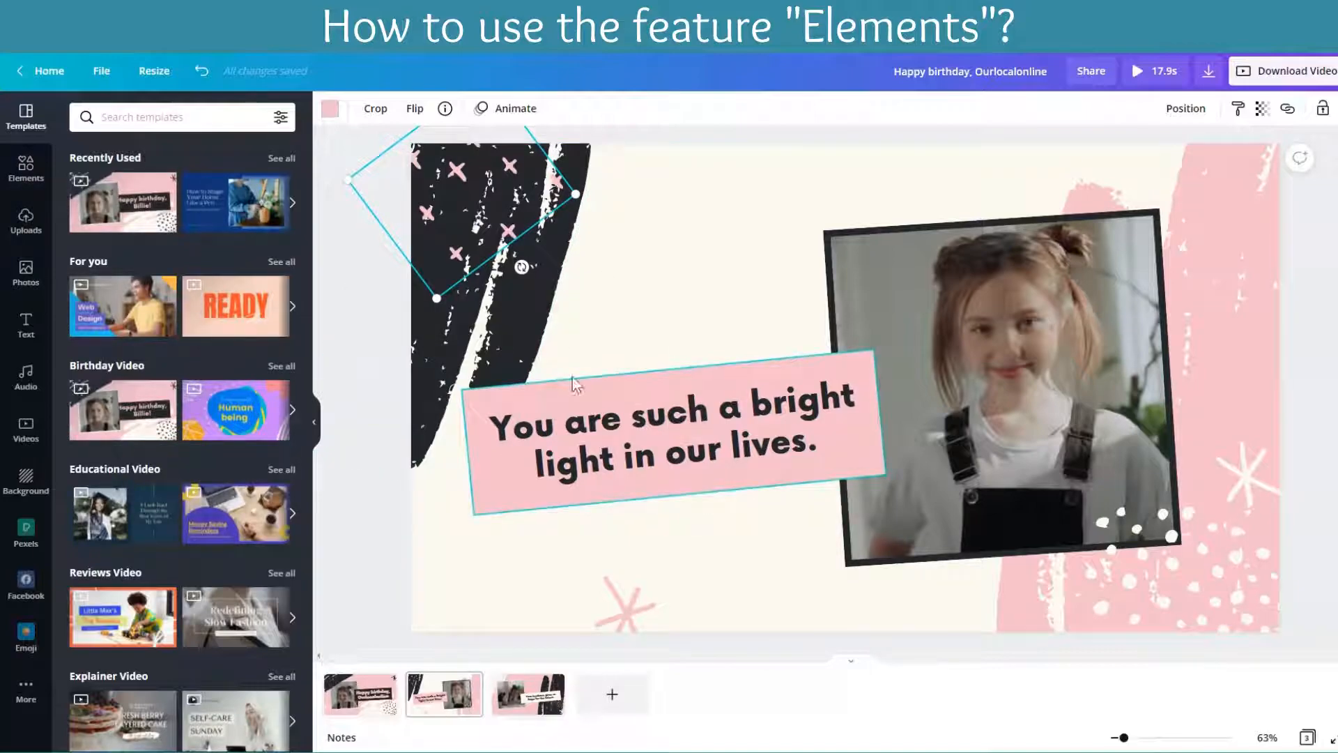
Step: Try moving the pink crosses and the black brush stroke on the second page, and restore their positions
left_click_drag(483, 227, 740, 284)
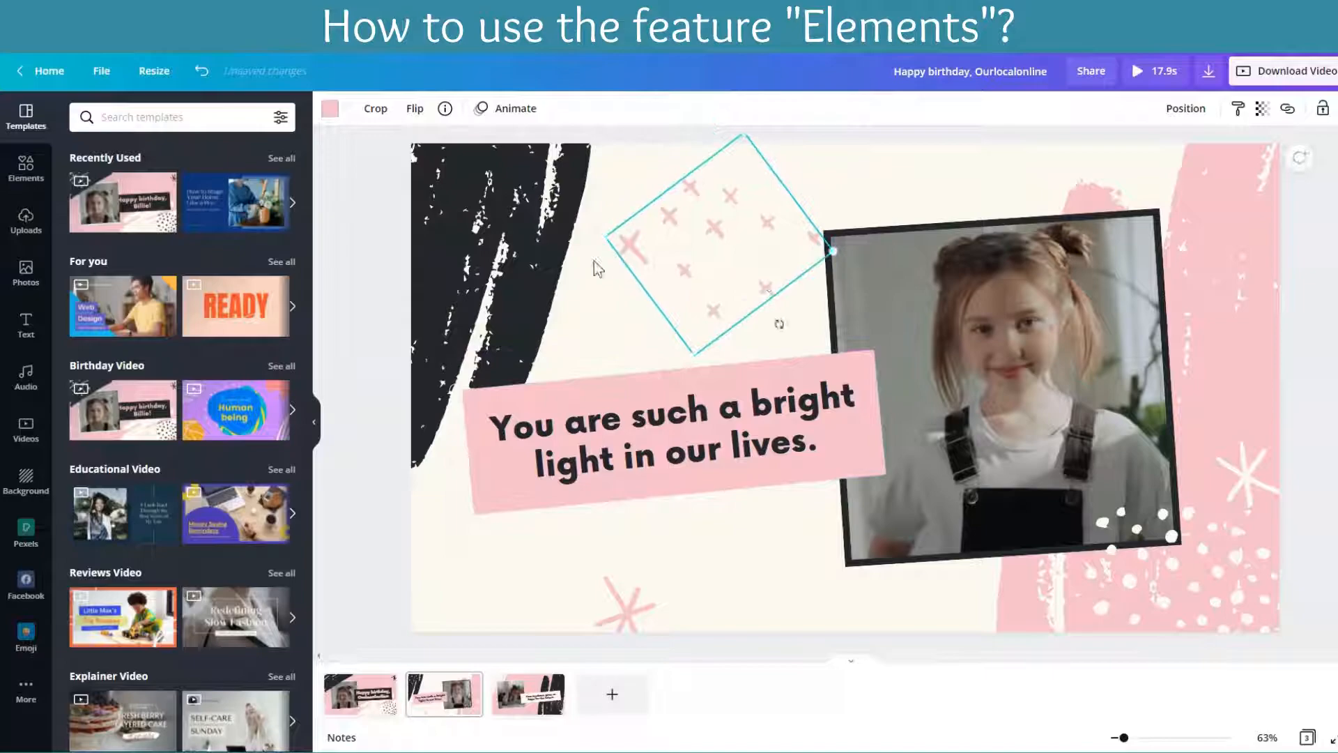
key("ctrl+z")
left_click_drag(525, 312, 786, 345)
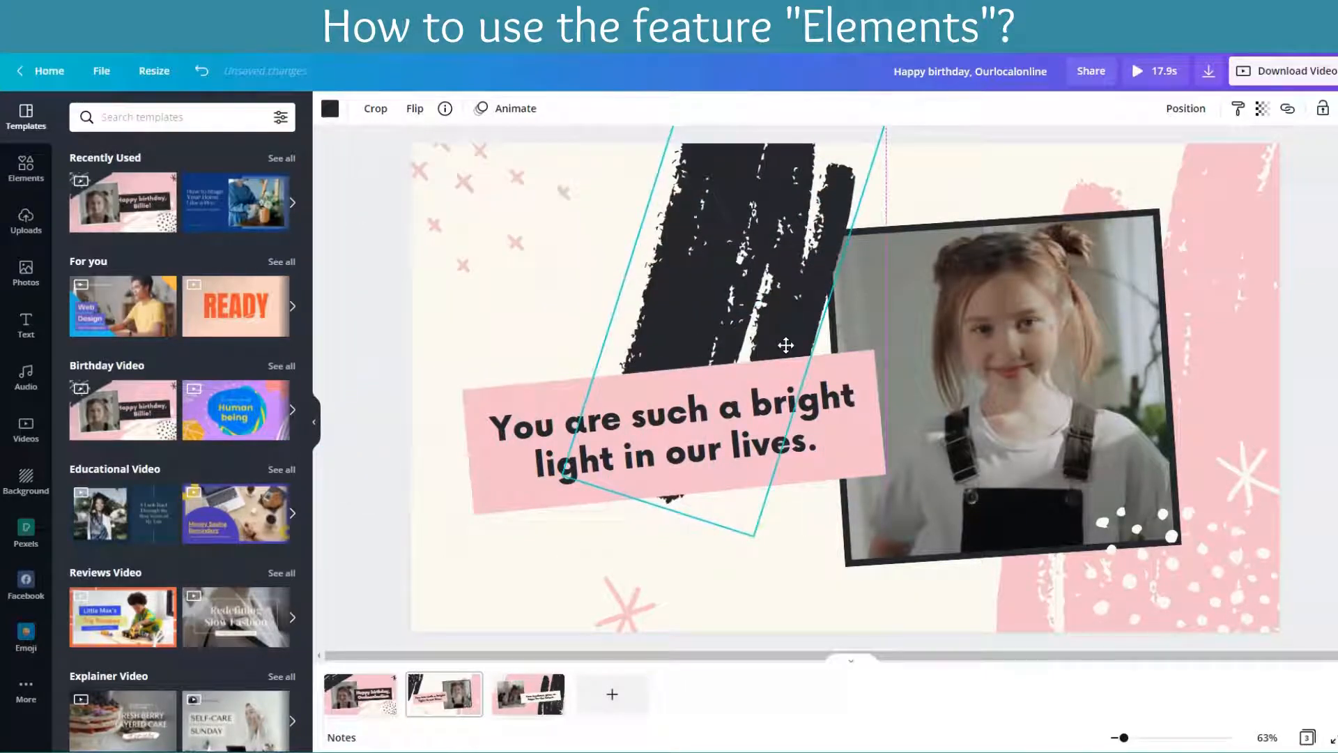
key("ctrl+z")
Step: Reposition the white dots, pink brush stroke, pink star and "You are such a bright light in our lives." banner slightly on the second page
left_click(1223, 570)
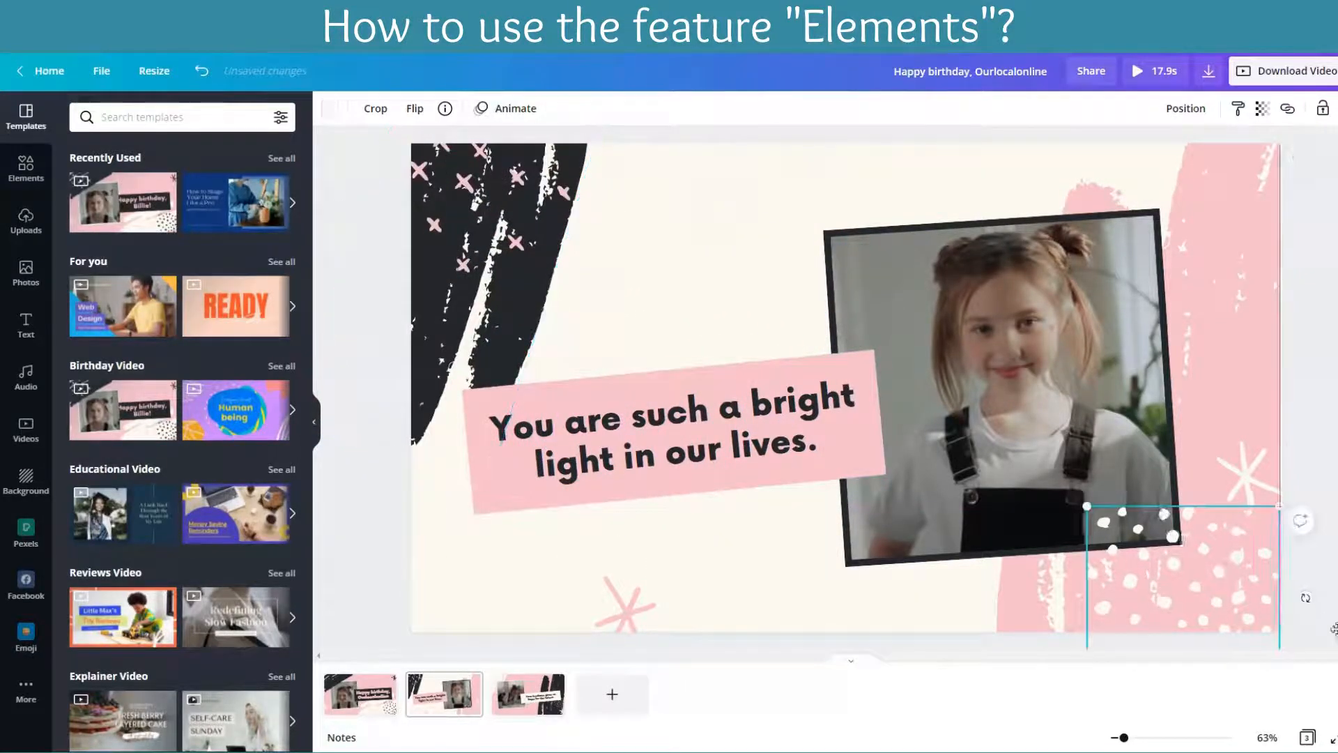
left_click_drag(1335, 629, 1231, 595)
mouse_move(1240, 326)
left_mouse_down()
mouse_move(1335, 278)
mouse_move(1238, 288)
left_mouse_up()
left_click_drag(620, 611, 619, 580)
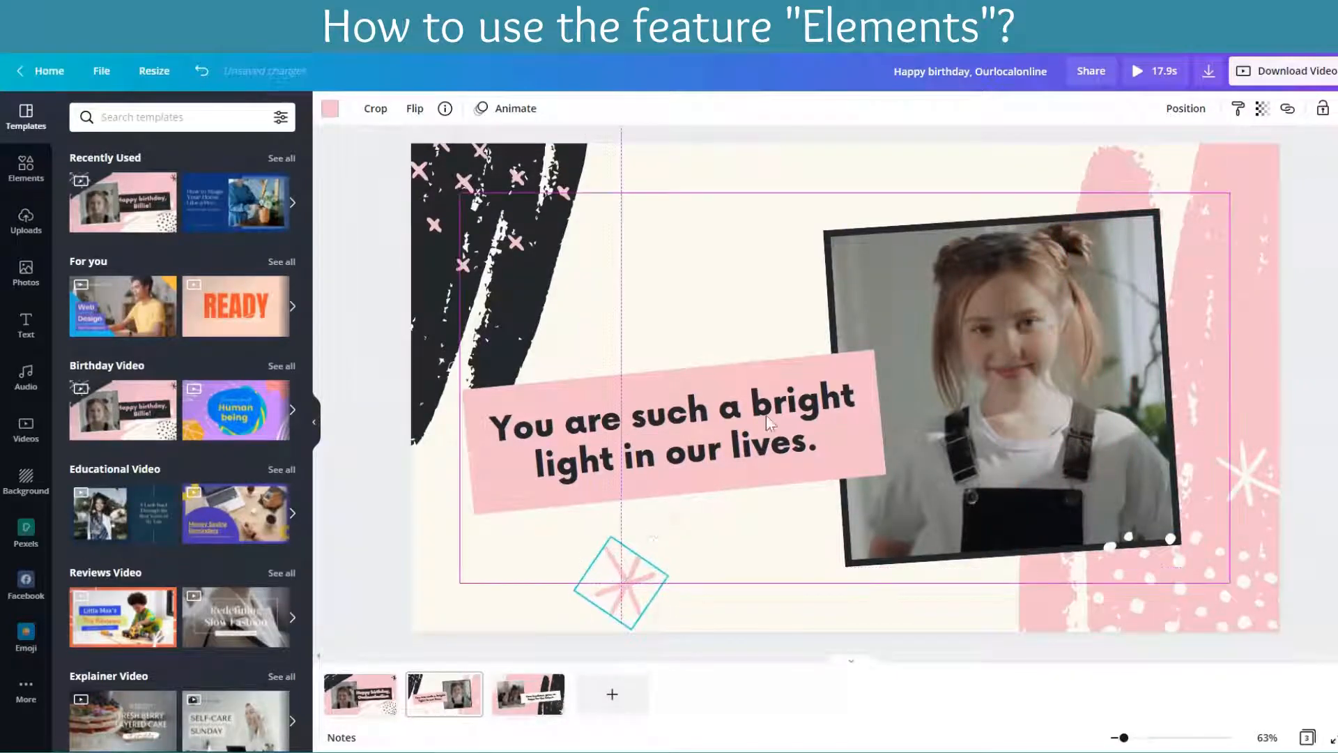
left_click_drag(766, 422, 785, 380)
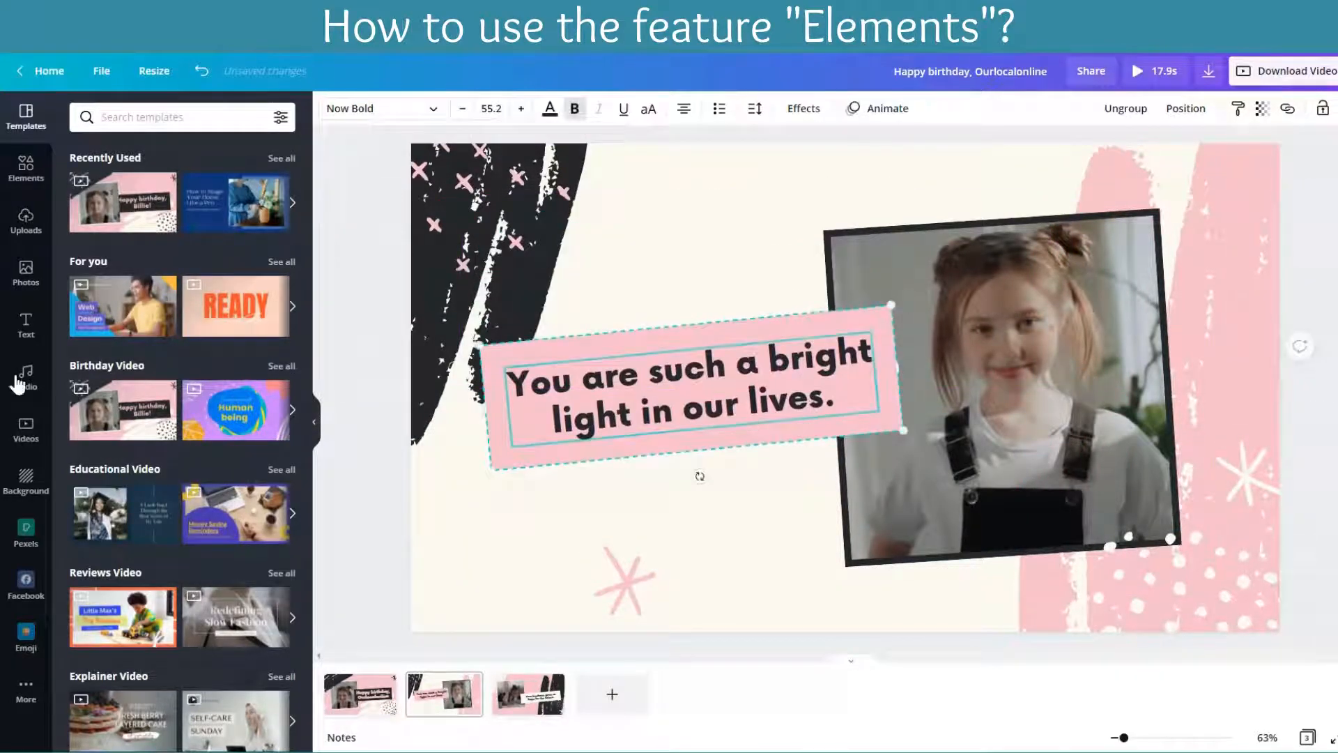
Step: Add a square from the Lines & Shapes elements to the second page and move it over the banner's lower part
left_click(32, 176)
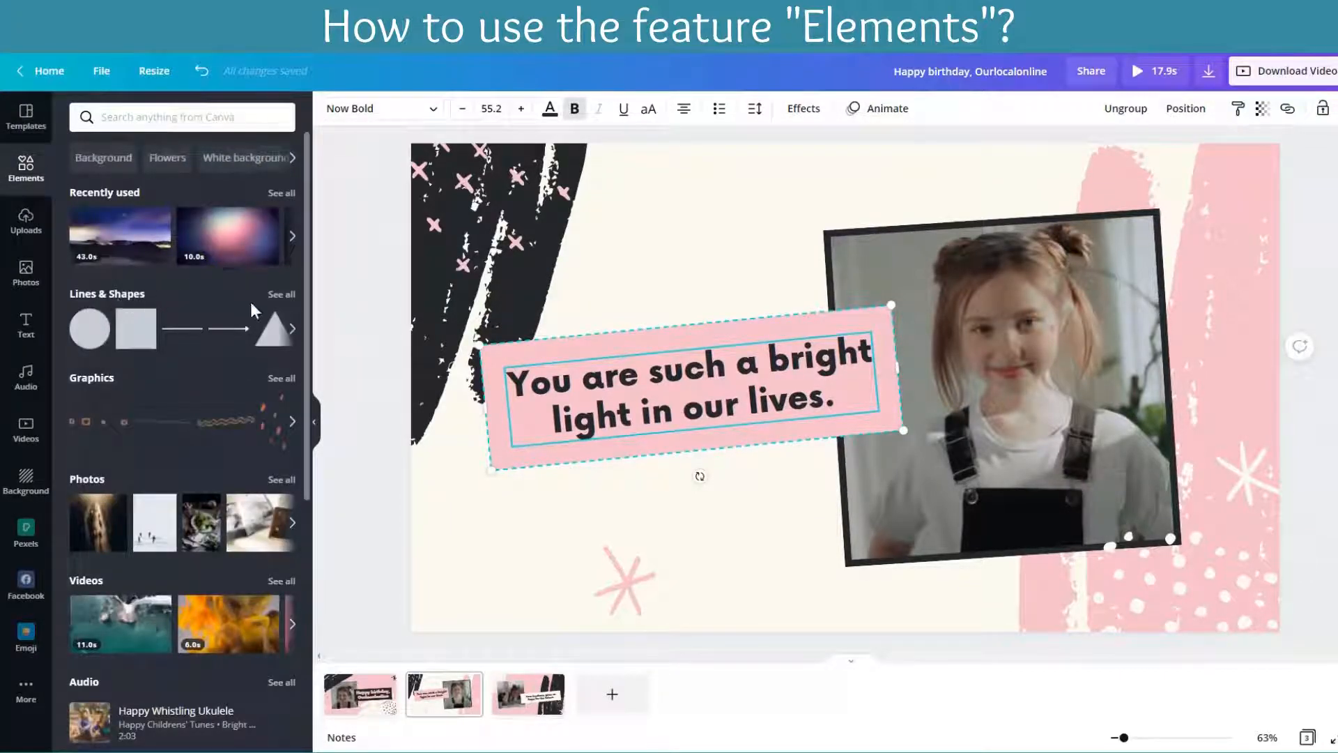
left_click(282, 296)
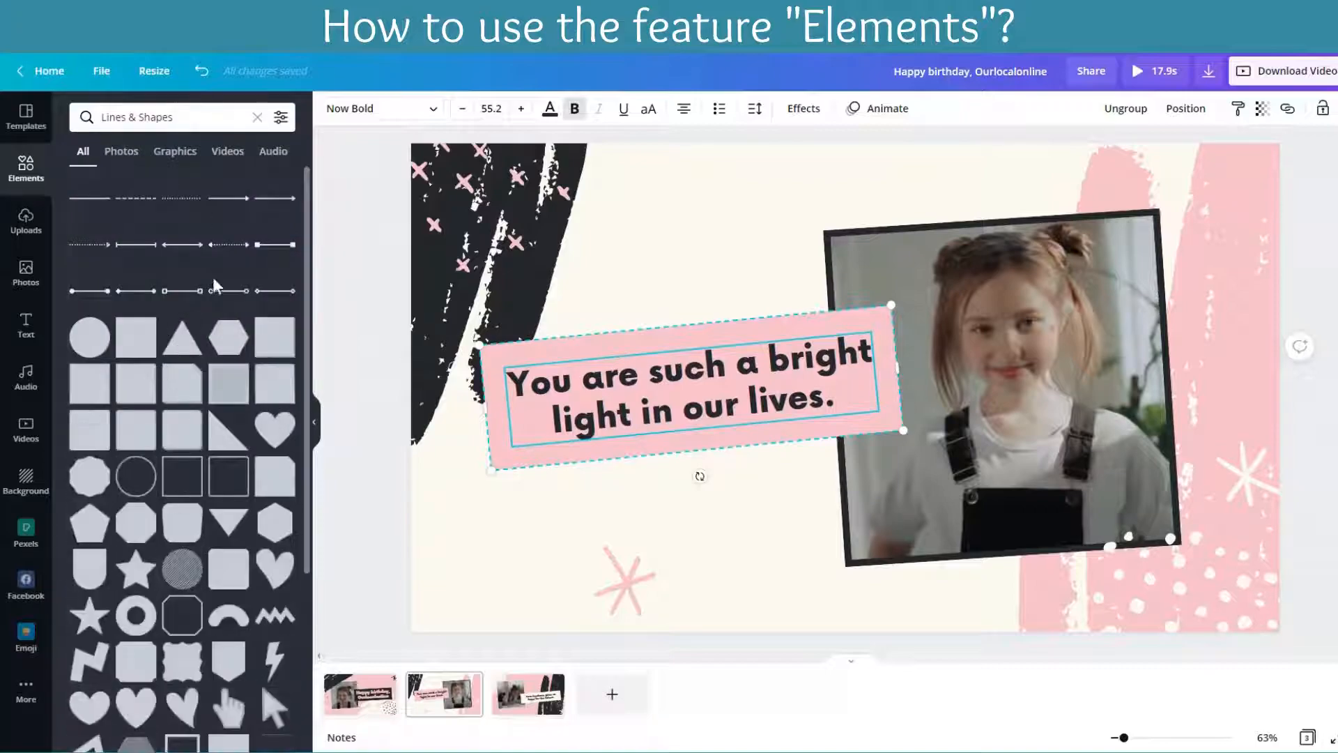
left_click(135, 337)
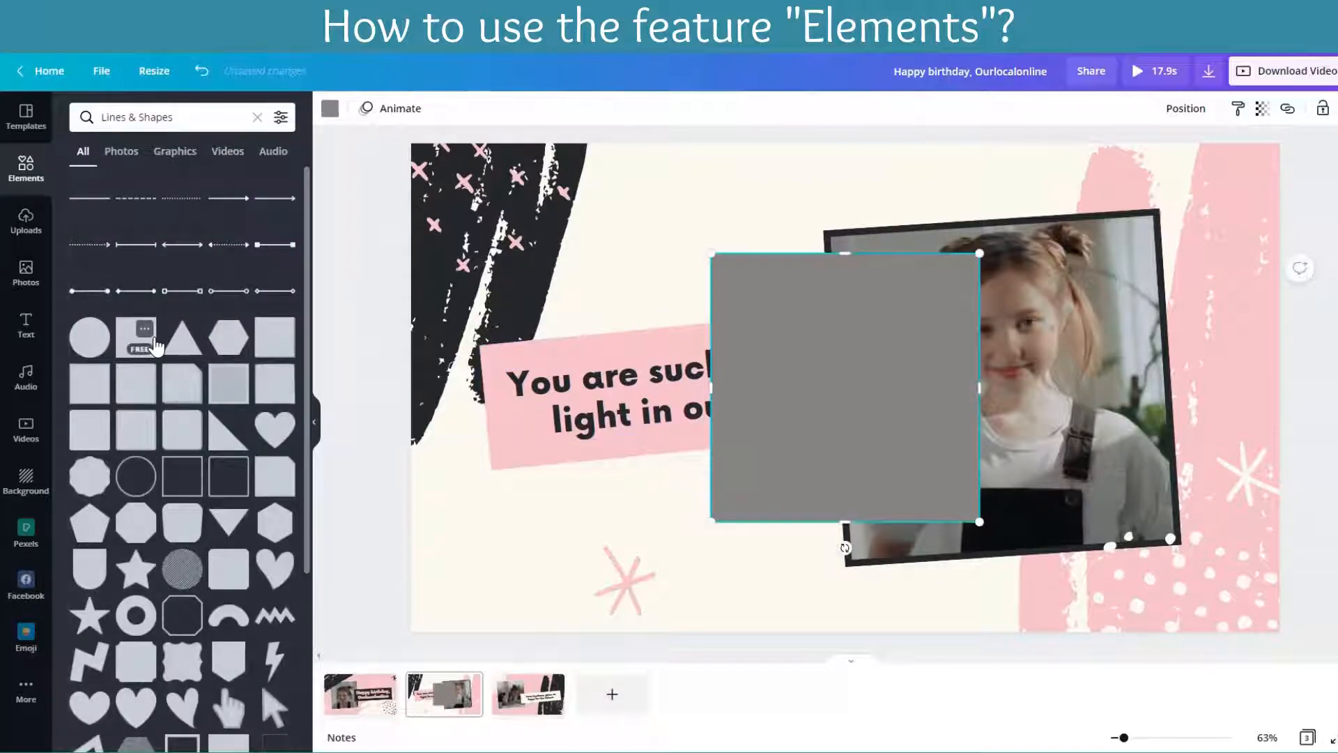
left_click_drag(822, 388, 711, 469)
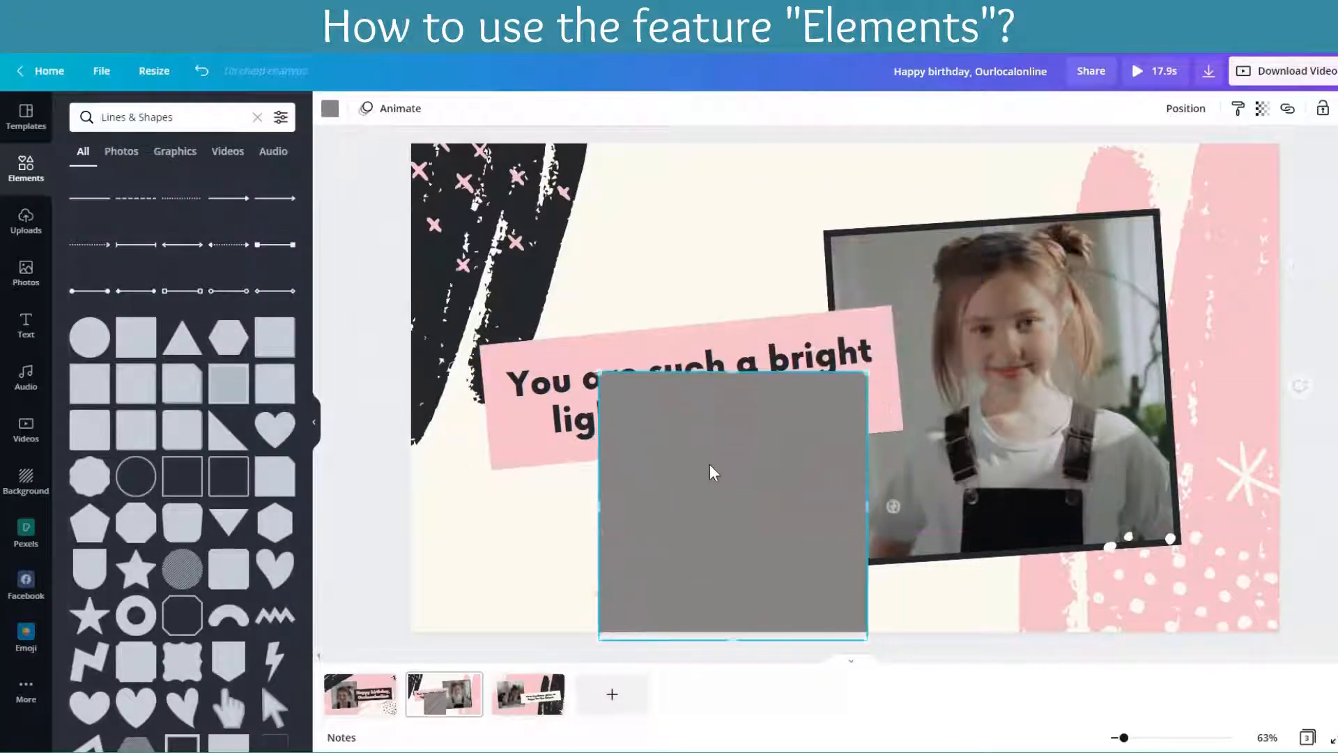
Step: Recolour the square, trying the dark green logo colour and settling on the light green one
left_click(328, 112)
left_click(240, 275)
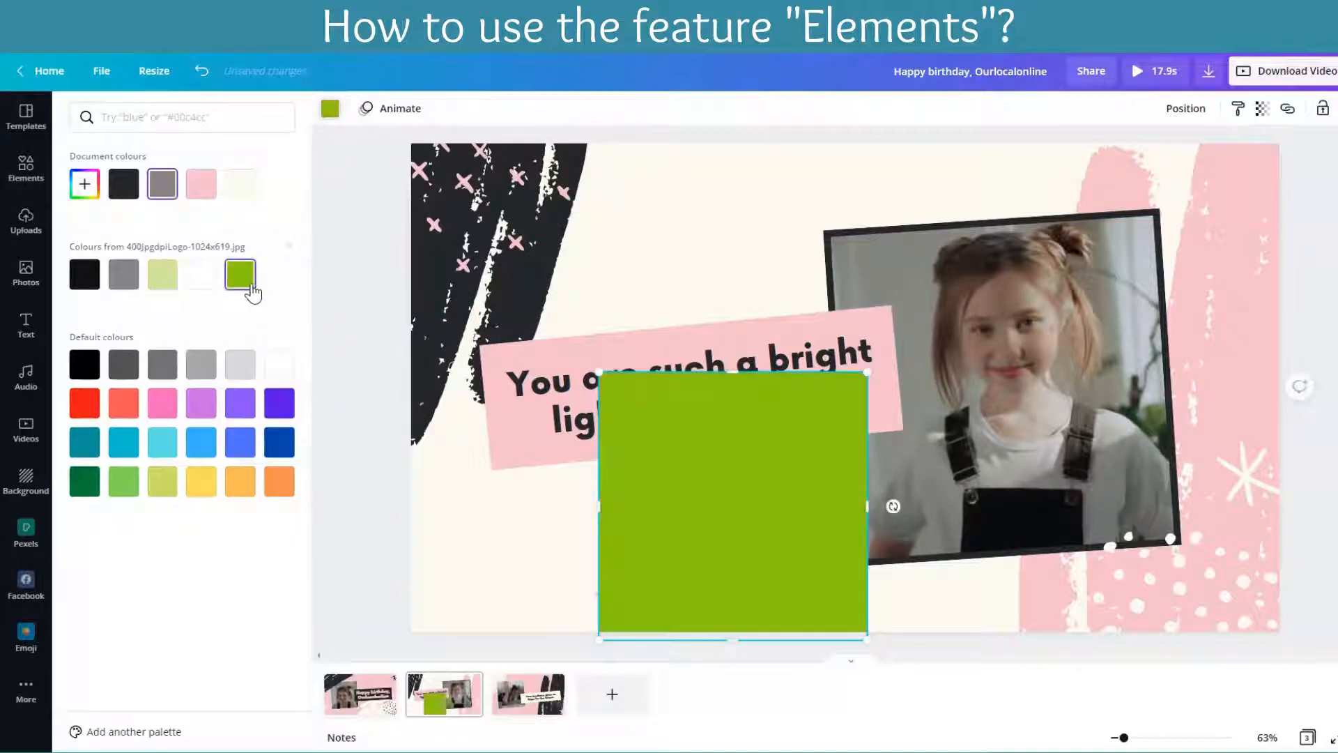
left_click(191, 281)
left_click(162, 273)
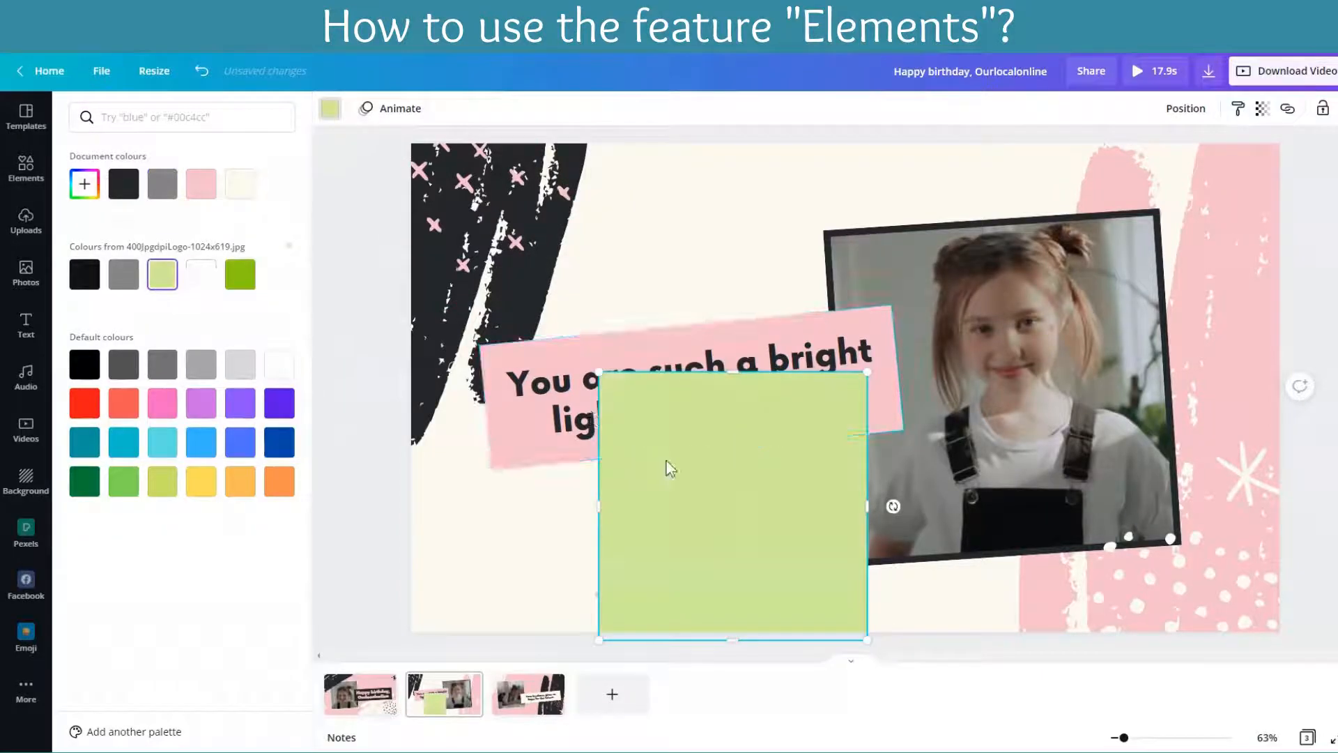
Step: Reshape the light green square into a small rectangle at the page's lower-right corner, and delete it
left_click_drag(598, 506, 446, 507)
left_click_drag(867, 509, 1192, 496)
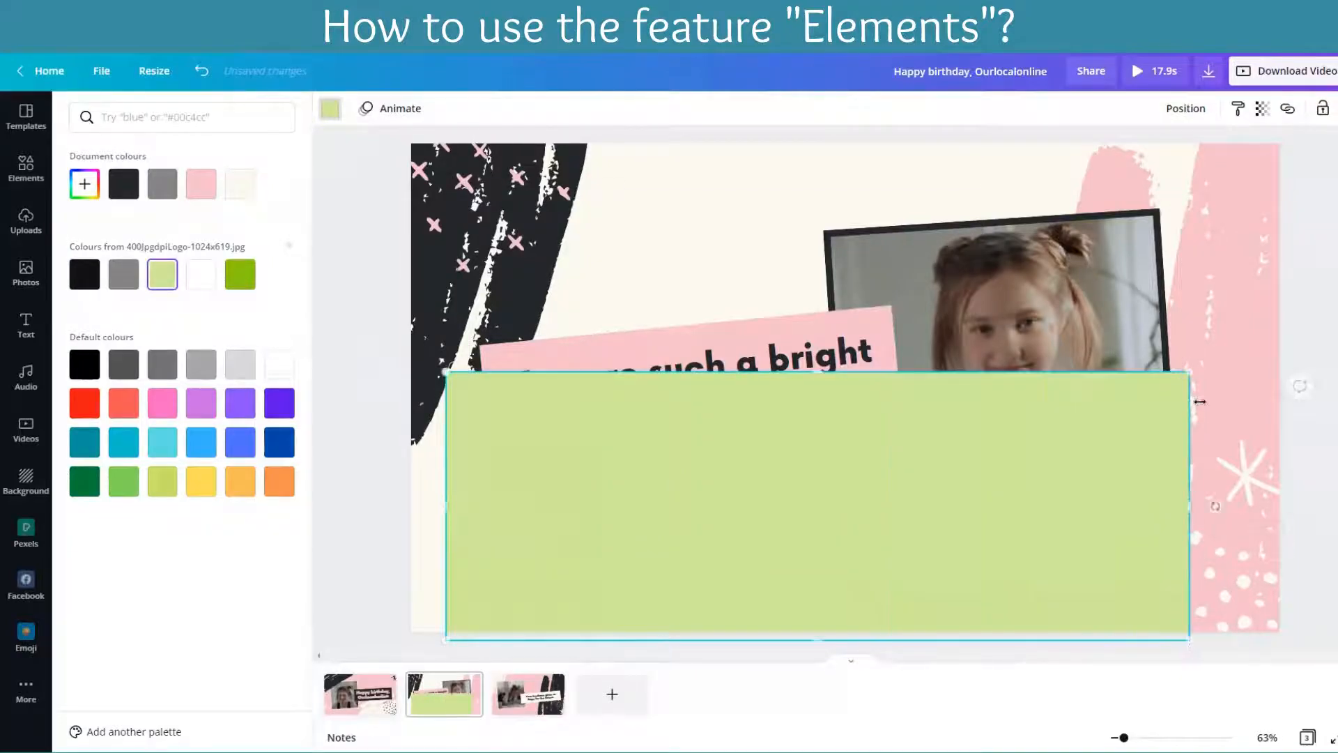
left_click_drag(1191, 370, 722, 537)
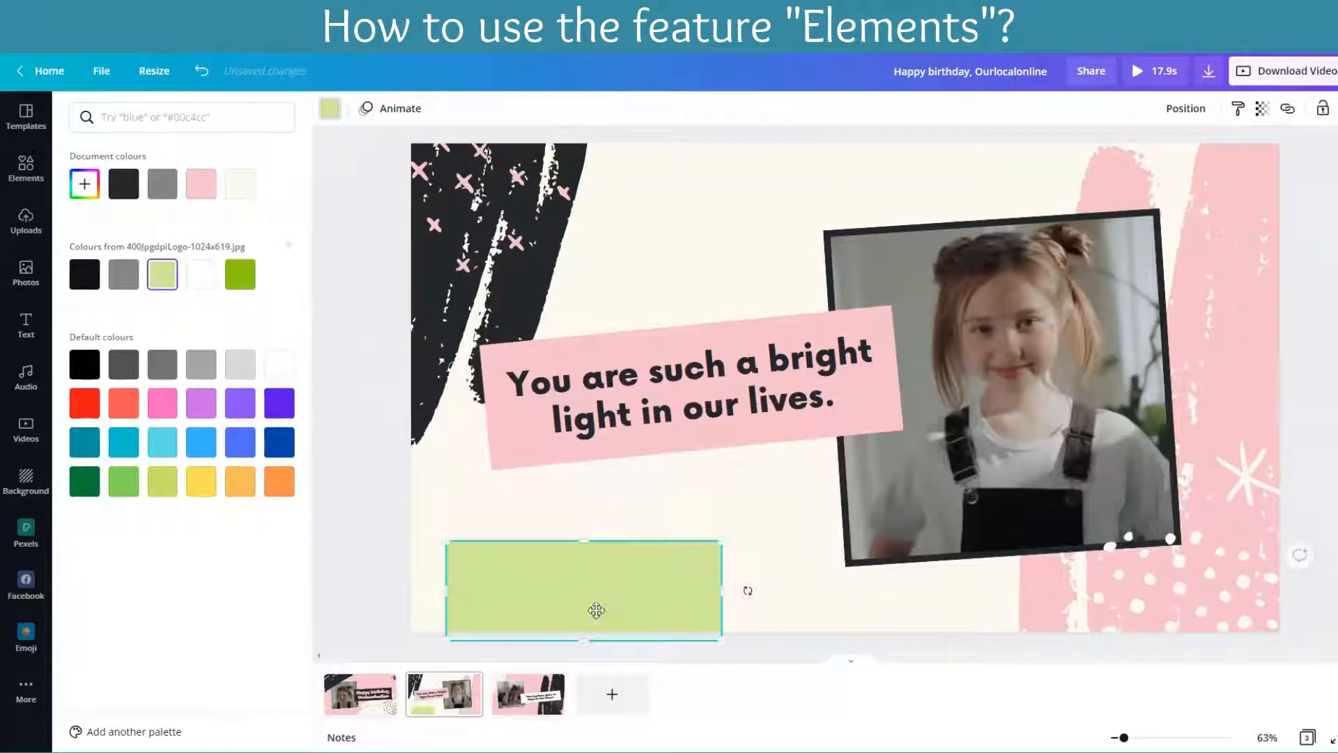
left_click_drag(598, 609, 1213, 620)
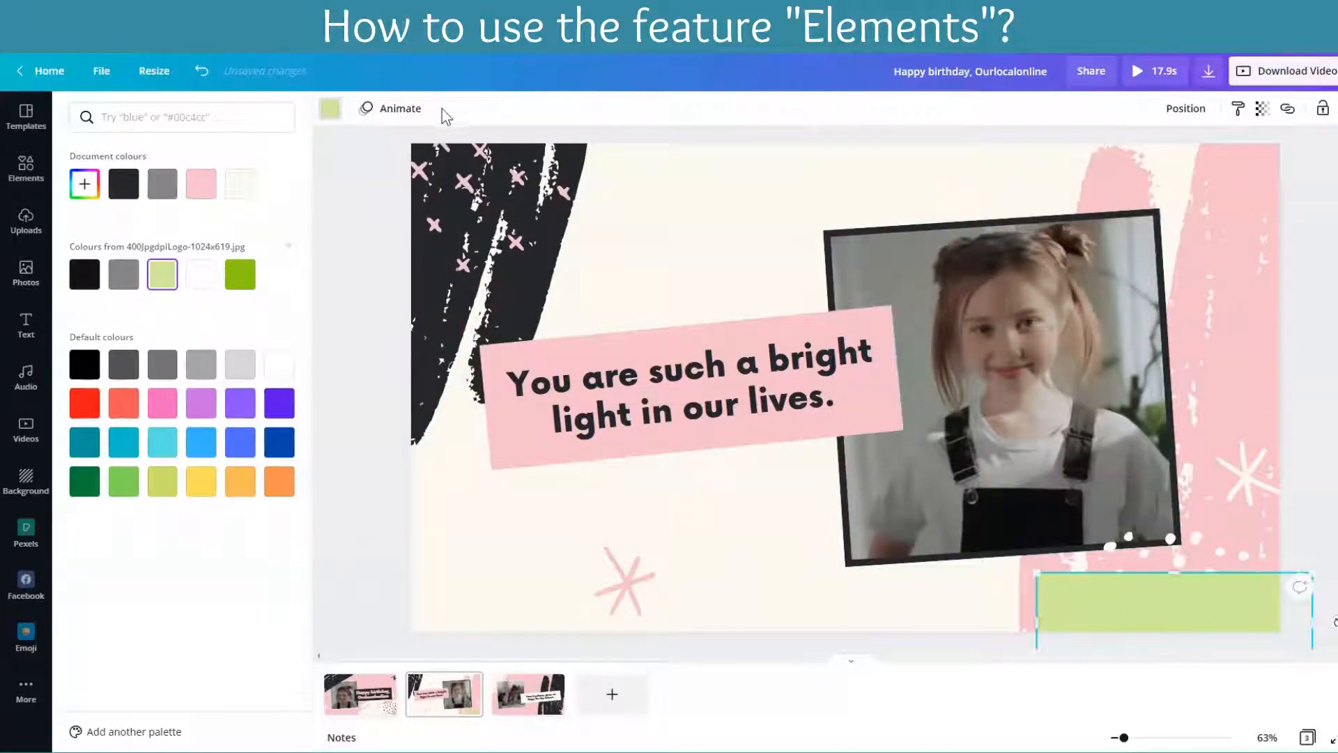
key("Delete")
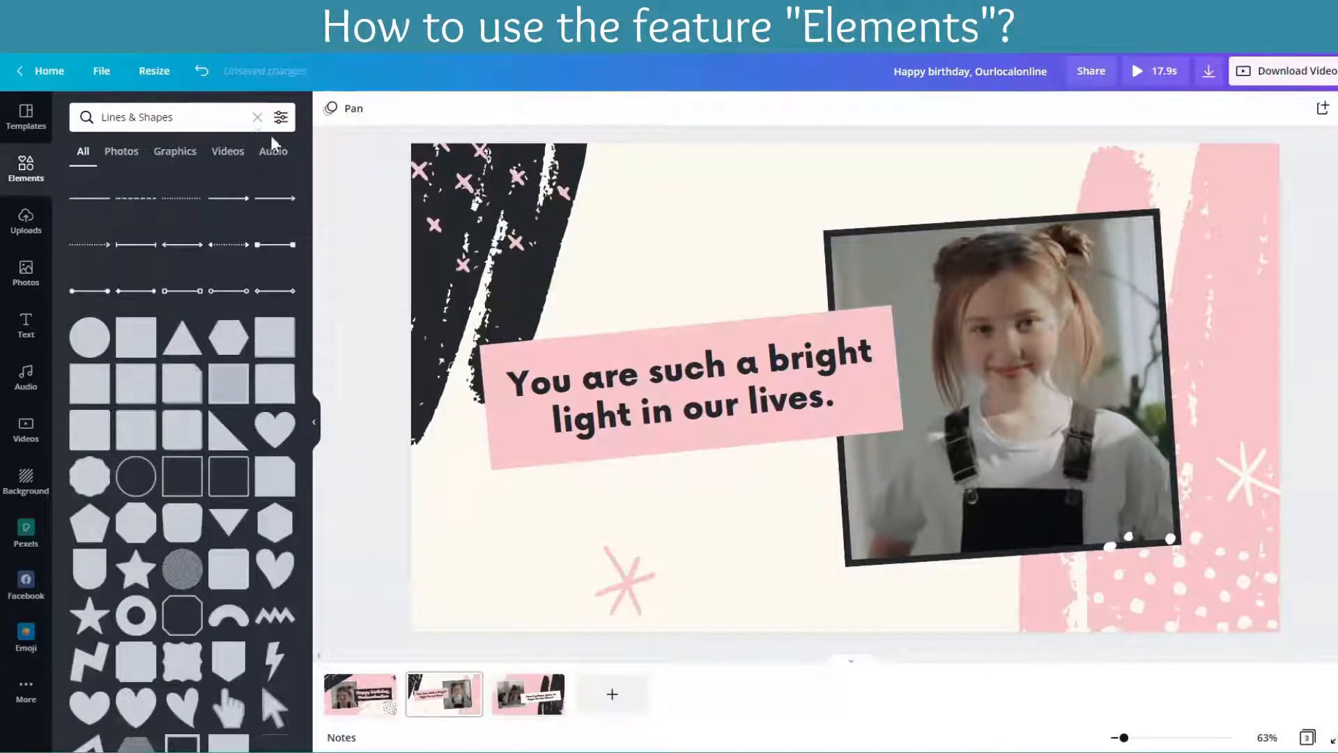
Step: Add a pie chart from the Charts elements to the second page and delete it again
left_click(252, 130)
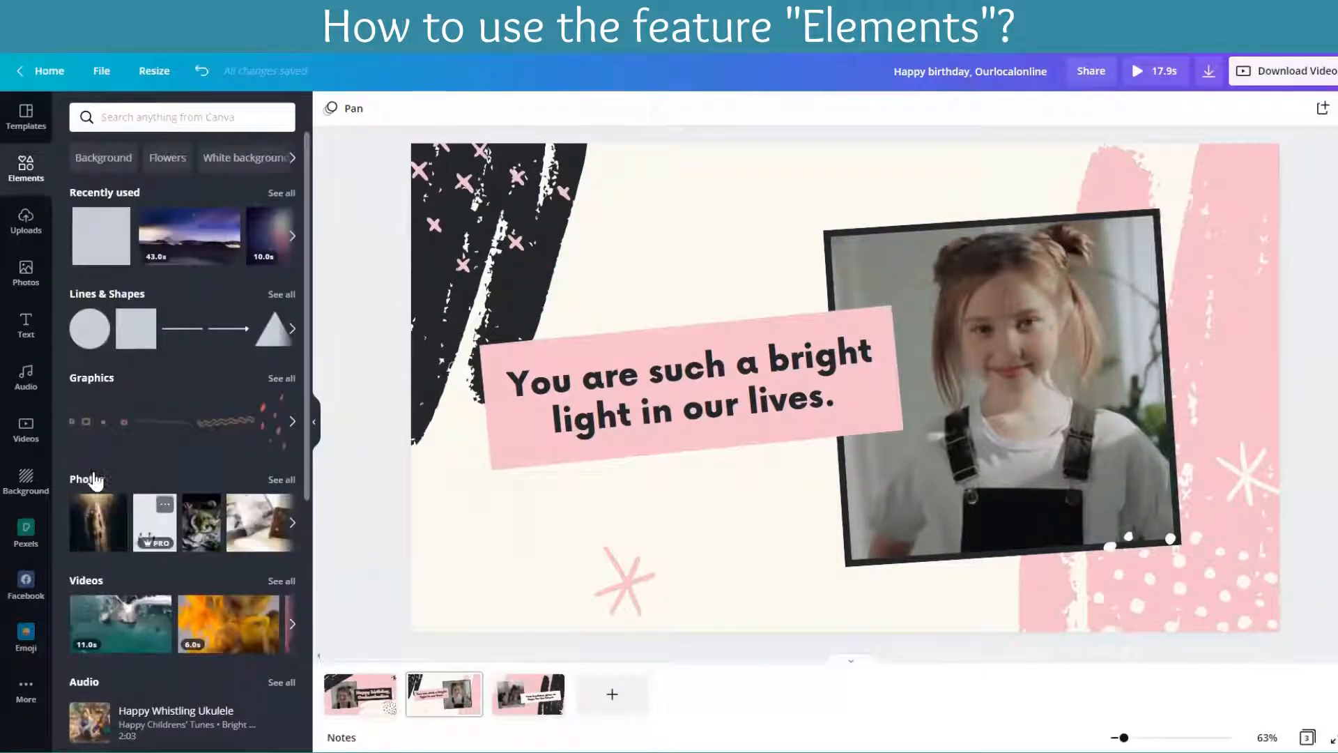
scroll(138, 427, "down", 6)
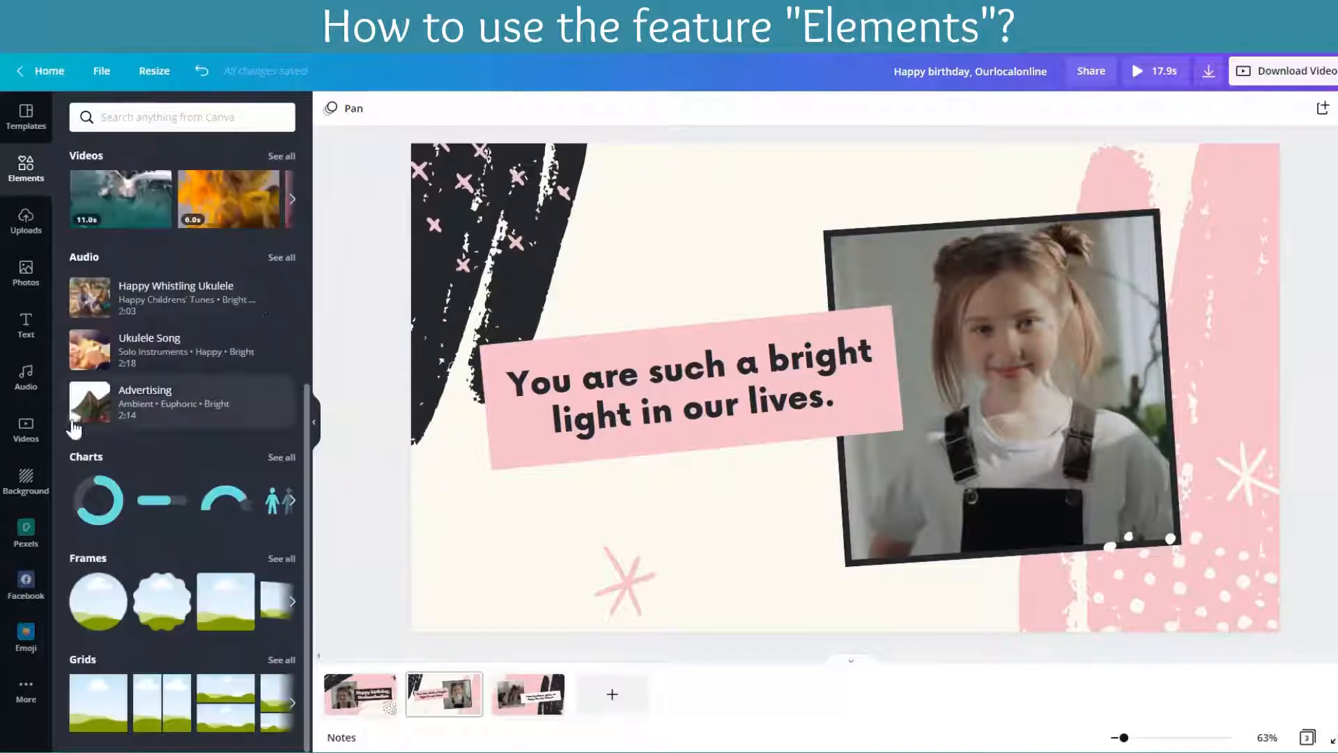
left_click(282, 457)
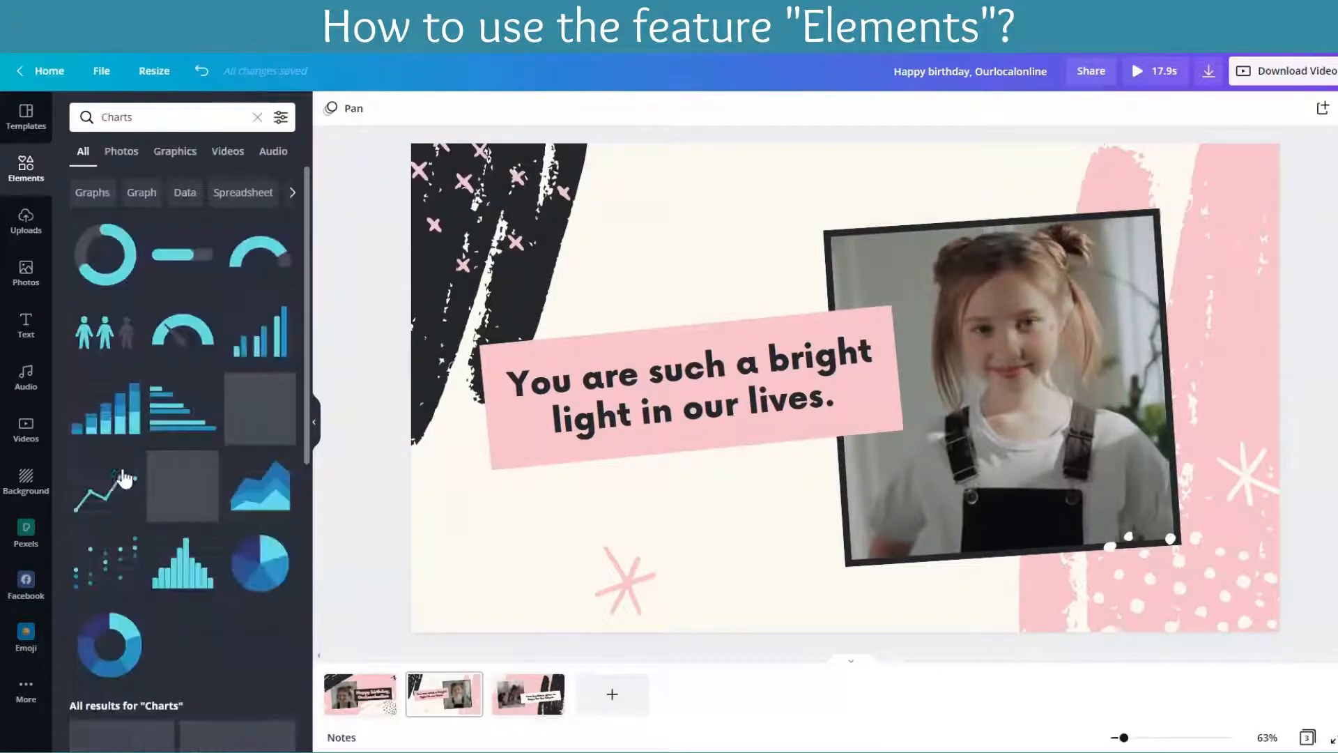
left_click(249, 584)
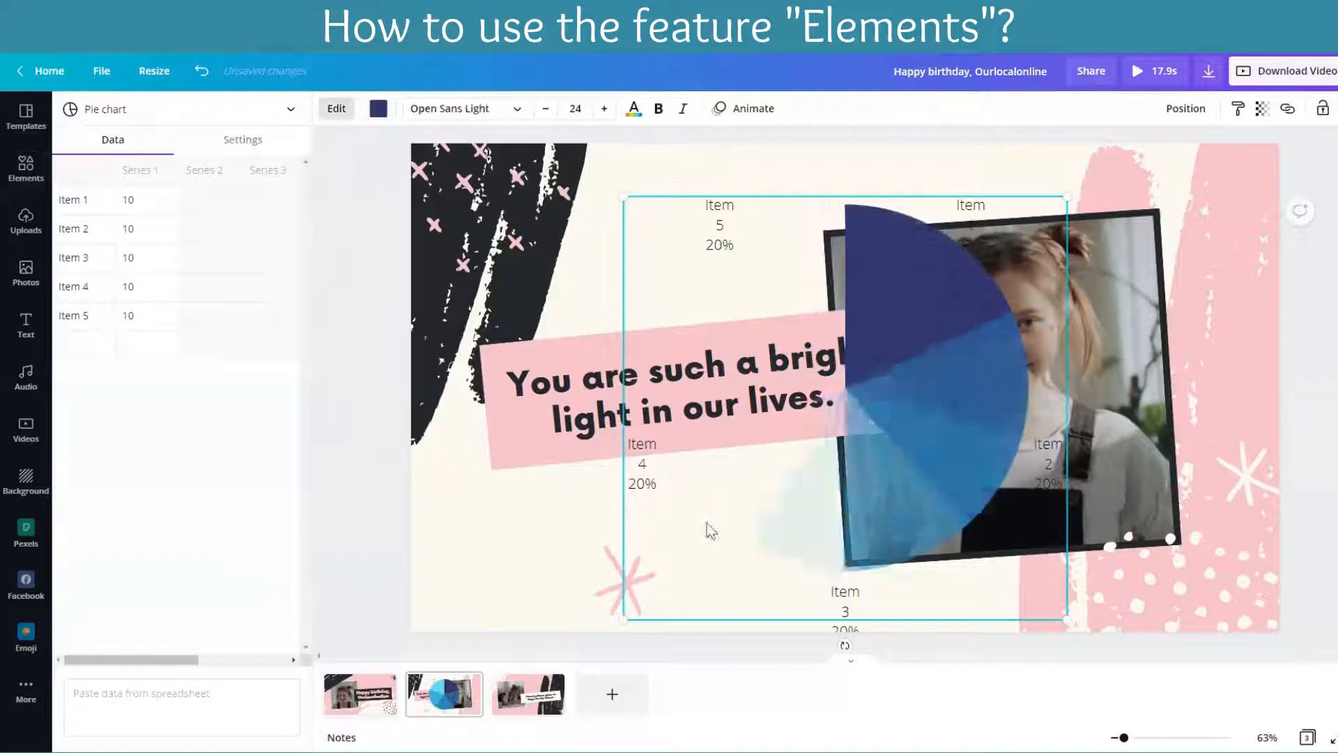
key("Delete")
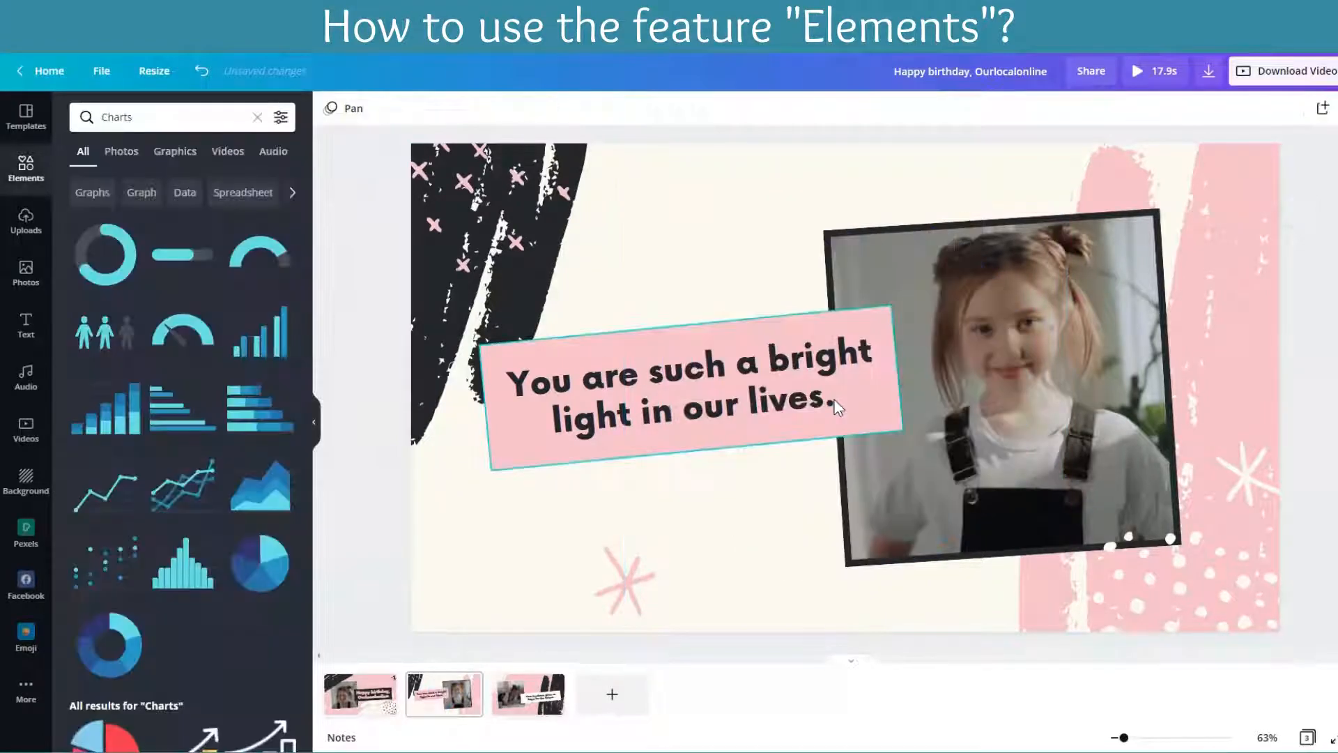
scroll(181, 418, "down", 5)
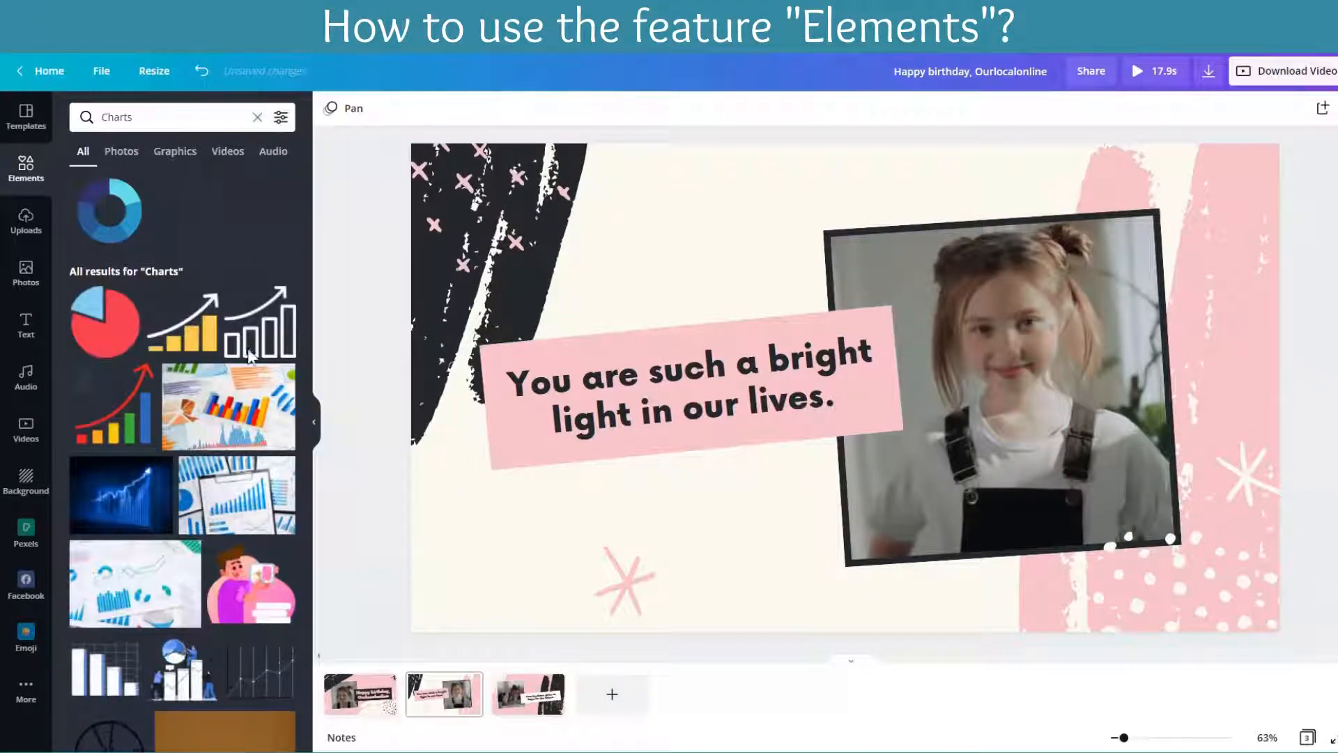
Step: Replace the Charts search with an elements search for "fireworks"
left_click(257, 117)
left_click(152, 116)
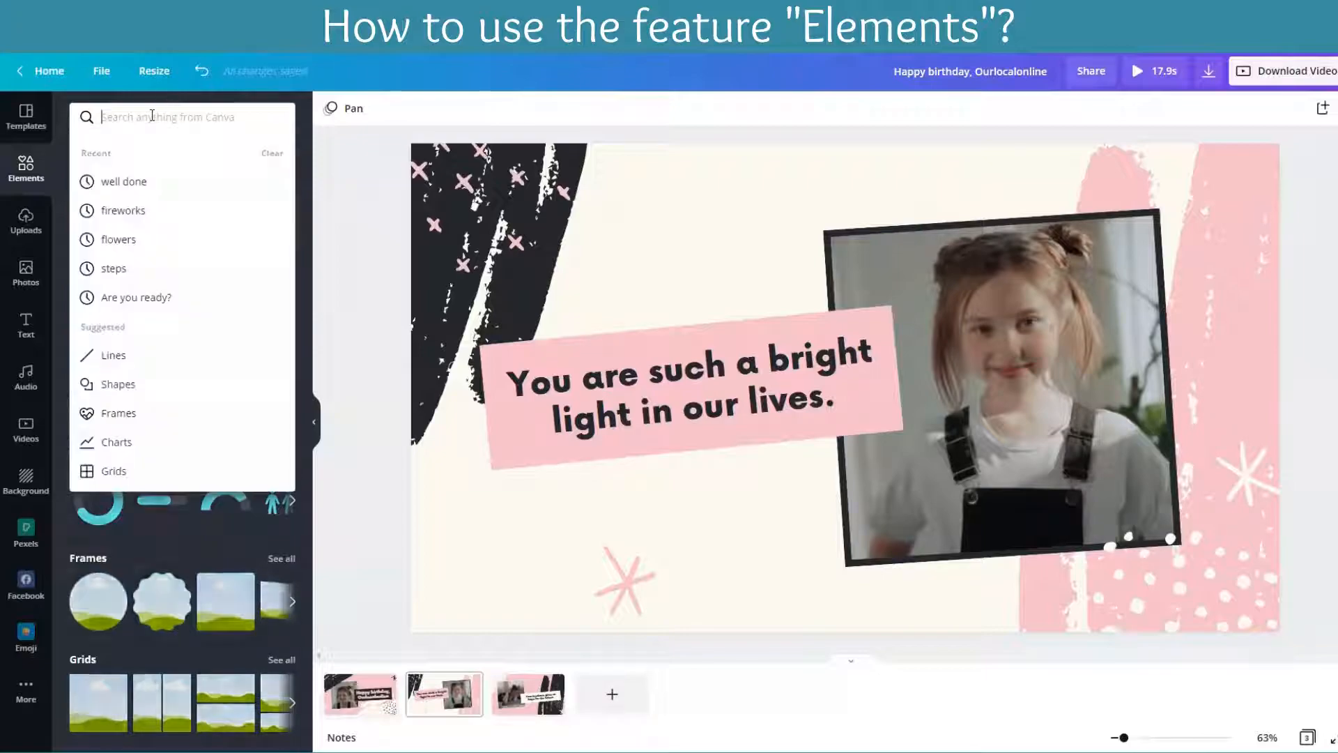
type("fire")
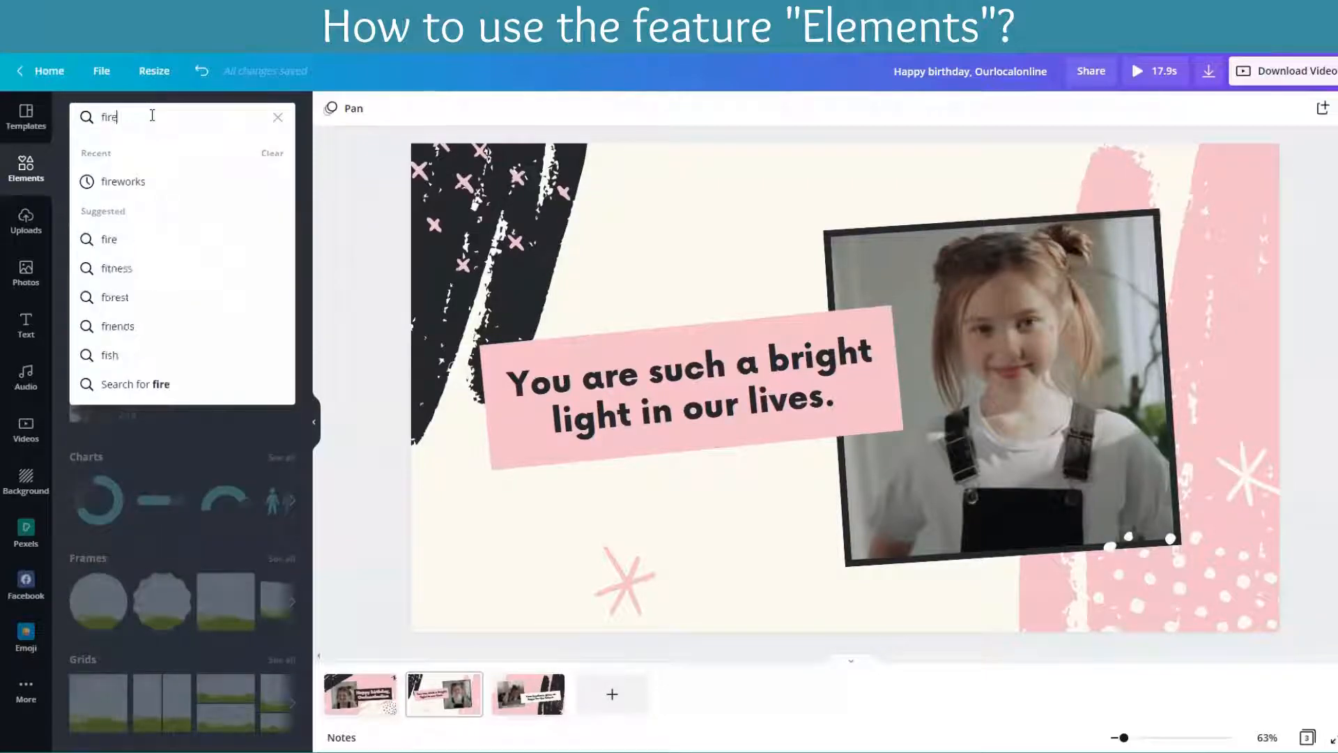
type("works")
key("Return")
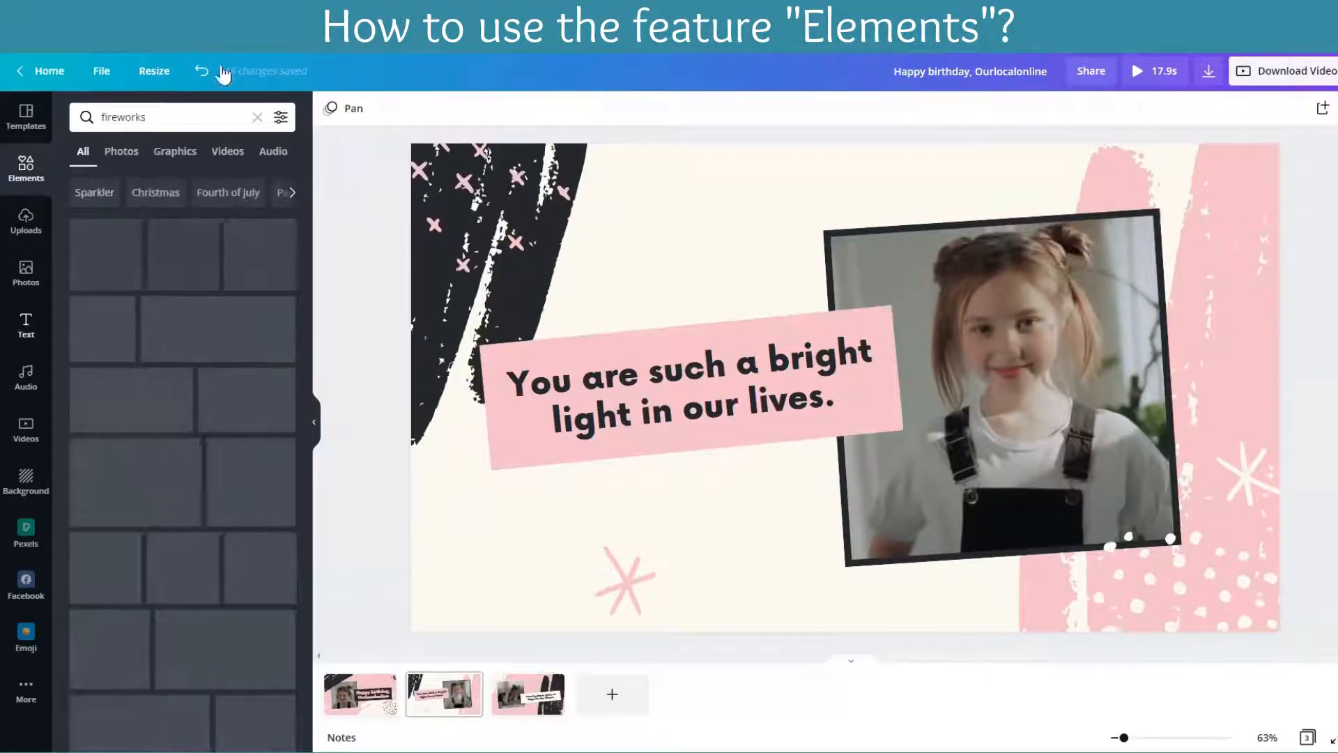
Step: Try out the teal, pink and yellow fireworks graphic and the yellow animated firework on the second page, deleting each
left_click(180, 273)
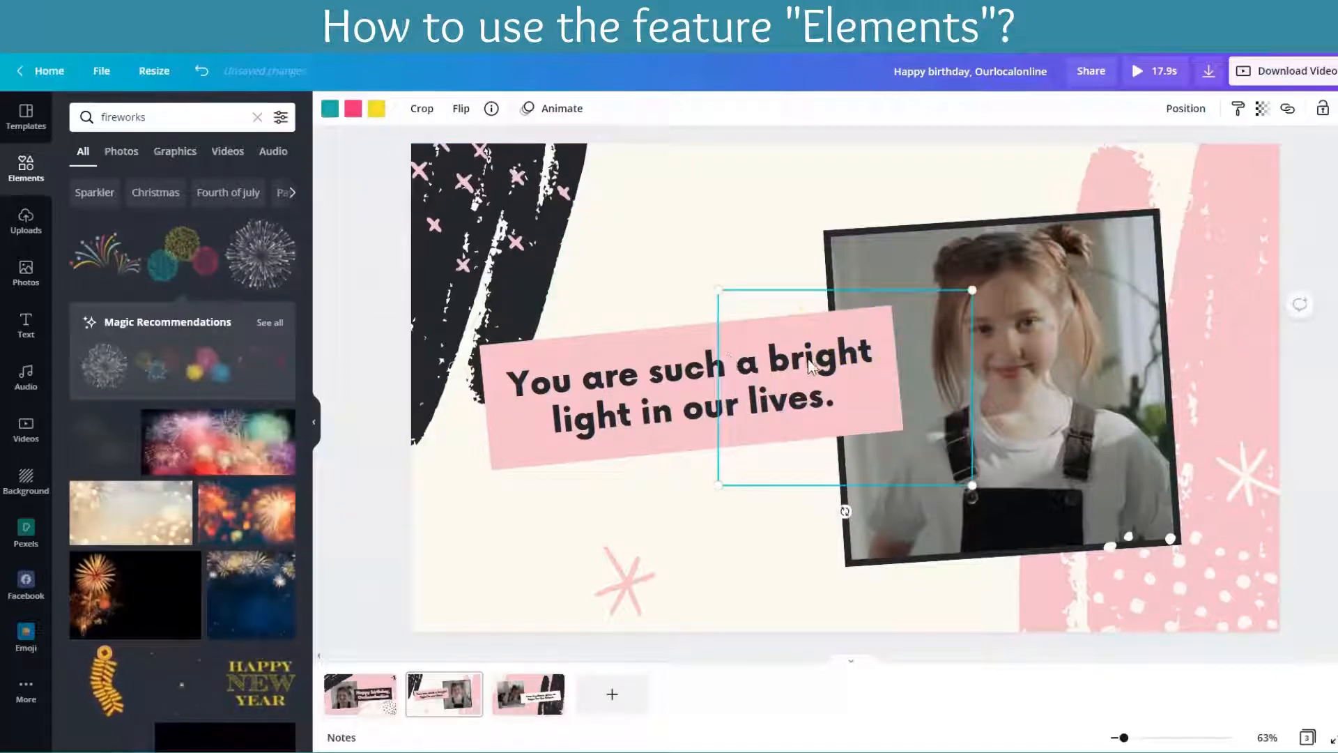
key("Delete")
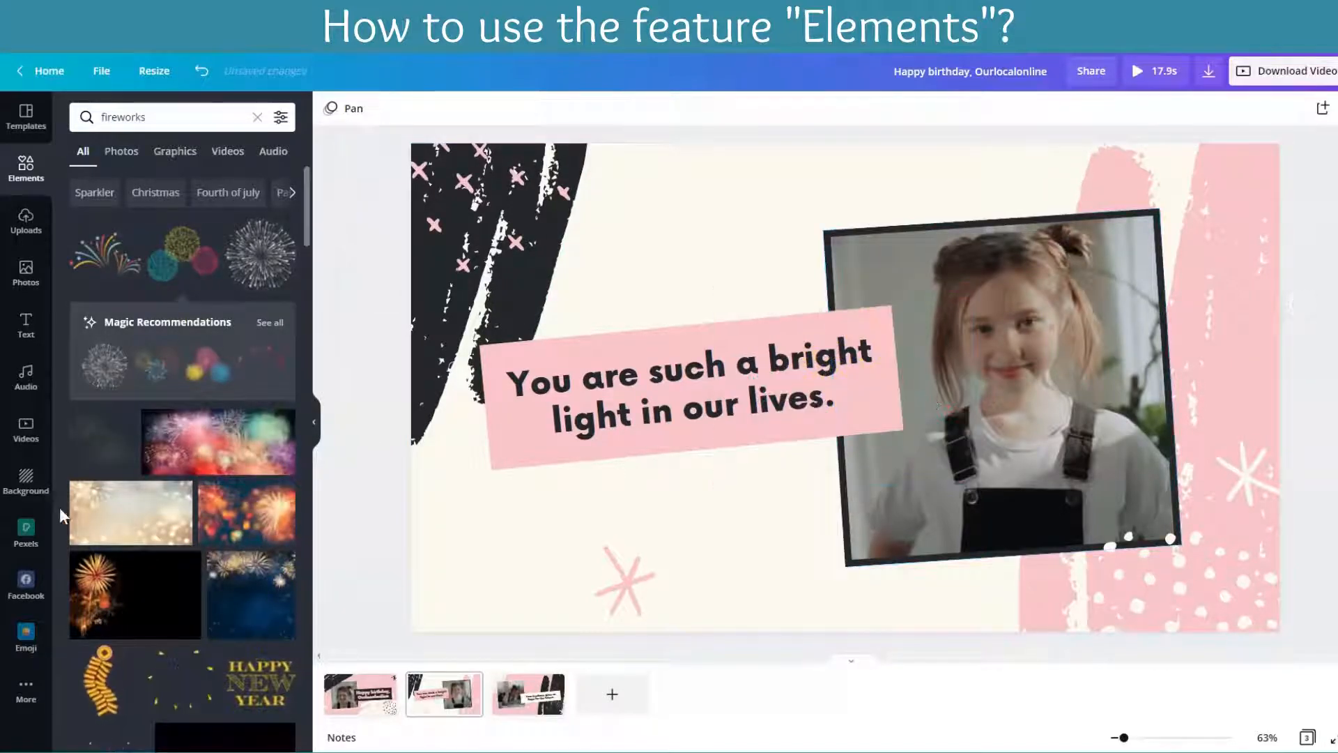
scroll(170, 558, "down", 3)
left_click(171, 473)
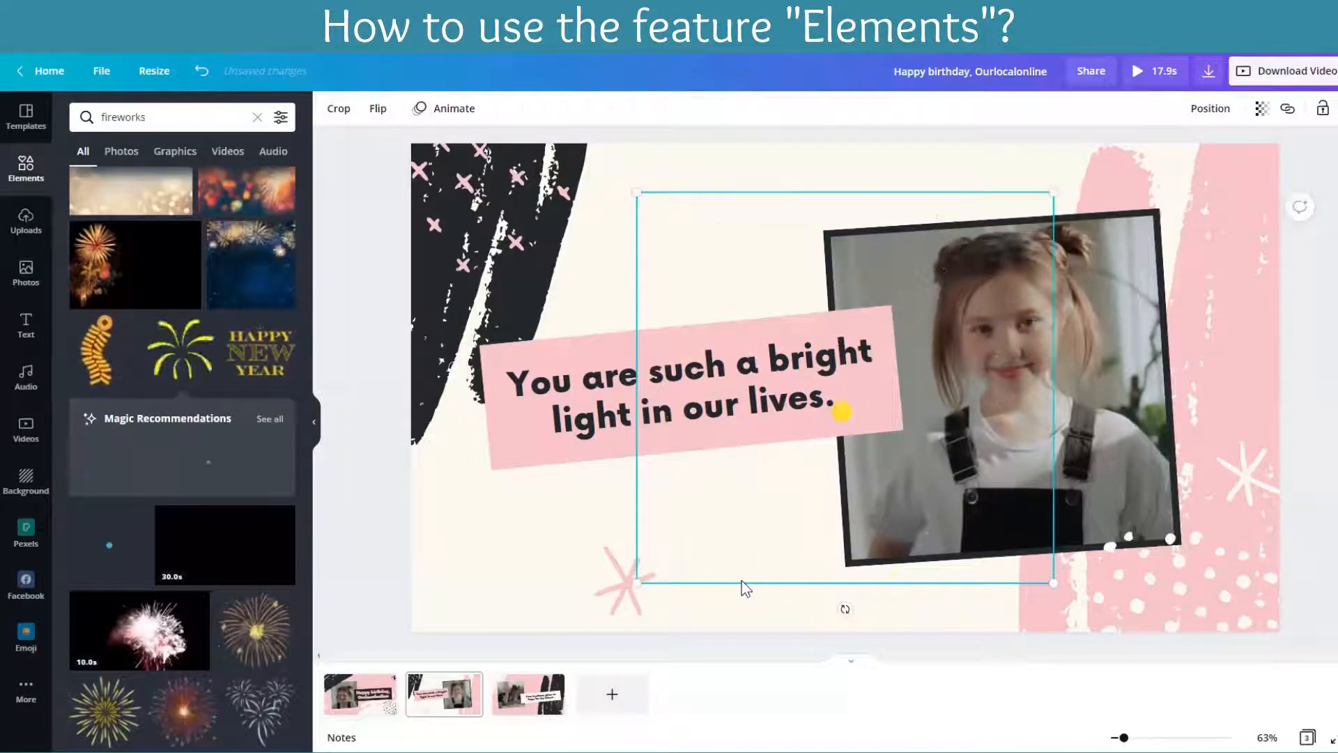
key("Delete")
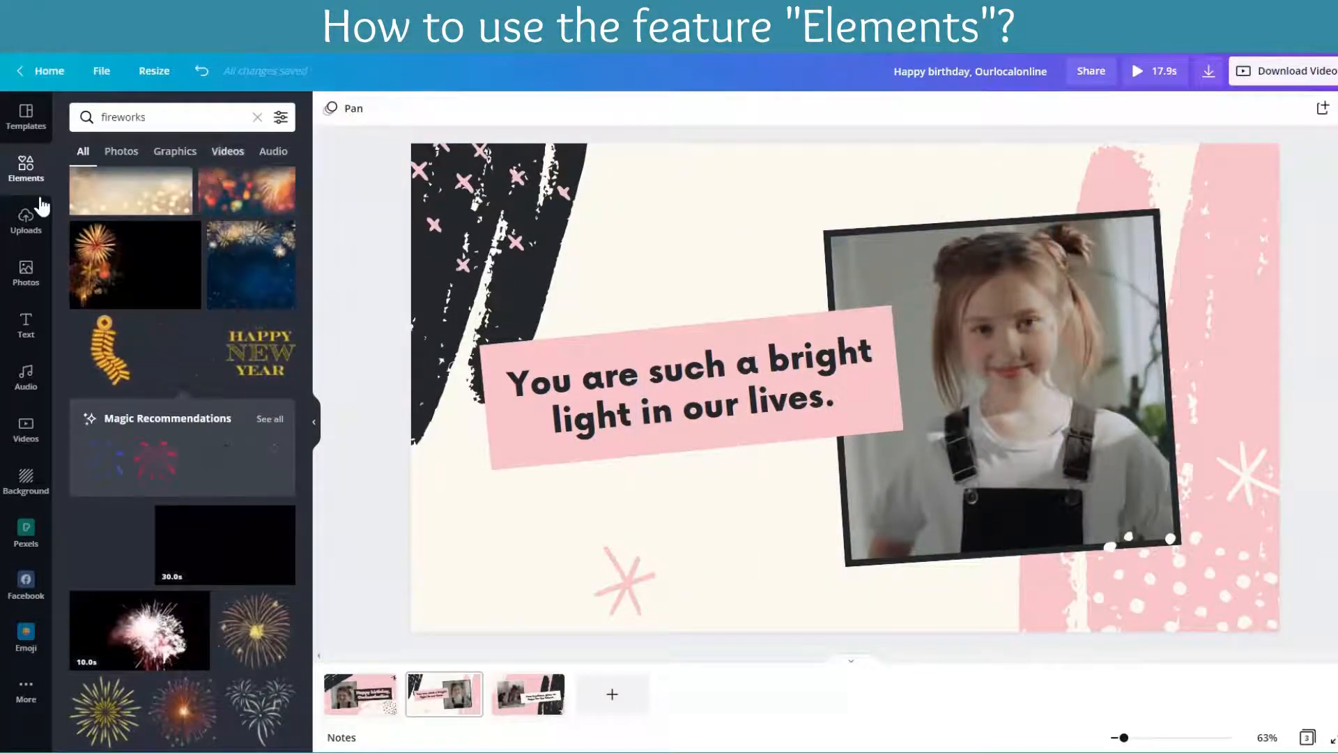
Step: Add the wide brush-stroke frame from the Frames elements to the second page and fill it with the trending photo of silhouettes on a lit walkway
left_click(258, 118)
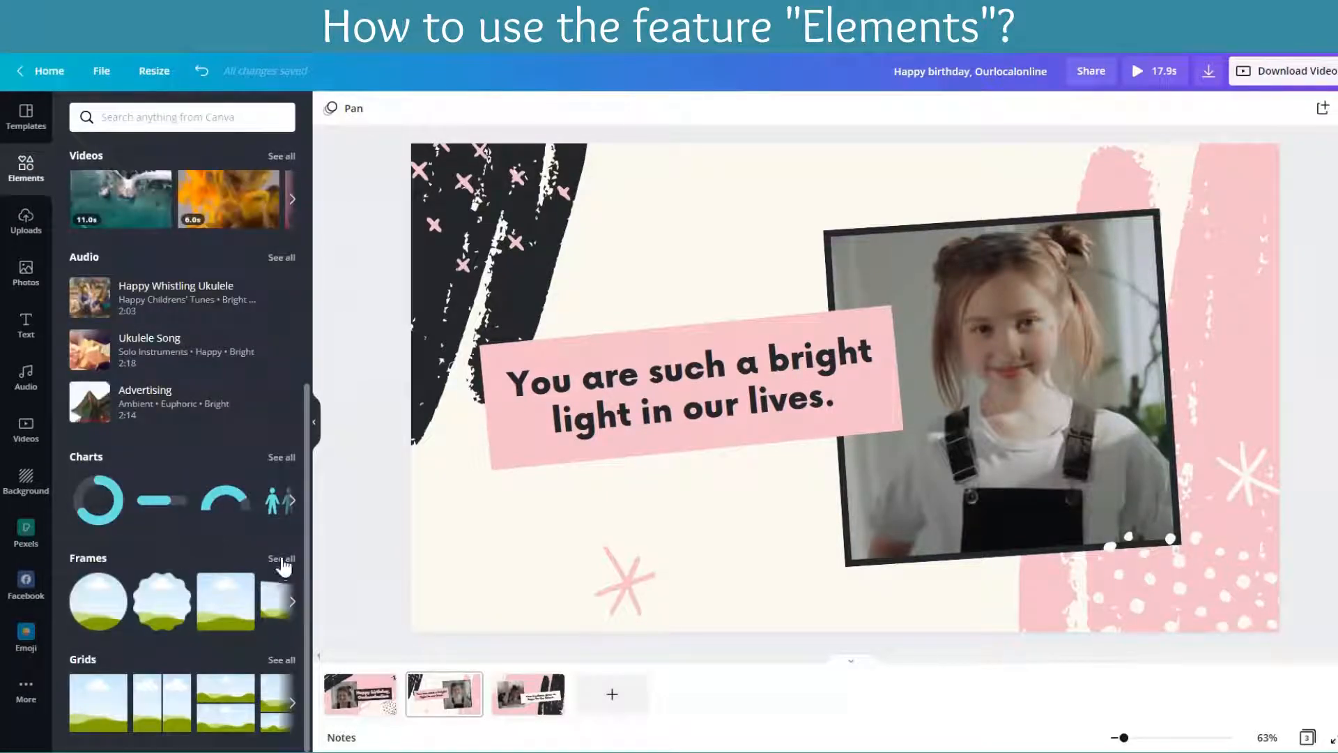
left_click(281, 558)
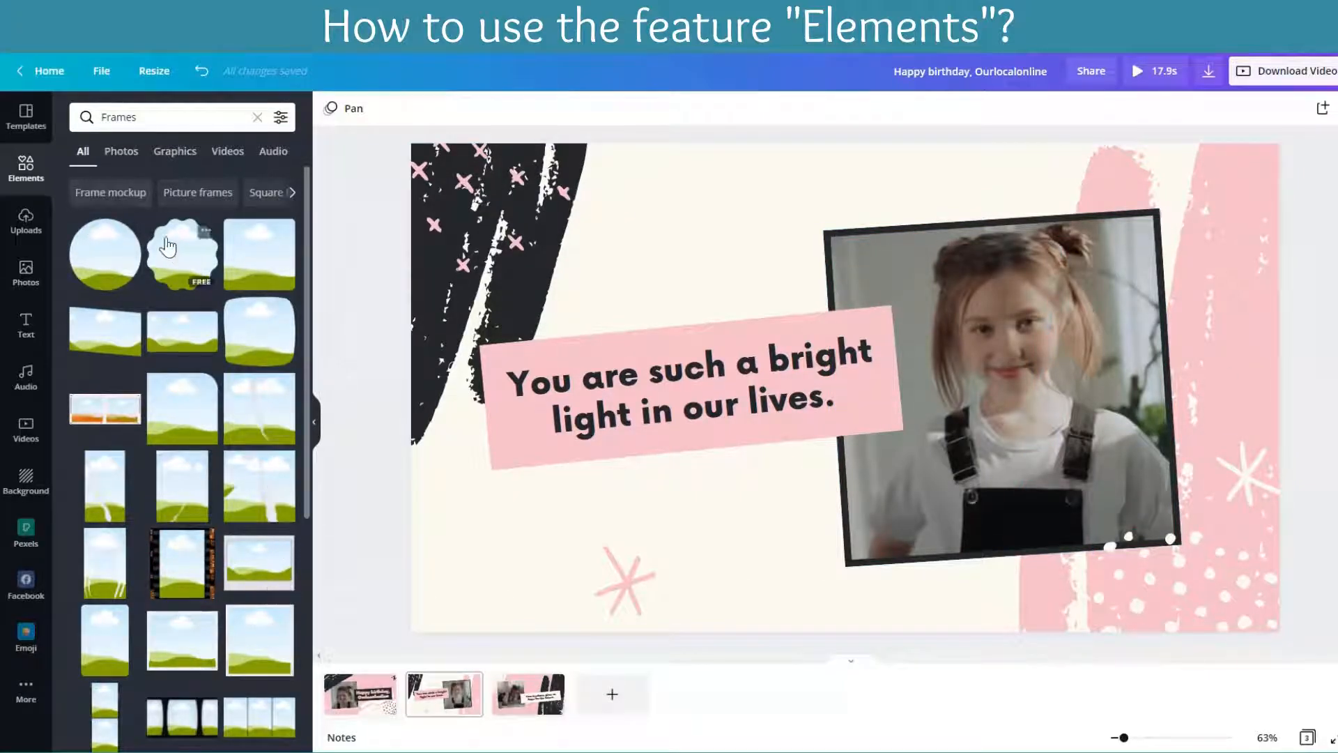
scroll(208, 460, "down", 10)
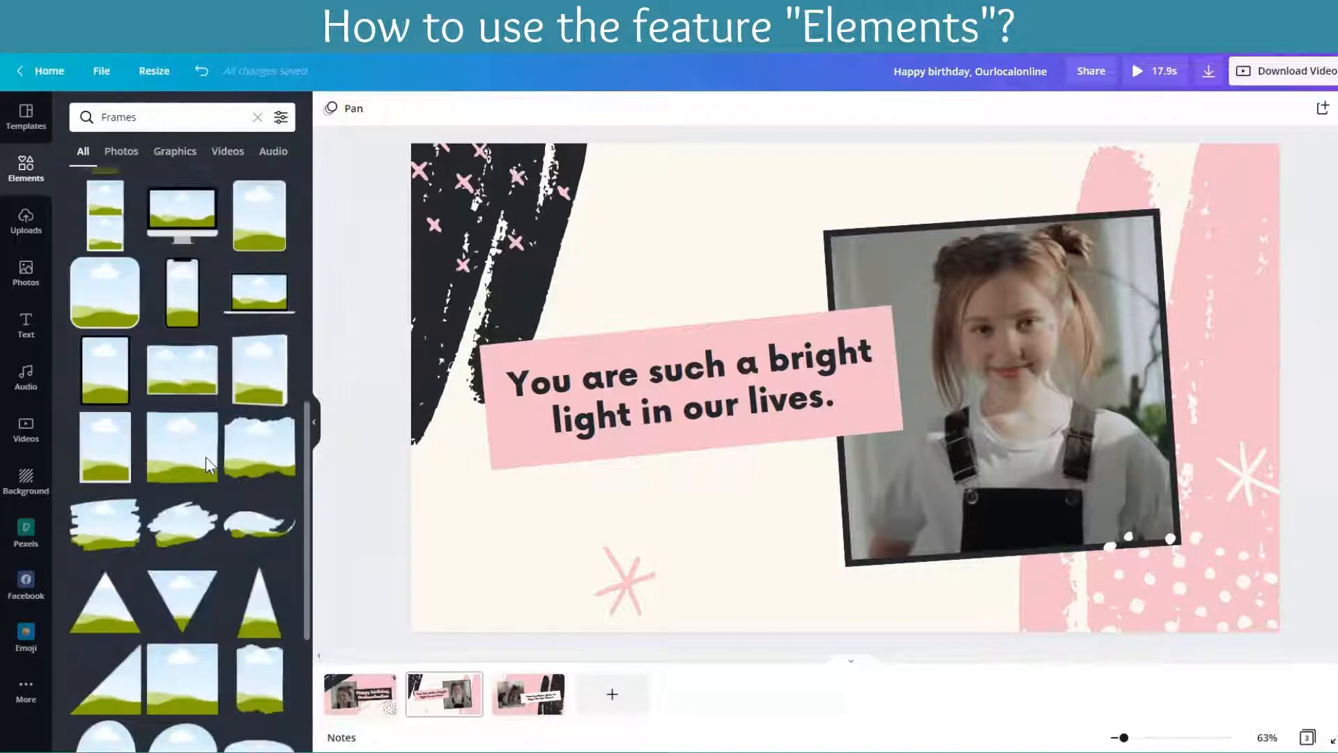
left_click(184, 306)
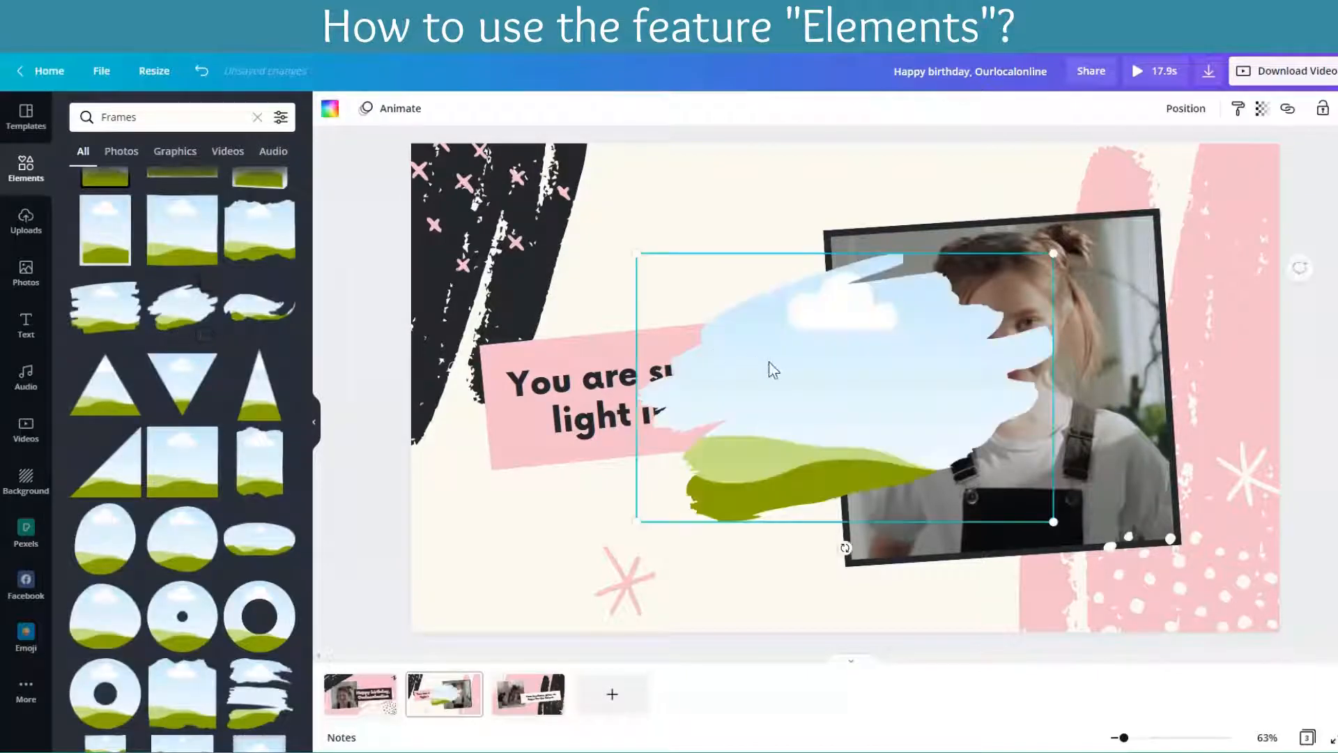
left_click(539, 504)
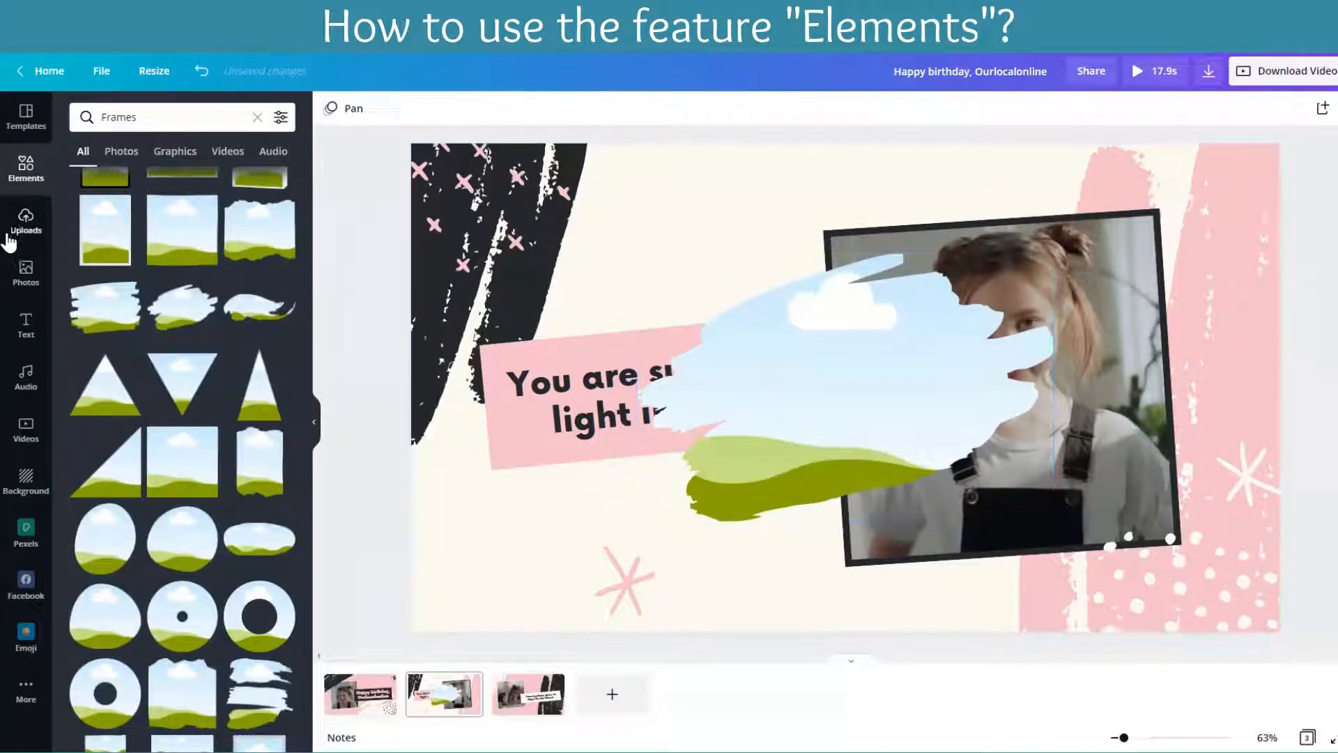
left_click(26, 272)
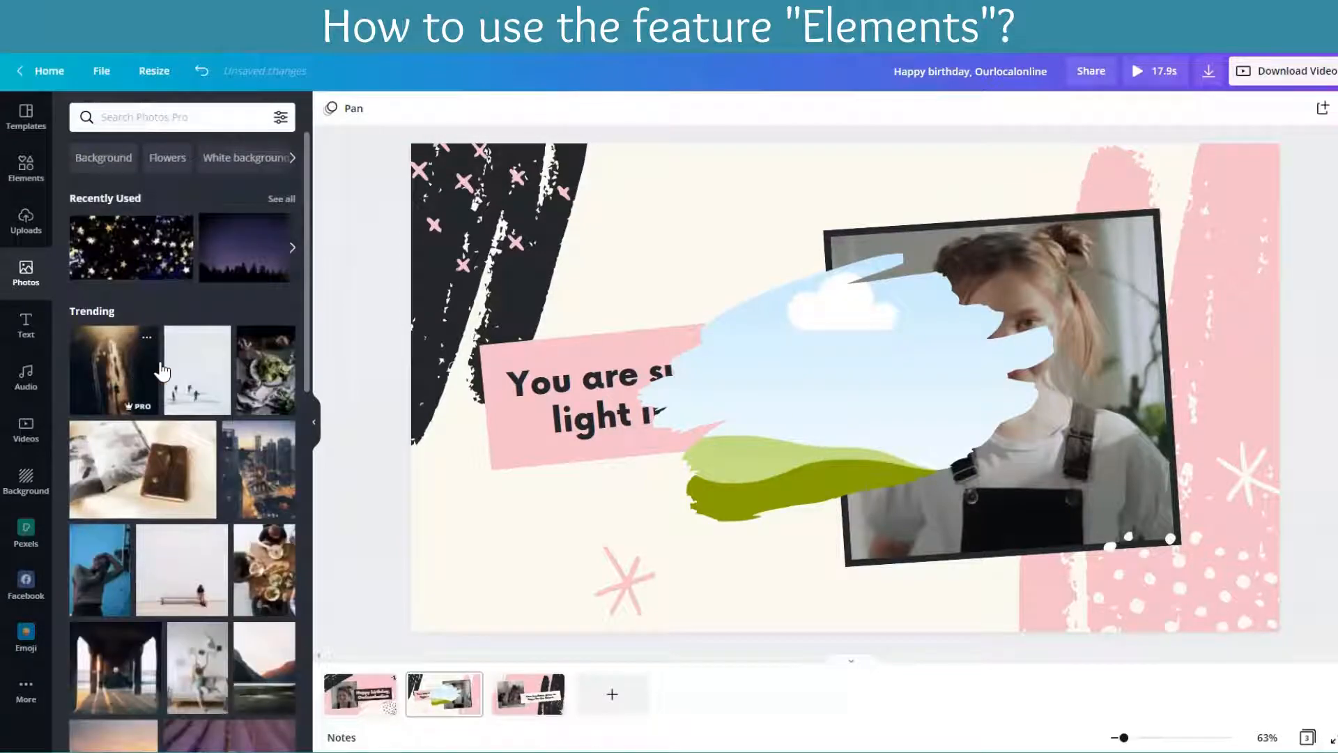
left_click_drag(659, 356, 729, 363)
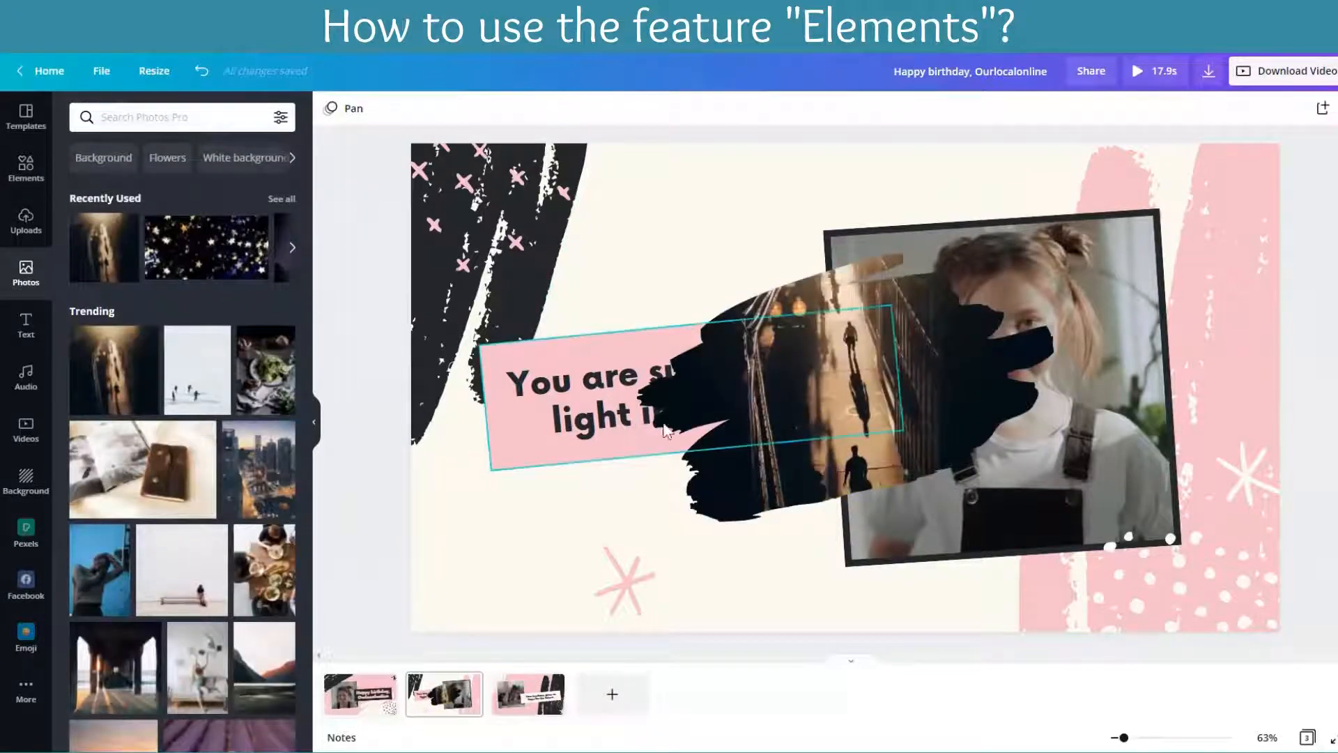
Step: Delete the brush-stroke frame and its walkway photo from the second page
key("Delete")
key("Delete")
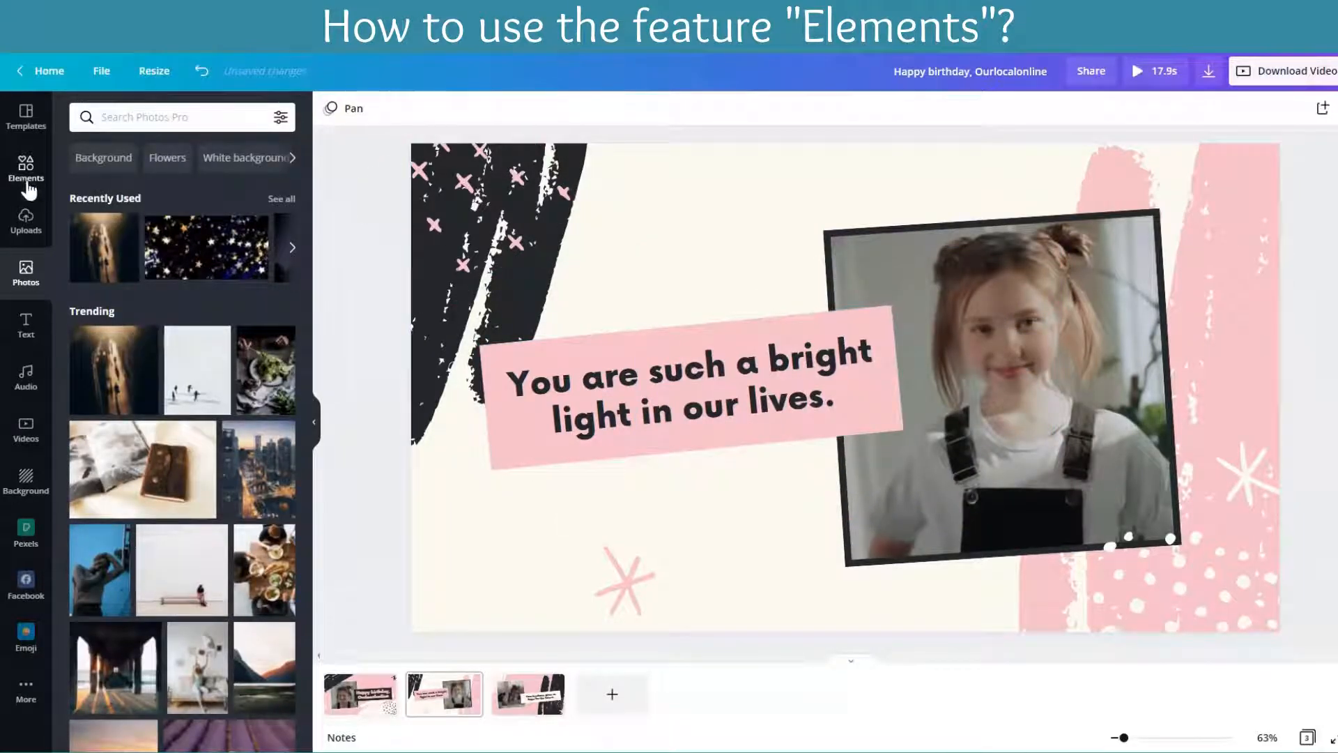
Step: Replace the Frames search with an elements search for "thank you"
left_click(23, 182)
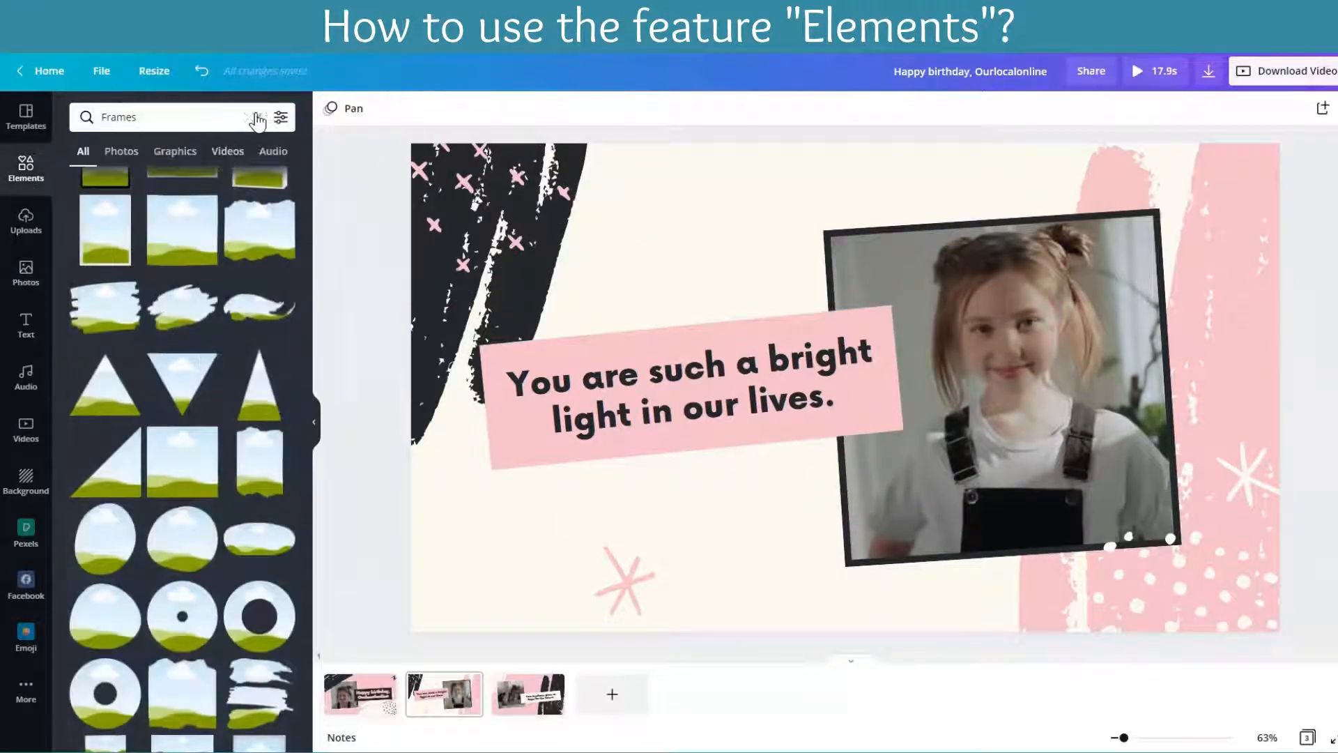
left_click(128, 114)
type("thank")
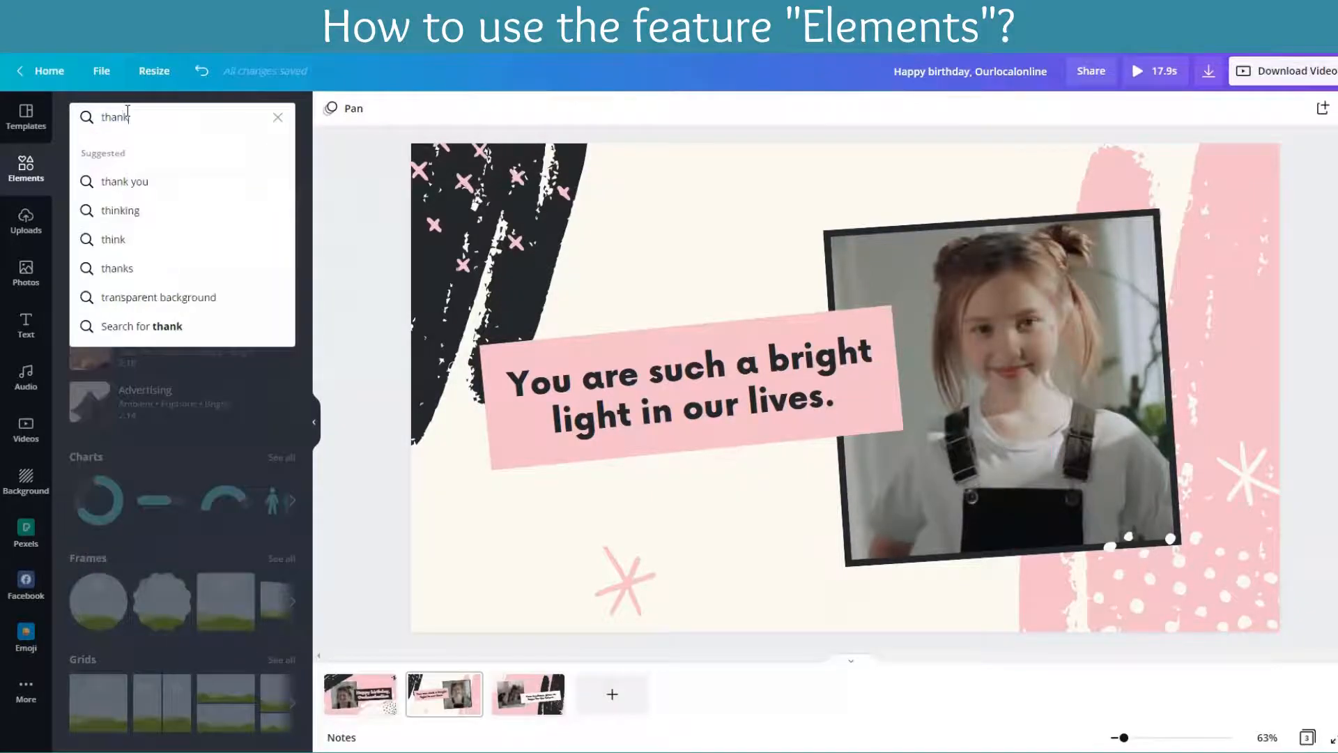
type(" you")
key("Return")
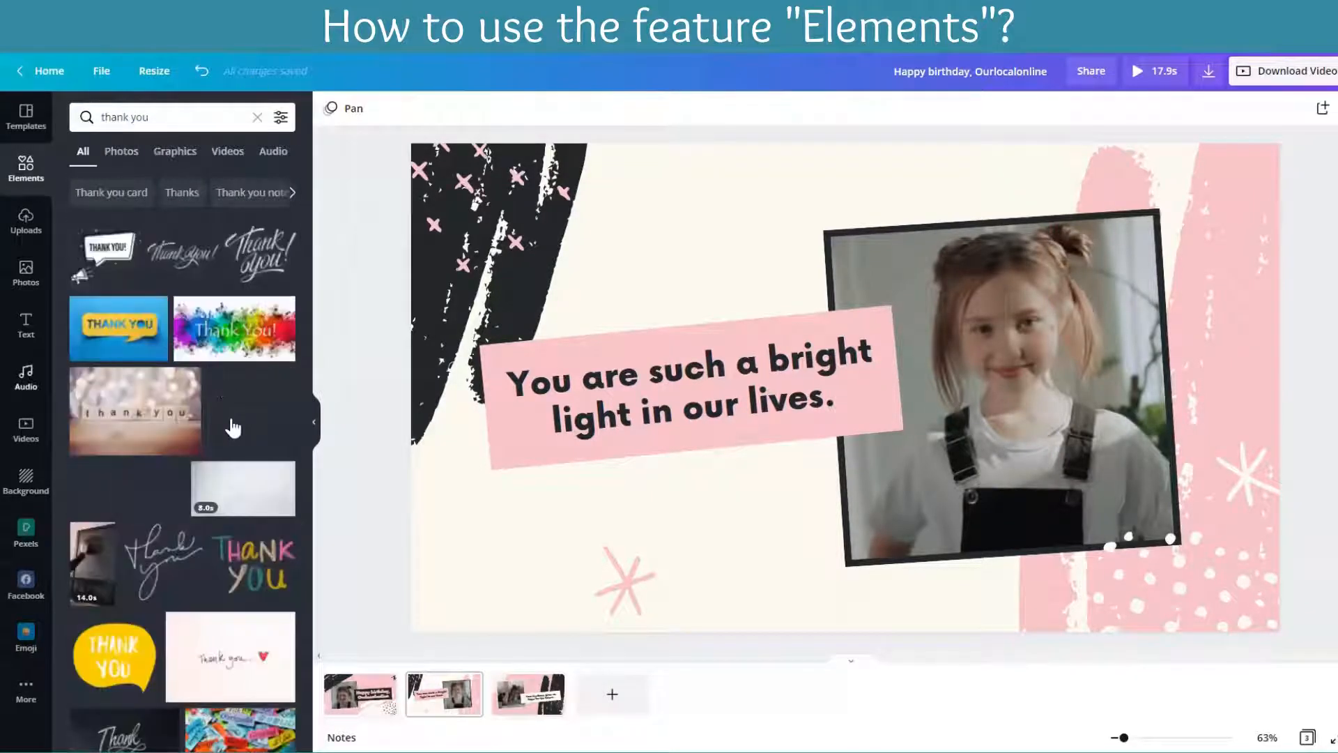
Step: Try out the "thank you" sticker of a woman in purple on the second page, delete it and clear the search
left_click(248, 415)
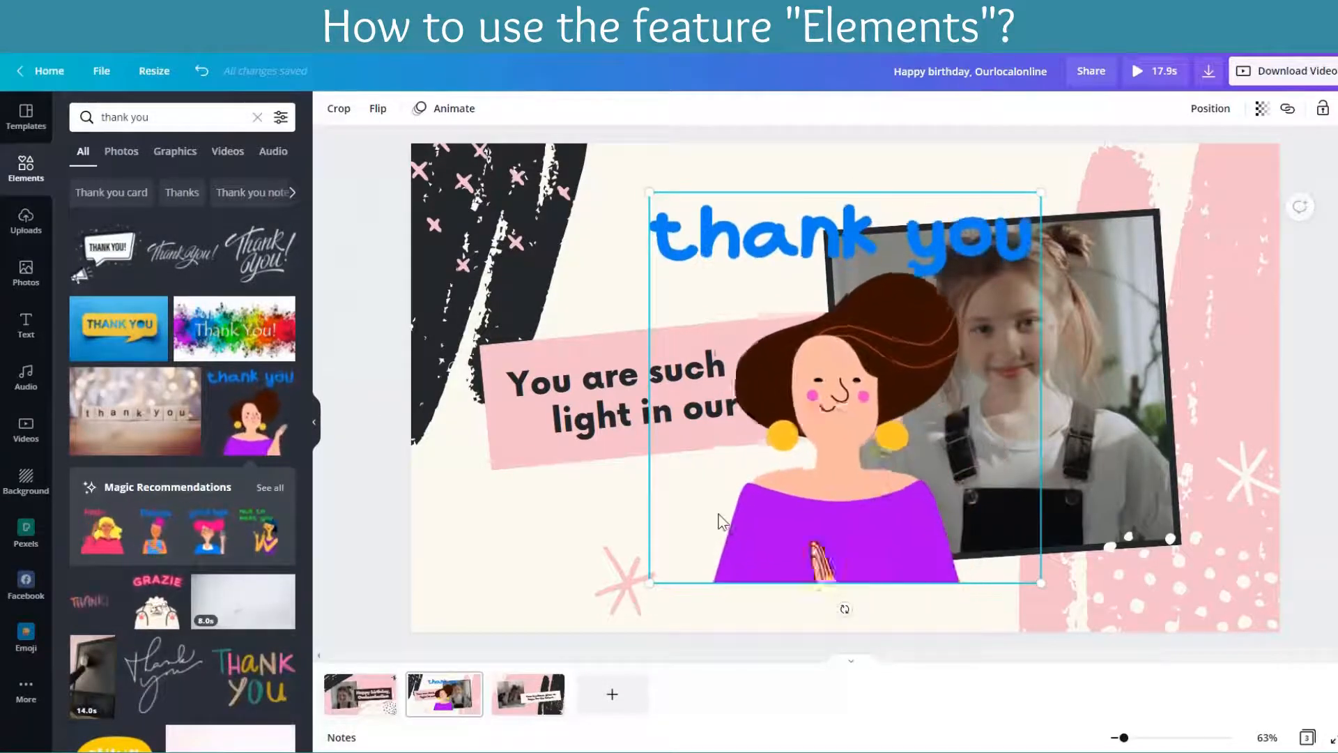
key("Delete")
scroll(181, 487, "down", 15)
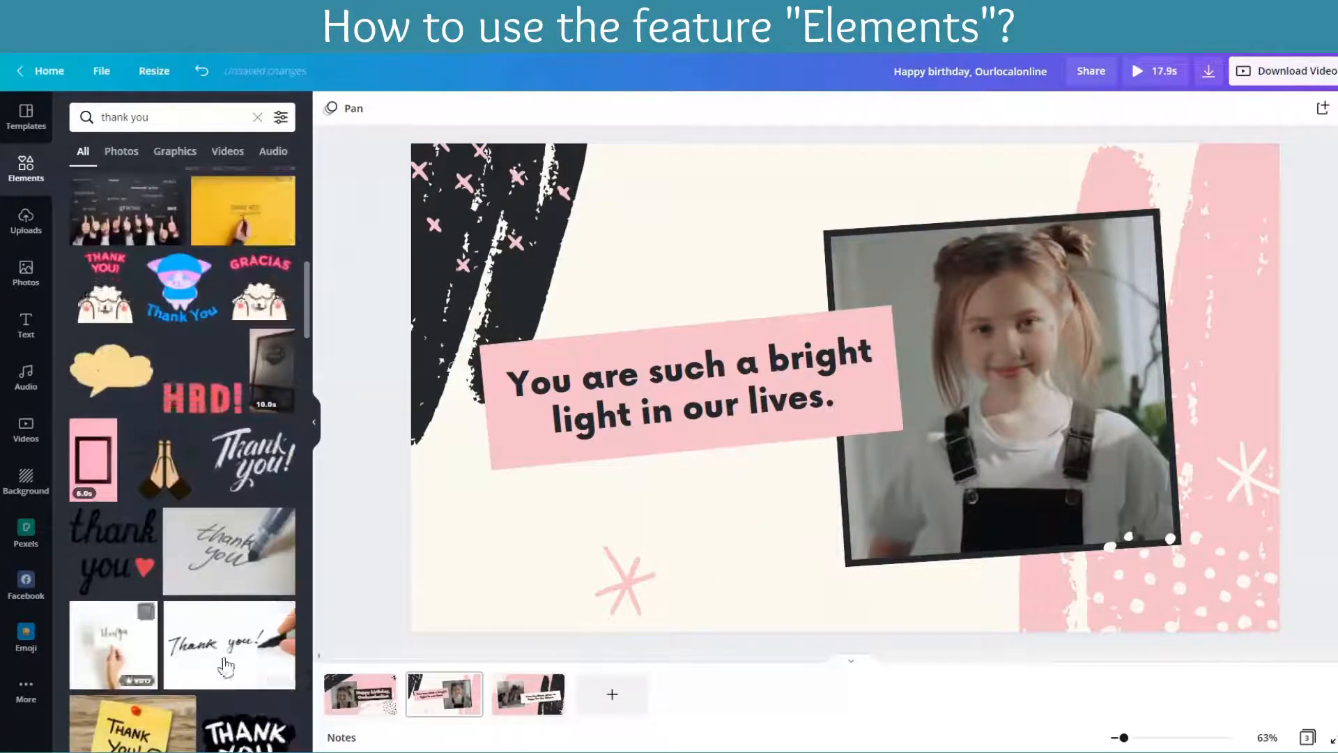
left_click(257, 117)
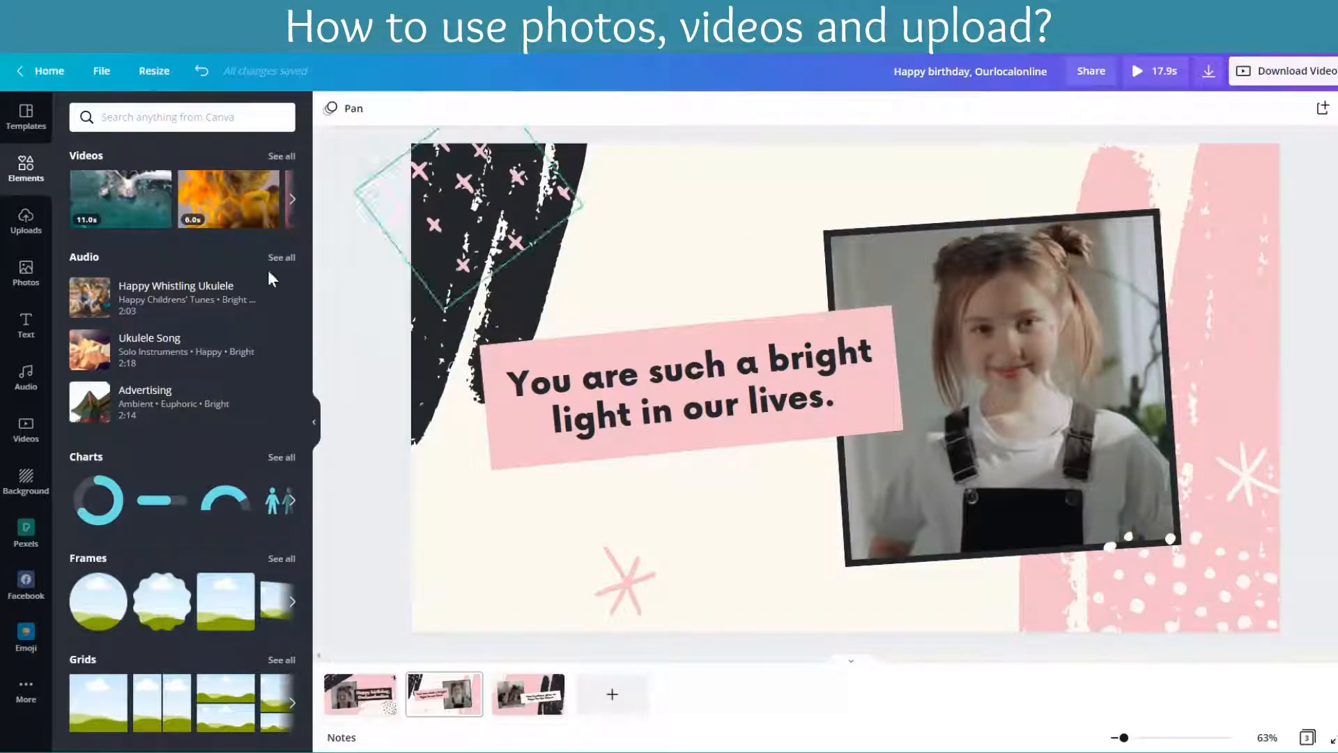
Step: Inspect the framed videos on the second, third and first pages, leaving the first page's video selected
left_click(980, 299)
scroll(979, 299, "down", 2)
left_click(676, 302)
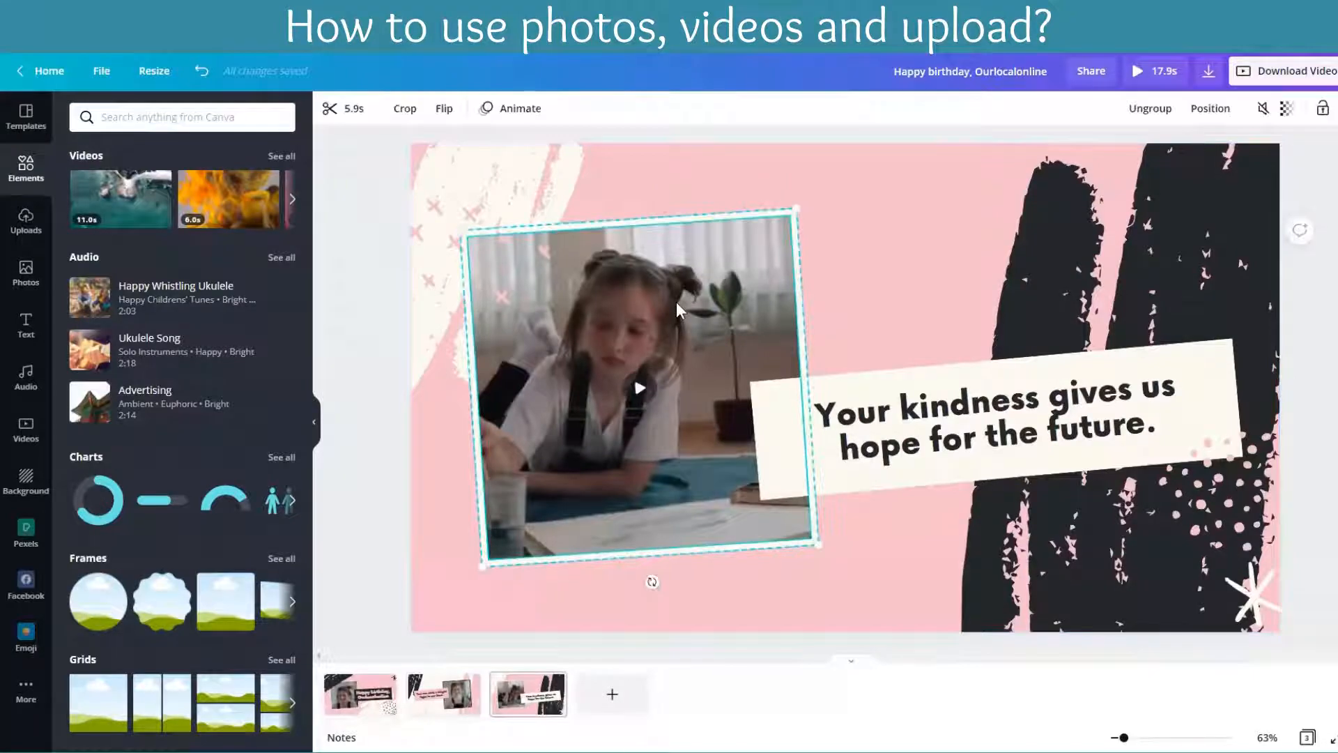
scroll(717, 307, "up", 4)
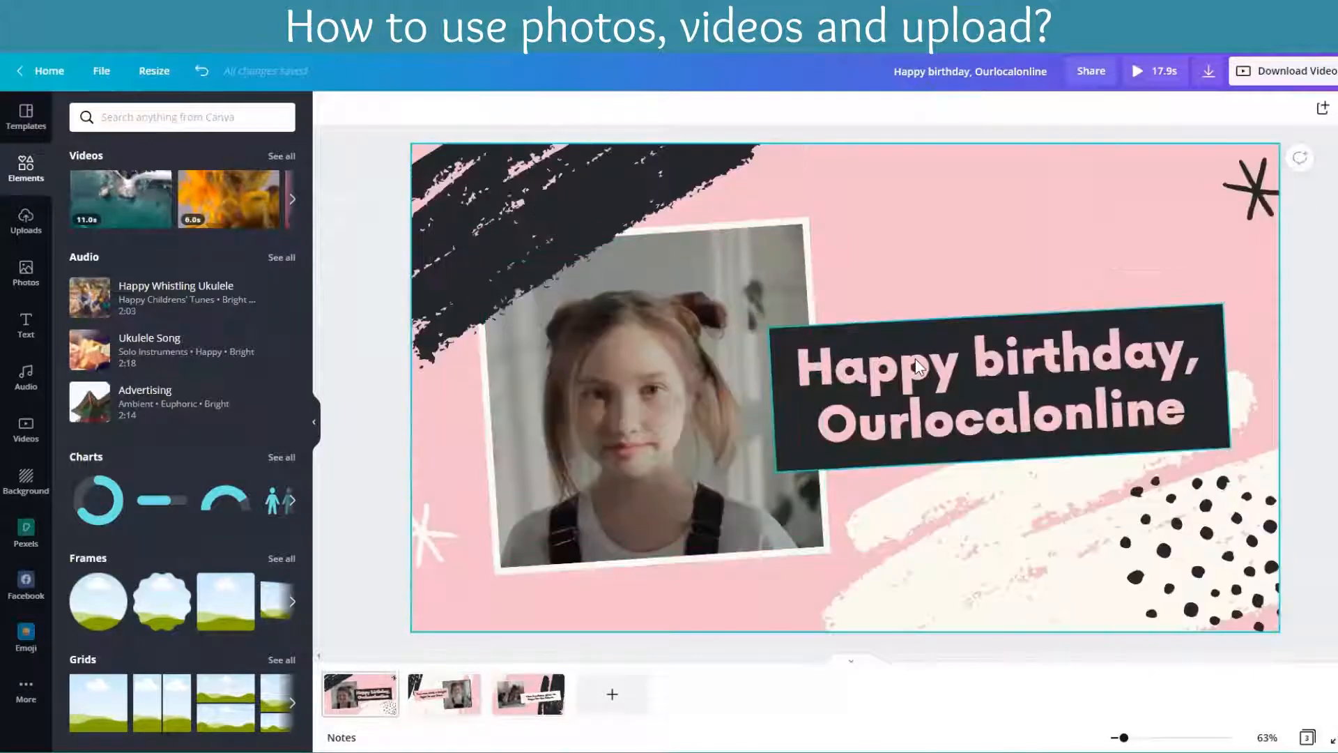
left_click(699, 376)
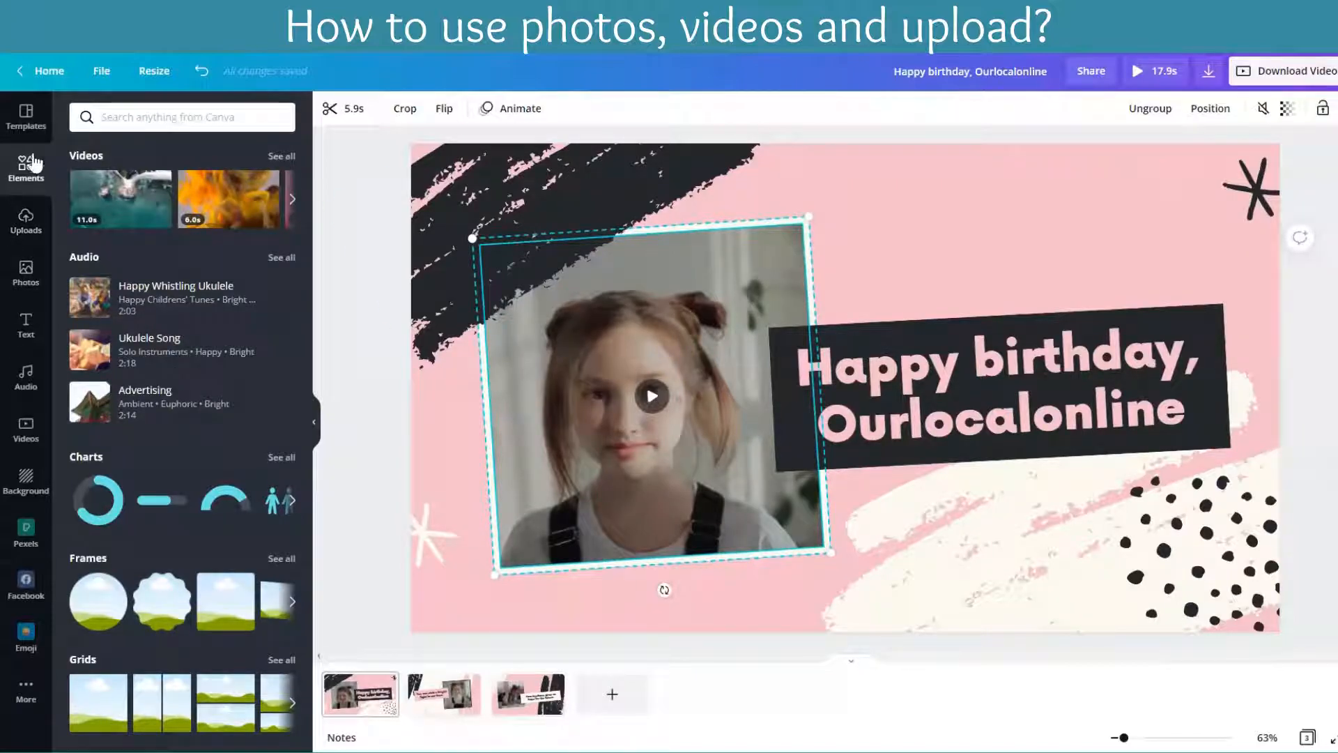
Step: Browse the photo library and filter it to free photos only
left_click(26, 285)
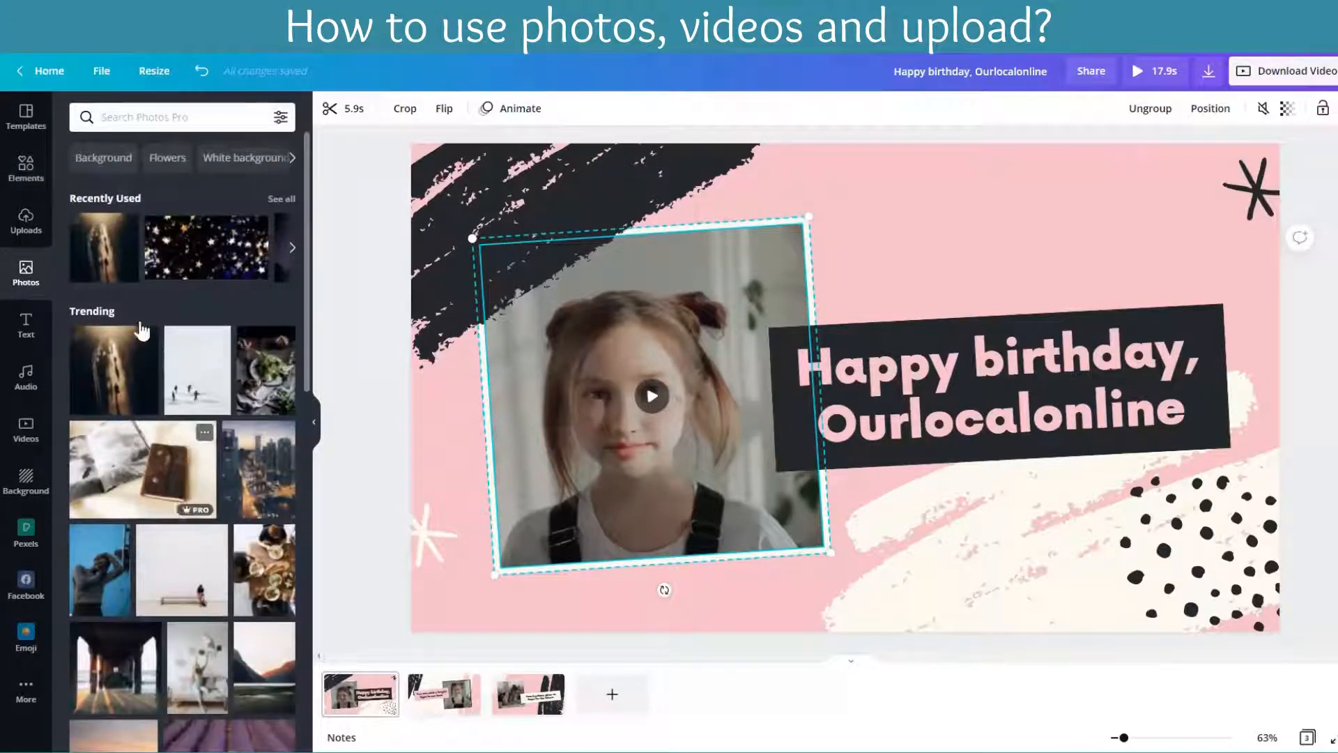
scroll(203, 529, "down", 5)
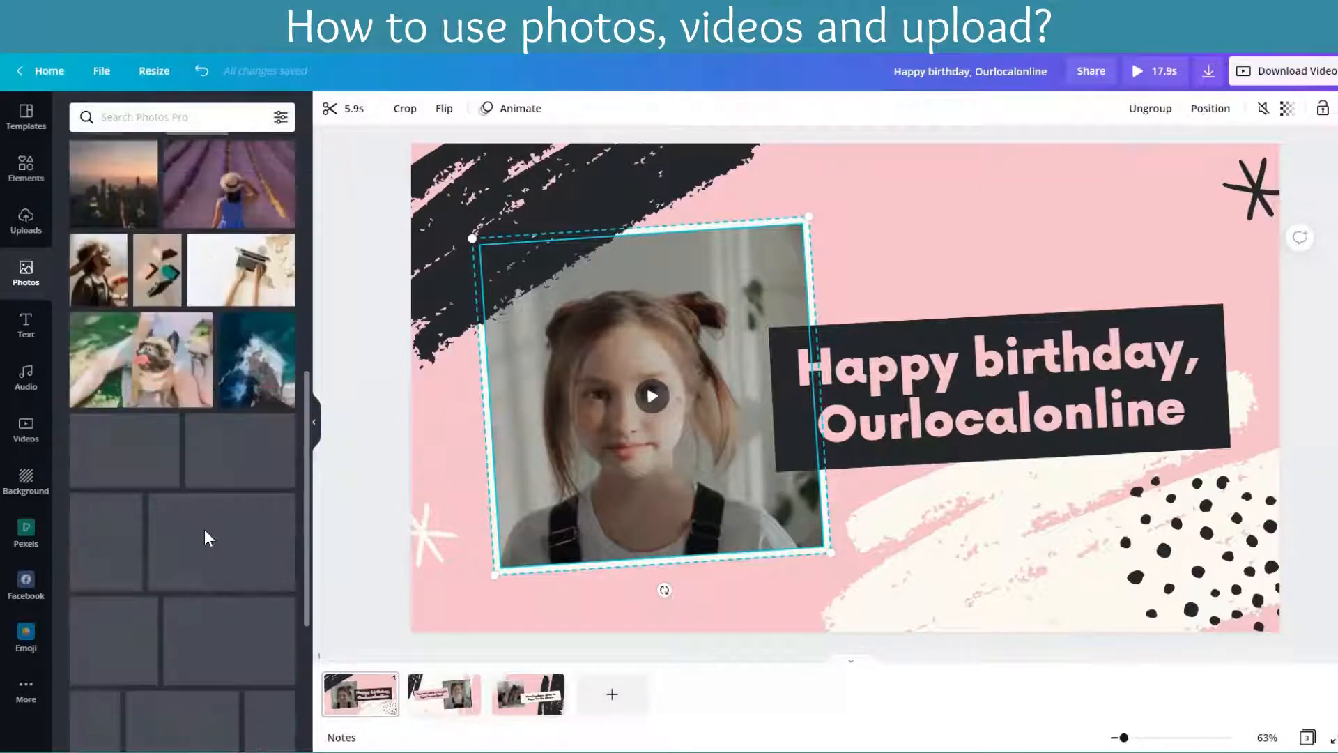
scroll(204, 532, "up", 5)
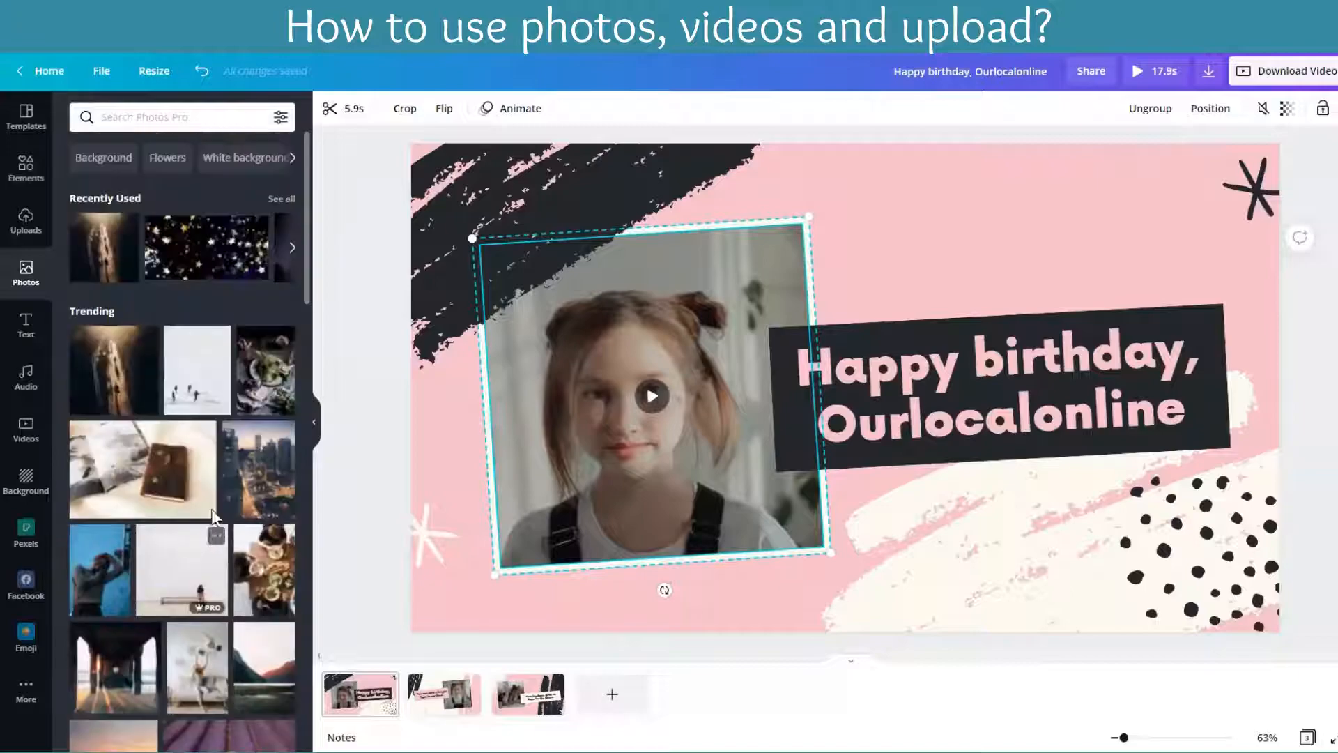
left_click(281, 117)
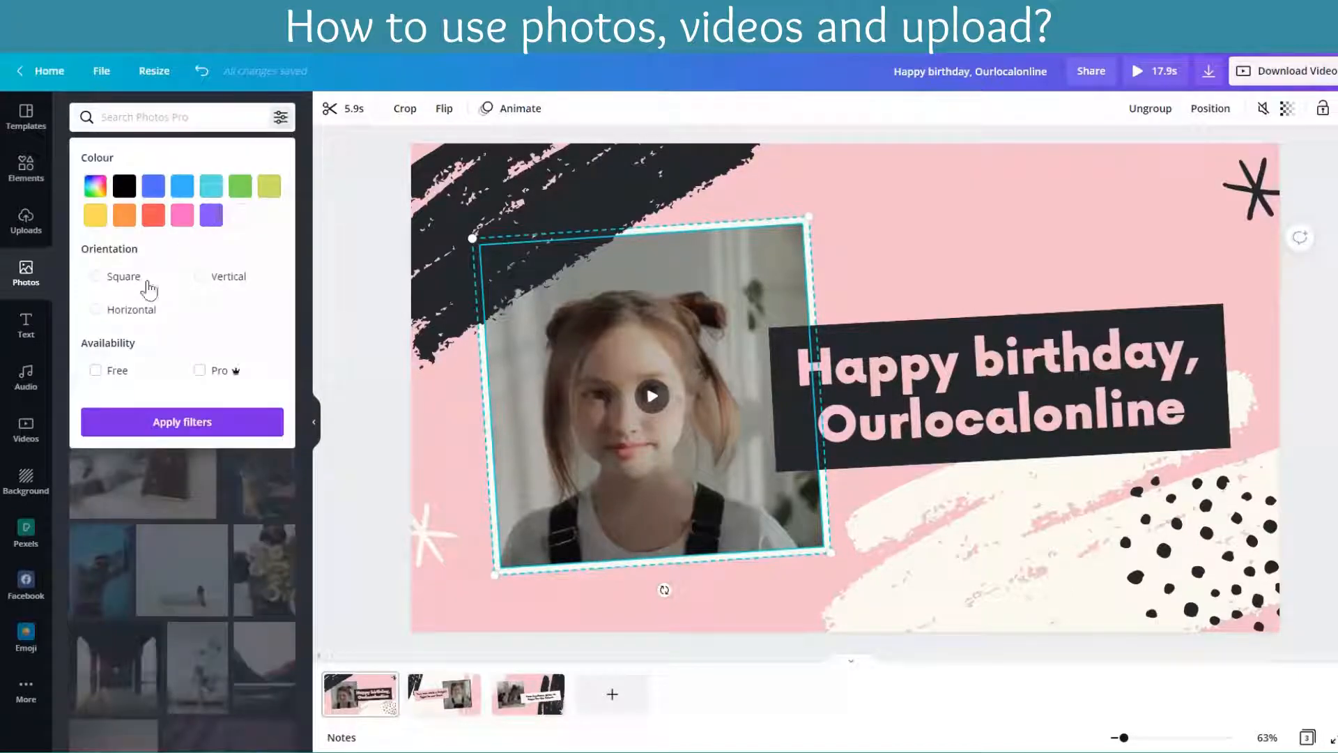
left_click(94, 370)
left_click(155, 419)
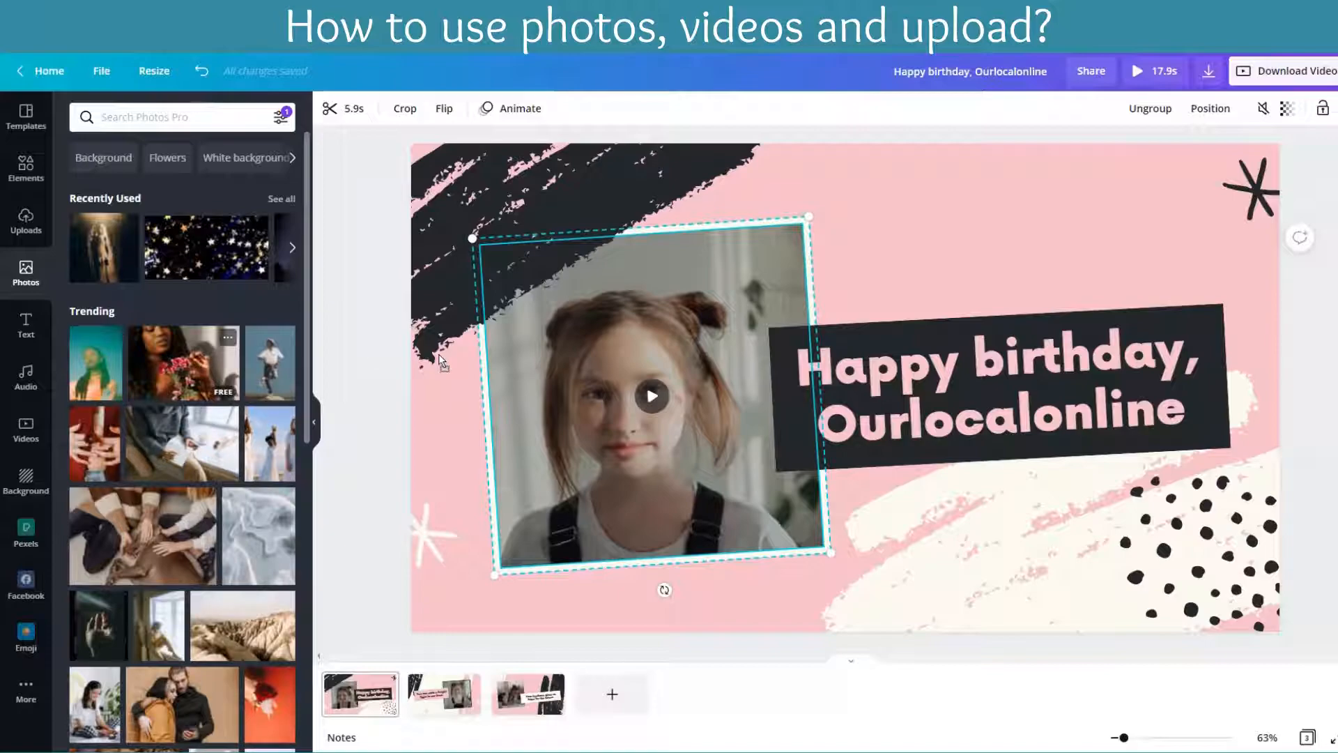
Step: Replace the first page's framed video with the photo of a woman holding pink flowers and shift the crop to show more of her face
left_click_drag(440, 361, 503, 354)
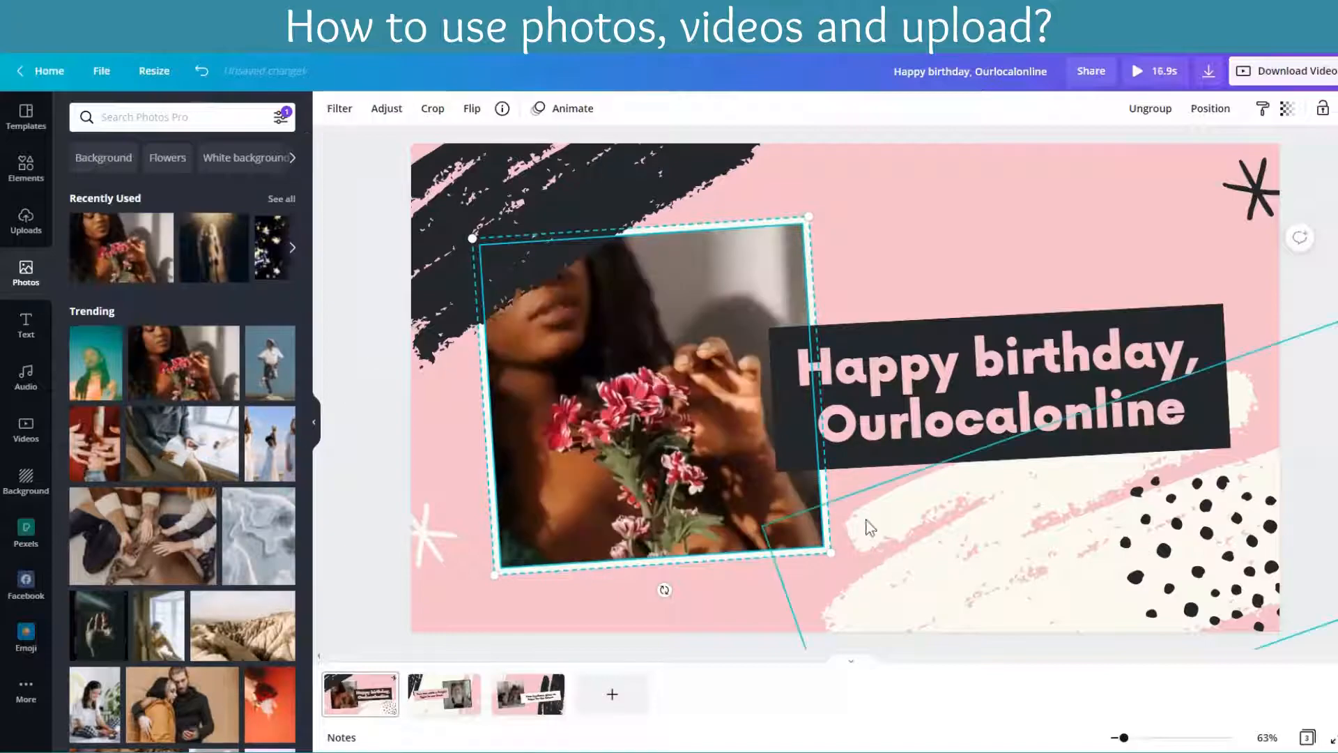
double_click(644, 421)
left_click_drag(644, 420, 805, 500)
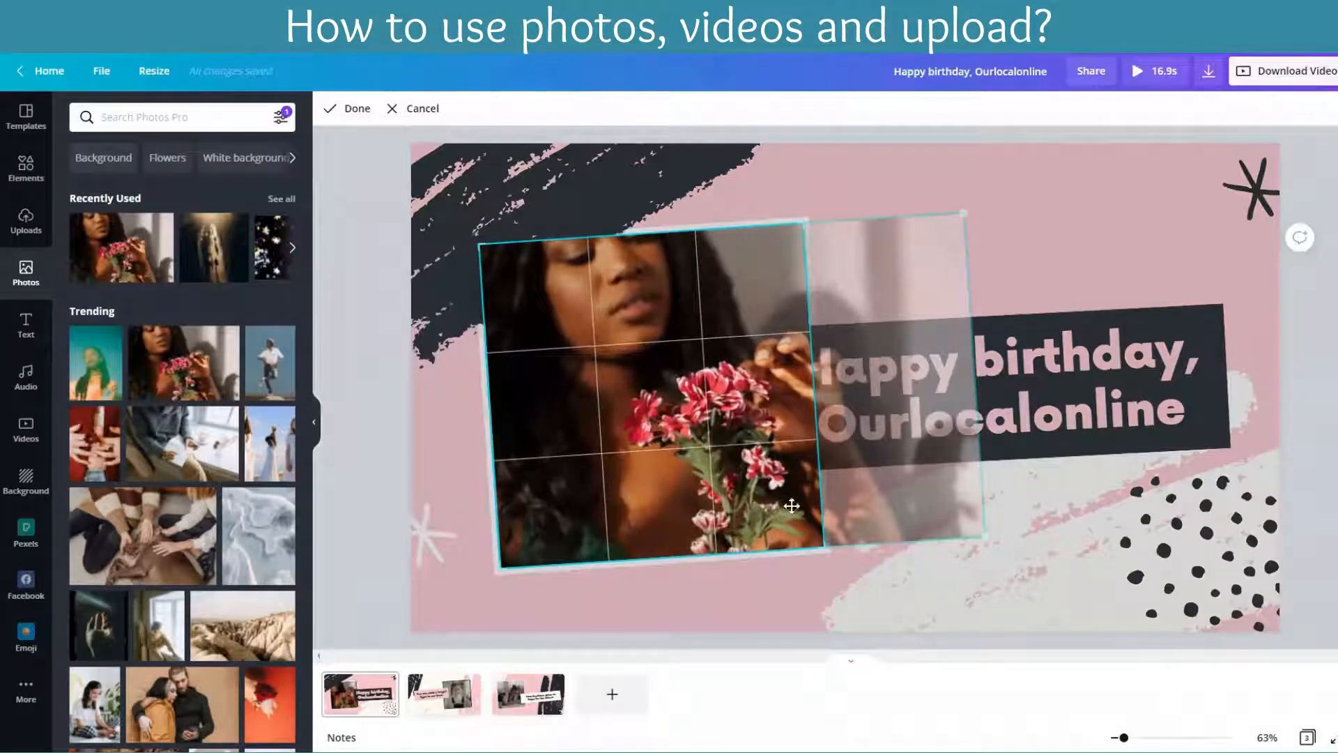
left_click(764, 582)
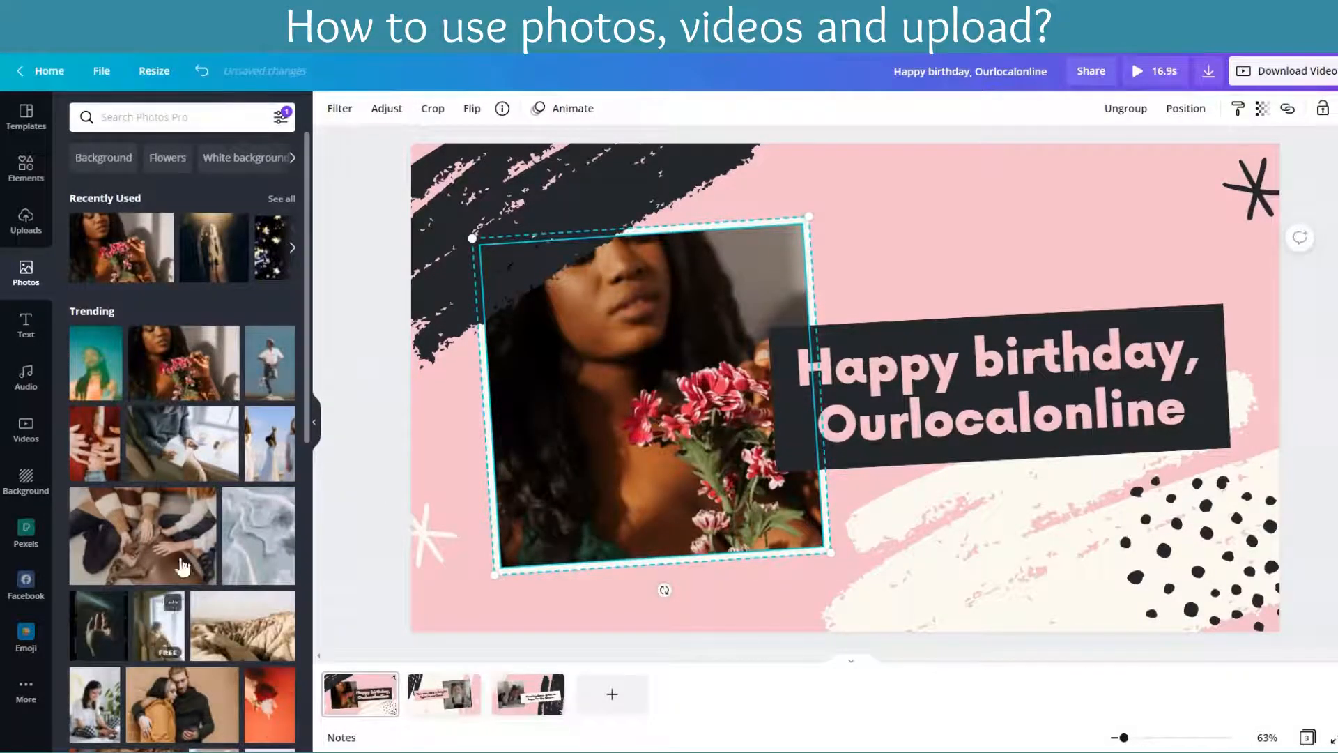
Step: Search the photos for "flowers" and fill the first page's frame with the pale pink ranunculus photo
left_click(173, 121)
type("flowers")
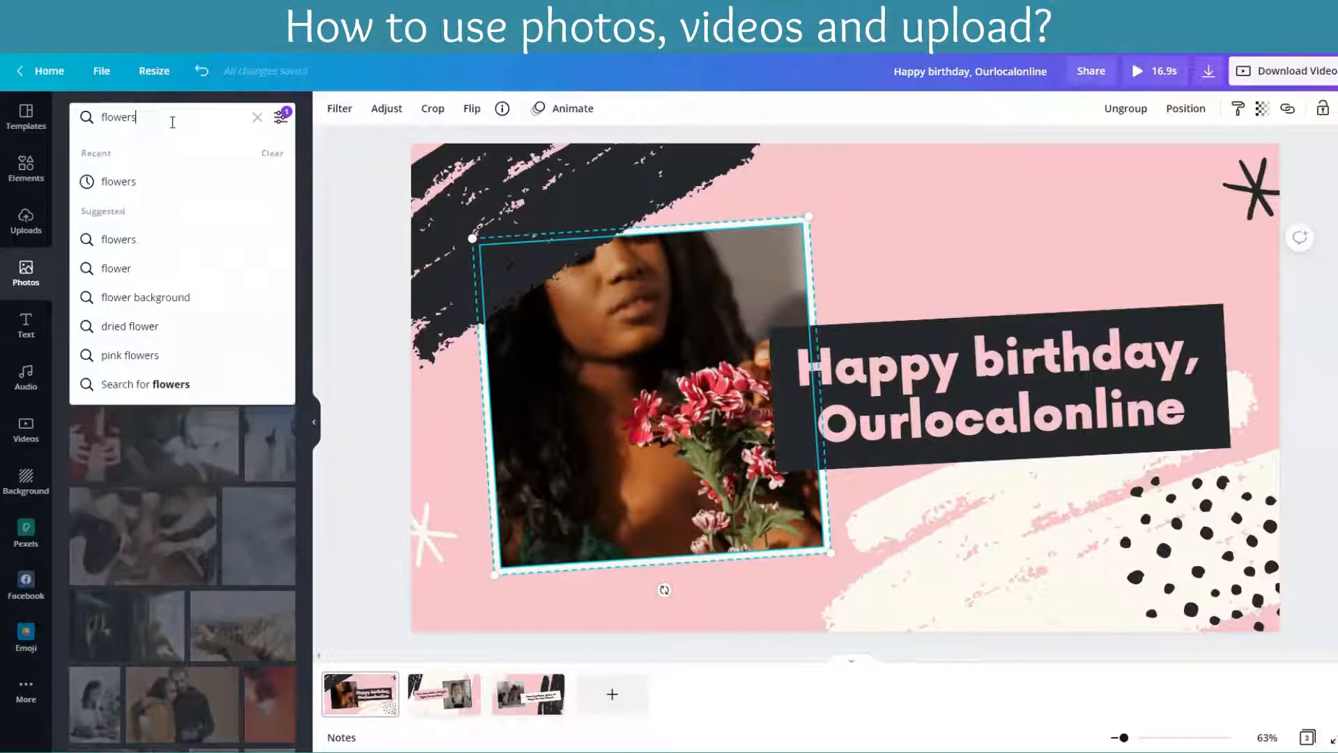
key("Return")
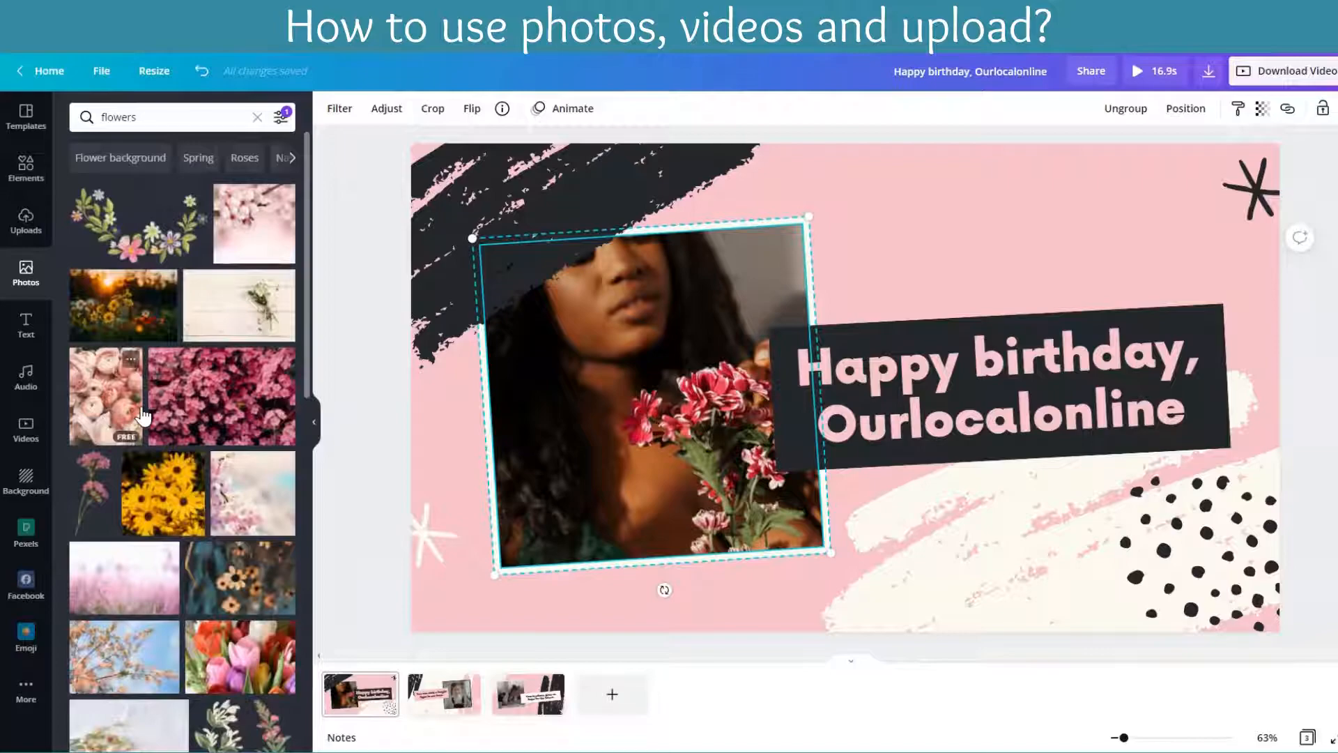
left_click_drag(486, 415, 567, 329)
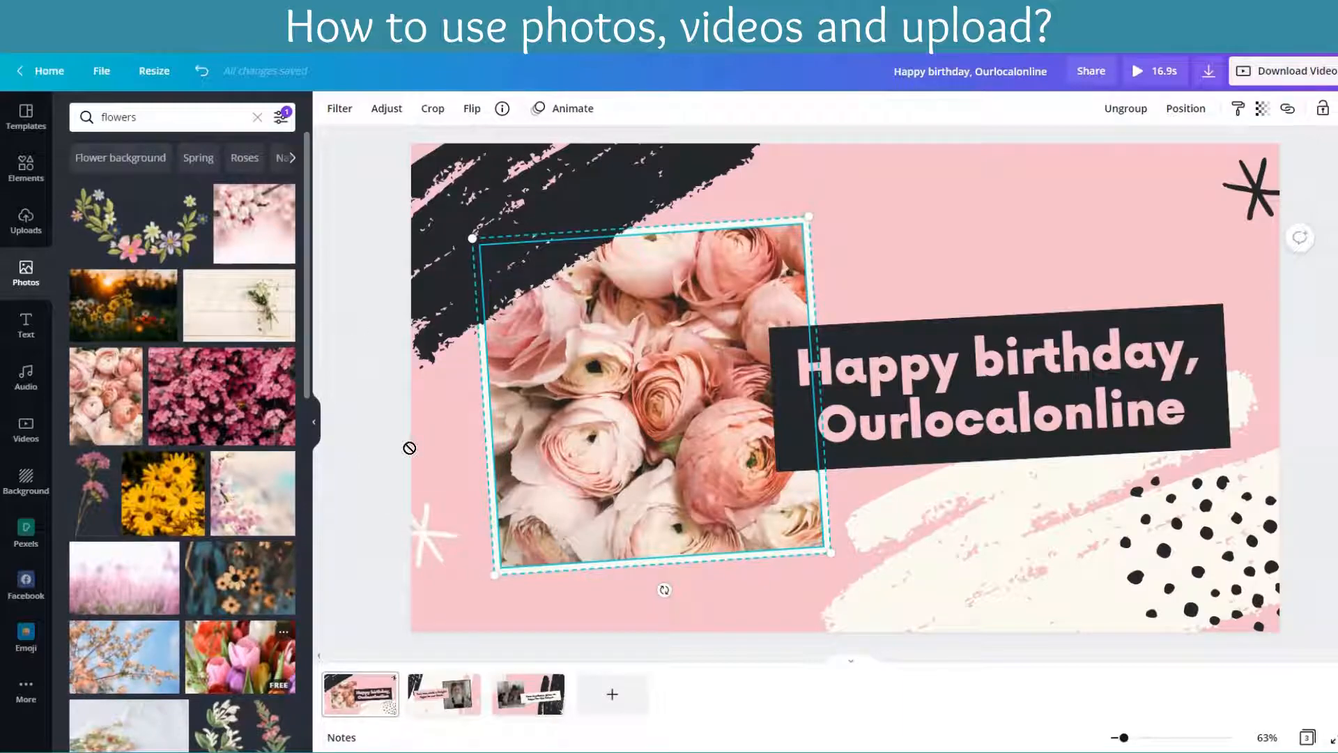
Step: Set the colourful tulips photo as the first page's background, leaving its crop as it is
left_click_drag(425, 491, 427, 492)
double_click(985, 262)
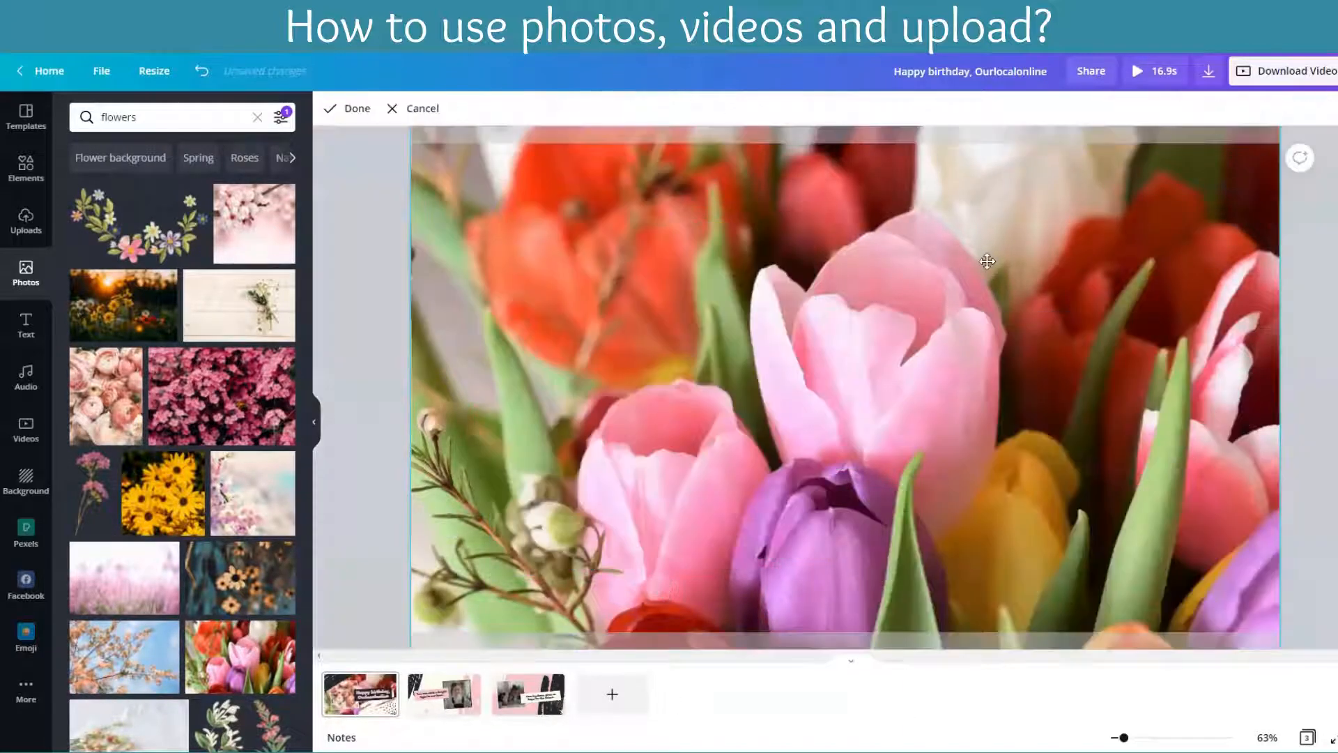
left_click(984, 728)
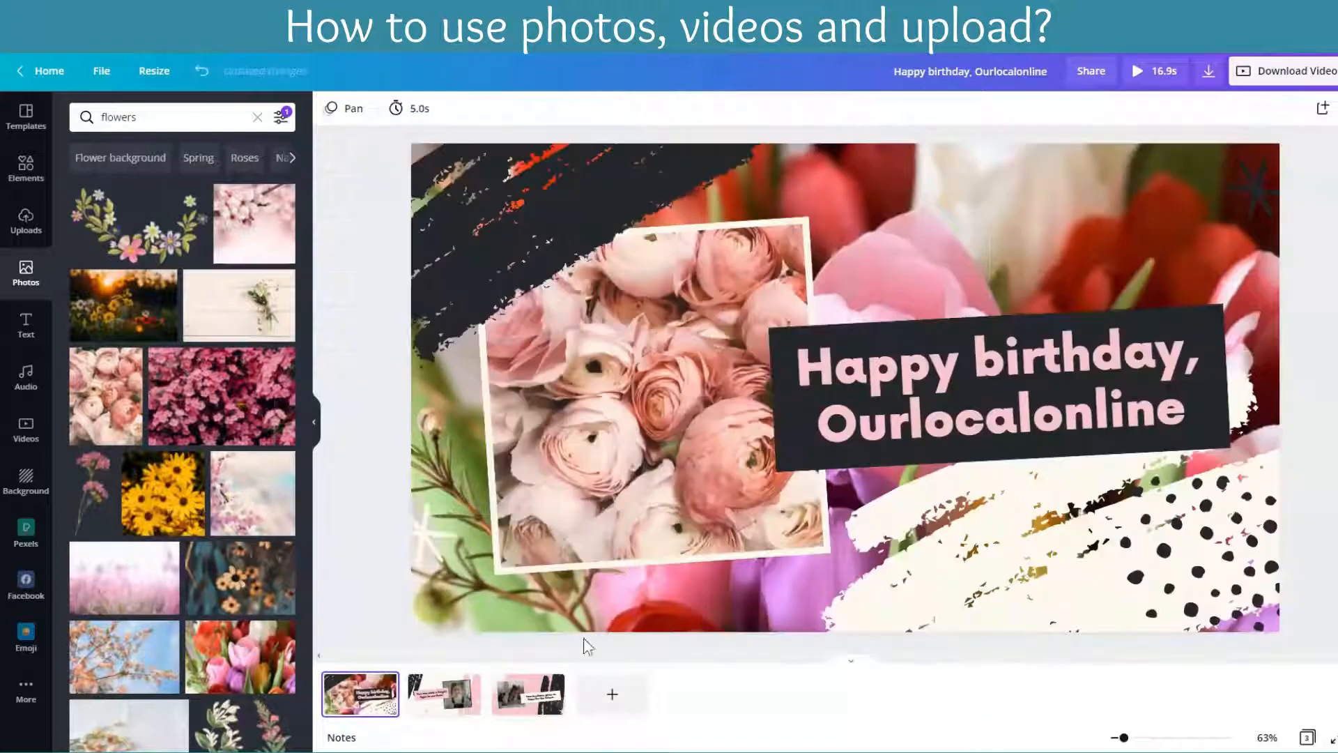
Step: Place the photo of small roses on white cloth on the first page, move it up and delete it
scroll(125, 632, "down", 4)
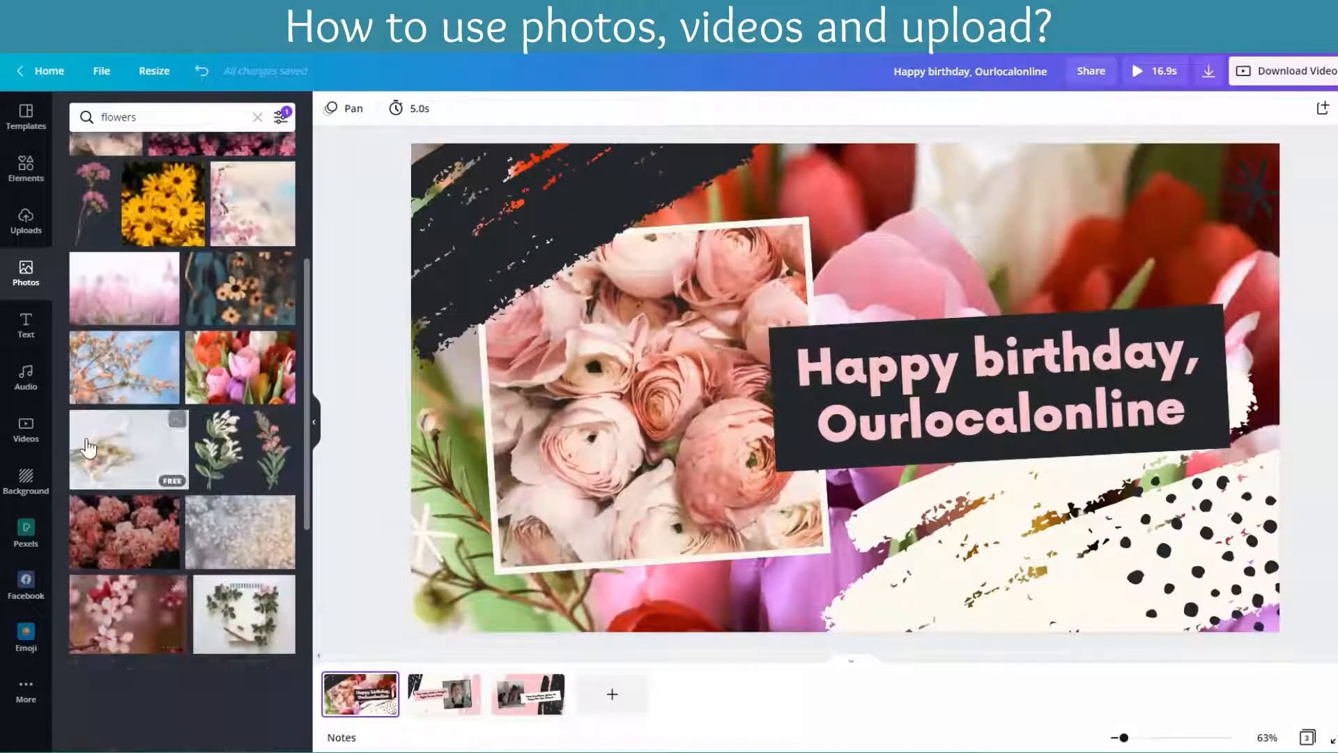
left_click_drag(459, 458, 726, 615)
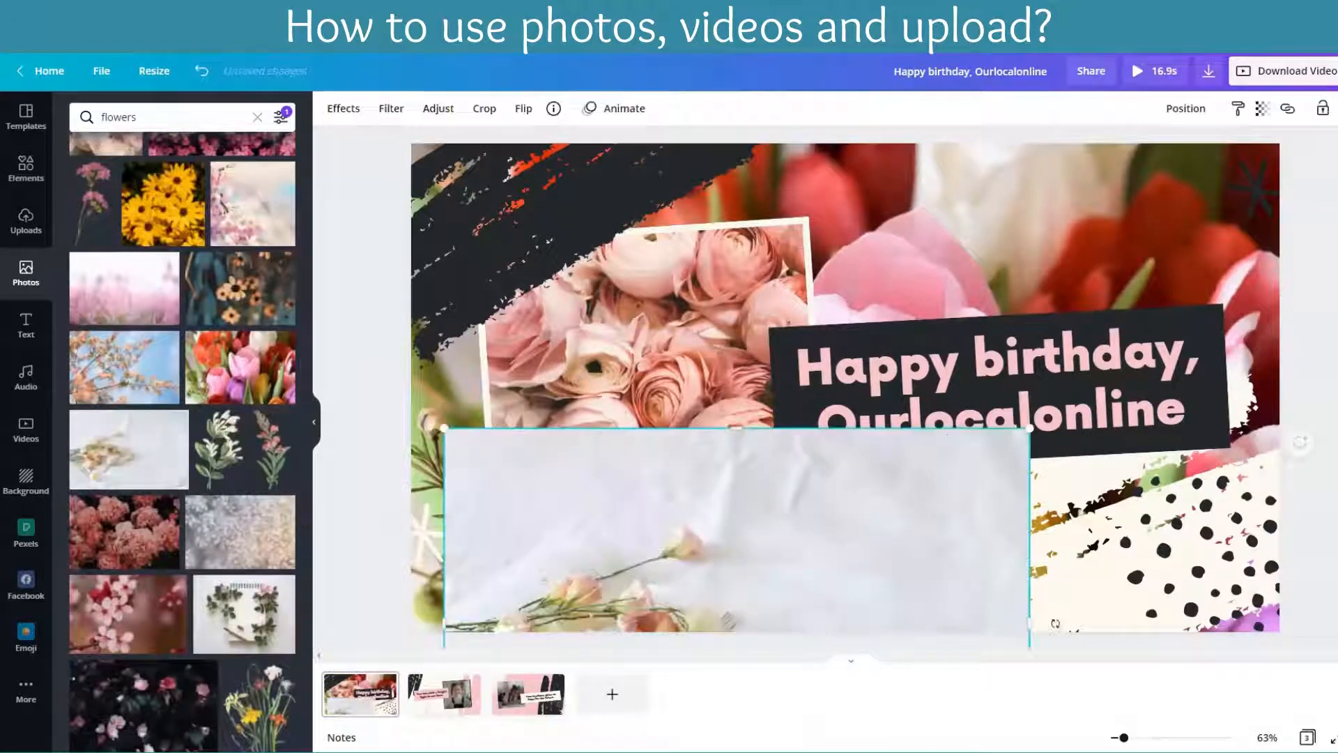
left_click_drag(584, 529, 583, 388)
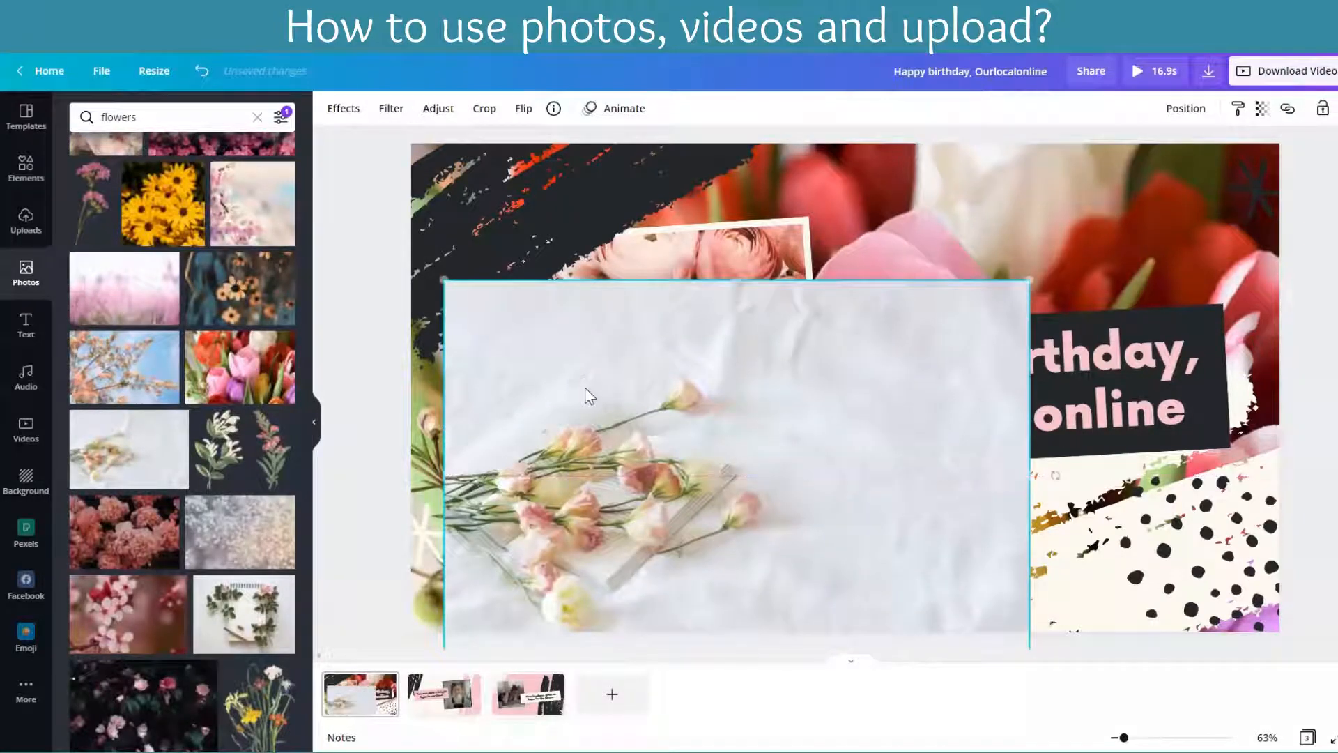
key("Delete")
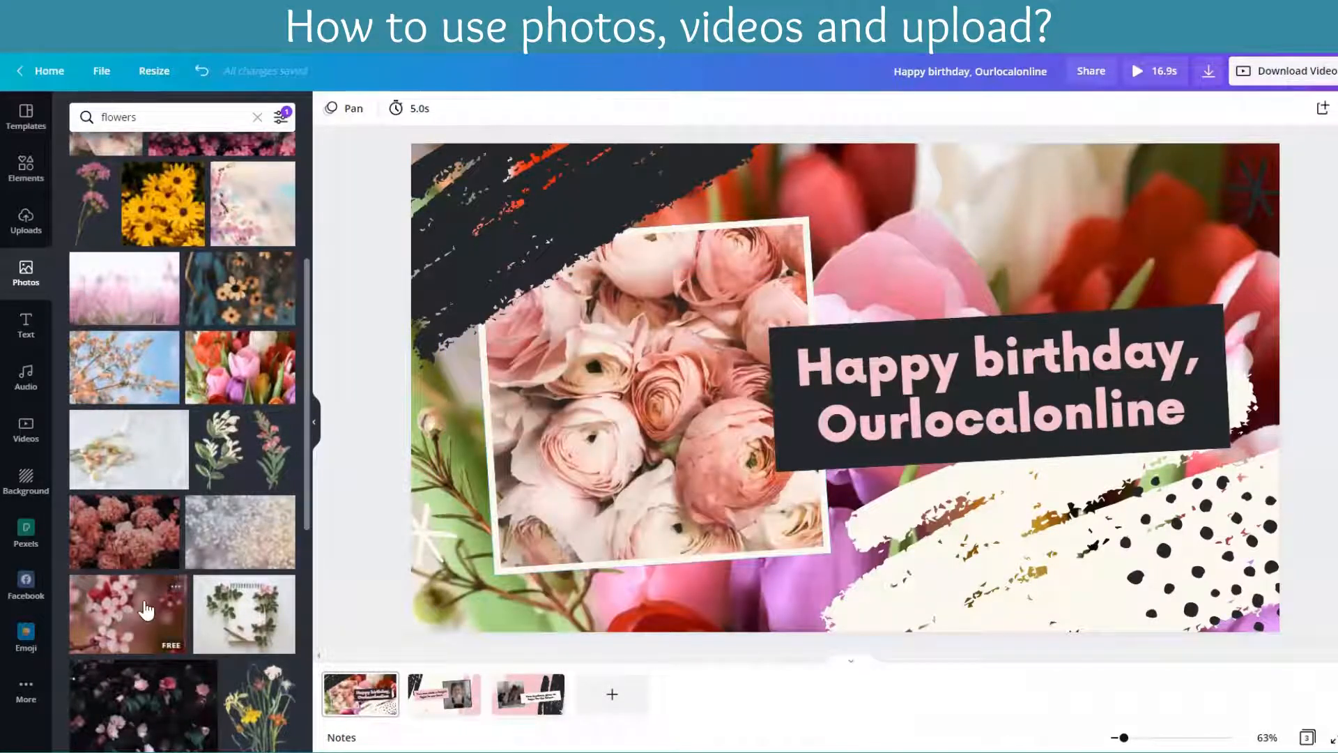
Step: Set the cherry blossom photo as the first page's background and replace it with the spiral notebook and pink flowers photo
left_click_drag(430, 463, 429, 465)
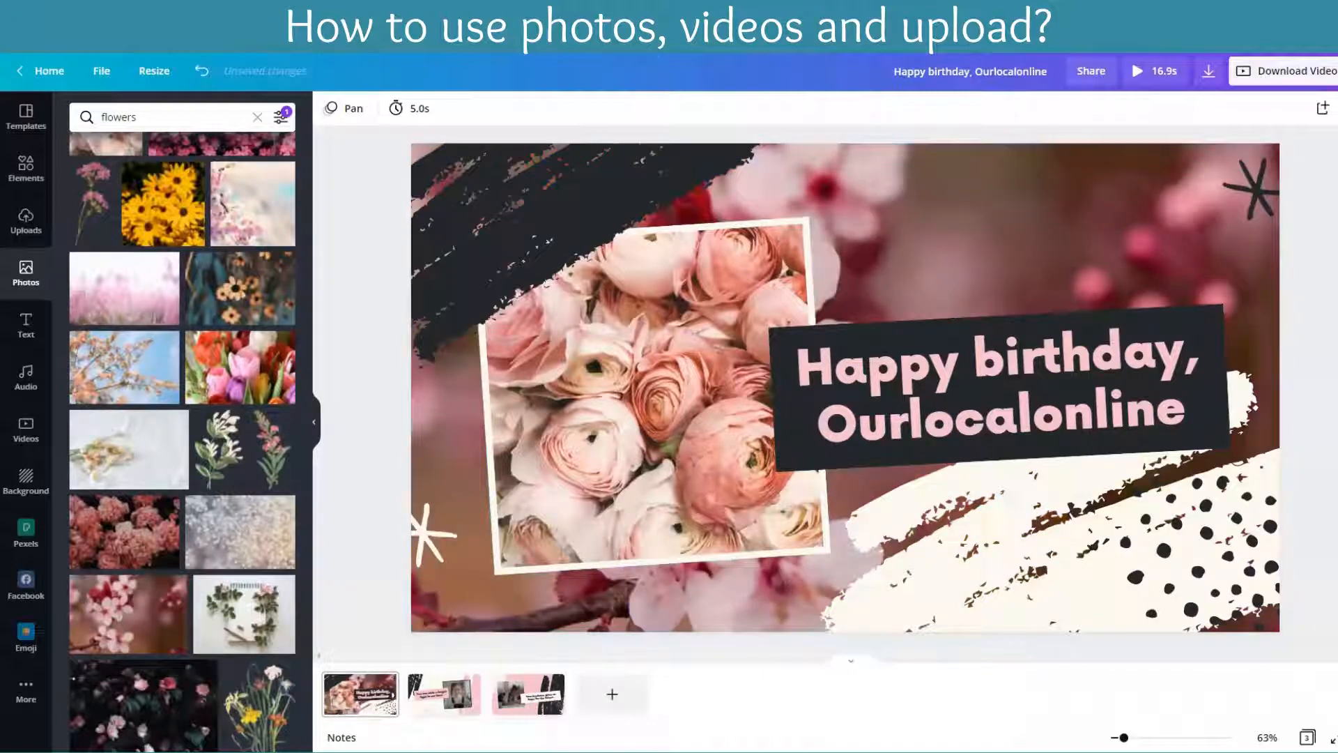
left_click_drag(211, 637, 382, 559)
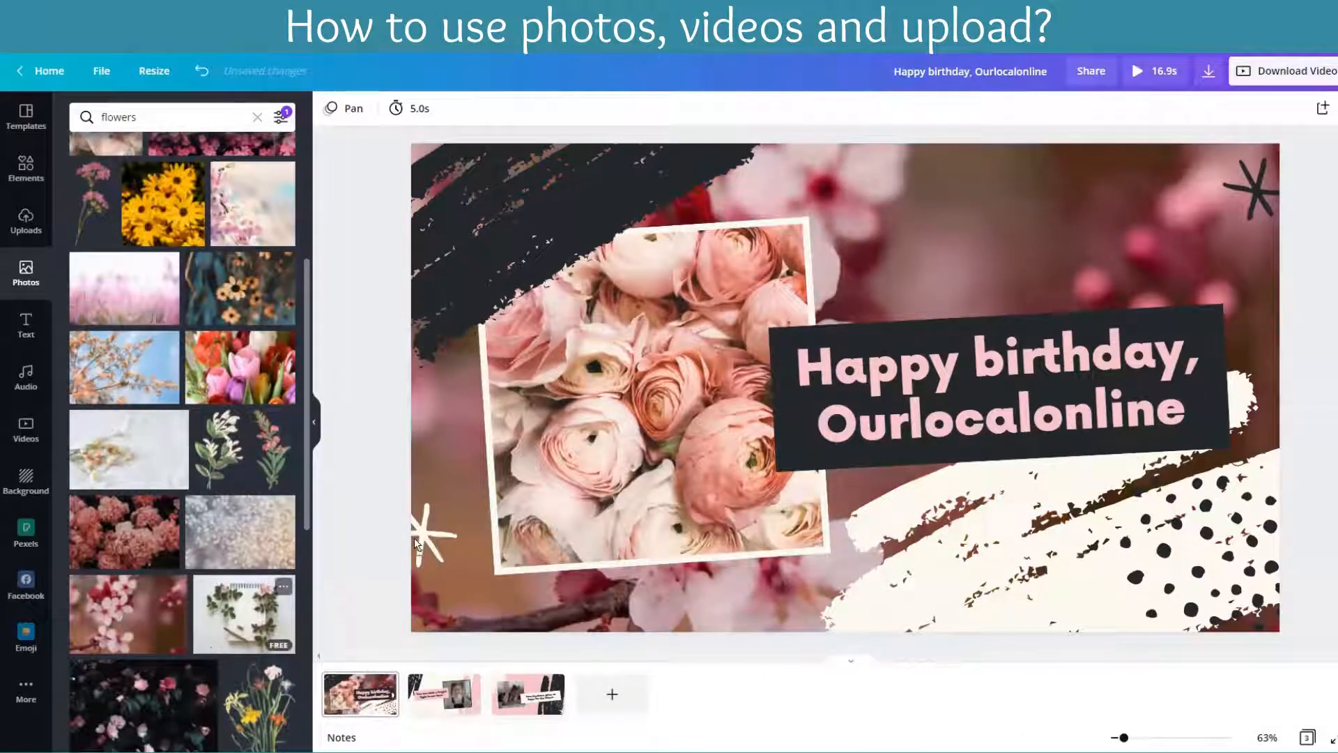
left_click_drag(424, 432, 424, 432)
scroll(206, 594, "down", 4)
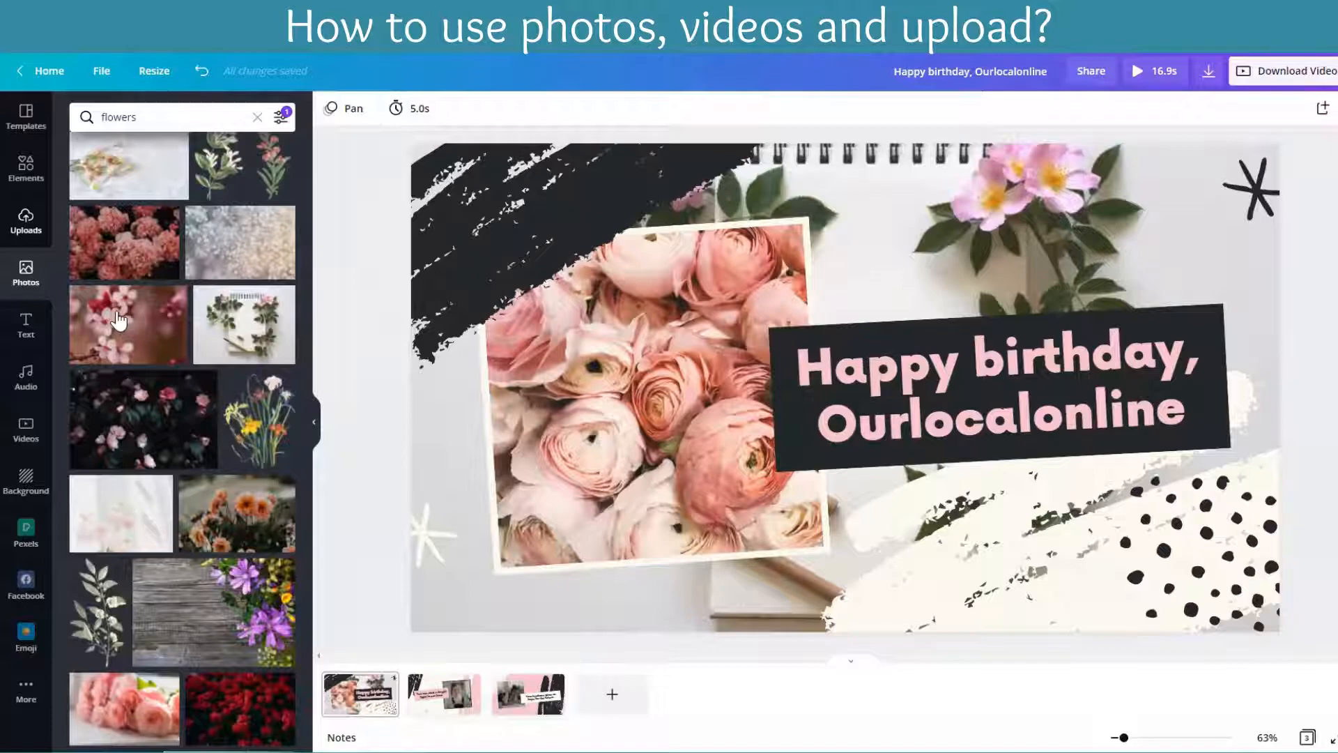
Step: Search the video library for "stars"
left_click(25, 432)
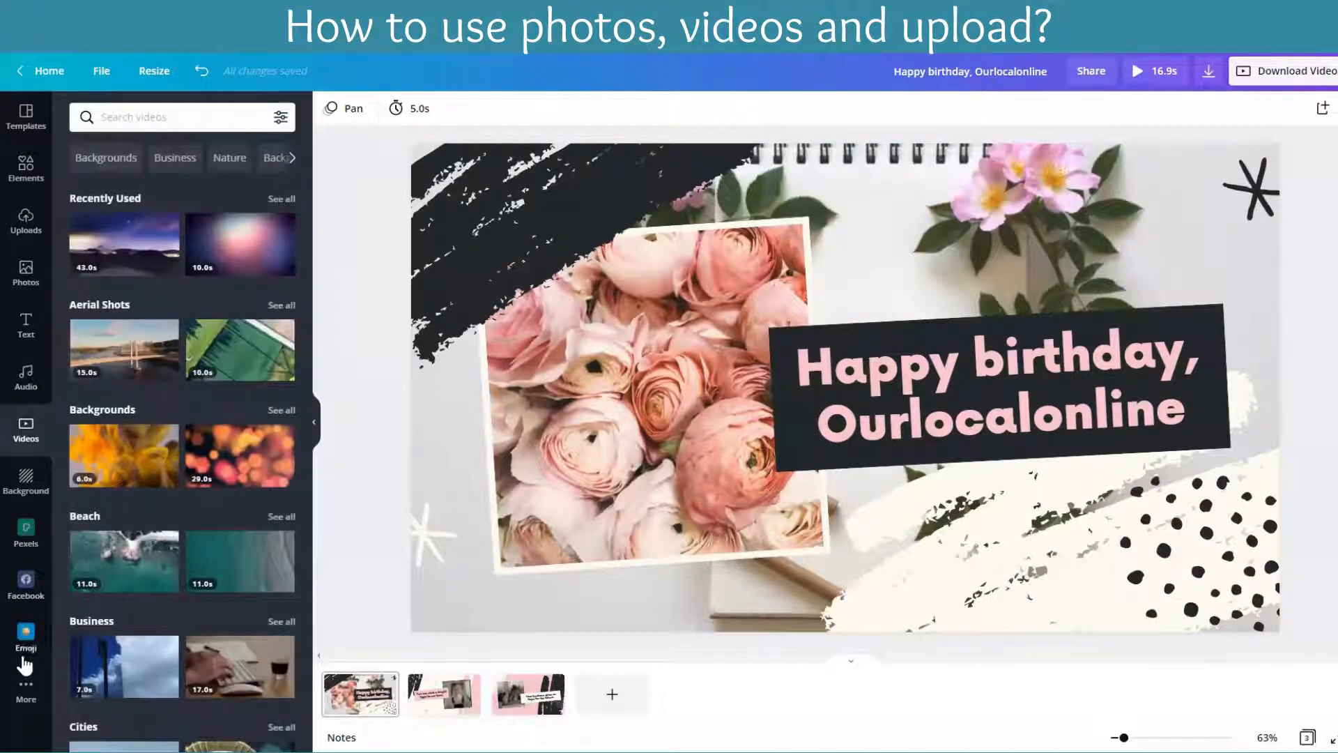
left_click(26, 690)
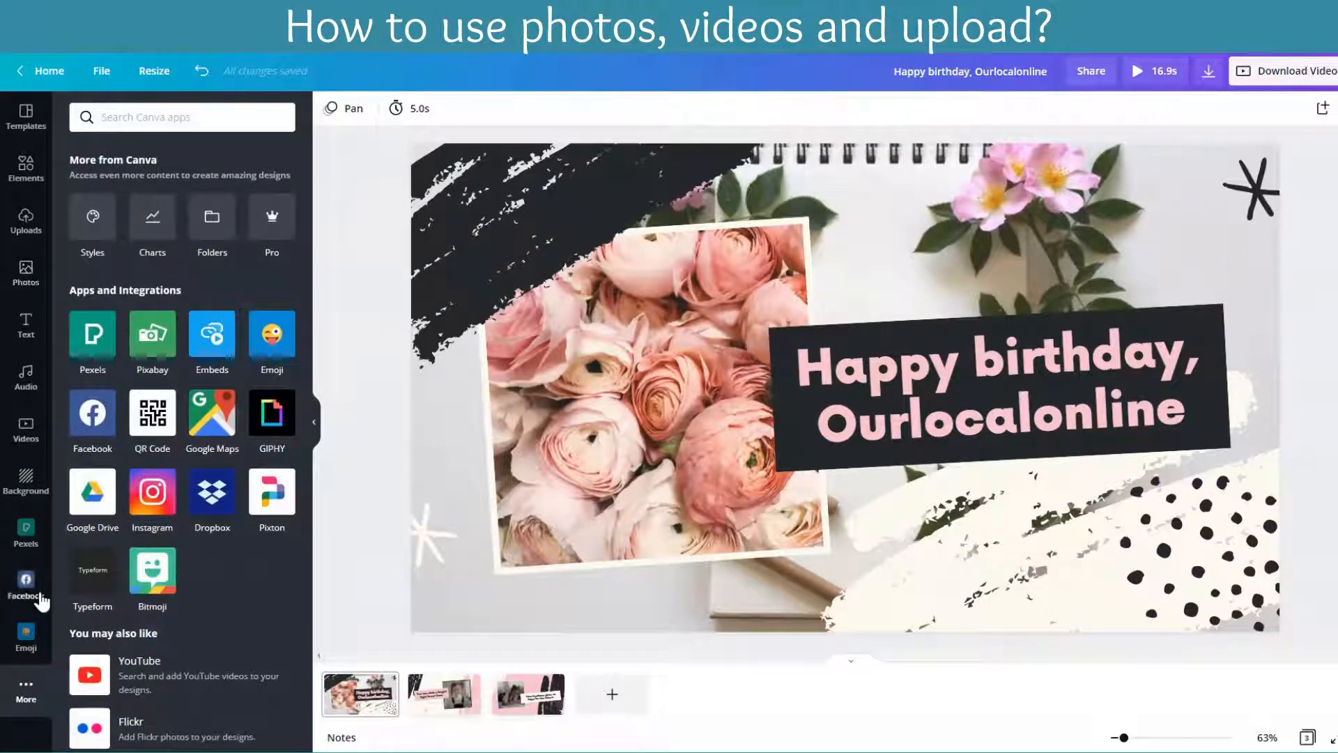
left_click(28, 433)
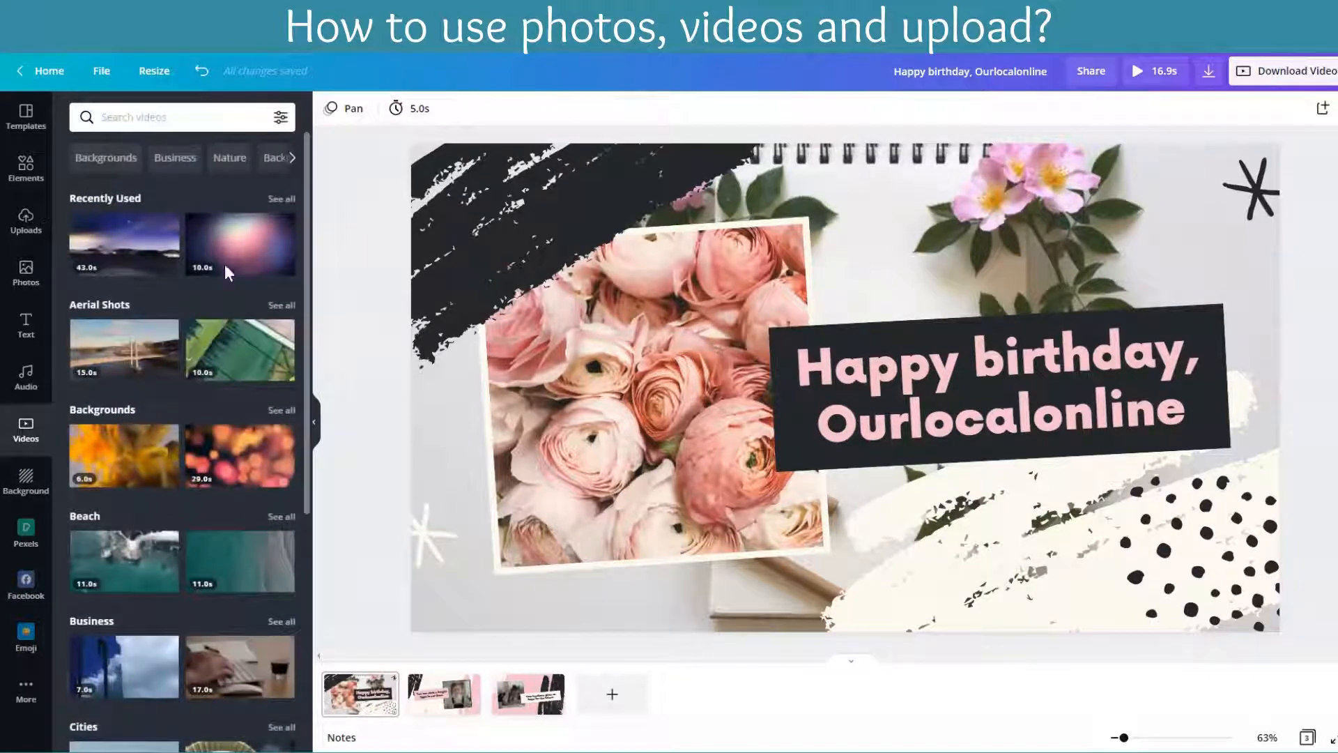
type("stars")
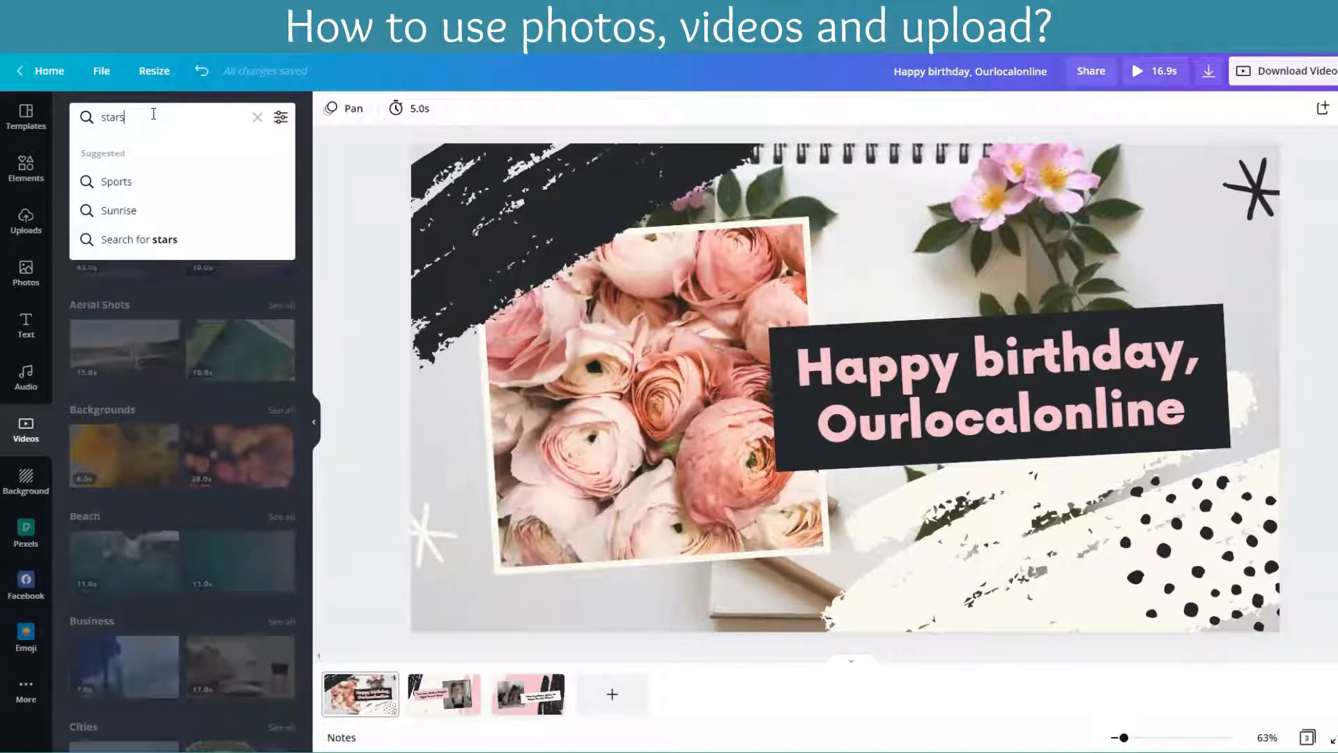
key("Return")
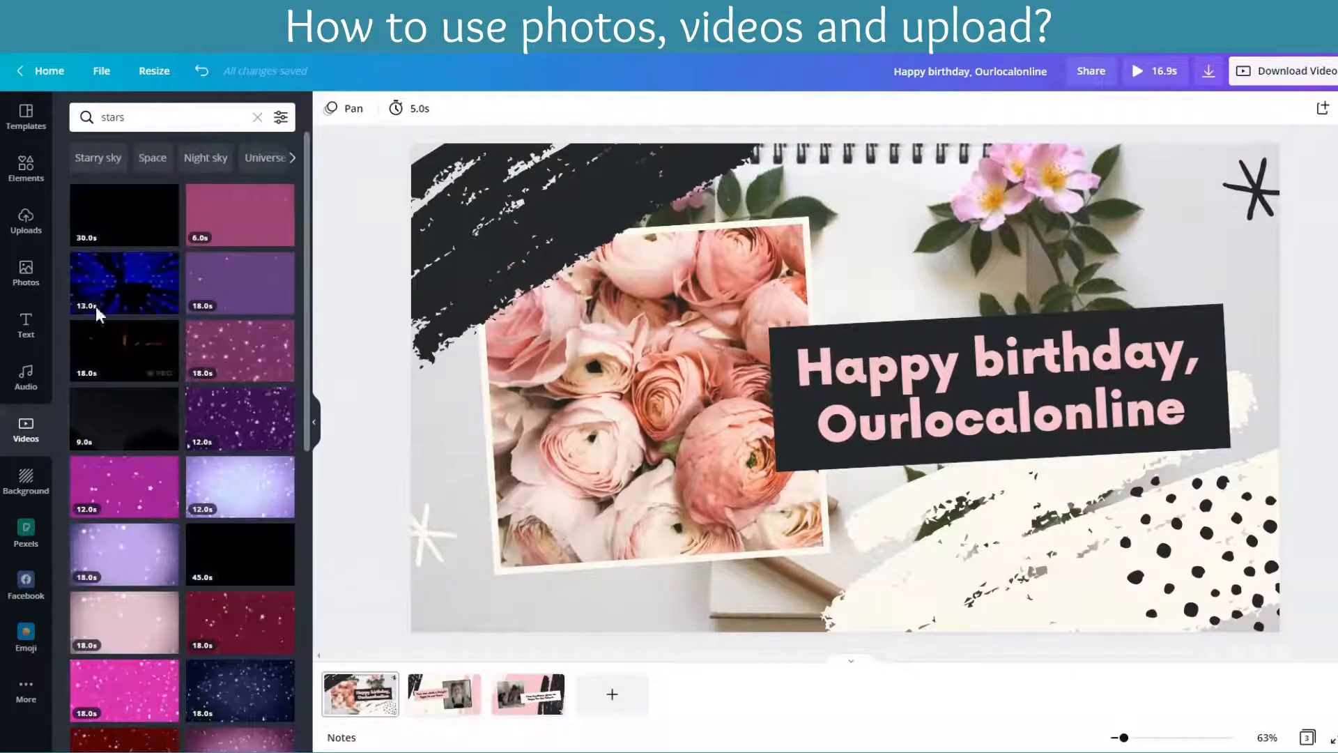
Step: Filter the star video results to show only free videos
left_click(281, 117)
left_click(95, 185)
left_click(178, 241)
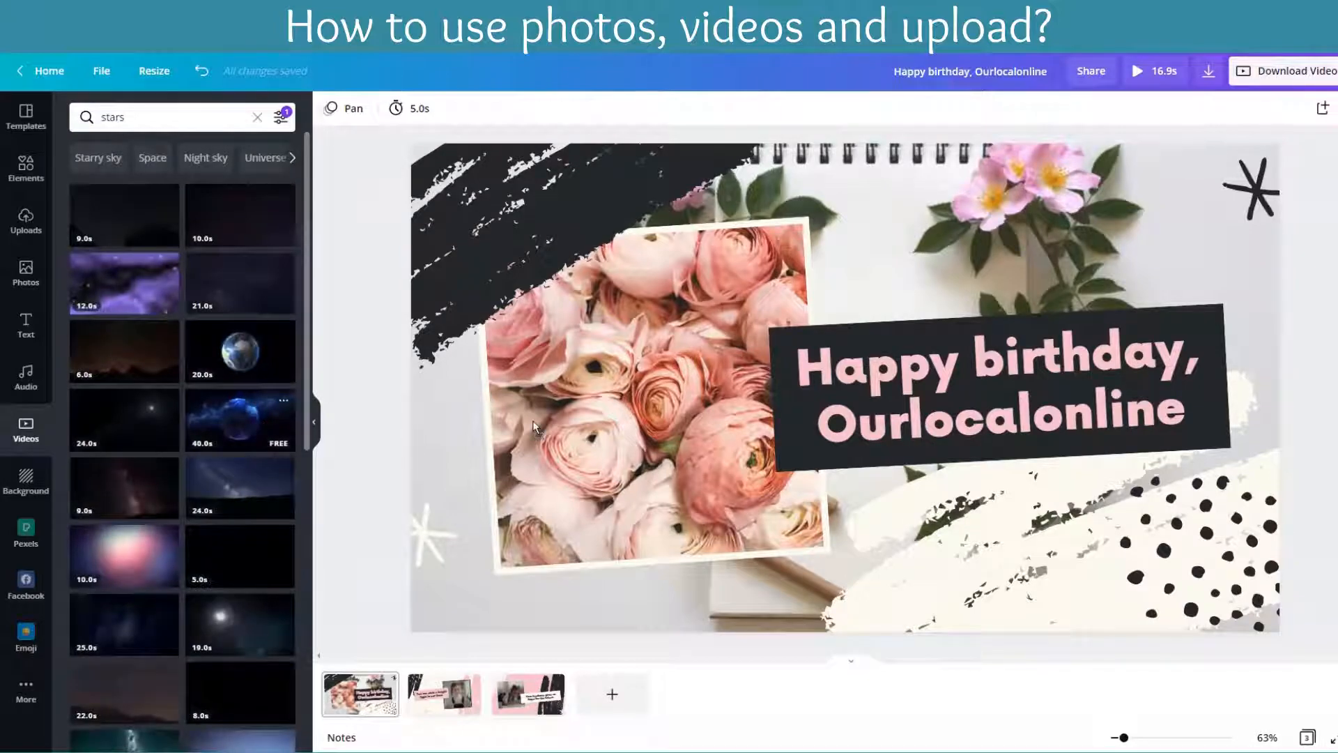
Step: Fill the first page's photo frame with the 40-second blue globe video and set the 10-second pink and purple starry video as the background
left_click_drag(533, 427, 535, 429)
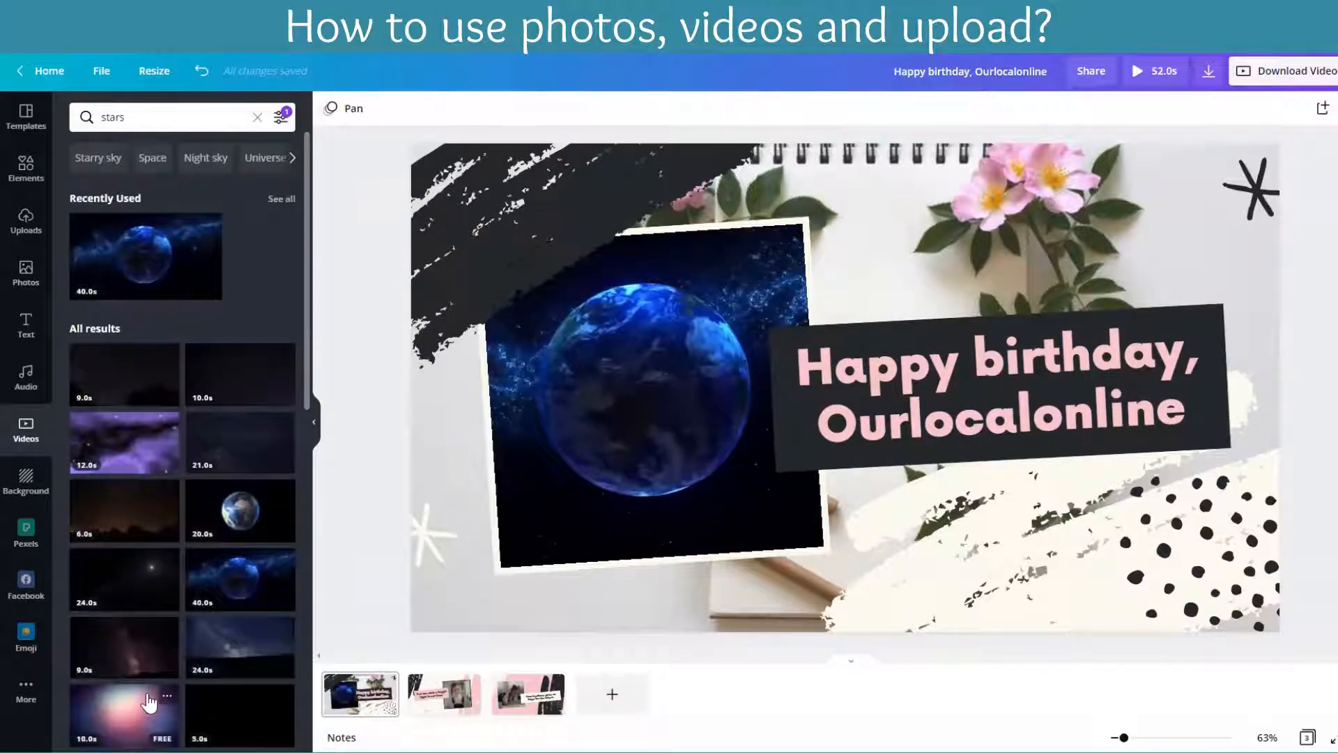
left_click_drag(460, 592, 462, 591)
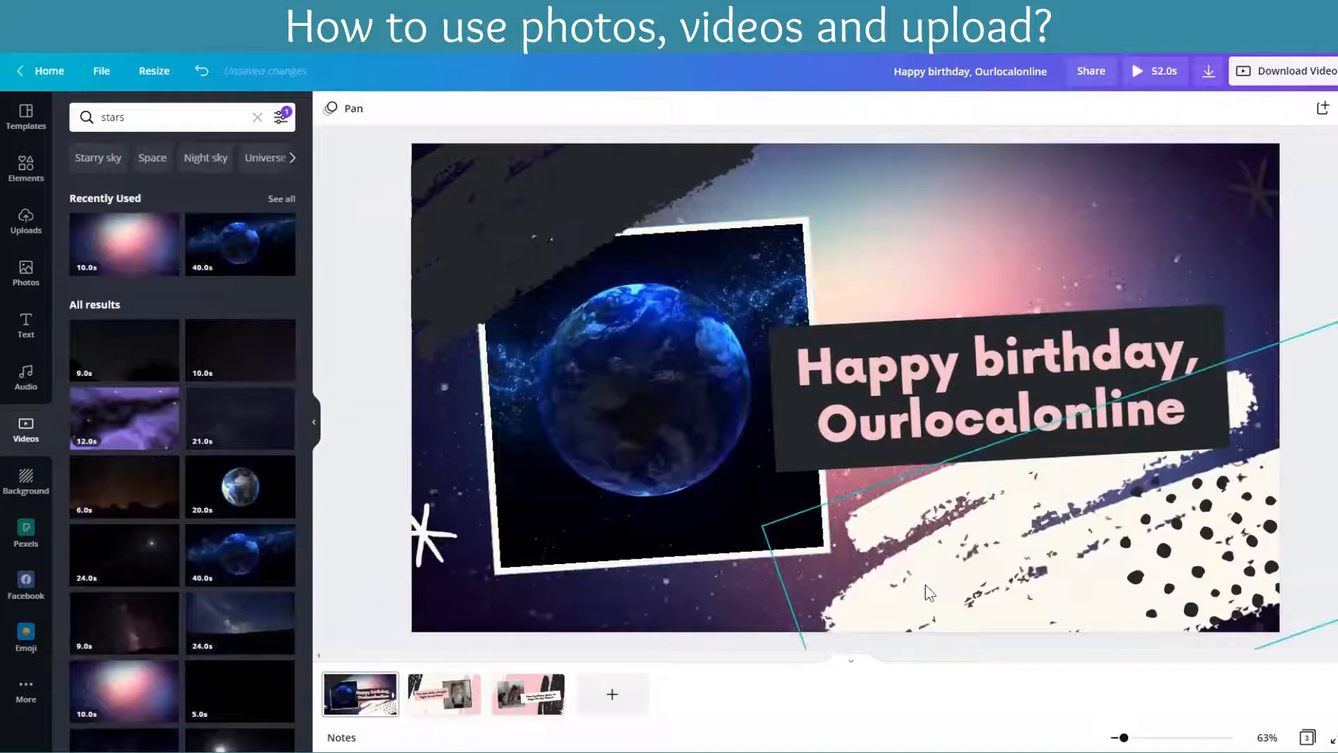
Step: Replace the globe video in the first page's frame with the 21-second green Milky Way video and pause its playback
left_click(636, 429)
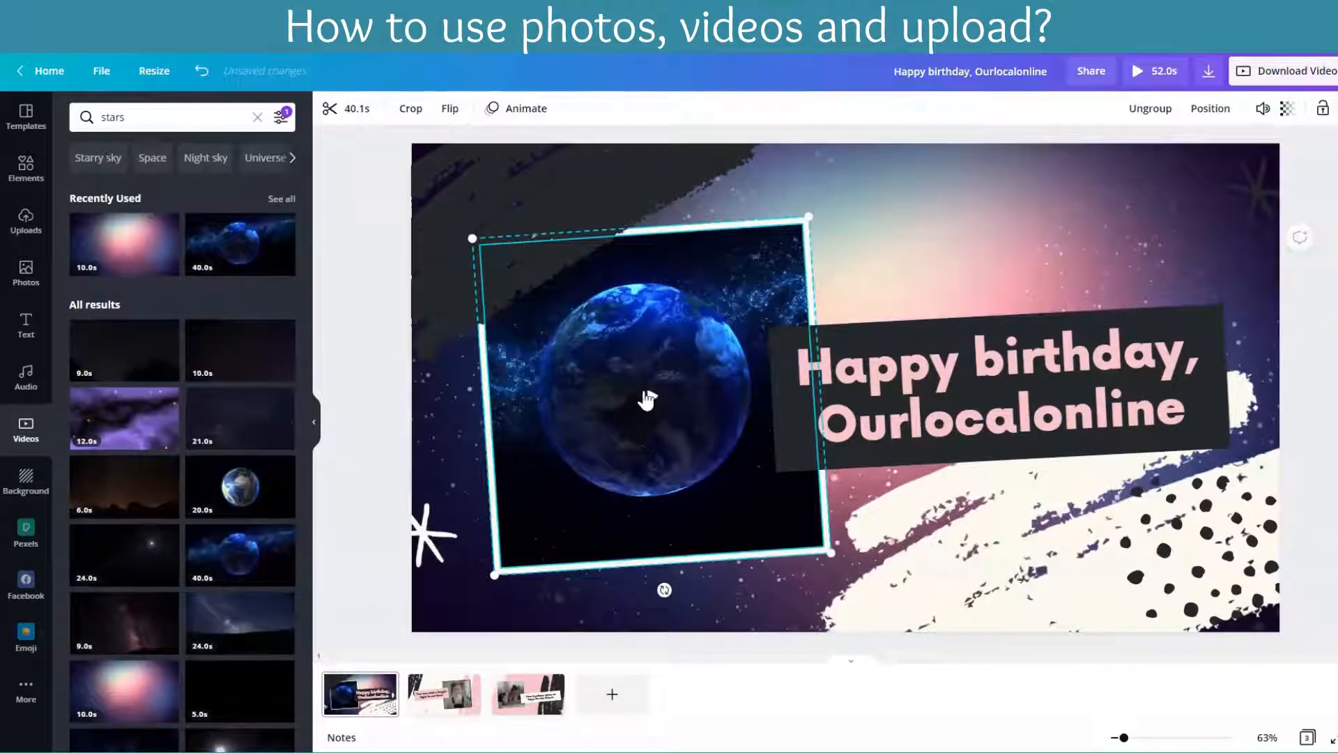
scroll(174, 627, "down", 5)
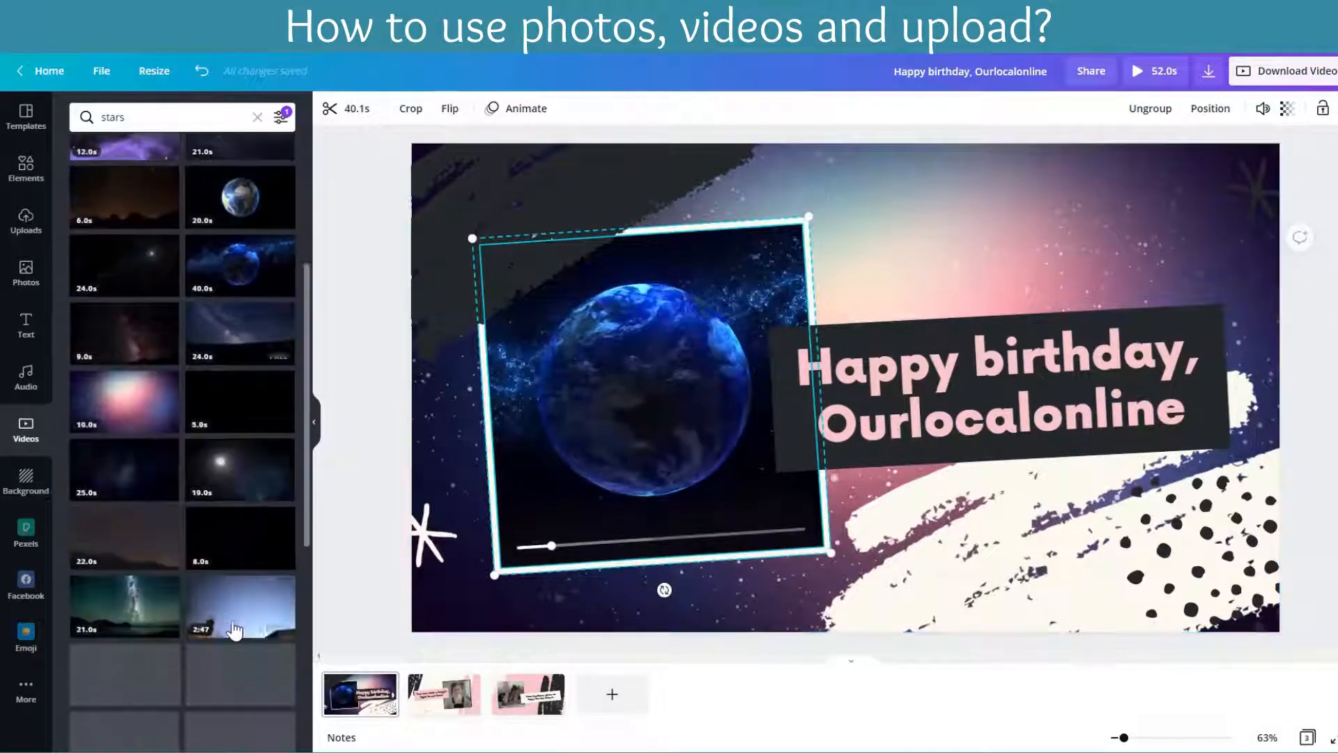
left_click_drag(514, 411, 514, 413)
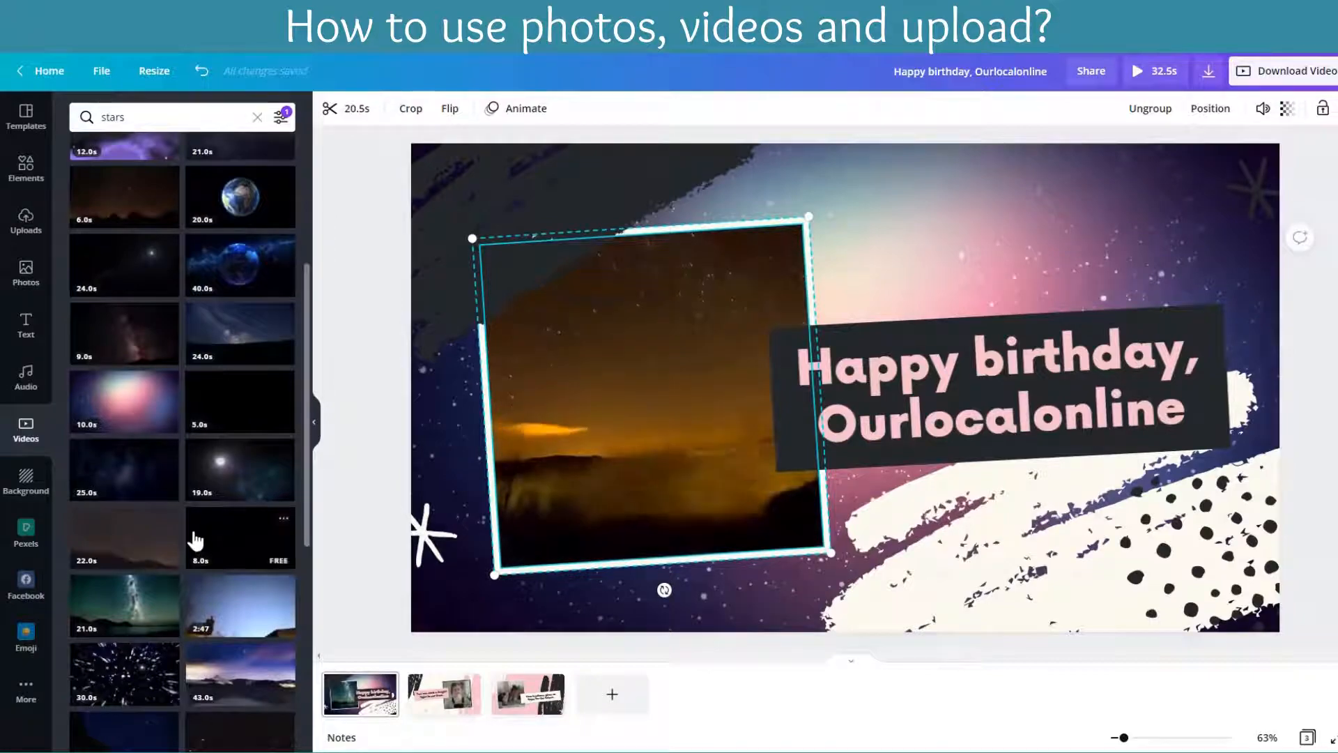
scroll(195, 533, "down", 10)
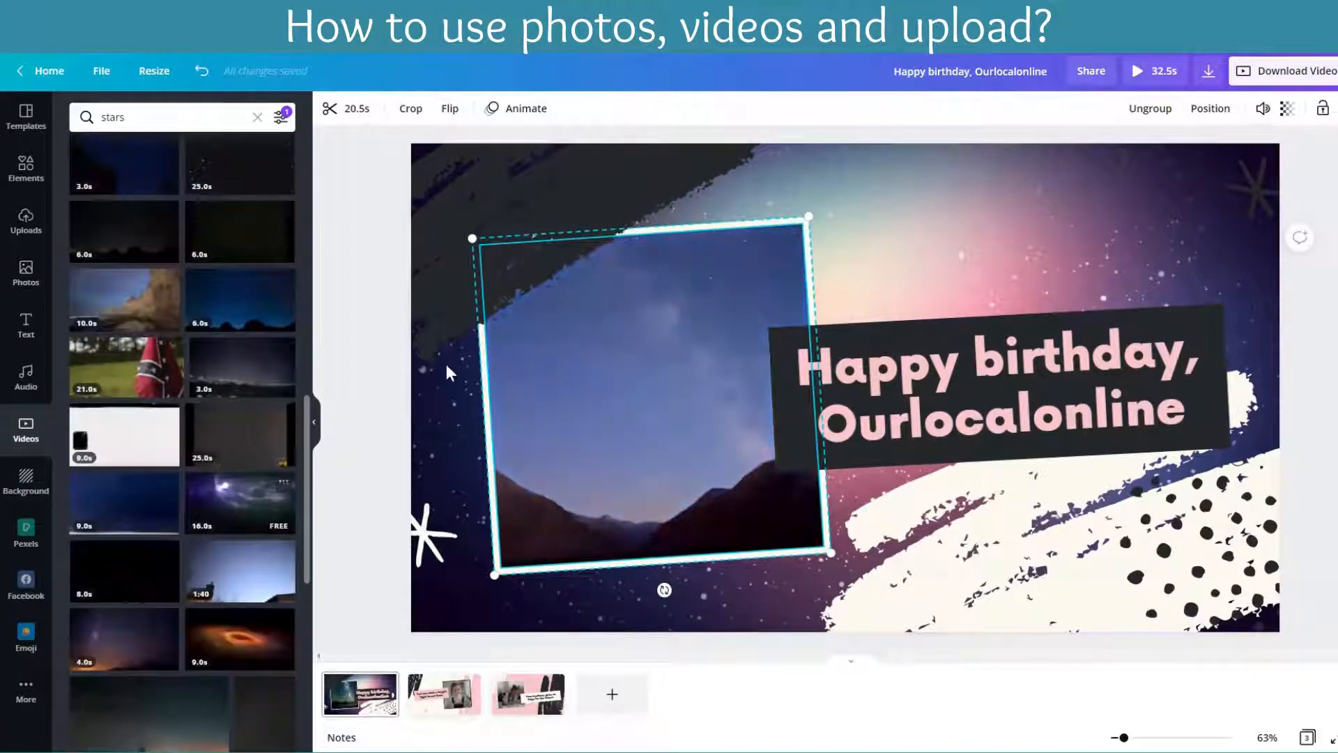
mouse_move(653, 391)
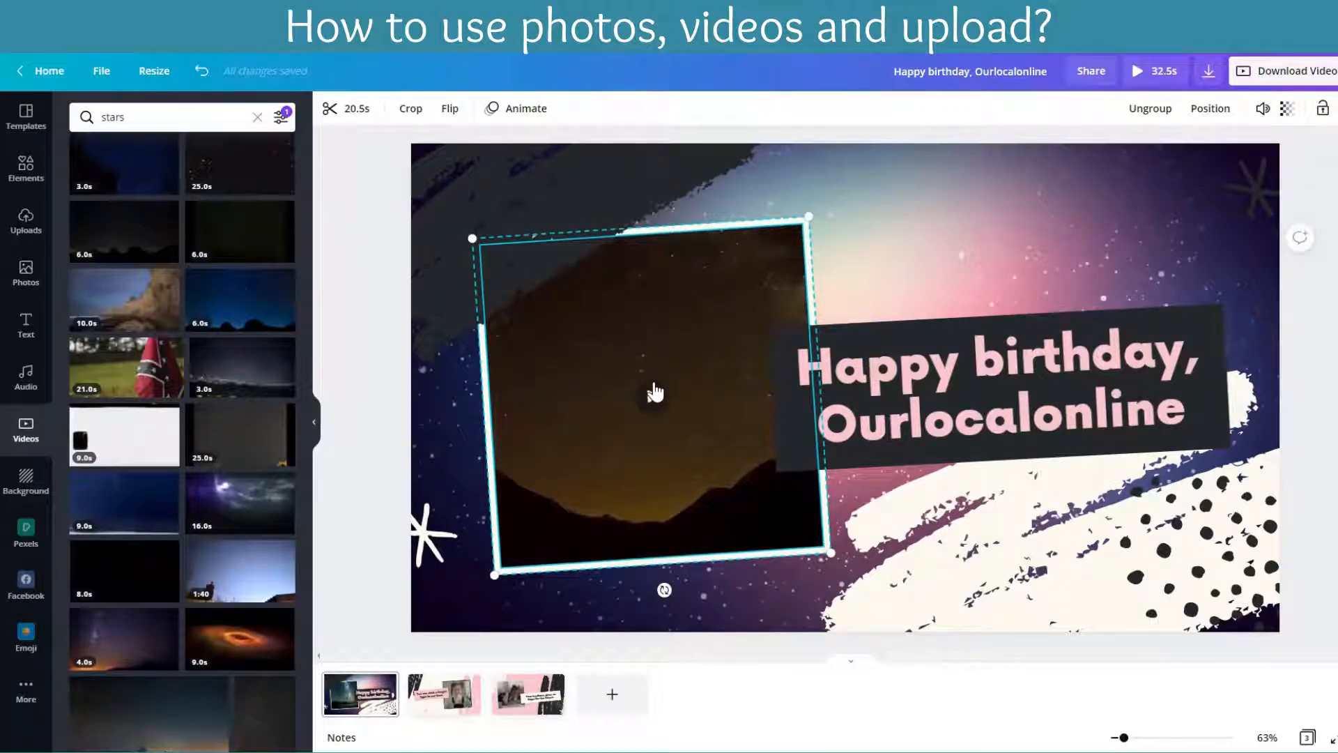
left_click(654, 393)
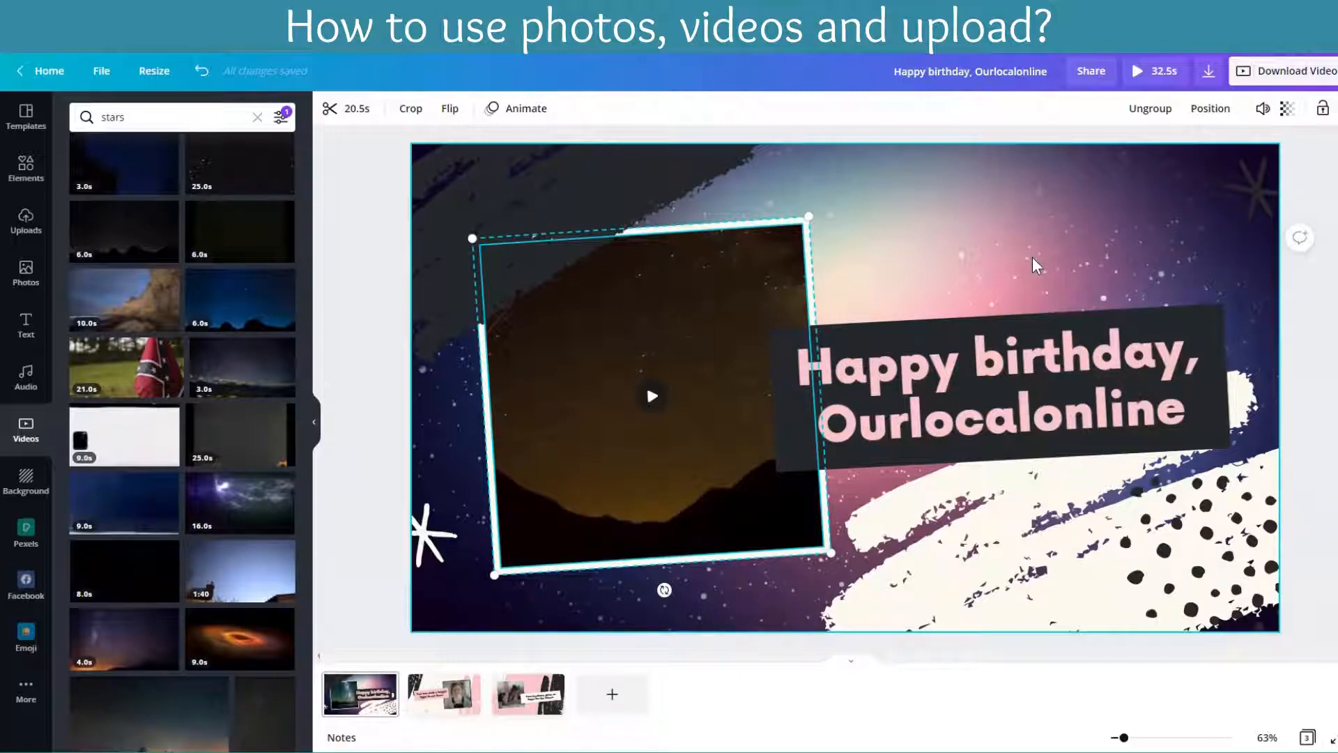
Step: Look through the second and third pages and return to the first page
left_click(439, 714)
left_click(558, 697)
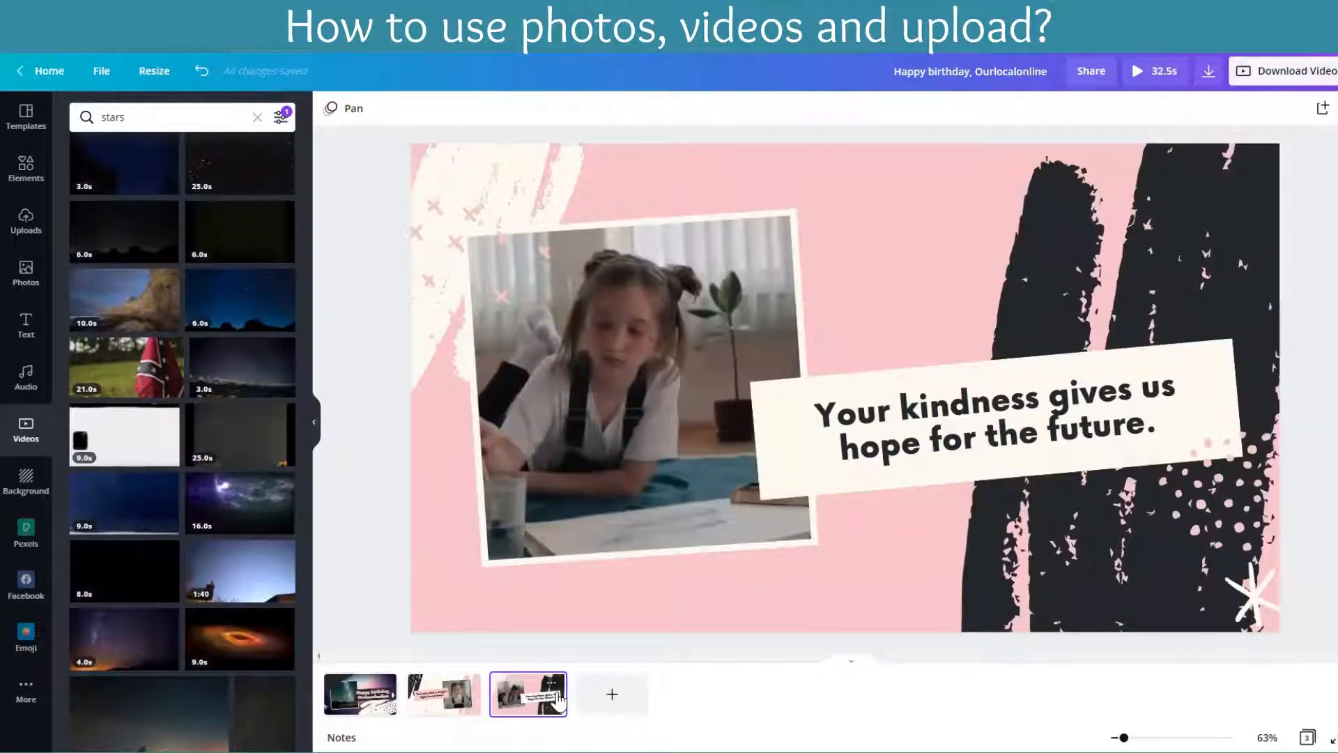
left_click(354, 703)
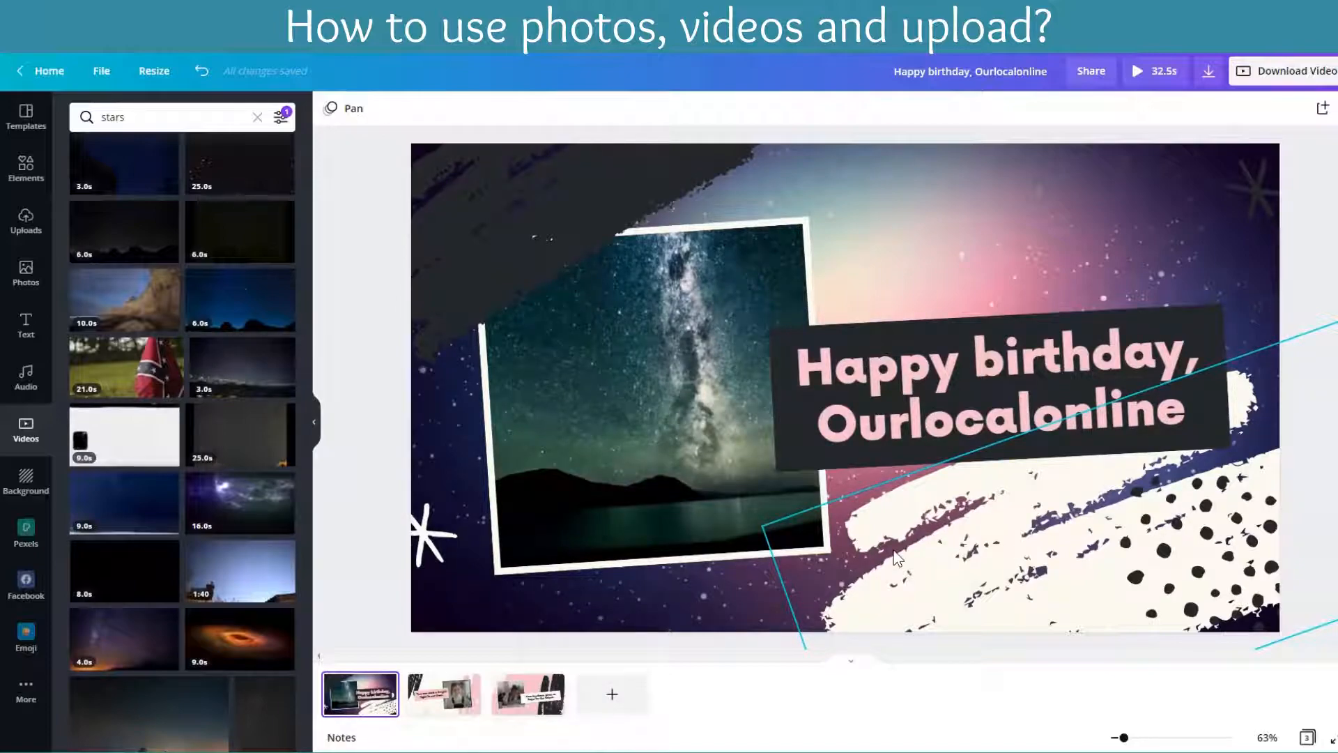
Step: Trim the Milky Way video in the frame at both ends, starting it at 4.4 seconds and shortening it to 5.8 seconds
left_click(970, 257)
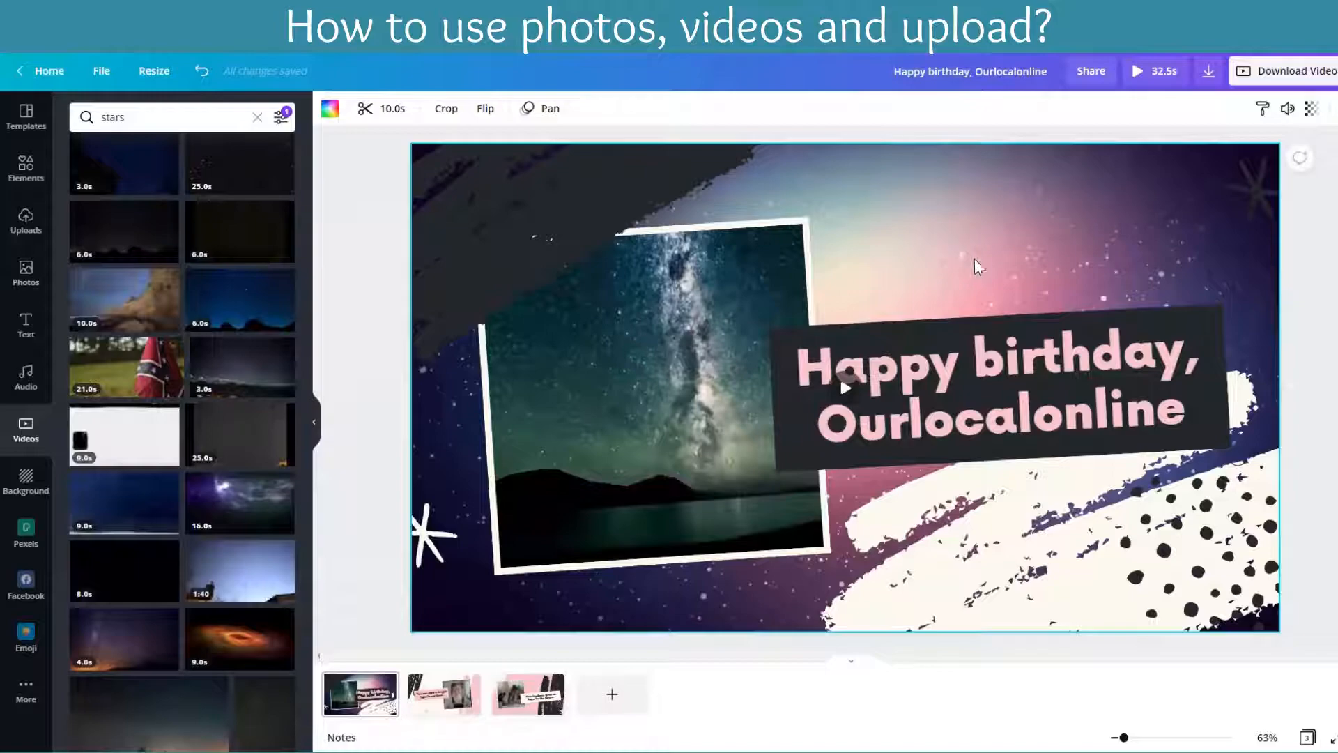
left_click(650, 427)
left_click(348, 109)
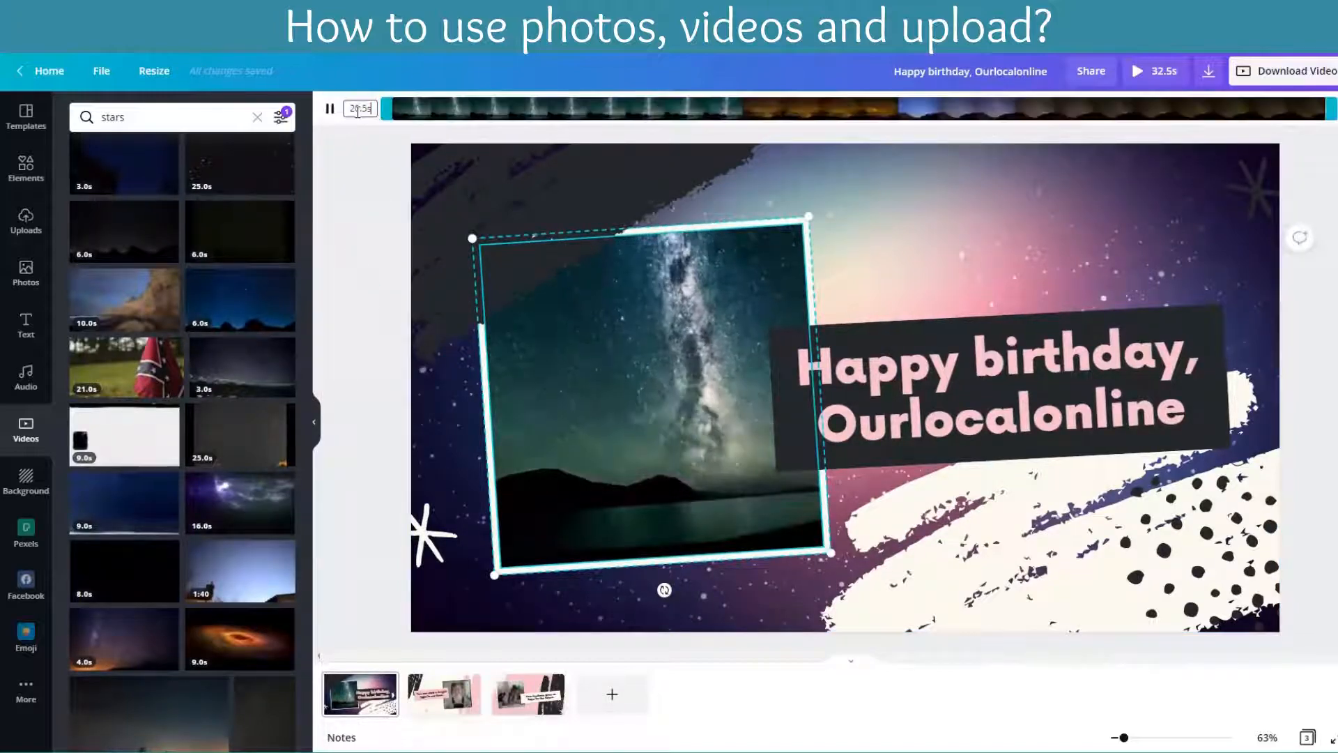
left_click_drag(385, 108, 587, 108)
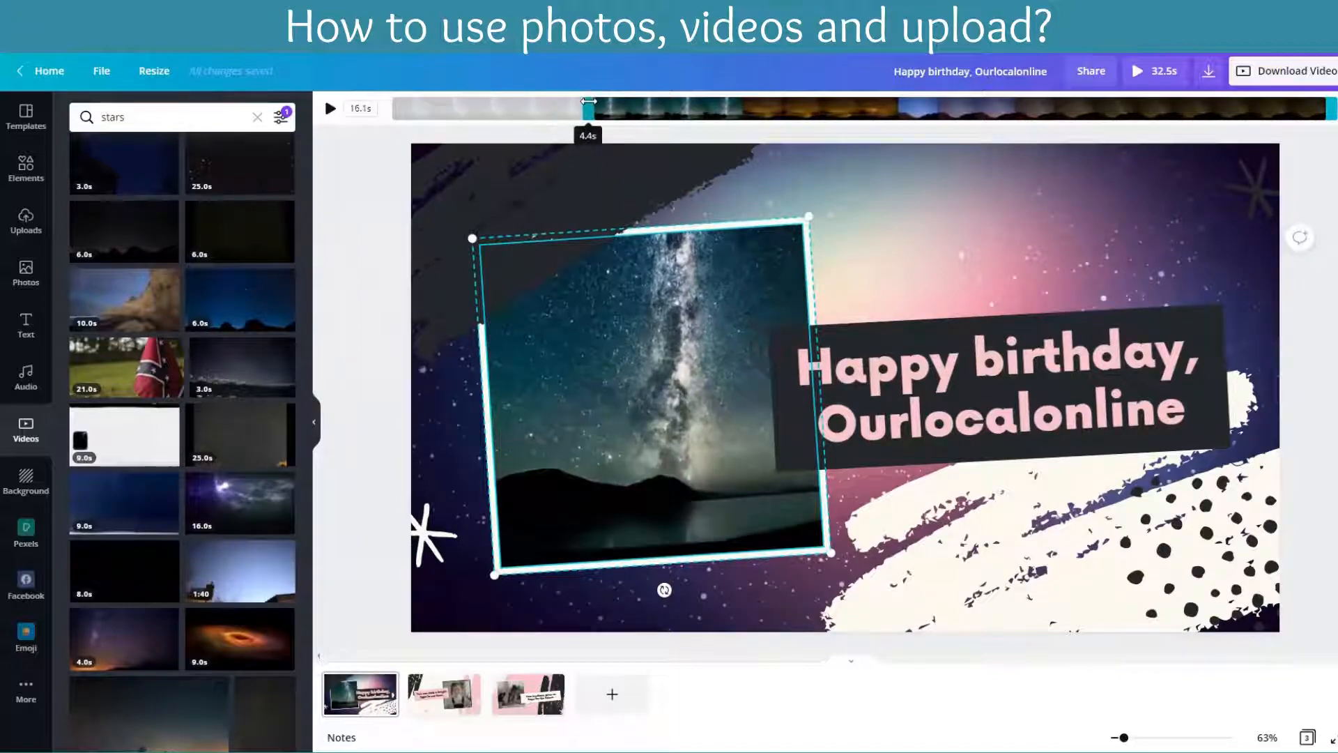
left_click_drag(1329, 109, 865, 109)
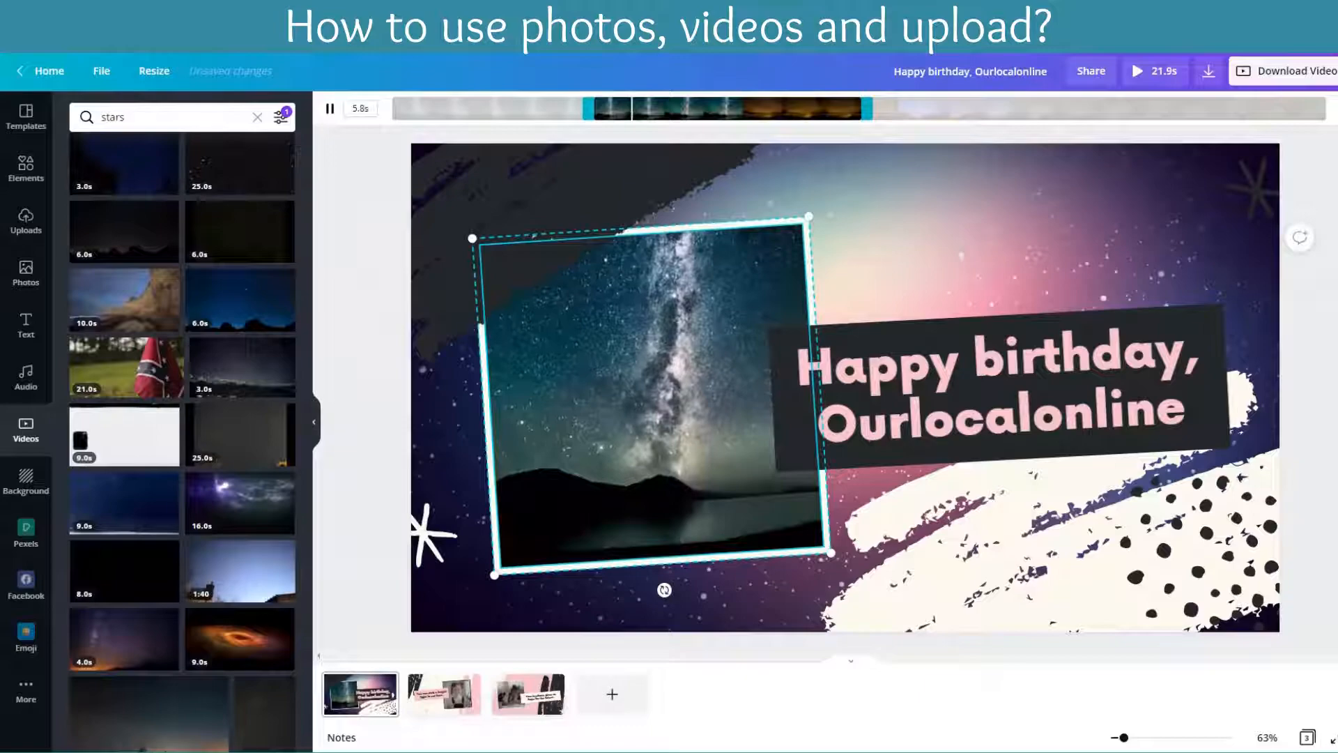
left_click(612, 472)
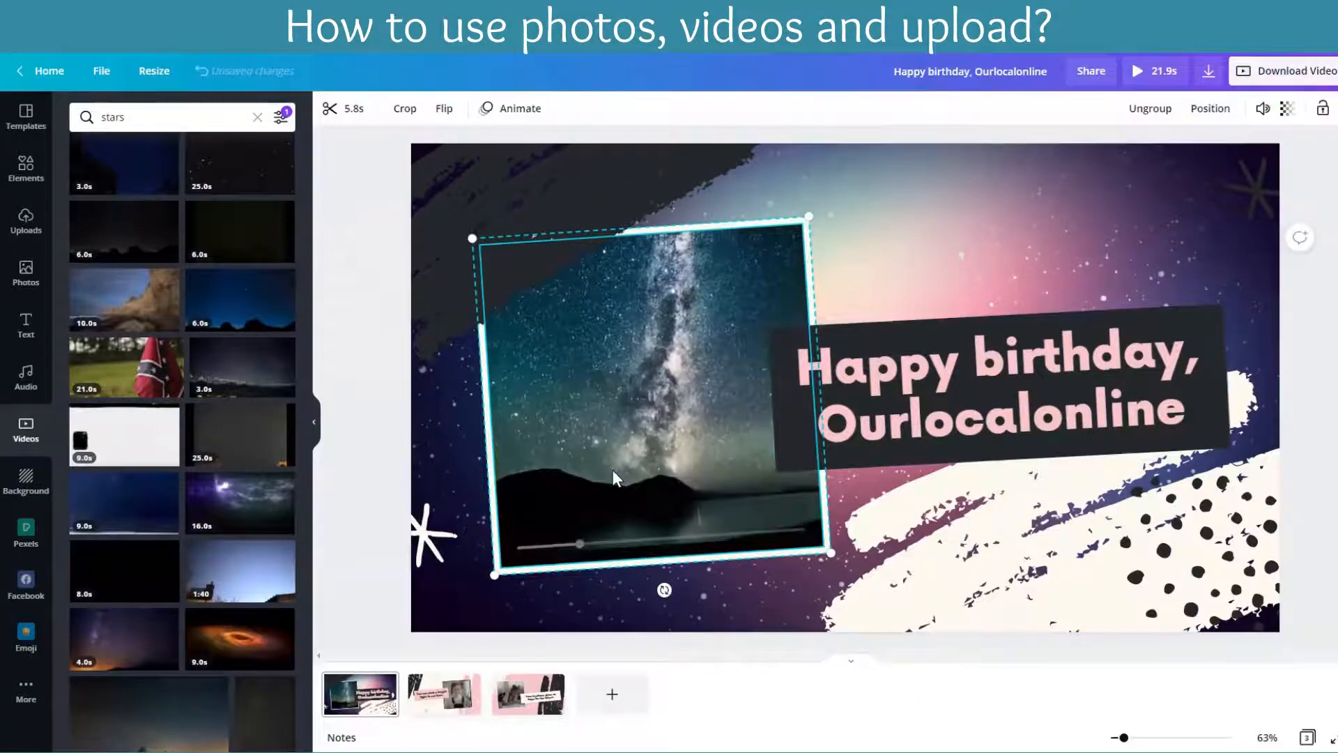
Step: Trim both ends of the first page's starry background video to a length of 4.2 seconds
left_click(1047, 195)
left_click(329, 108)
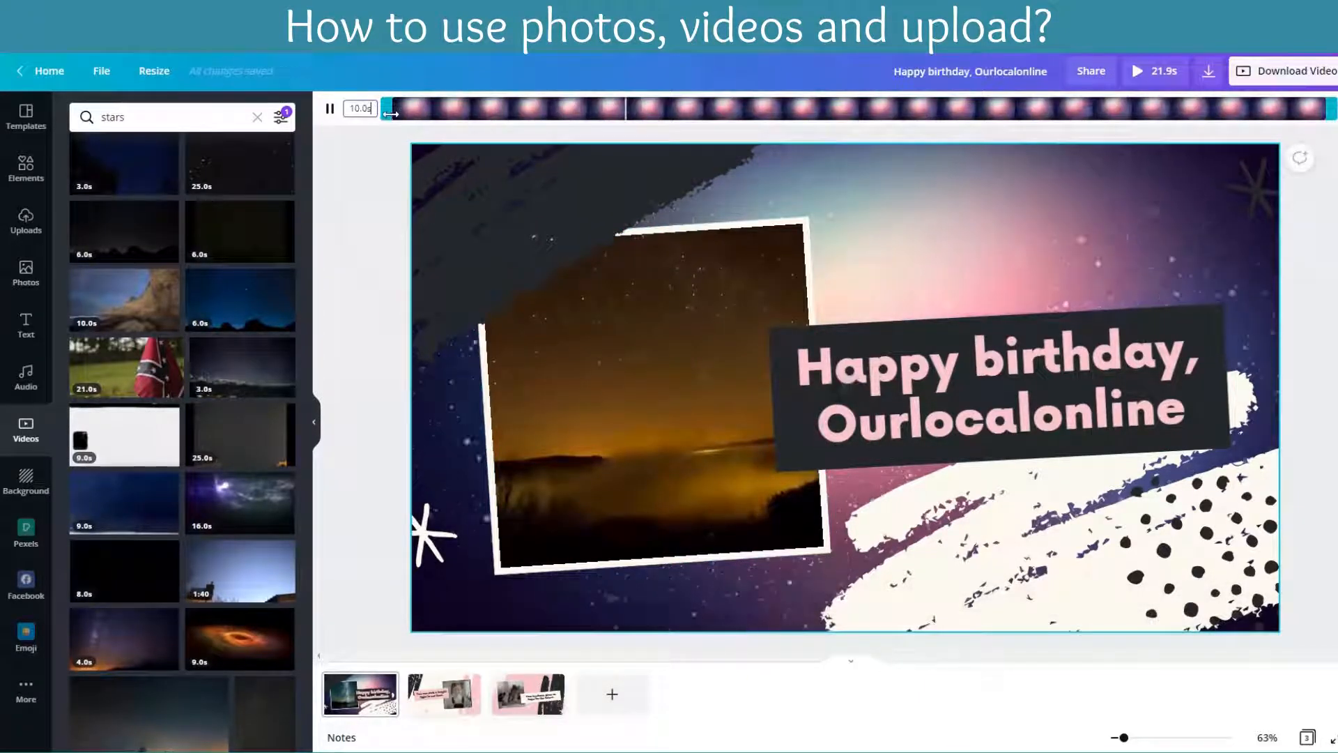
left_click_drag(1329, 109, 1010, 109)
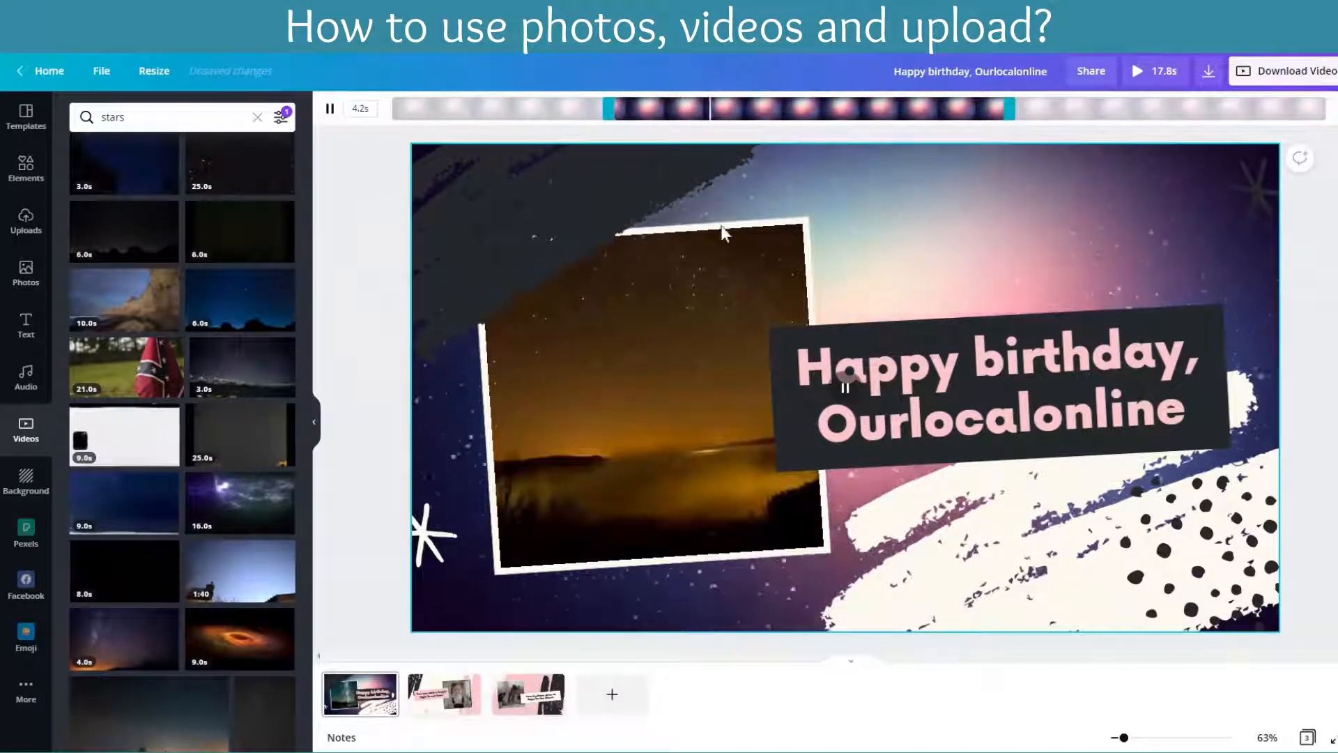
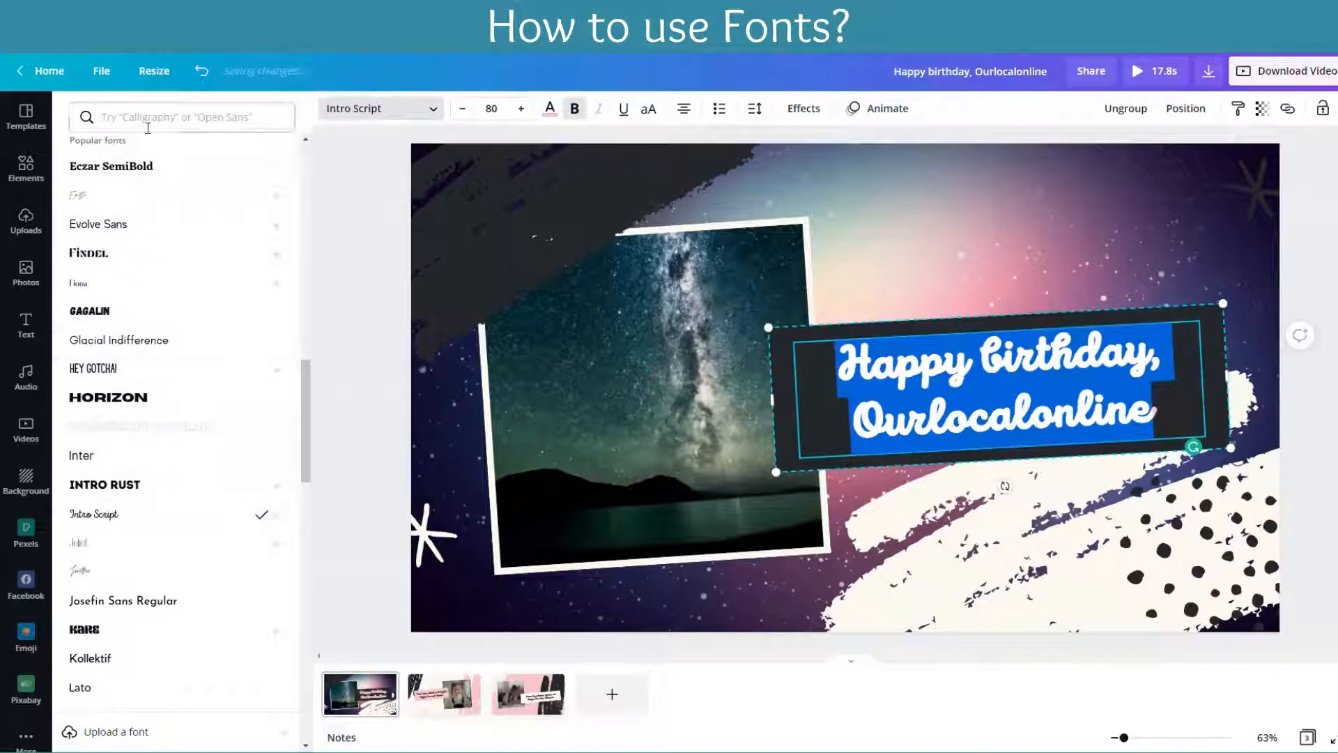
Step: Try Beth Ellen from the Handwriting fonts and HK Grotesk Pro Medium from the Corporate fonts on the first page's birthday heading
left_click(160, 117)
left_click(108, 159)
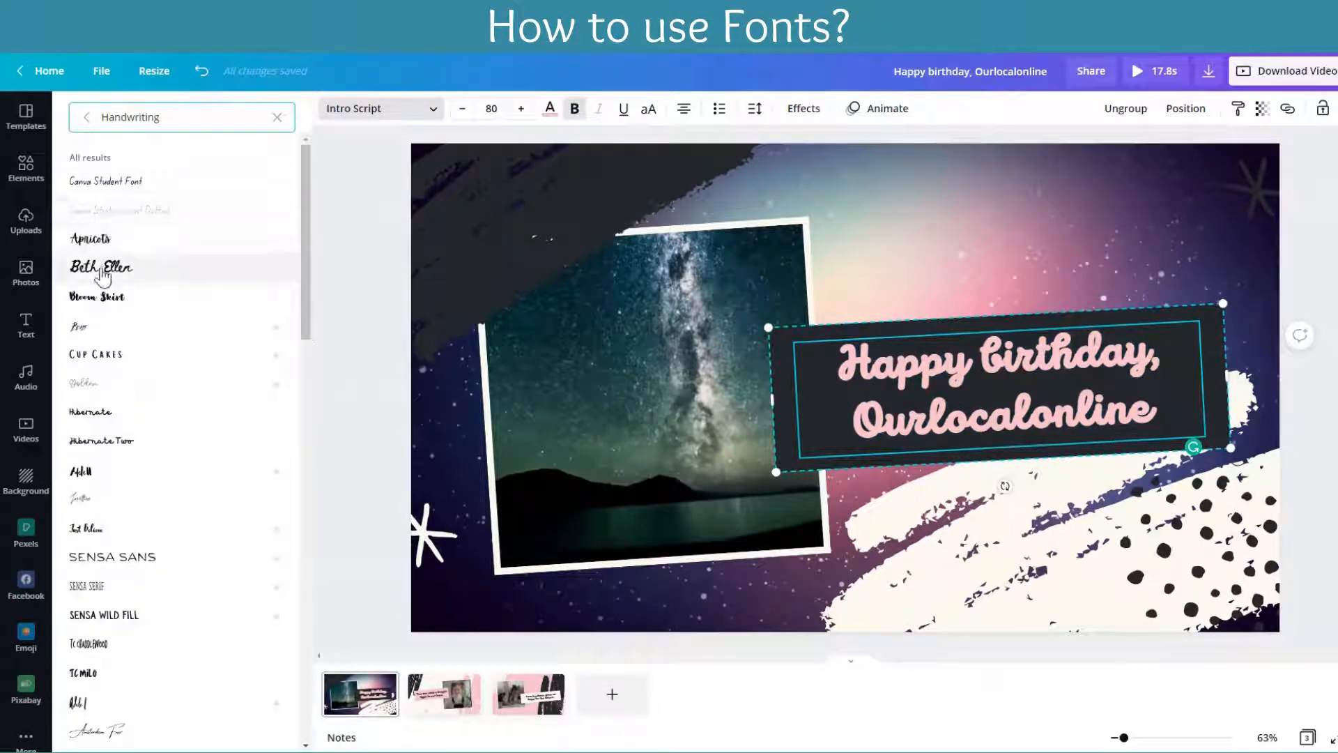
left_click(104, 269)
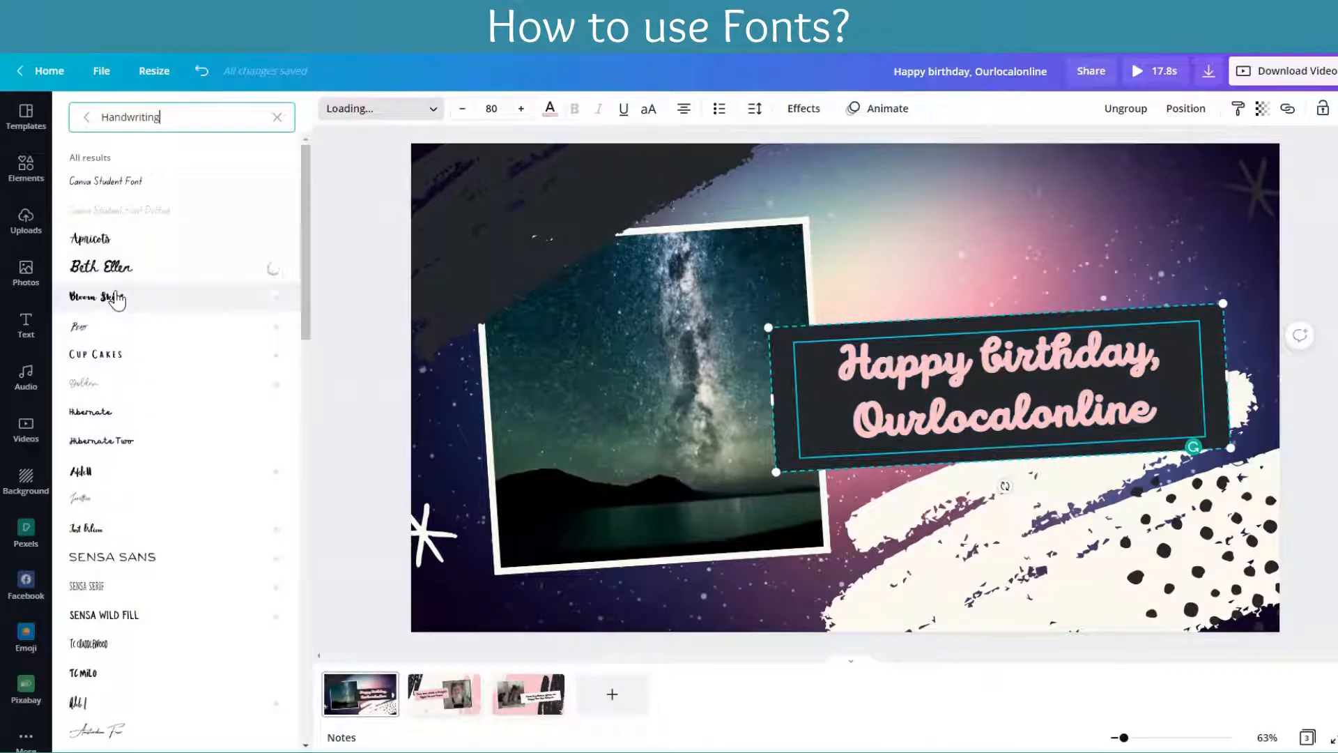
left_click(275, 120)
left_click(198, 153)
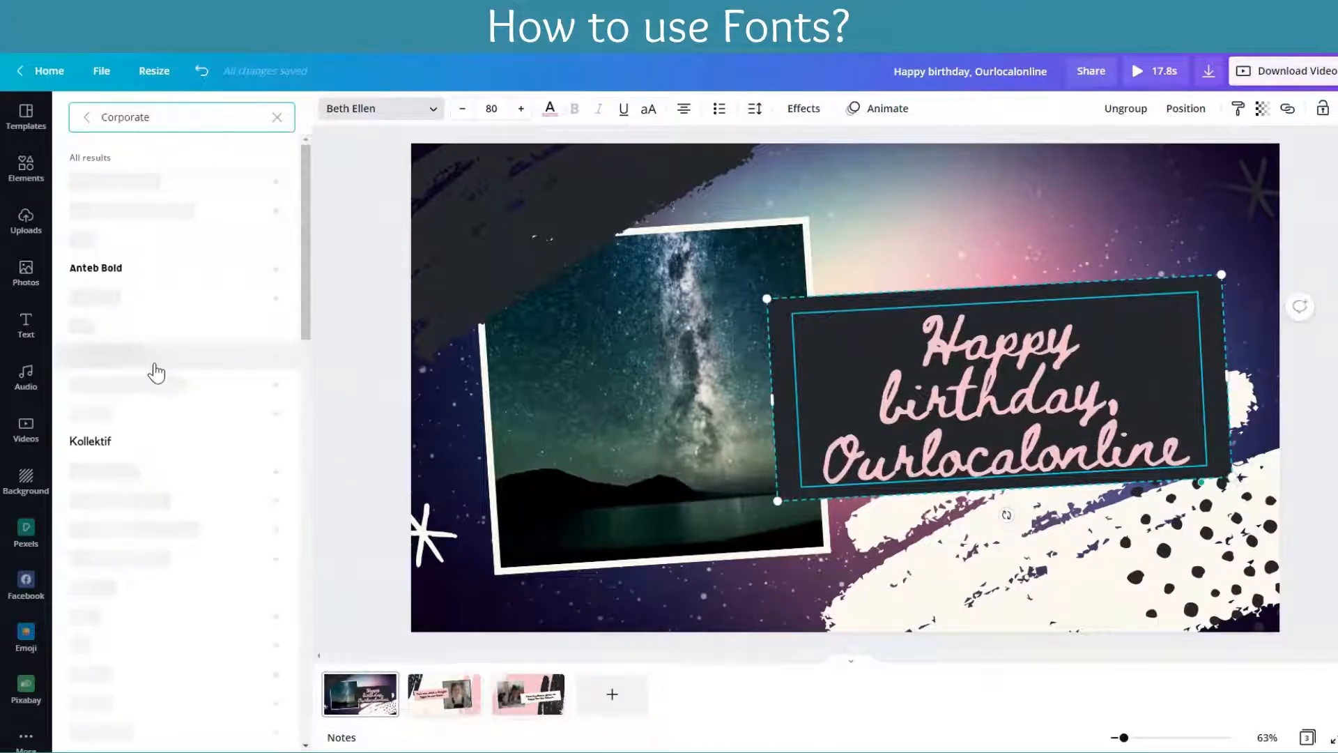
left_click(129, 212)
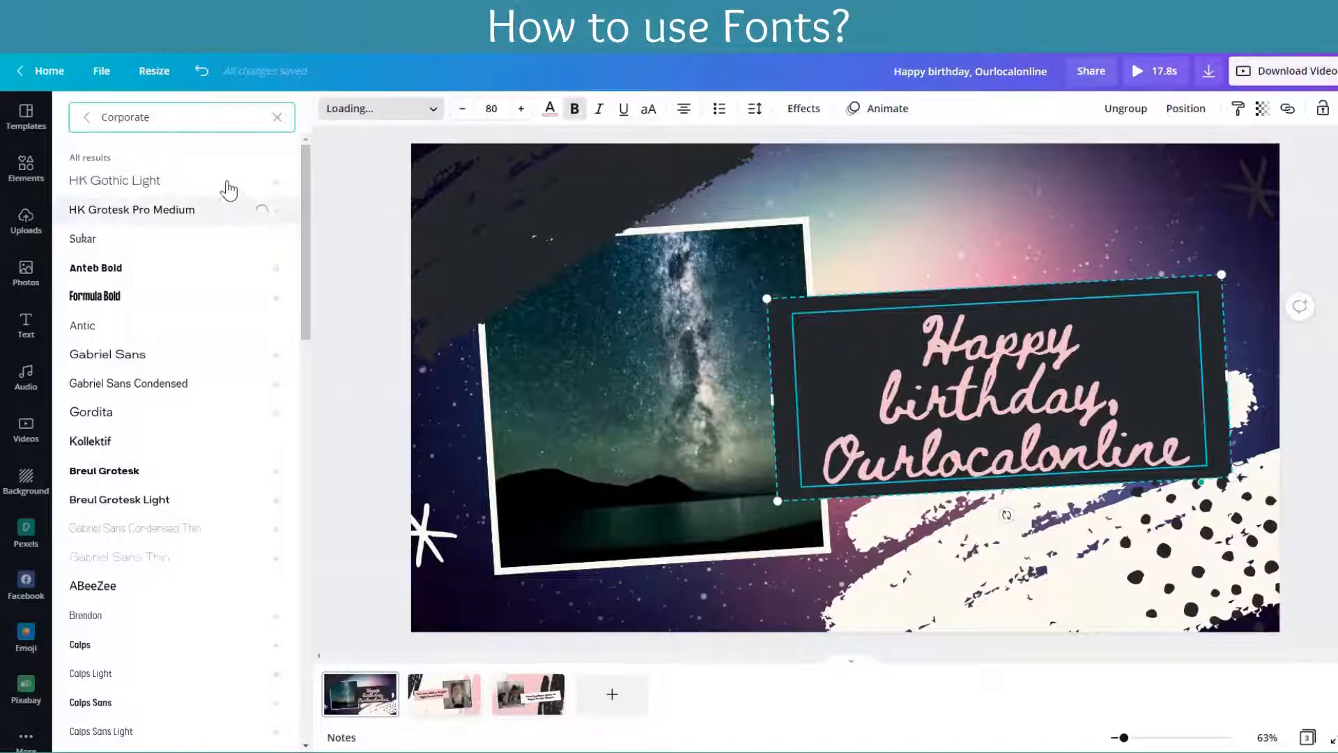
Step: Change the birthday heading's font to Playfair Display from the Display fonts
left_click(277, 117)
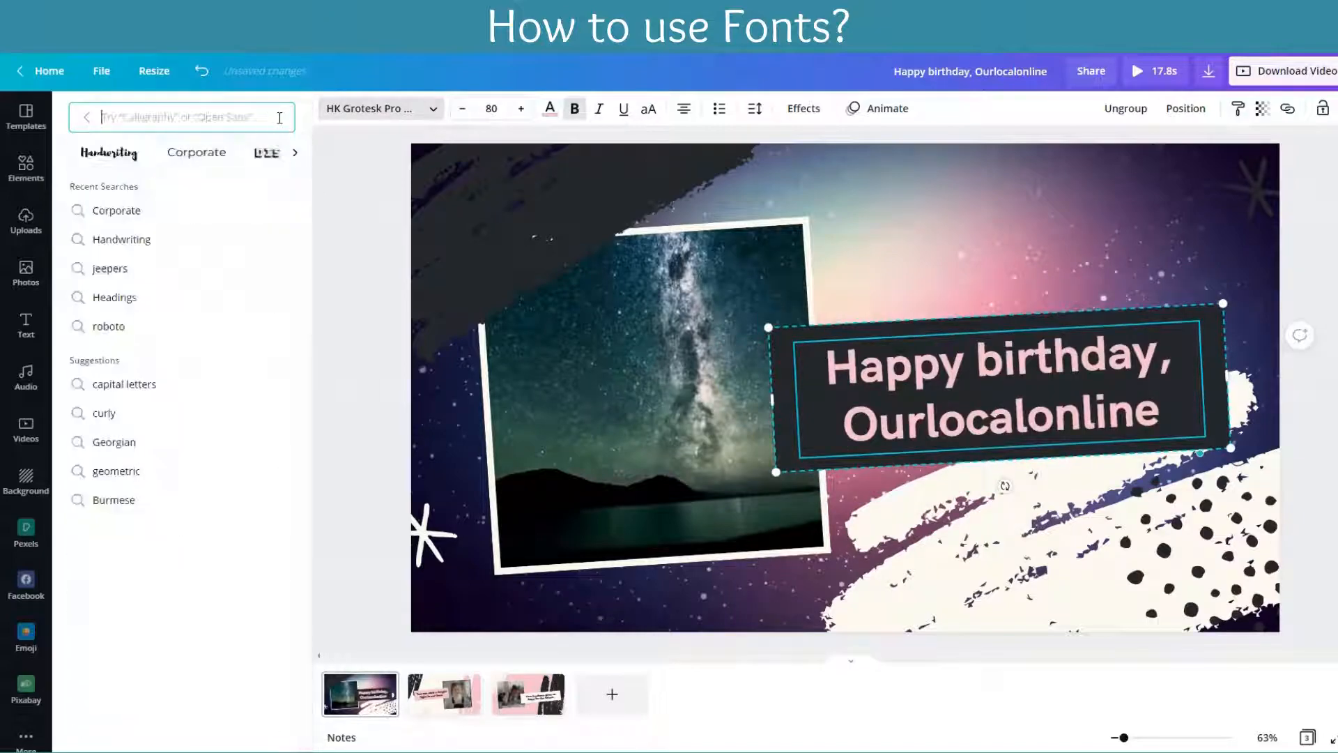
left_click(293, 153)
left_click(118, 161)
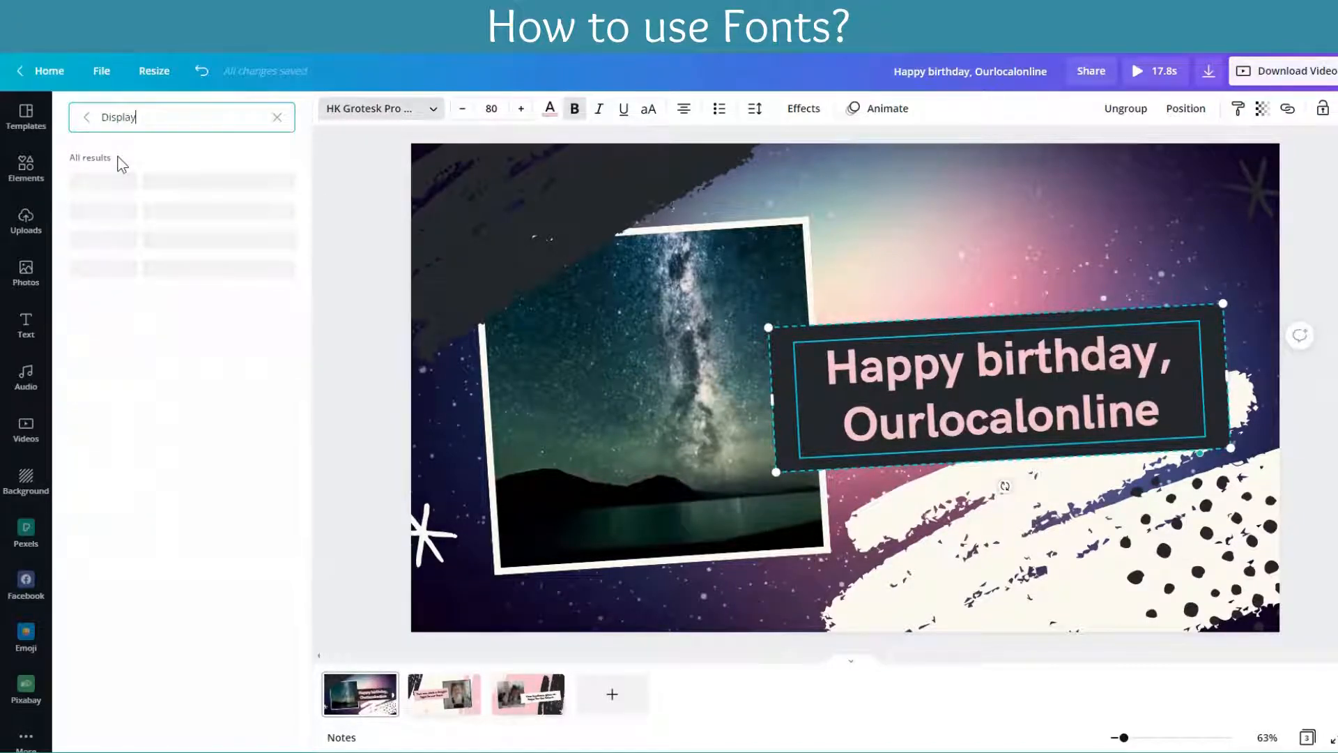
left_click(131, 242)
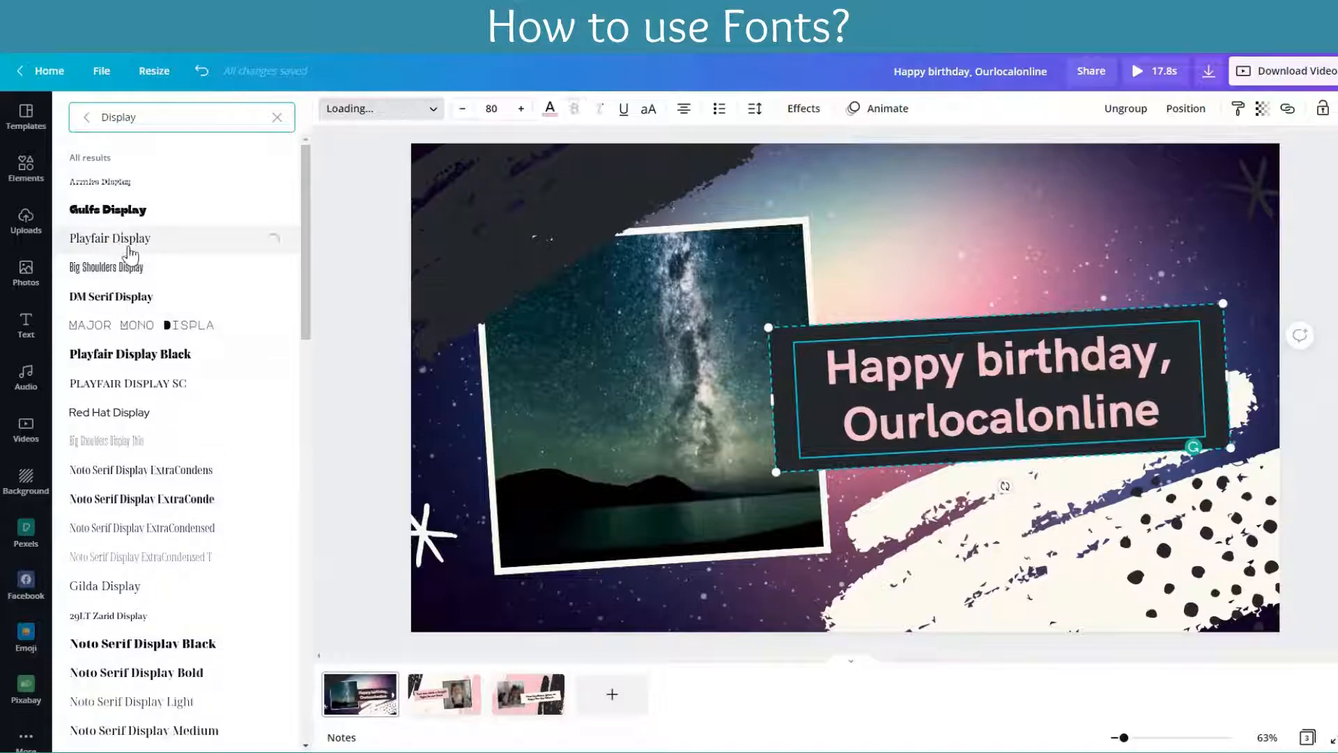
Step: Search the fonts for "jeepers", apply Jeepers to the birthday heading, and return to the full font list
left_click(277, 119)
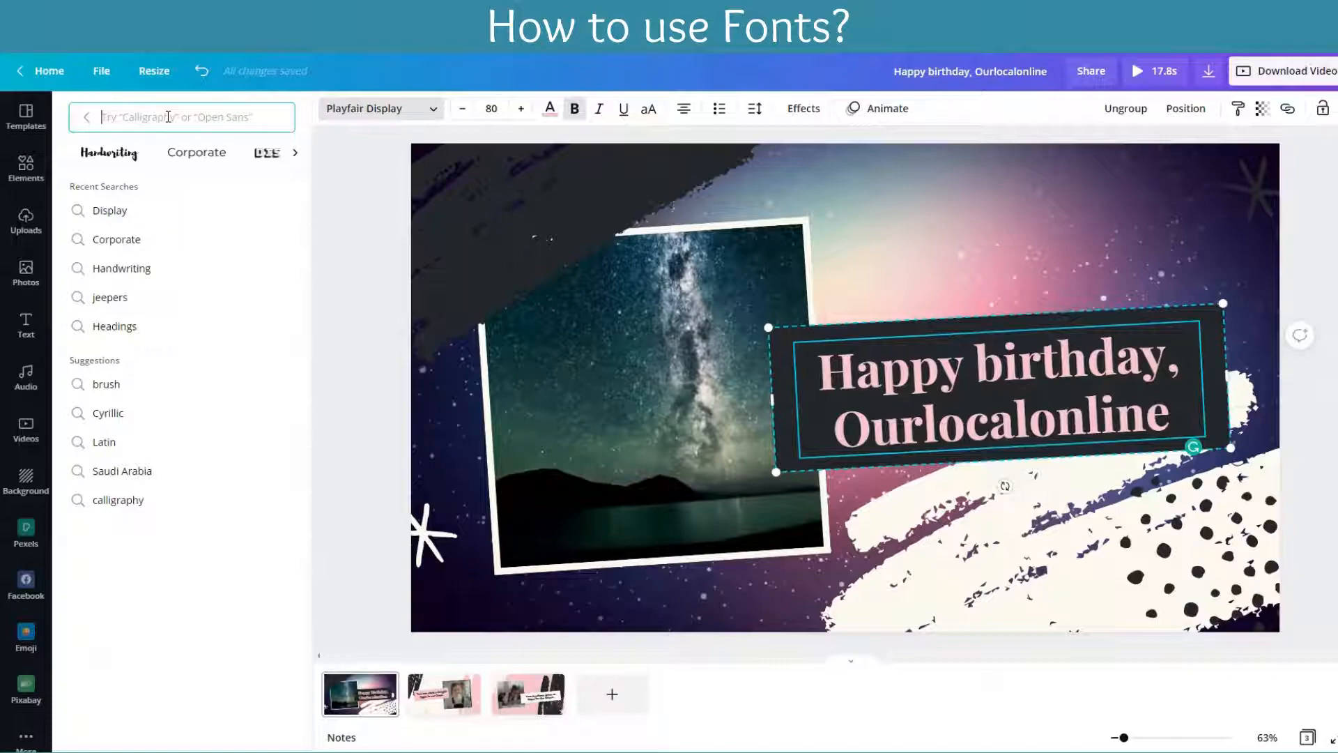
type("jeeper")
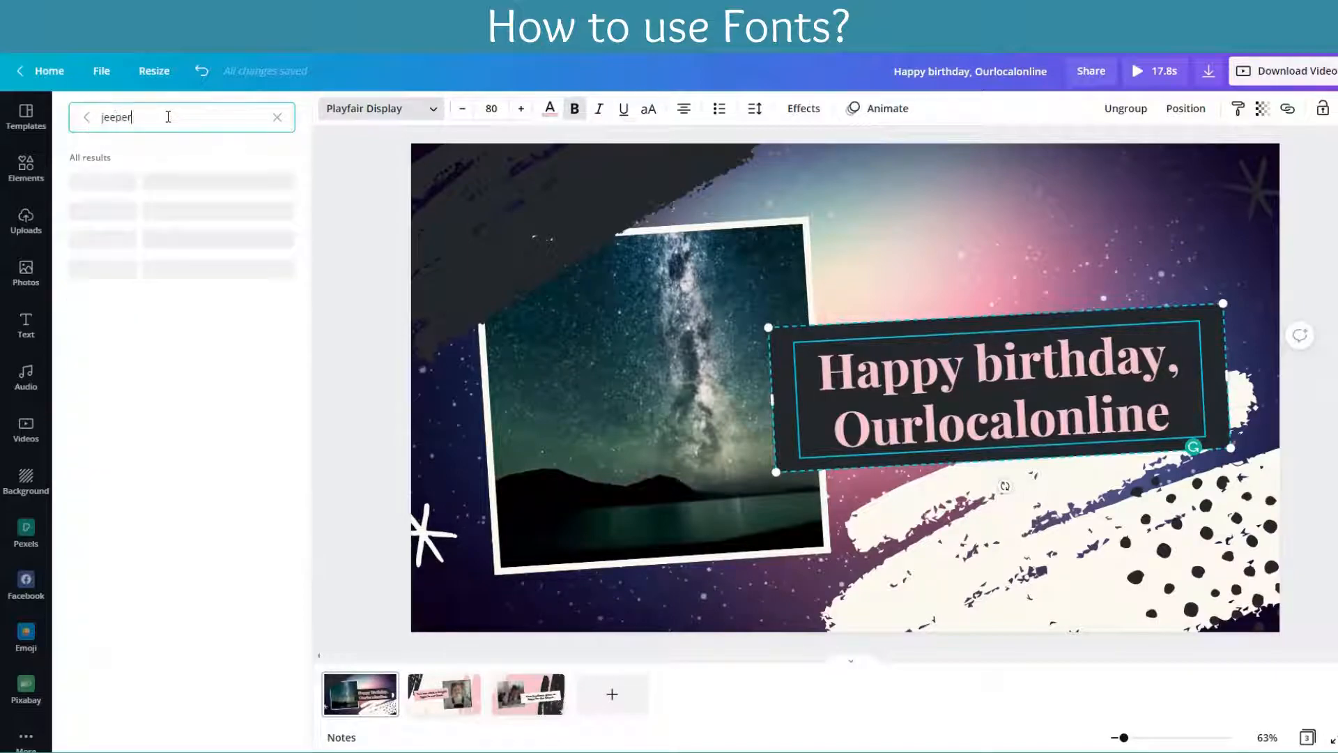
type("s")
left_click(85, 181)
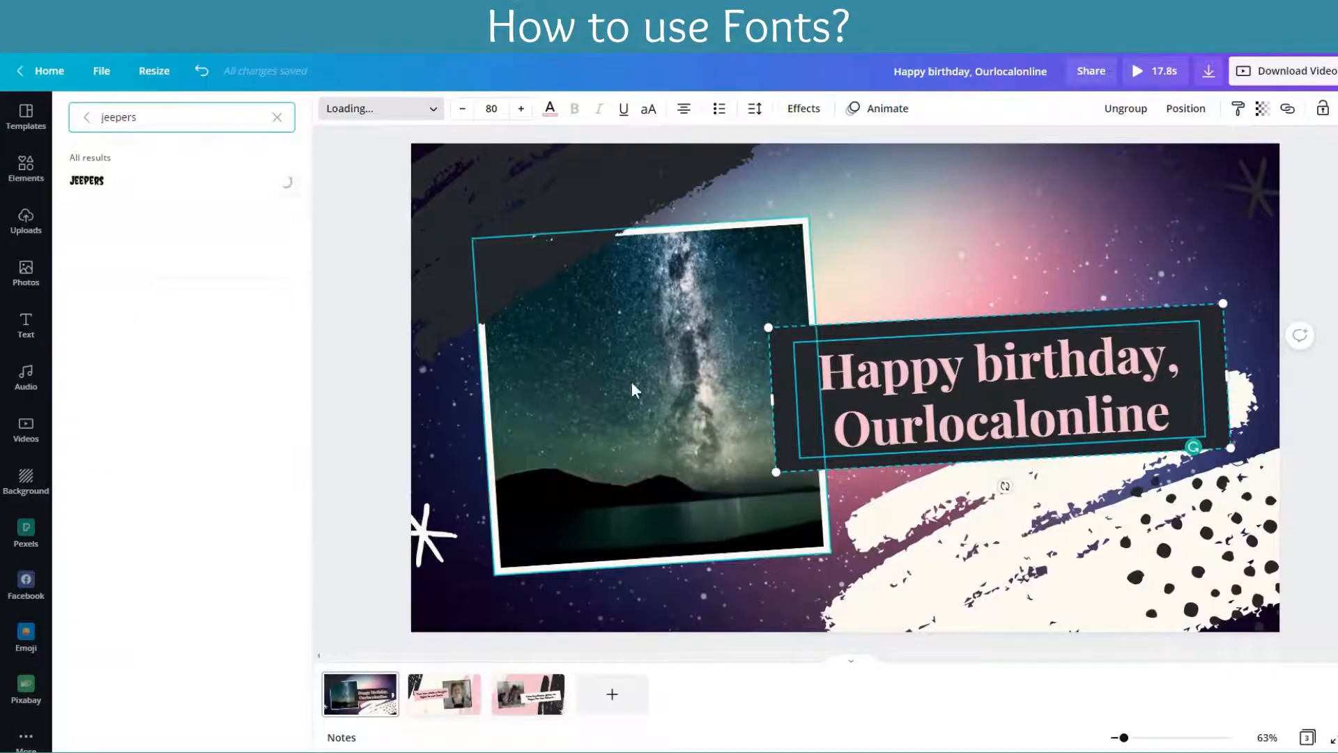
left_click(273, 119)
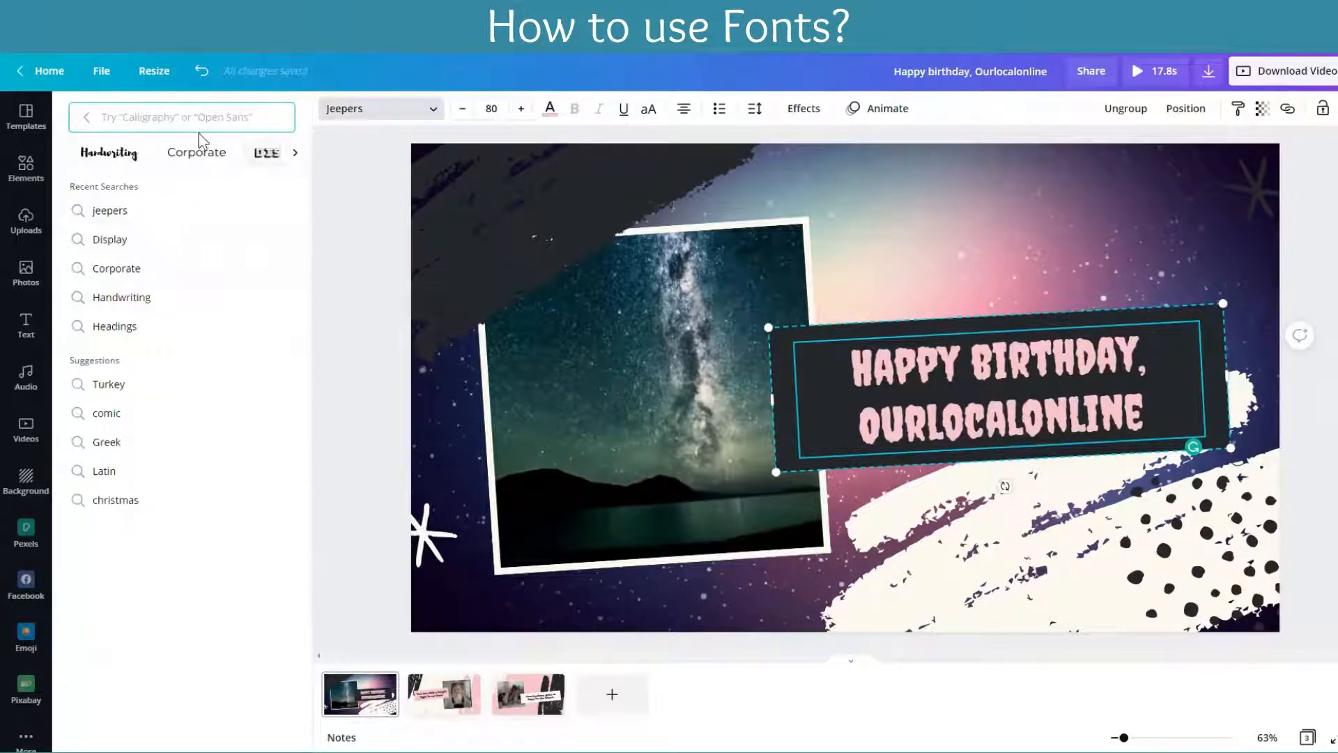
left_click(89, 118)
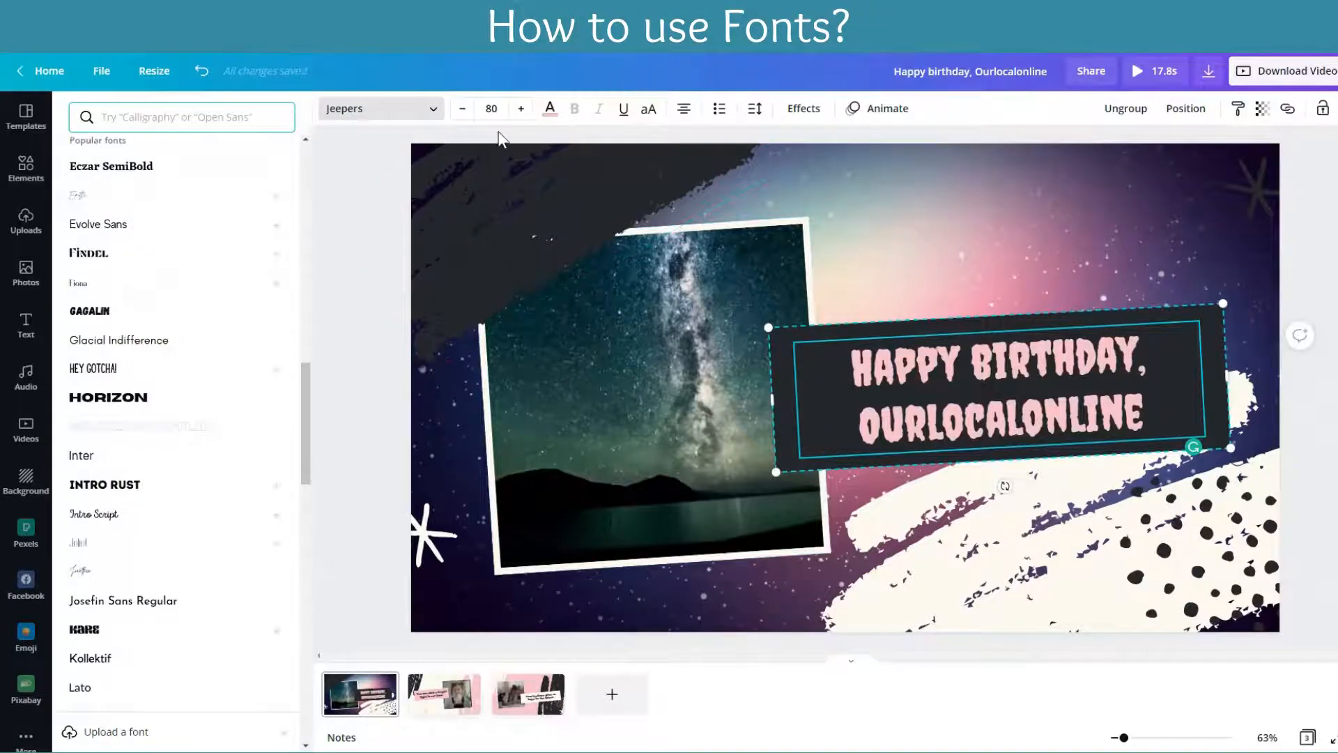
Step: Select the whole birthday heading, reduce its font size to 78 and increase it to 86
left_click_drag(1160, 407, 831, 348)
left_click(462, 109)
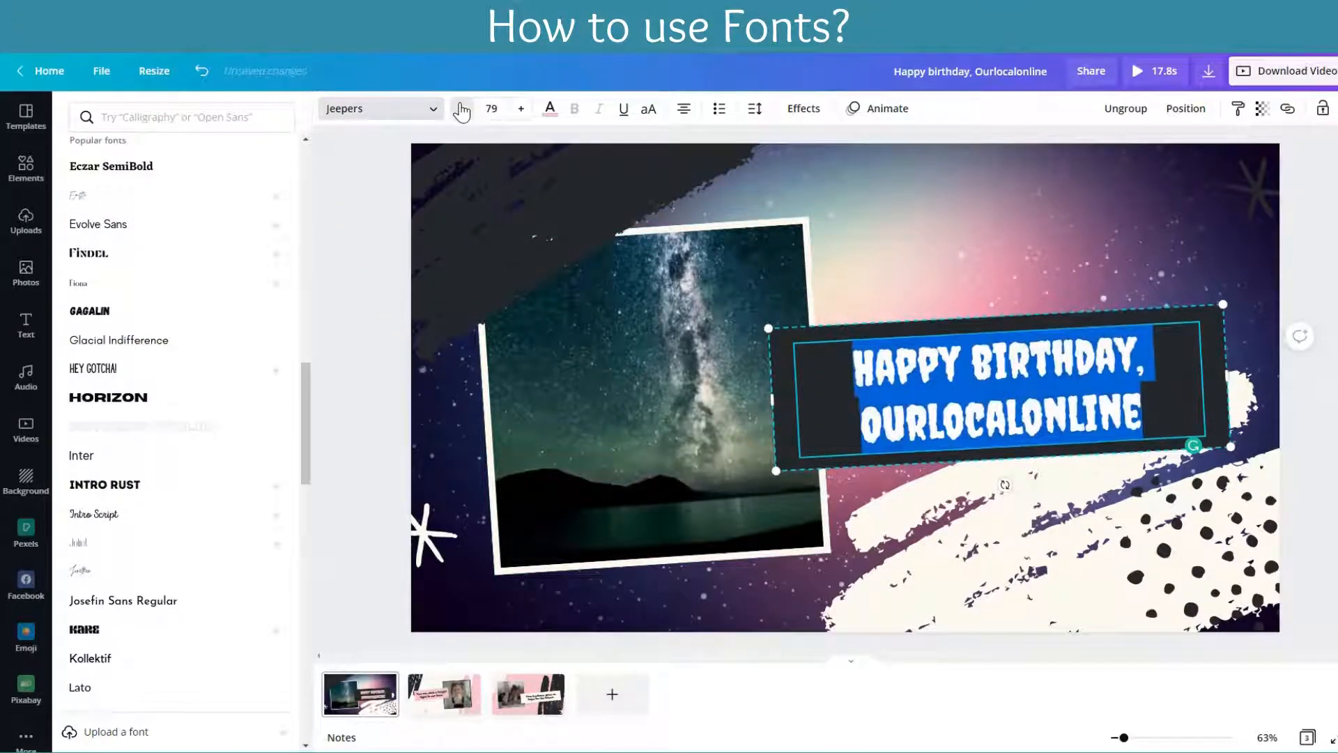
left_click(462, 109)
left_click(522, 108)
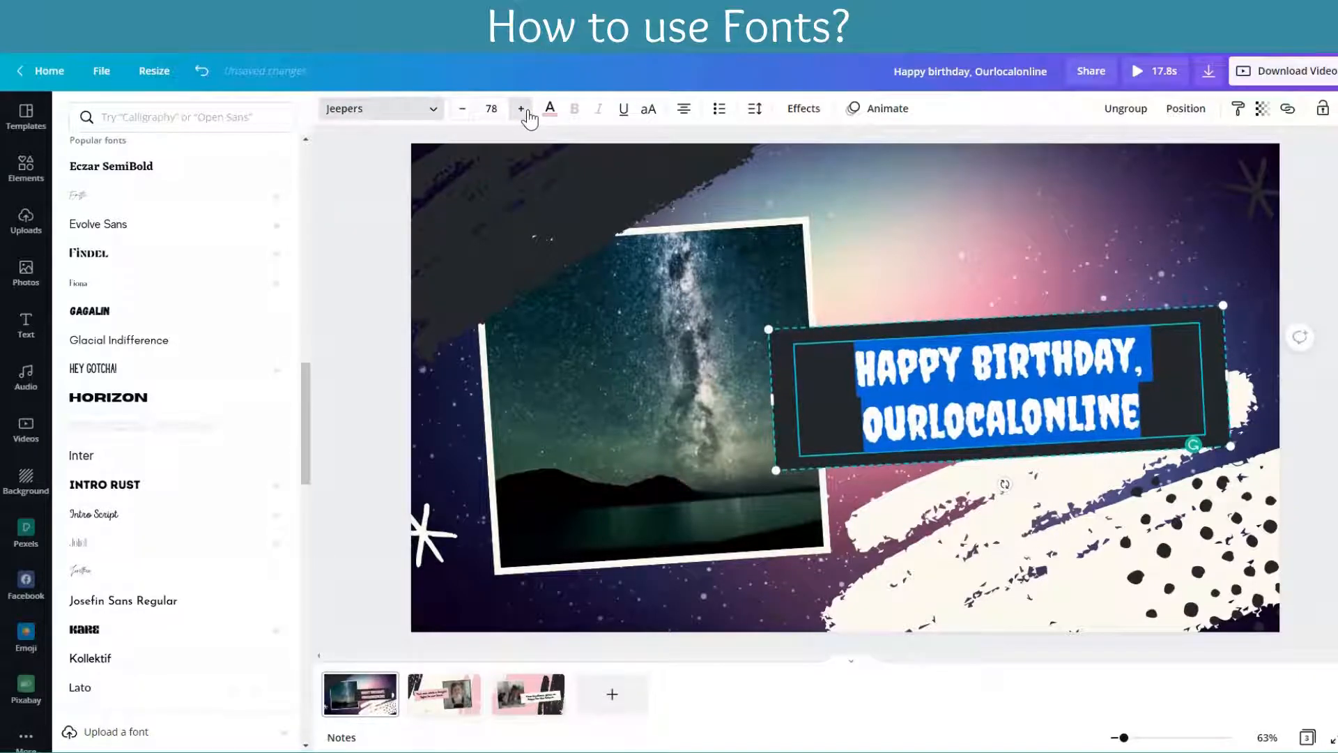
left_click(522, 108)
left_click(521, 109)
left_click(521, 109)
left_click(521, 109)
left_click(521, 108)
left_click(521, 109)
left_click(521, 109)
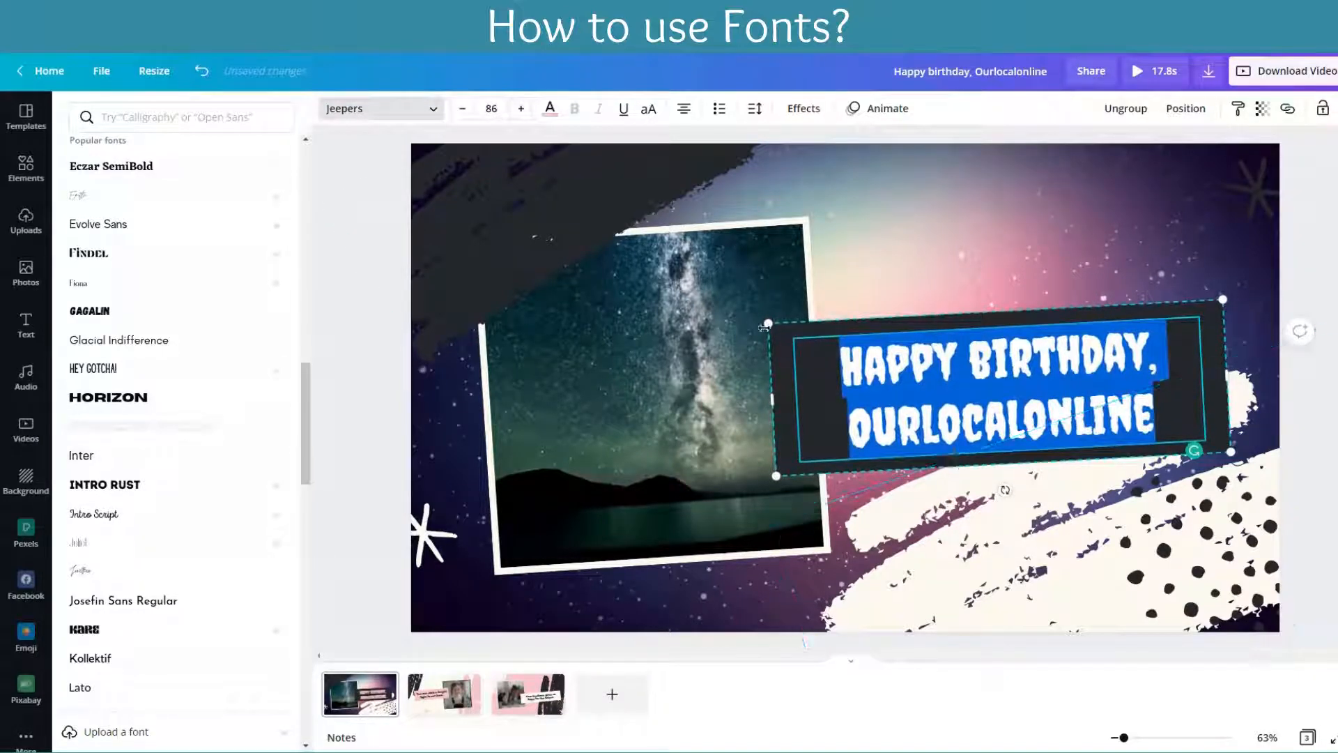
Step: Scale the heading box down to a font size of 67.9 and move it up, clear of the white brush stroke
left_click_drag(899, 381, 856, 365)
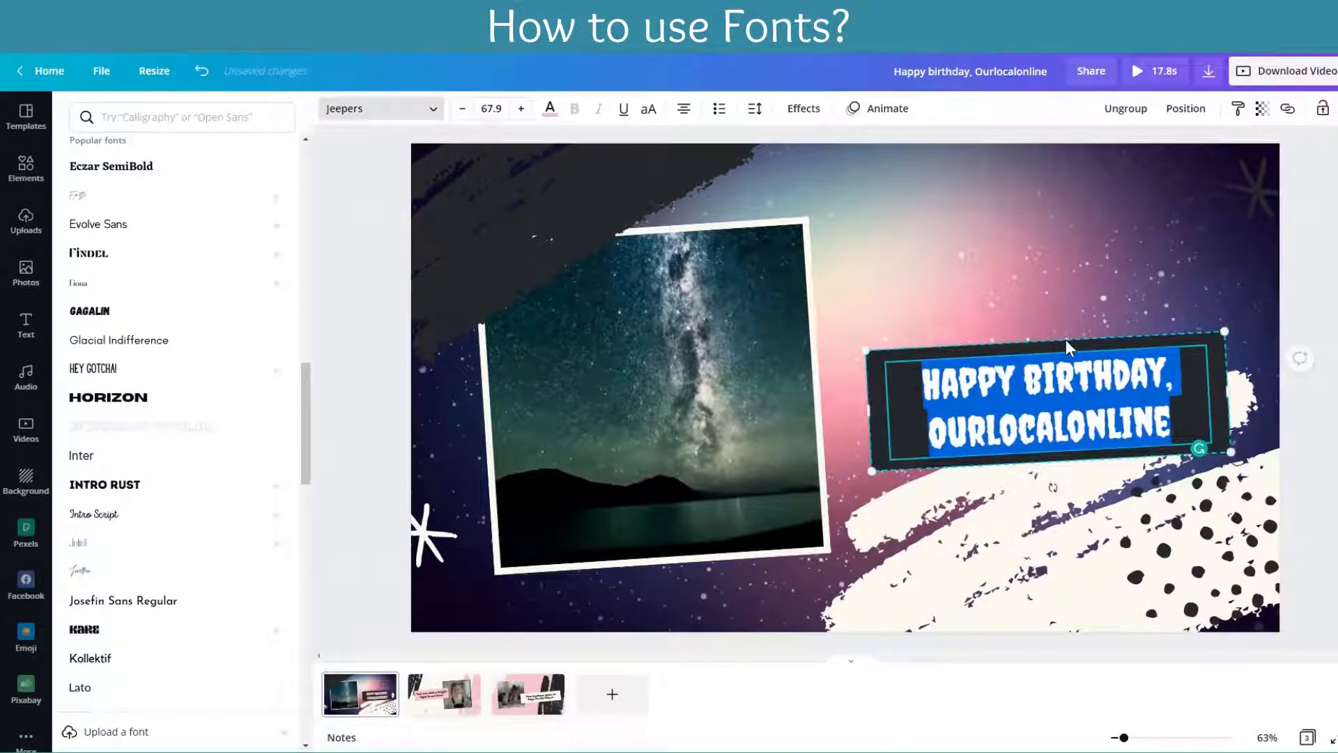
left_click(1064, 340)
left_click_drag(1167, 376, 1147, 266)
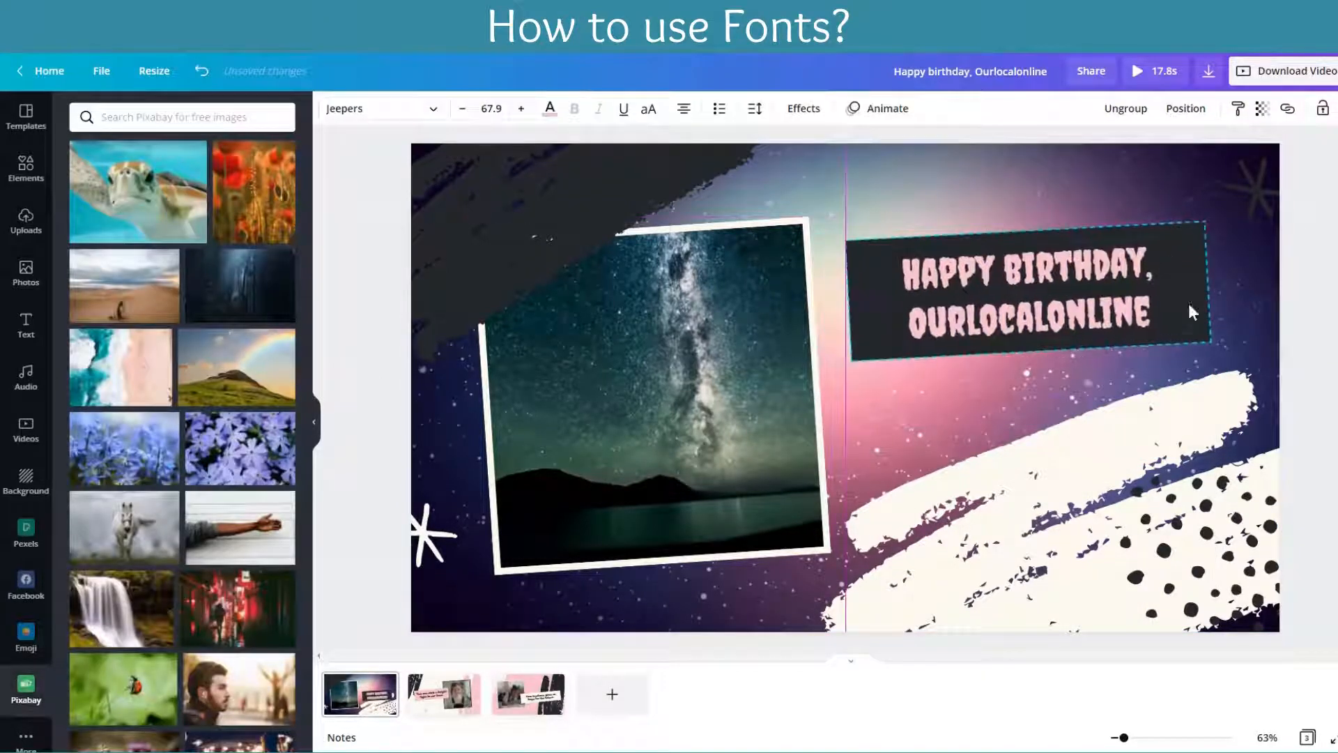
Step: Try dark blue, orange and the custom green #71FF4D as the heading's text colour
left_click(551, 110)
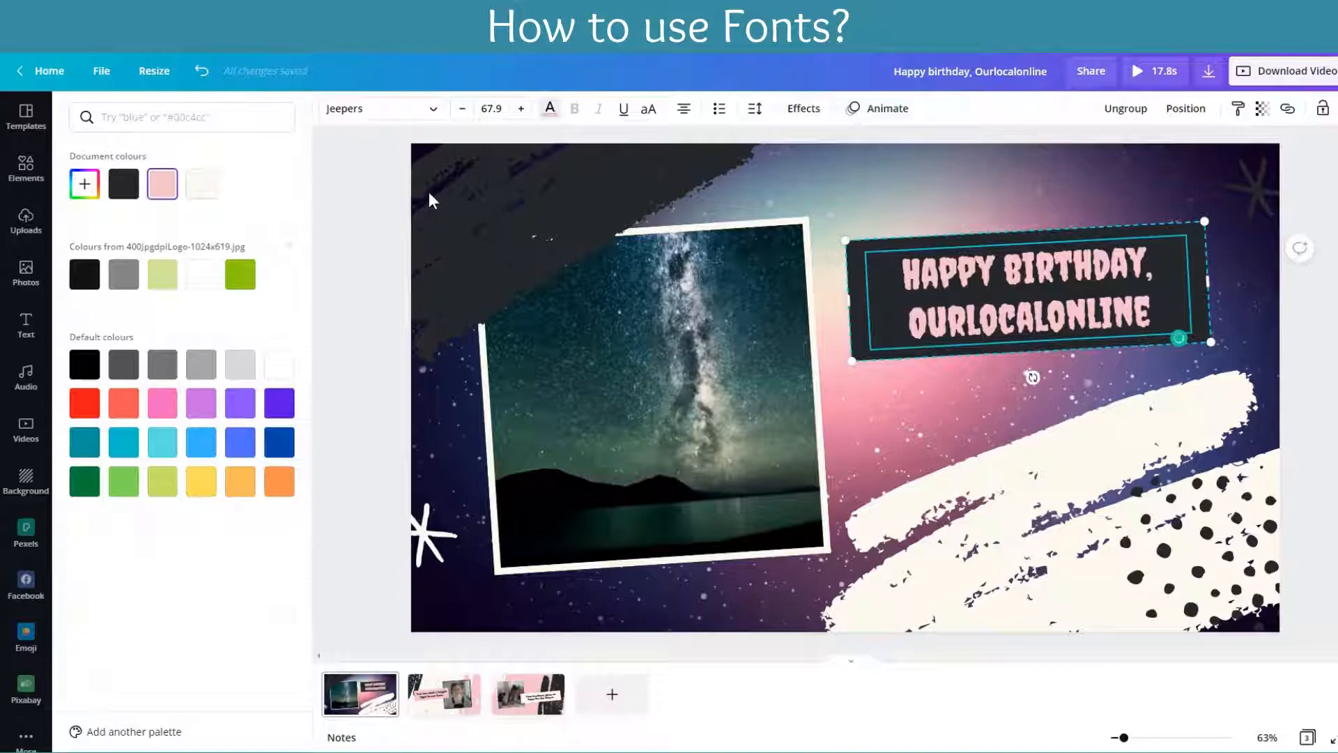
left_click(278, 442)
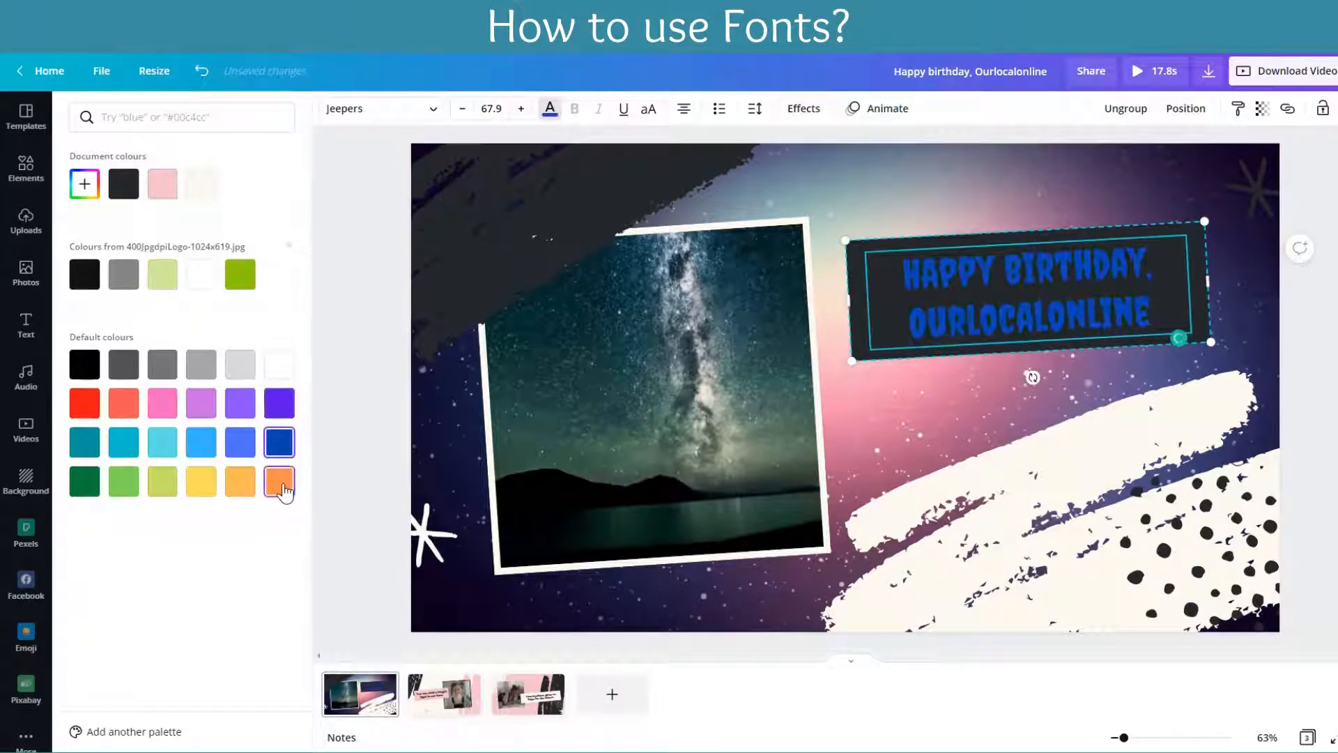
left_click(280, 481)
left_click(86, 185)
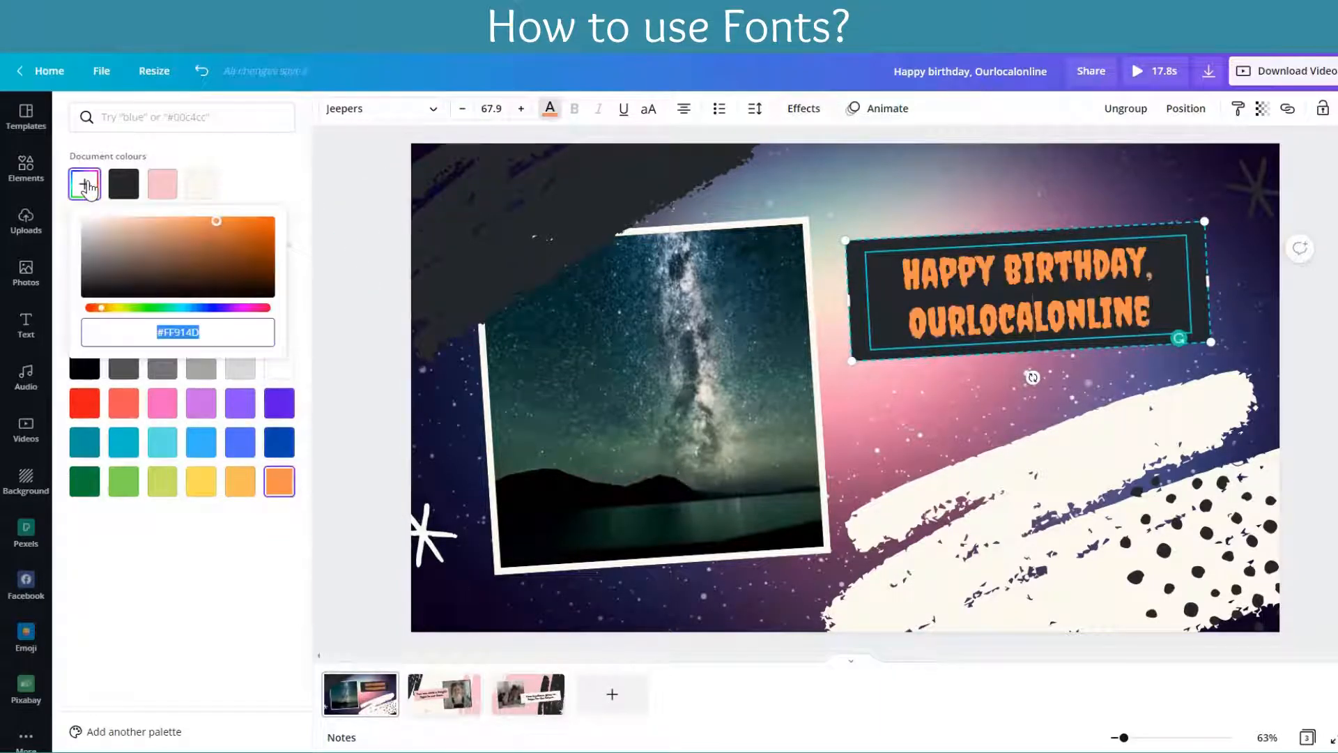
left_click_drag(100, 308, 144, 307)
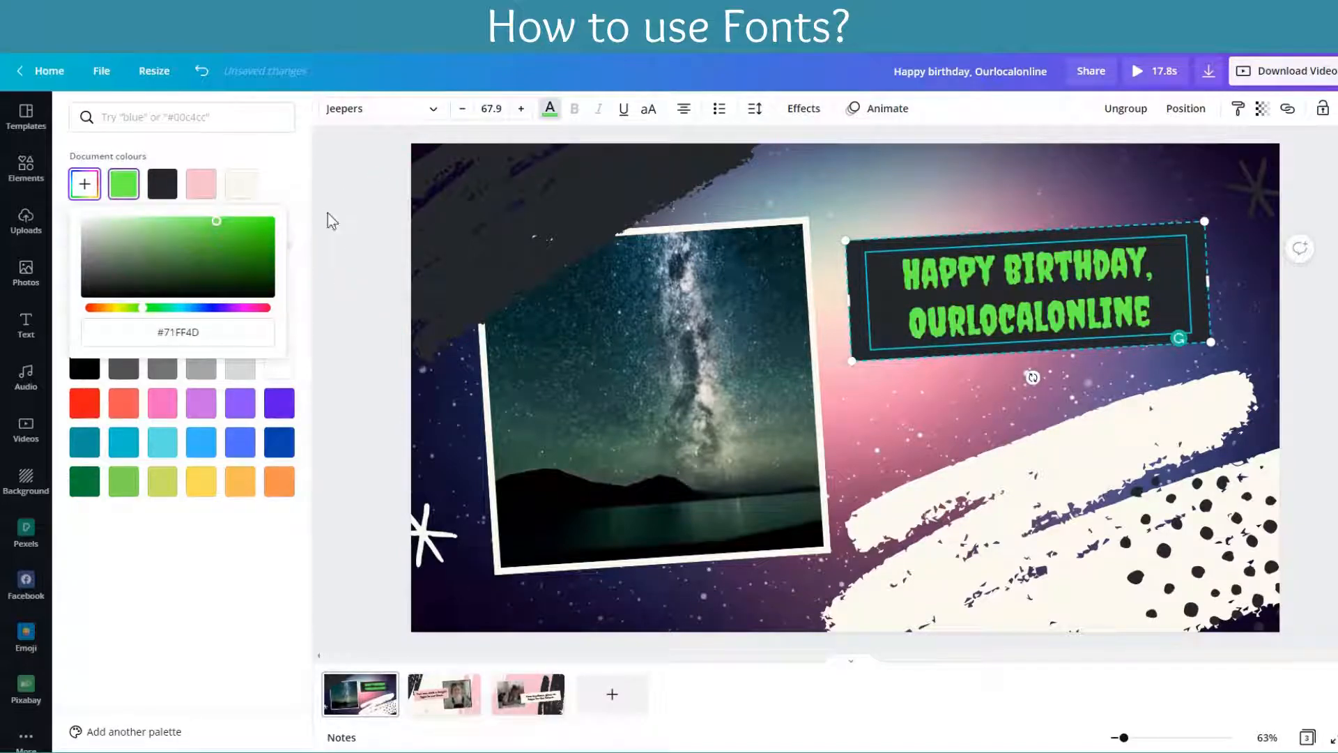
Step: Try the dark document colour and the logo palette's black, green, light green, grey and white on the heading text
left_click(161, 193)
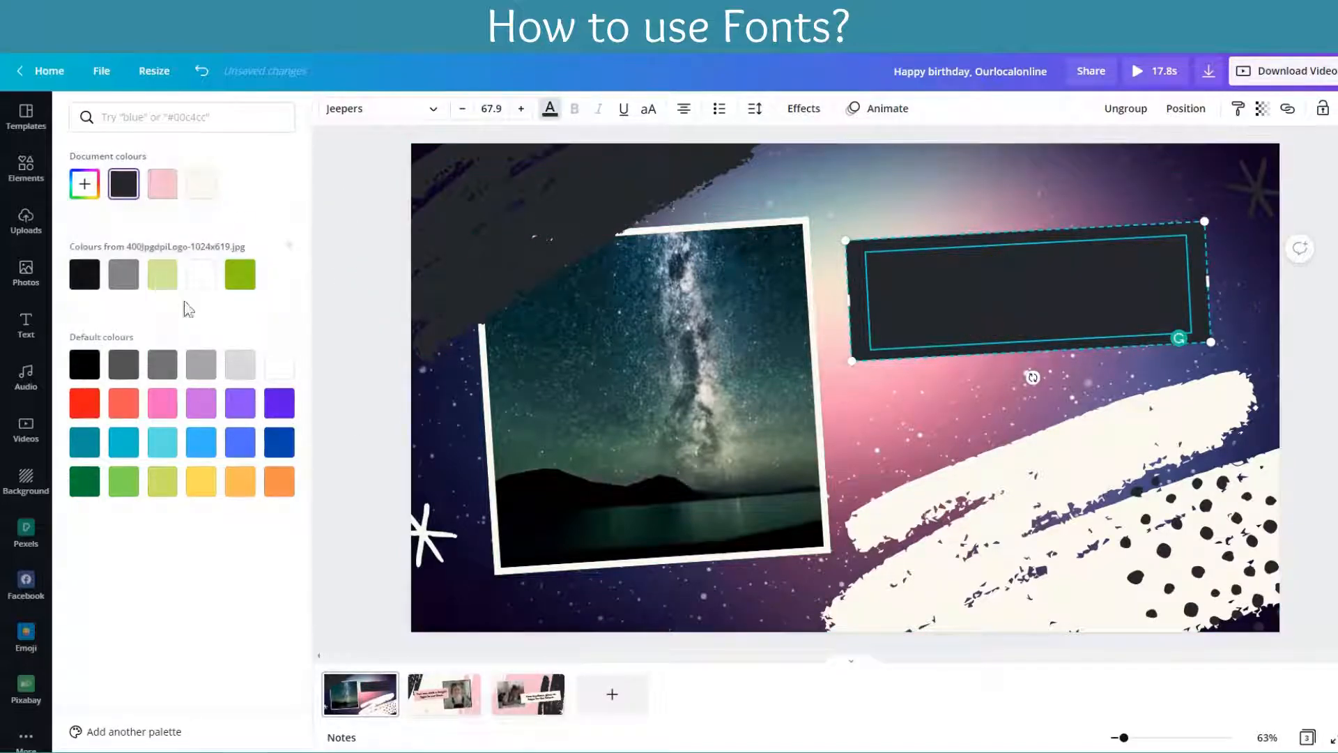
left_click(85, 274)
left_click(241, 277)
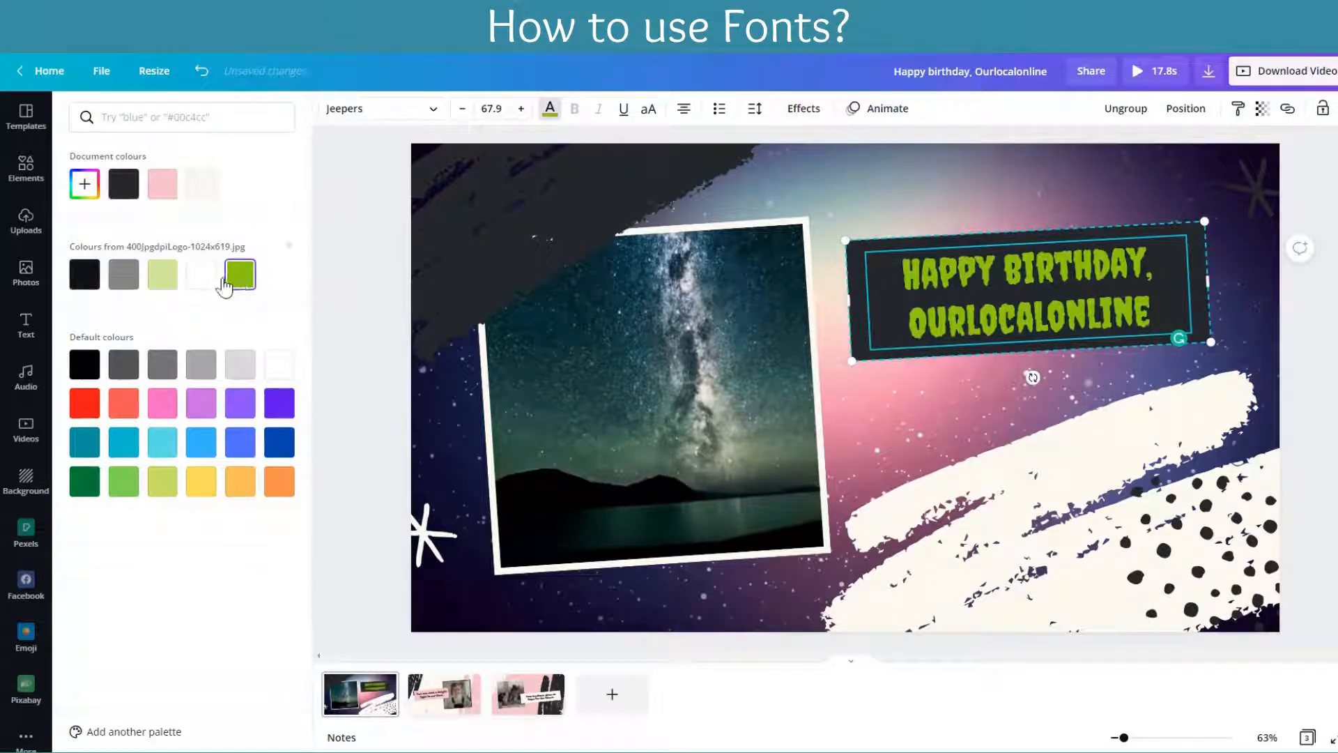
left_click(159, 279)
left_click(123, 275)
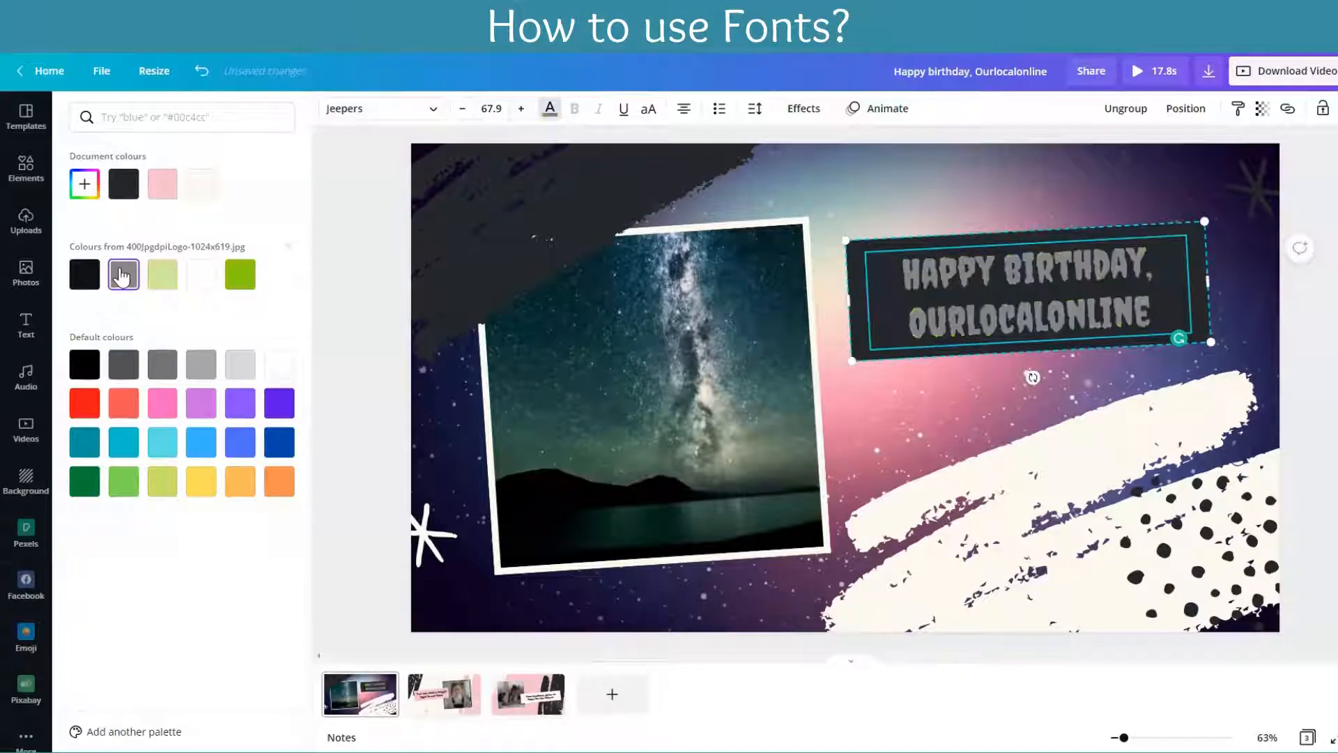
left_click(195, 279)
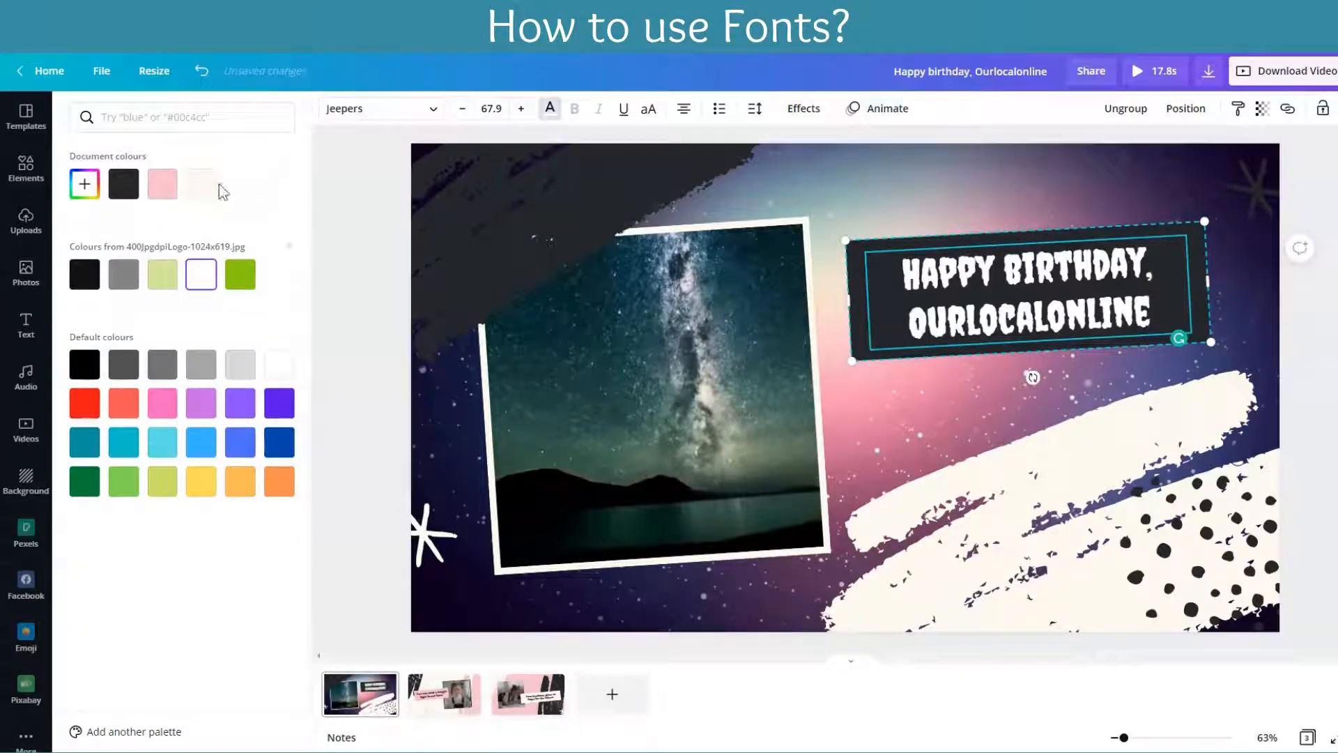
Step: Try the custom dark olive #44440F on the heading text, and finally set it to the default white
left_click(94, 187)
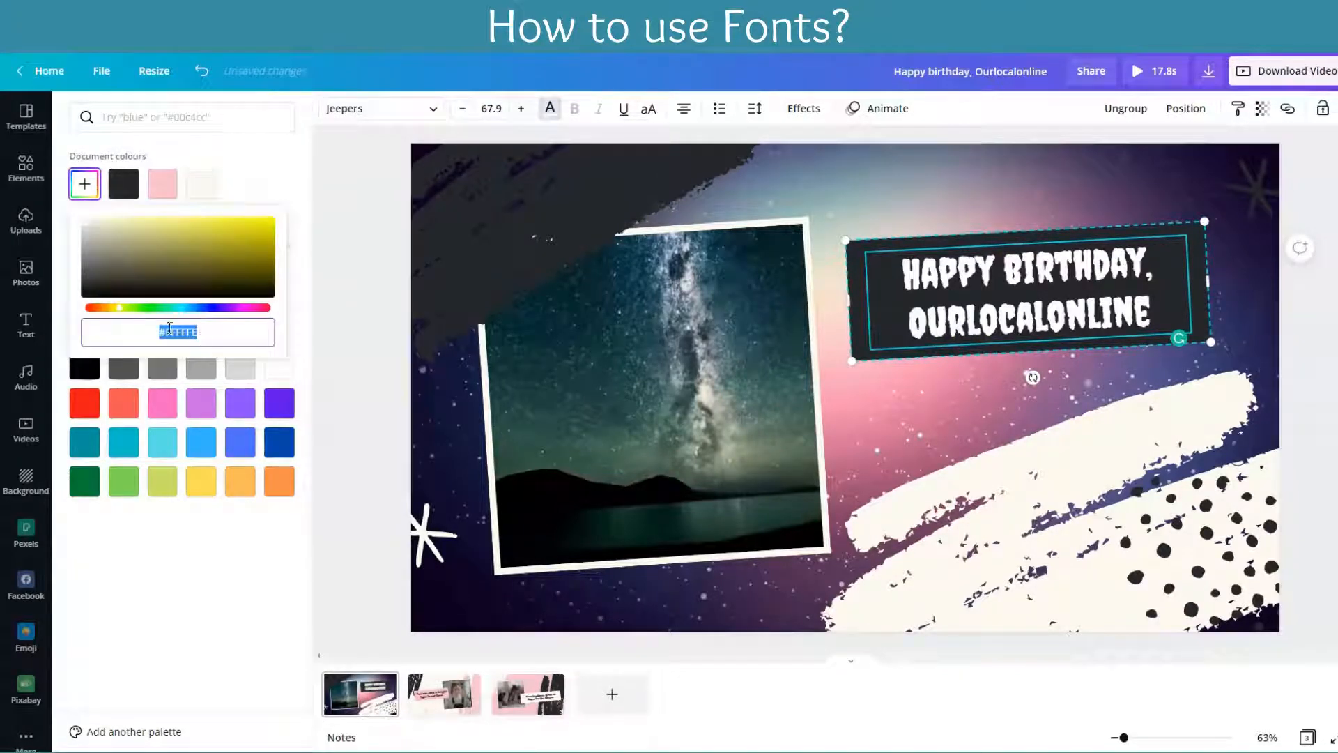
left_click_drag(116, 300, 232, 276)
left_click_drag(236, 333, 120, 332)
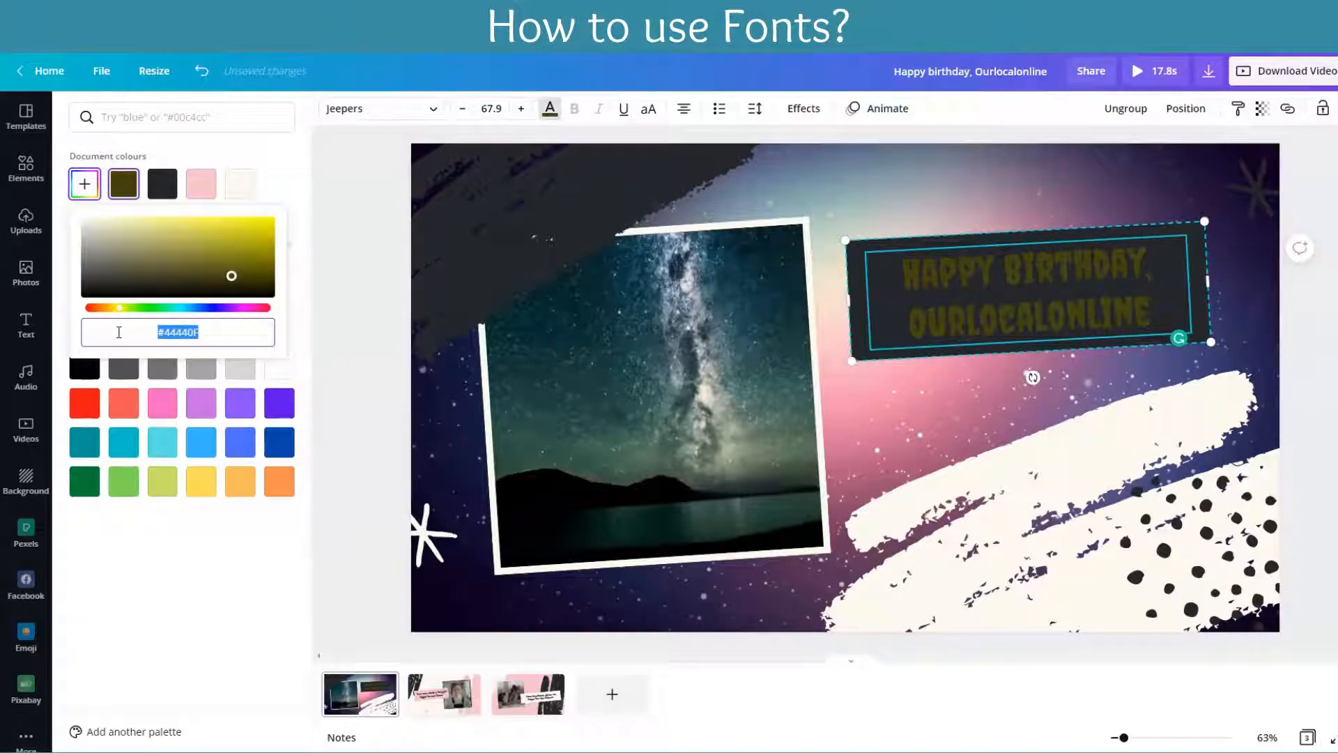
left_click(227, 337)
left_click(1038, 289)
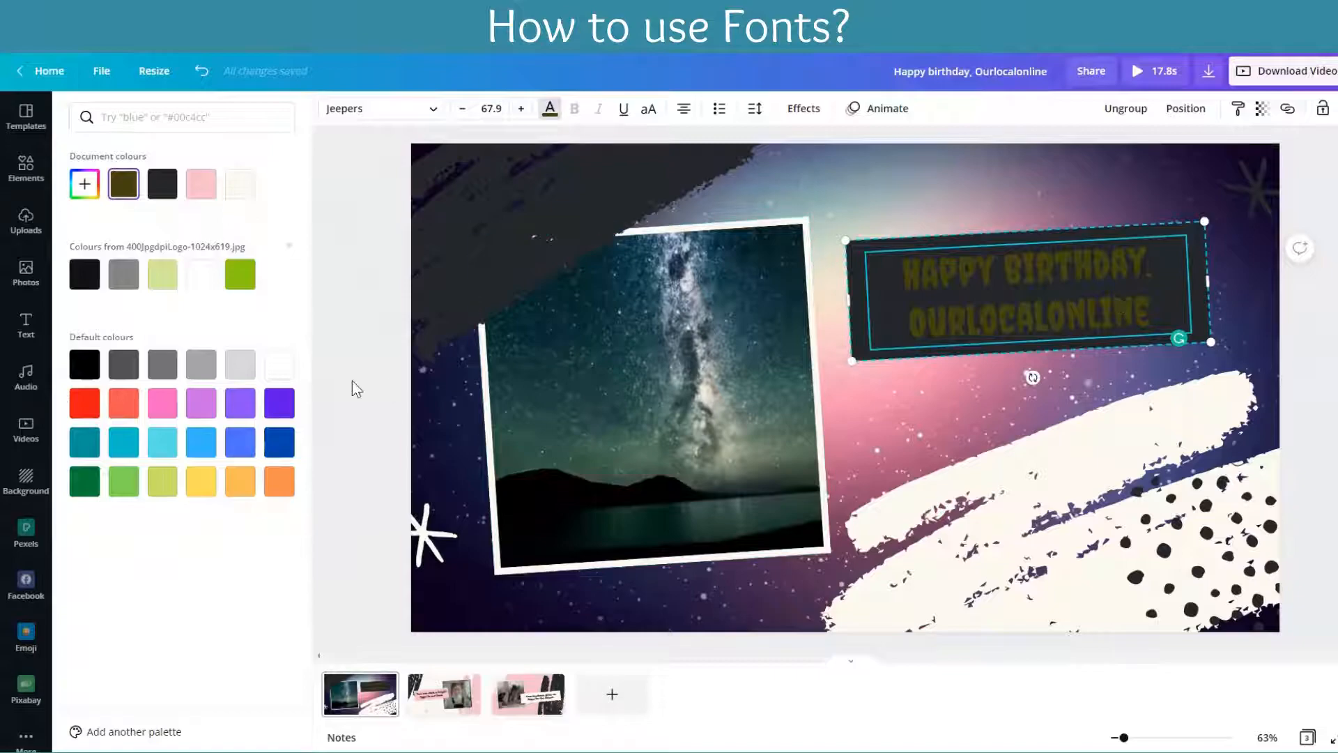
left_click(278, 364)
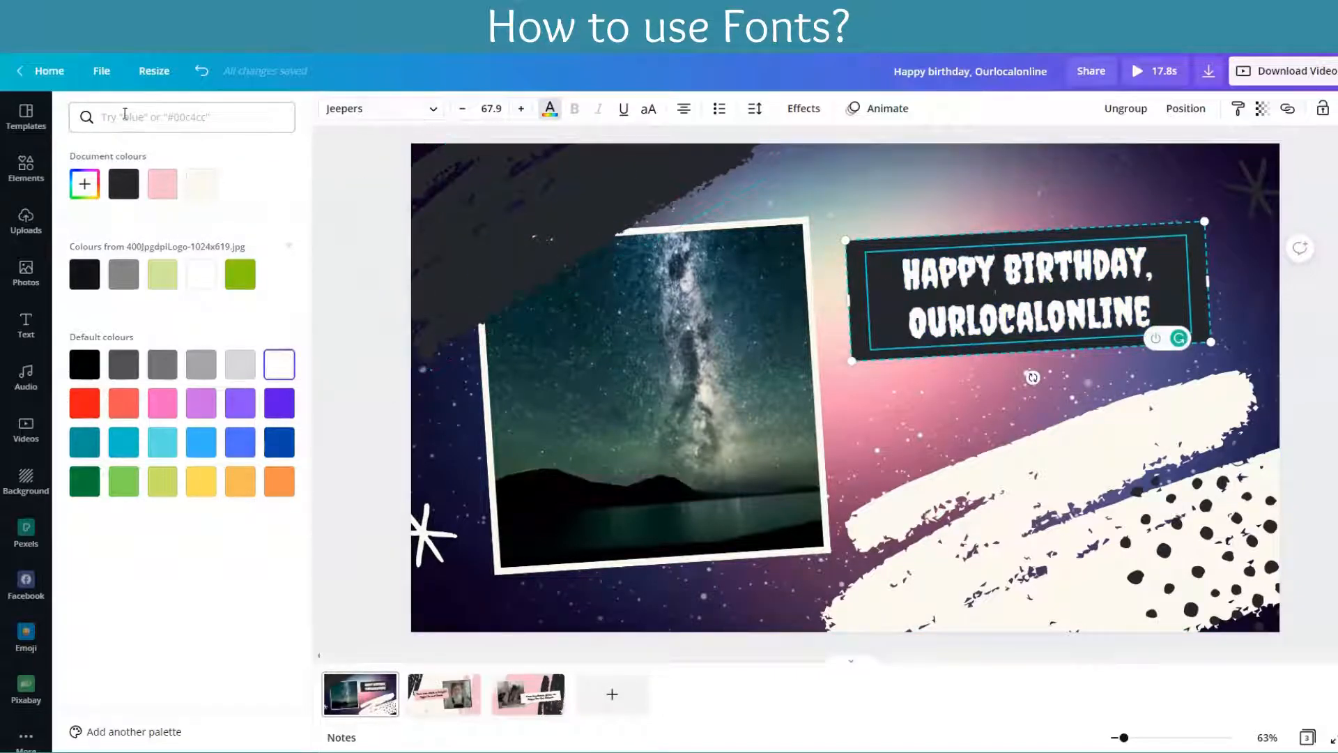
Step: Try the Evolve Sans and Findel fonts on the birthday heading
left_click(415, 109)
left_click(129, 227)
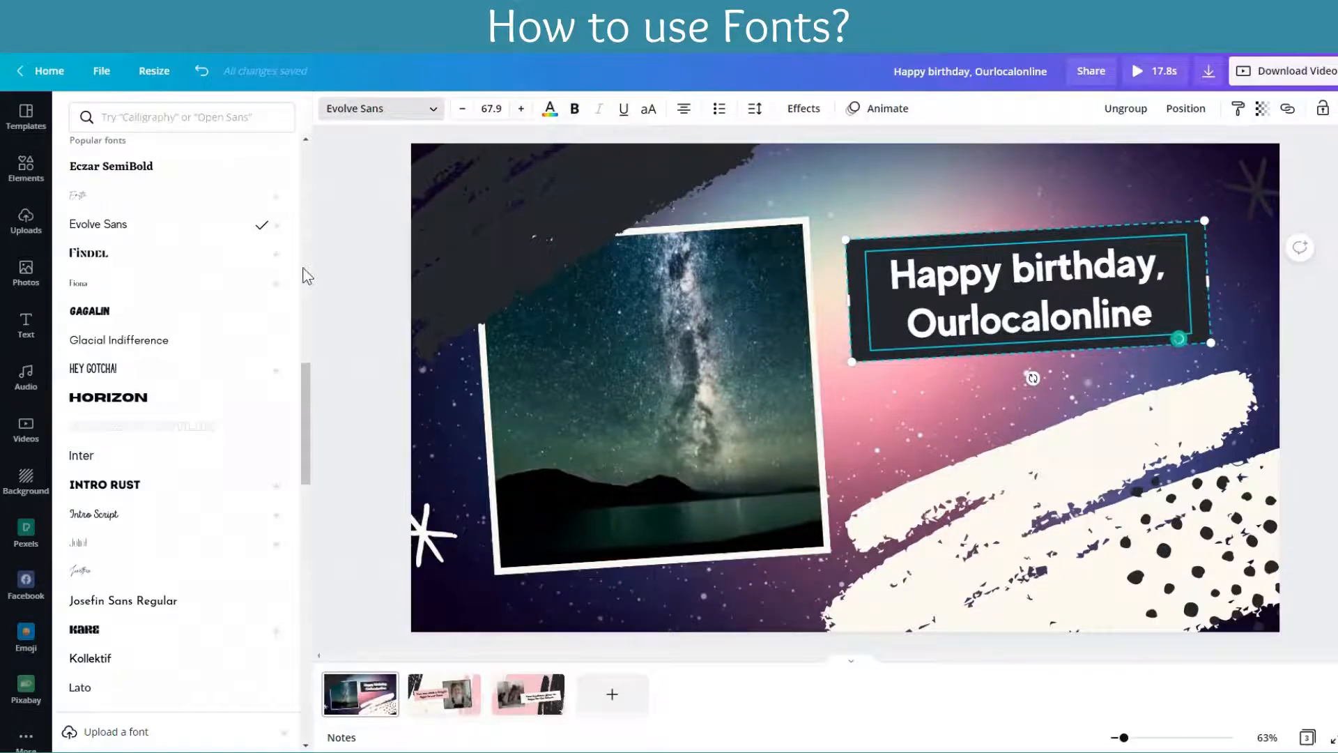
left_click(125, 252)
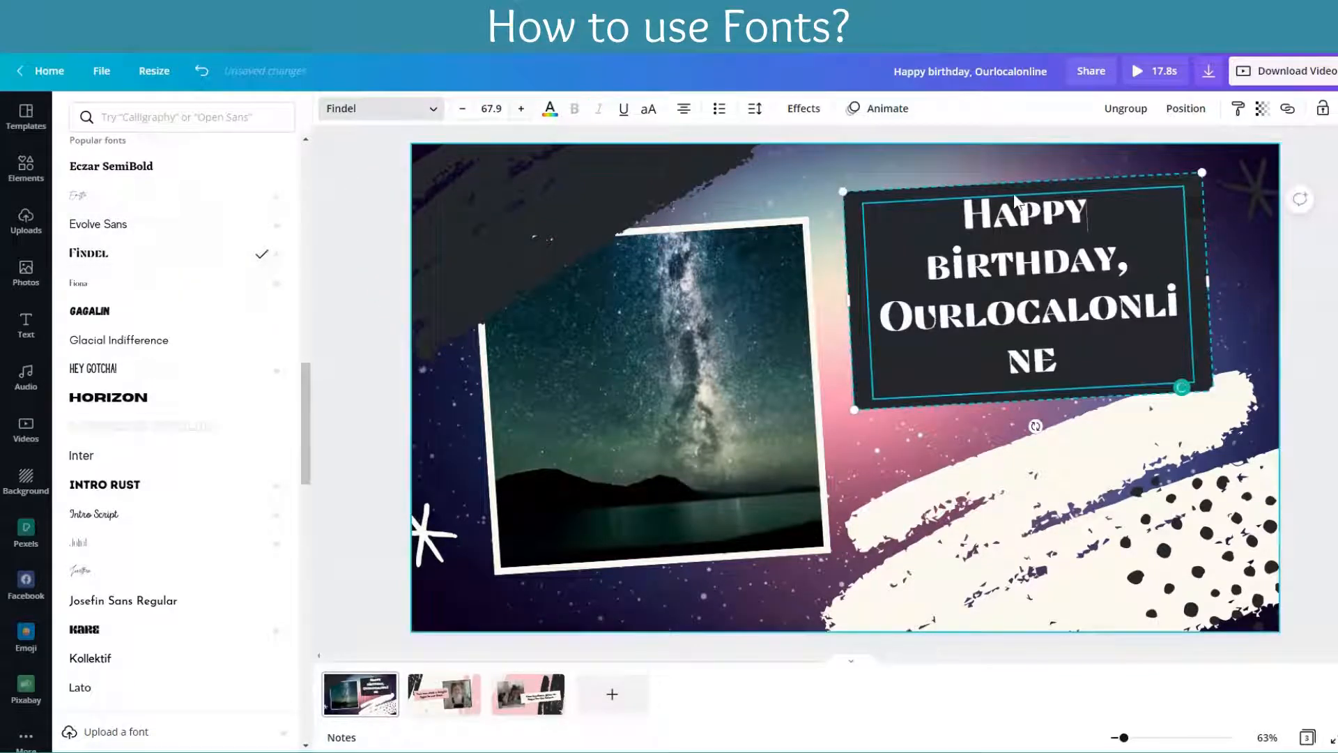
Step: Set the birthday heading's font to Aileron Regular from the popular fonts
left_click(363, 117)
left_click(422, 114)
scroll(132, 179, "up", 10)
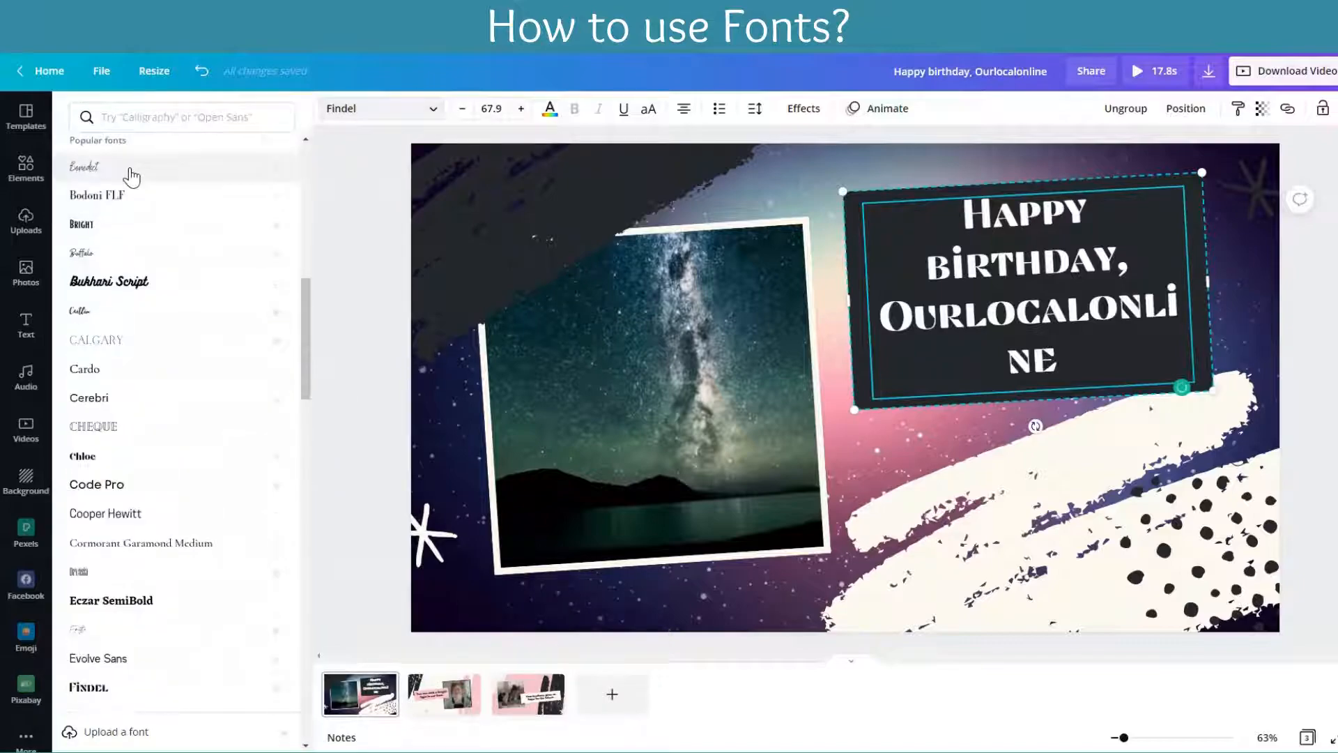
left_click(139, 182)
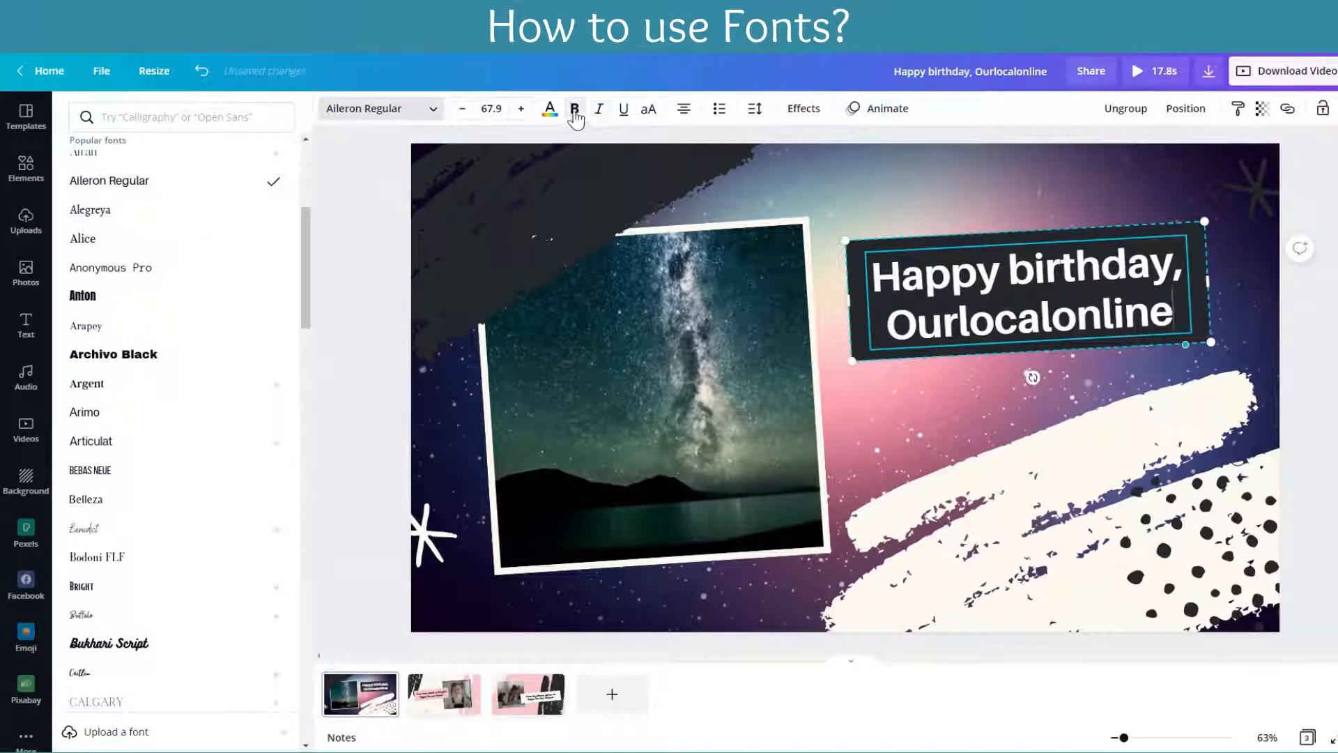
Step: Try italic on the whole birthday heading, and finally leave its text underlined without bold or italic
left_click(599, 111)
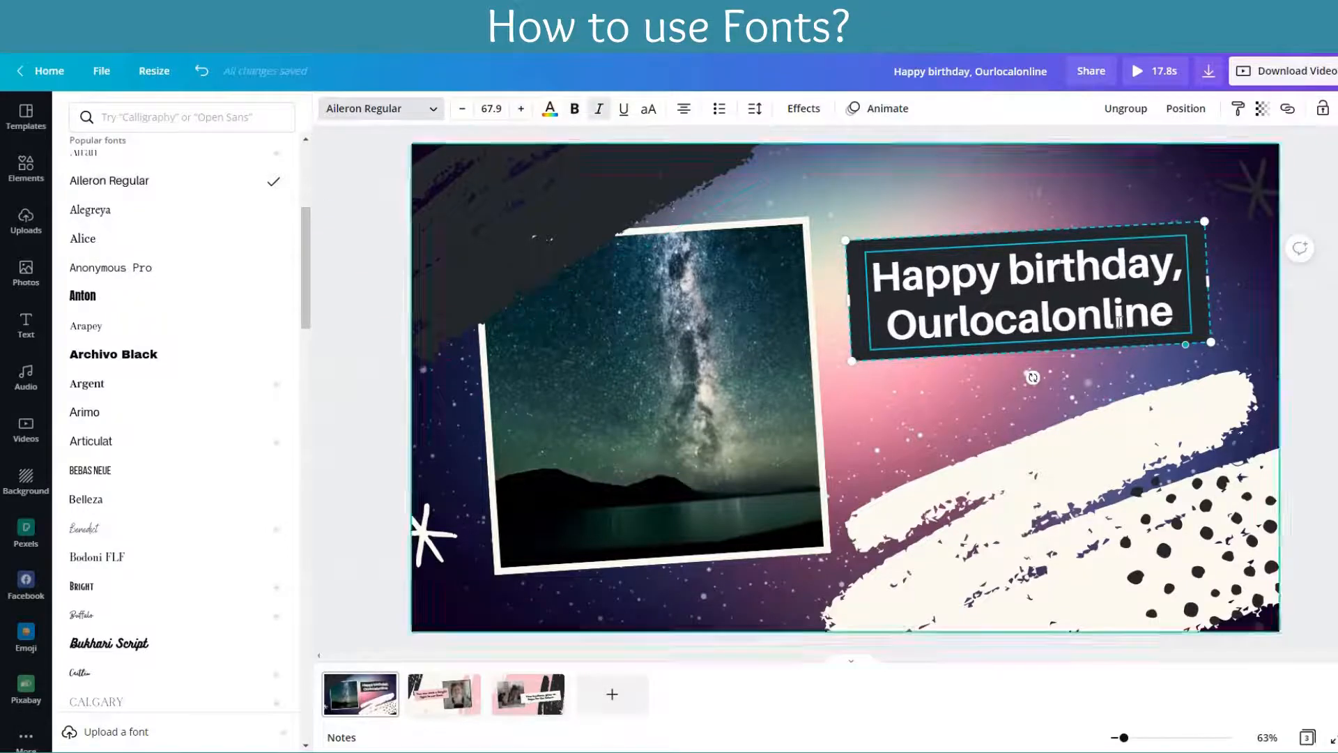
left_click_drag(1178, 314, 875, 265)
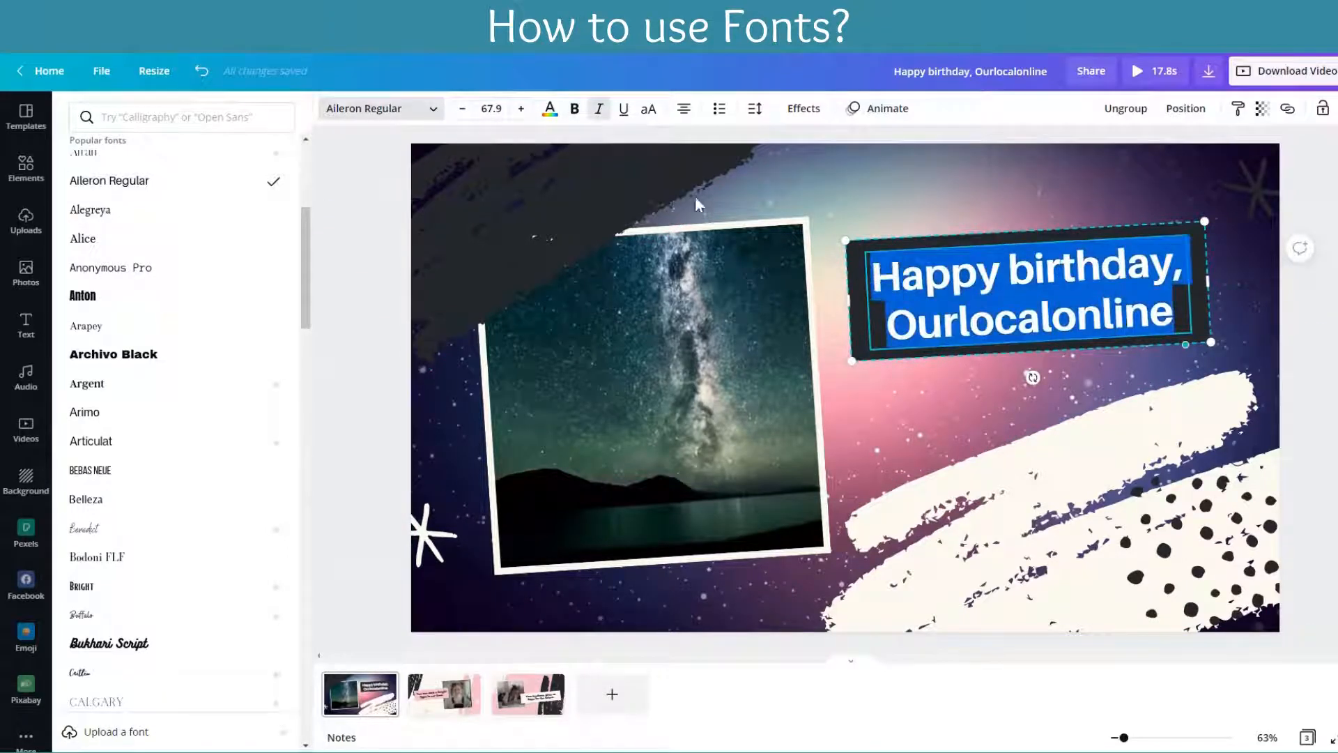
left_click(598, 109)
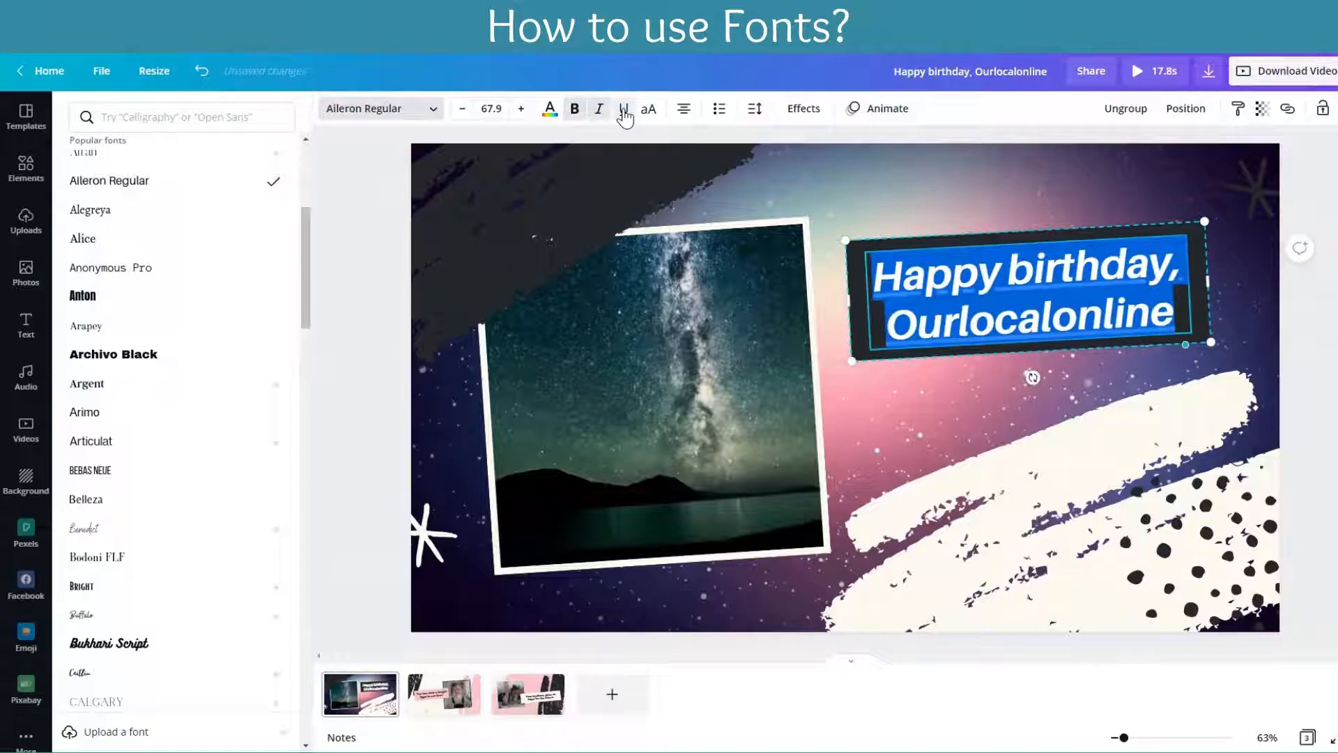
left_click(576, 109)
left_click(599, 110)
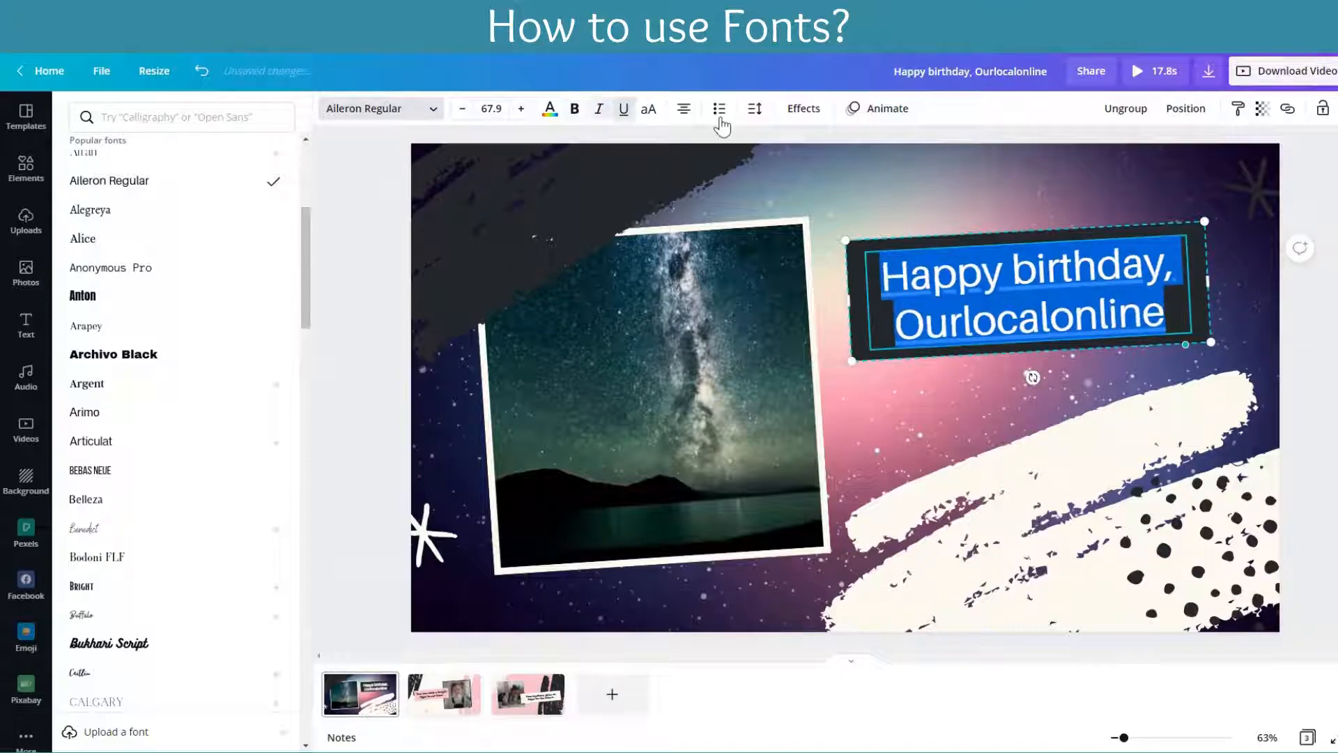
left_click(846, 278)
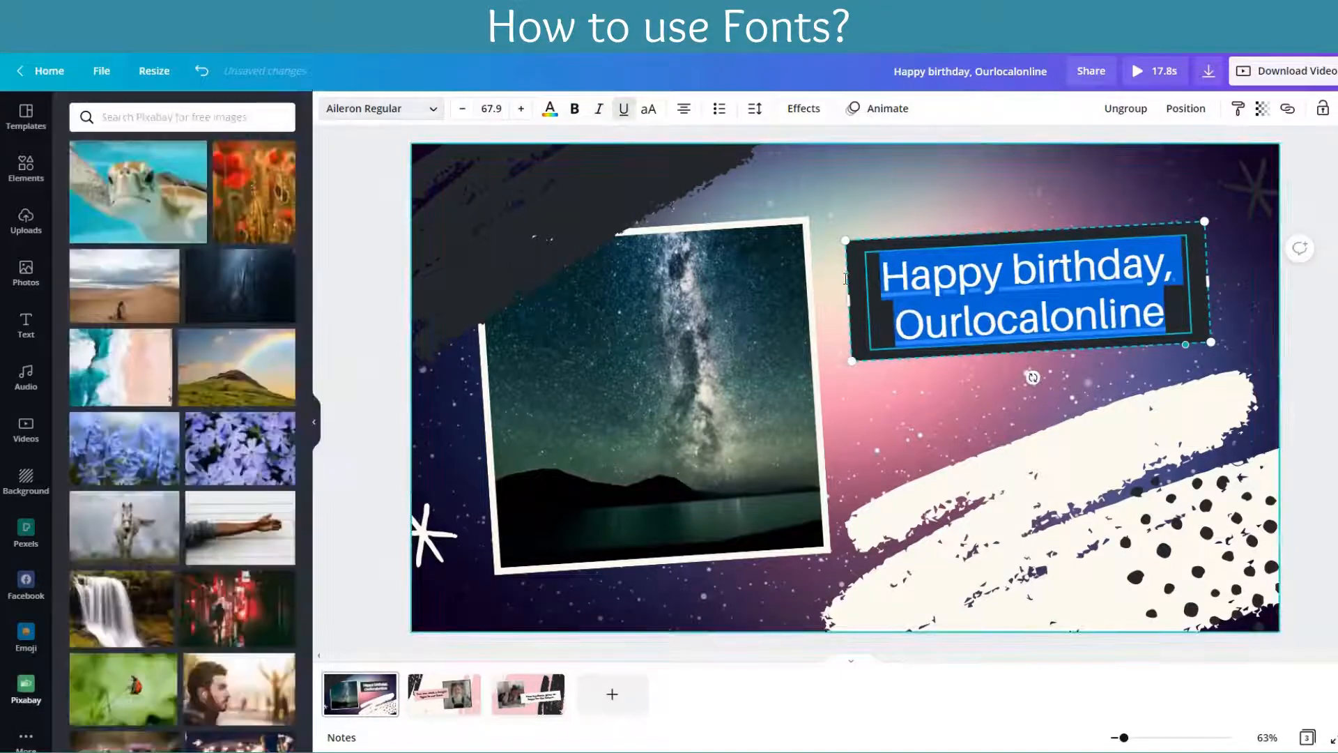
Step: Try the other text alignments on the birthday heading, including justified, and finally align it right
left_click(684, 110)
left_click(683, 113)
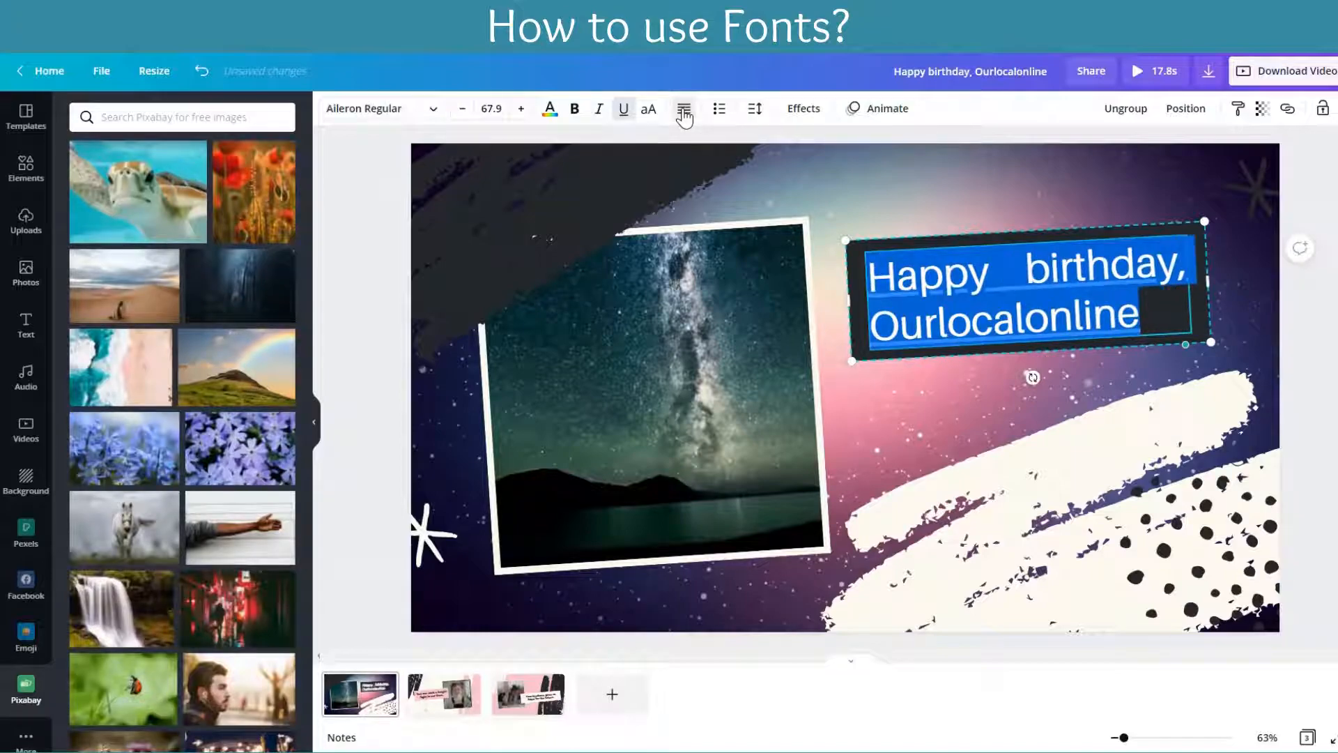
left_click(683, 113)
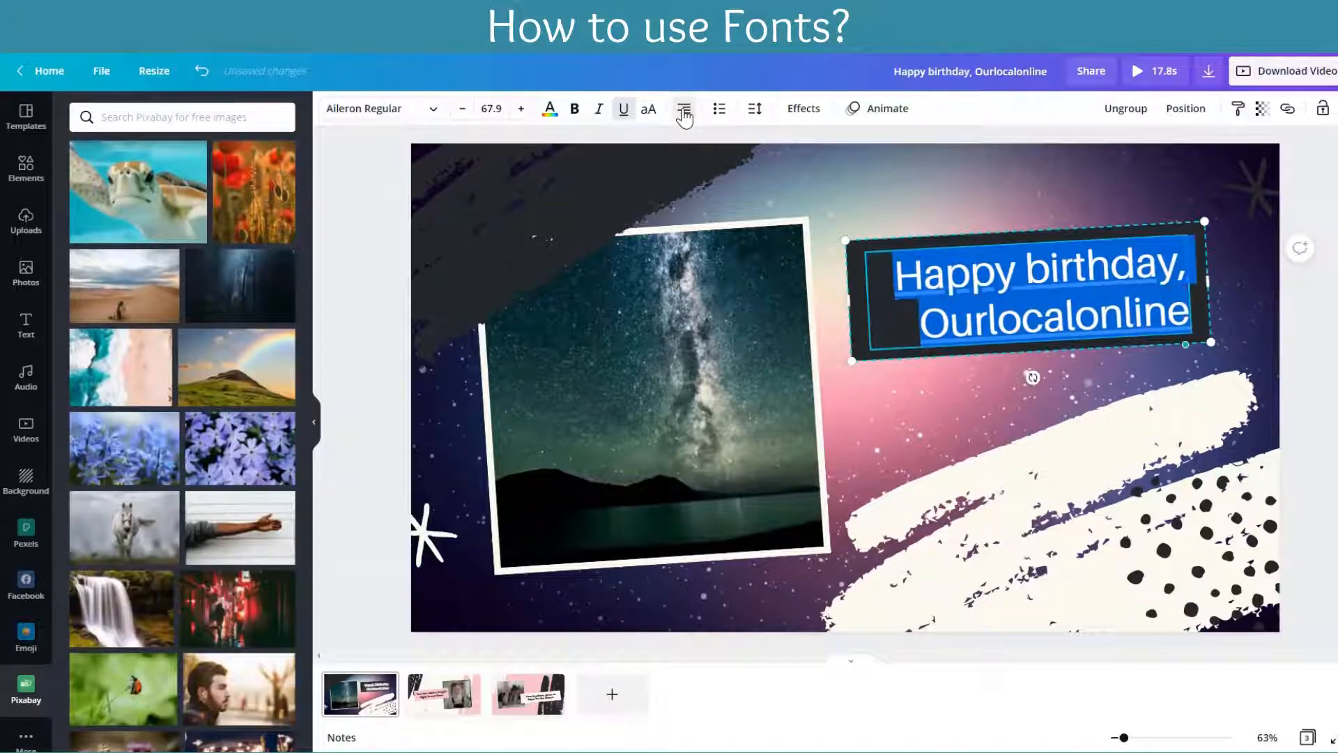
Step: Try bulleted and numbered list formatting on the birthday heading, and finally remove the list
left_click(719, 109)
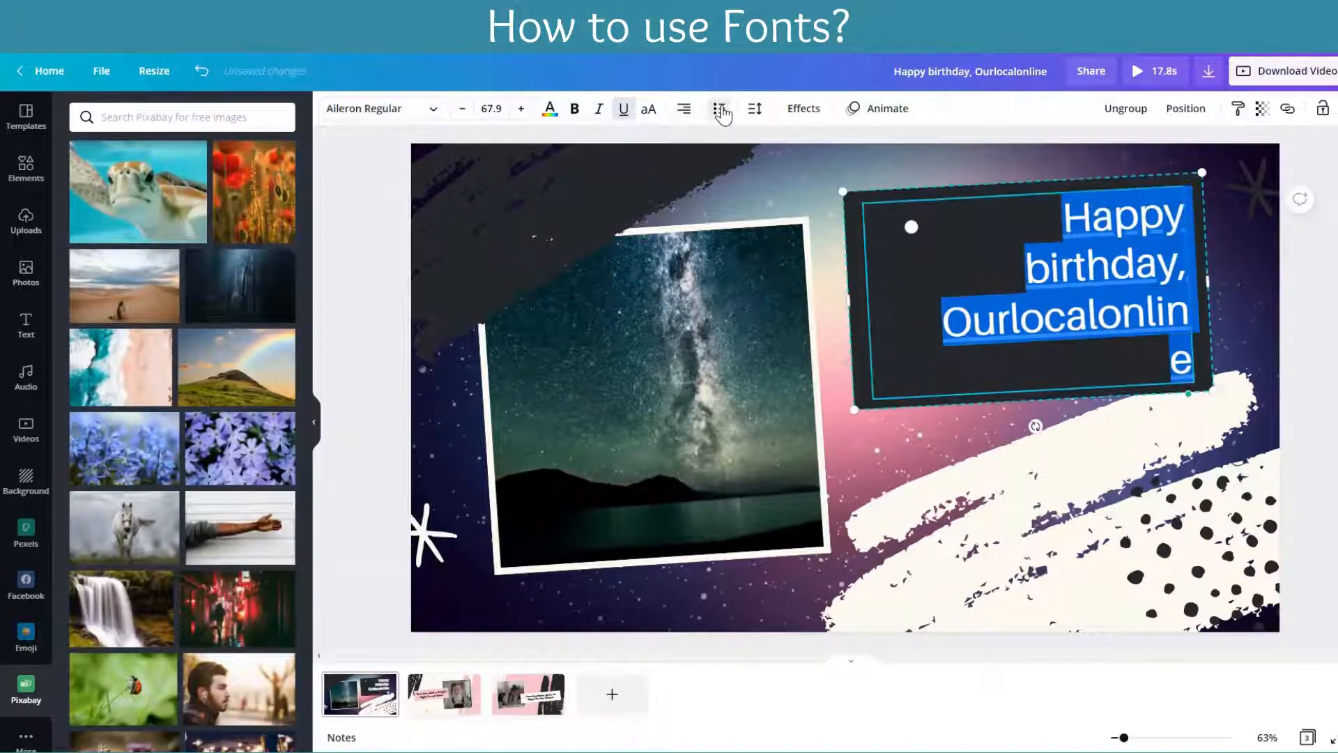
left_click(904, 450)
left_click(1069, 260)
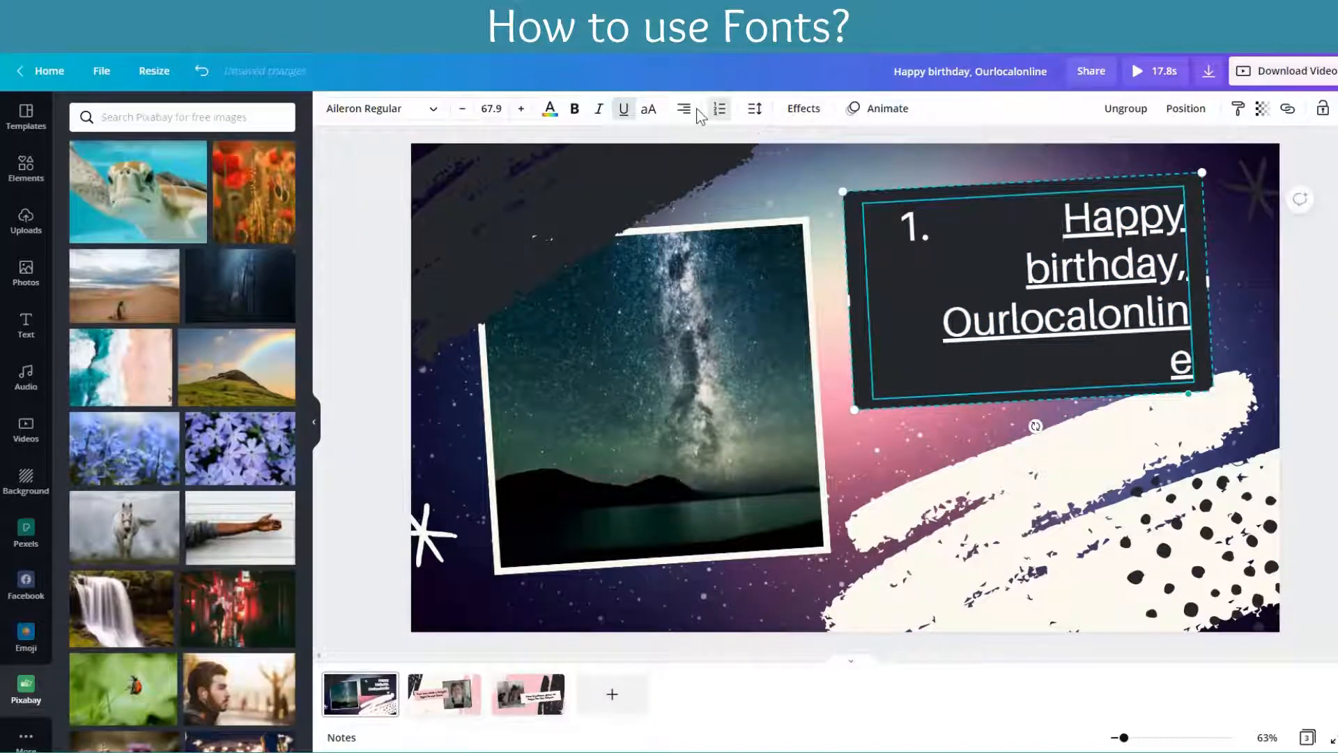
left_click(719, 110)
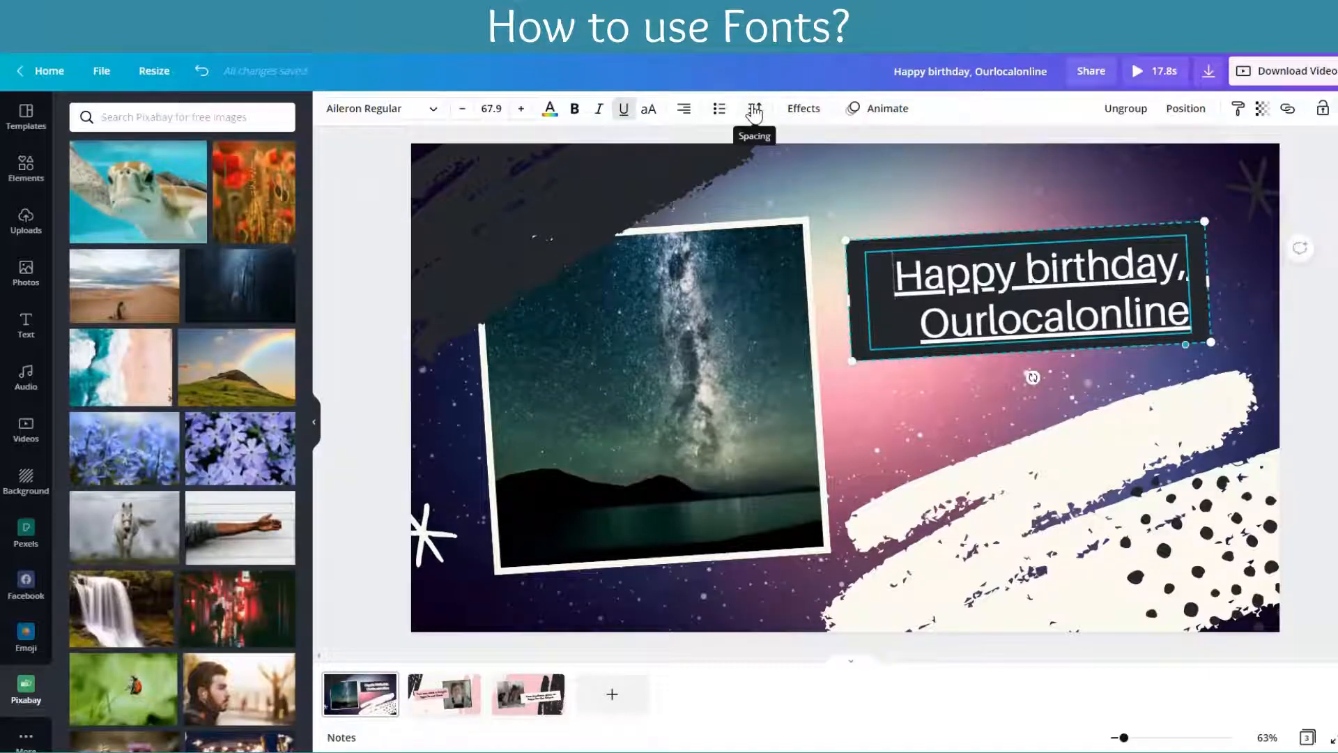
Step: Set the birthday heading's letter spacing to 61 and its line spacing to 1.07
left_click(755, 110)
left_click_drag(856, 166, 875, 195)
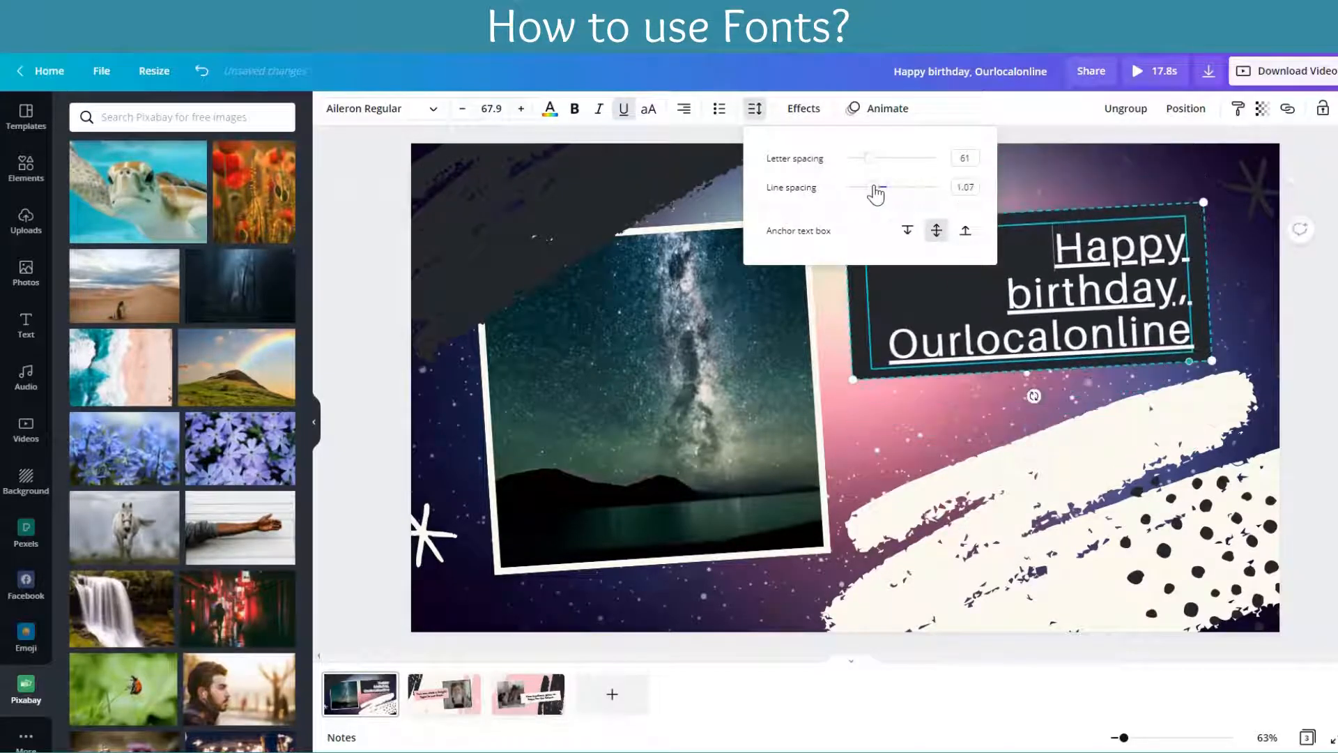
left_click(1085, 161)
left_click(1101, 279)
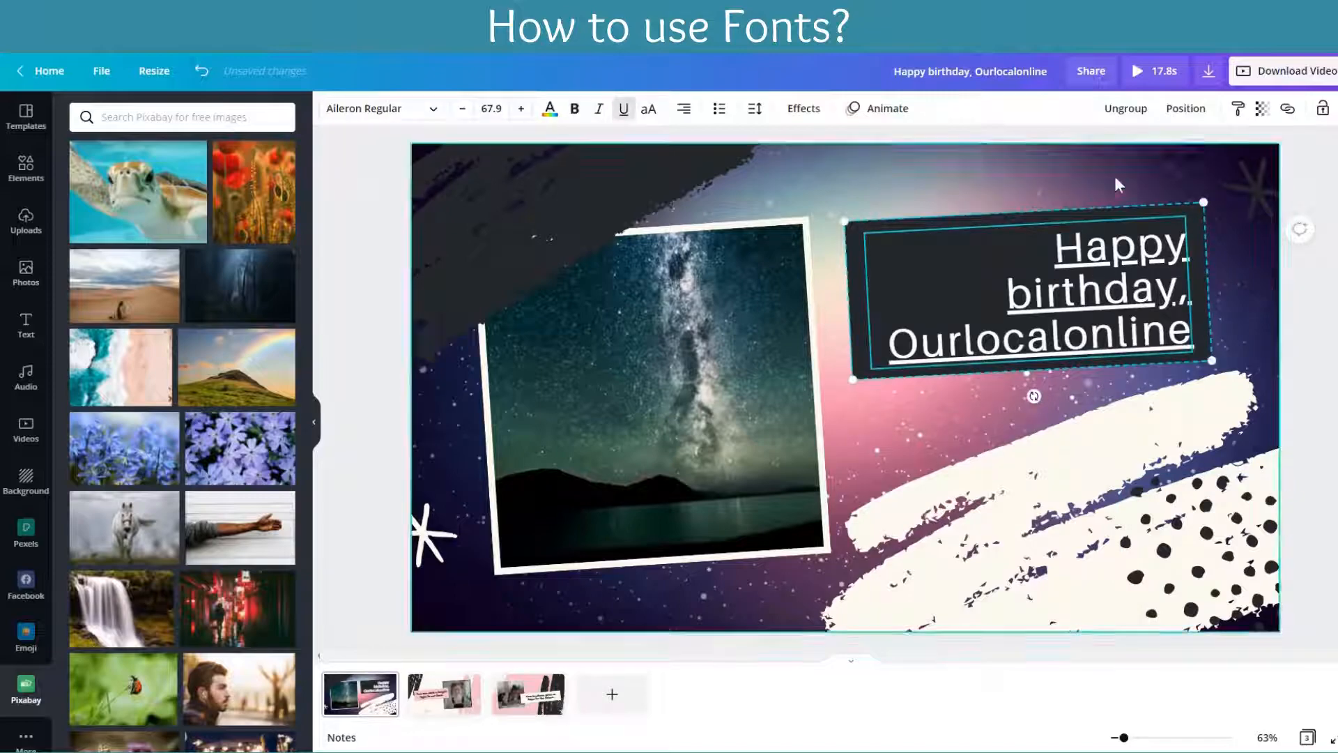
Step: Try the vertical and horizontal page alignments on the birthday heading, and finally move it back beside the photo
left_click(1187, 109)
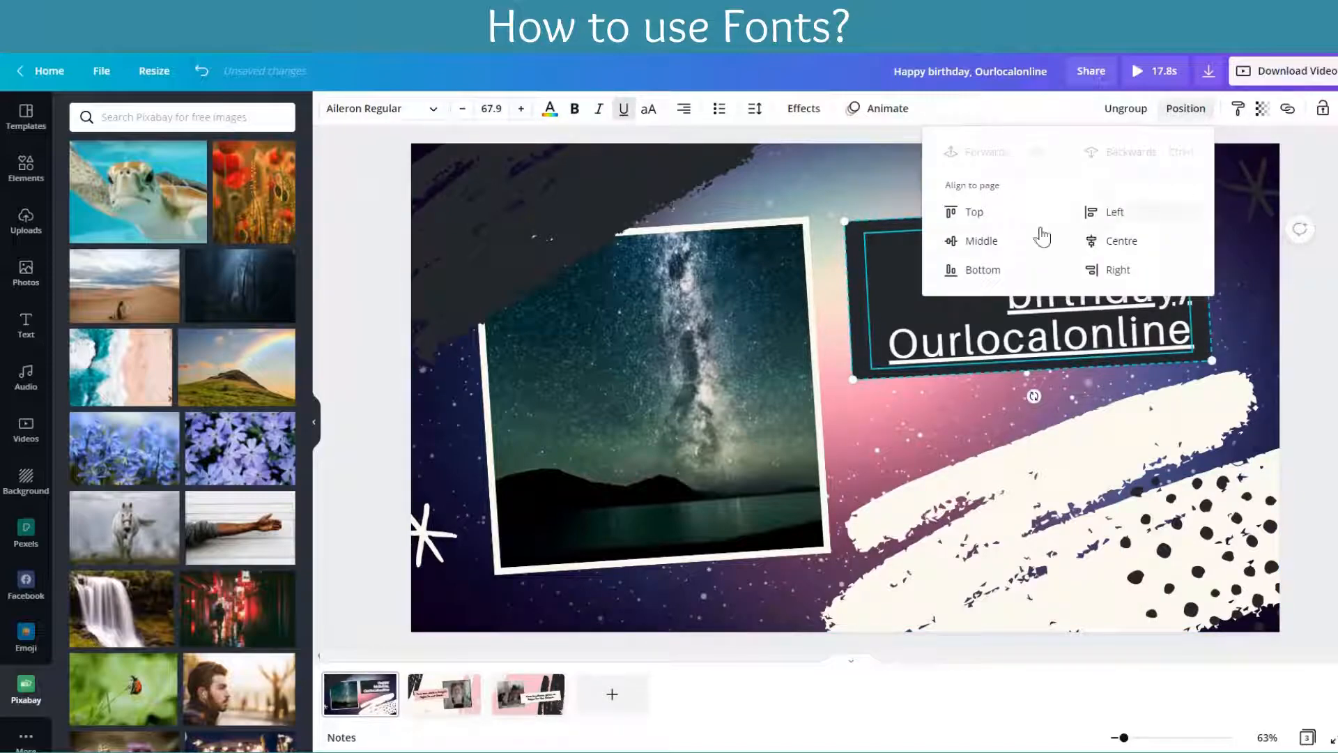
left_click(967, 213)
left_click(982, 243)
left_click(1006, 273)
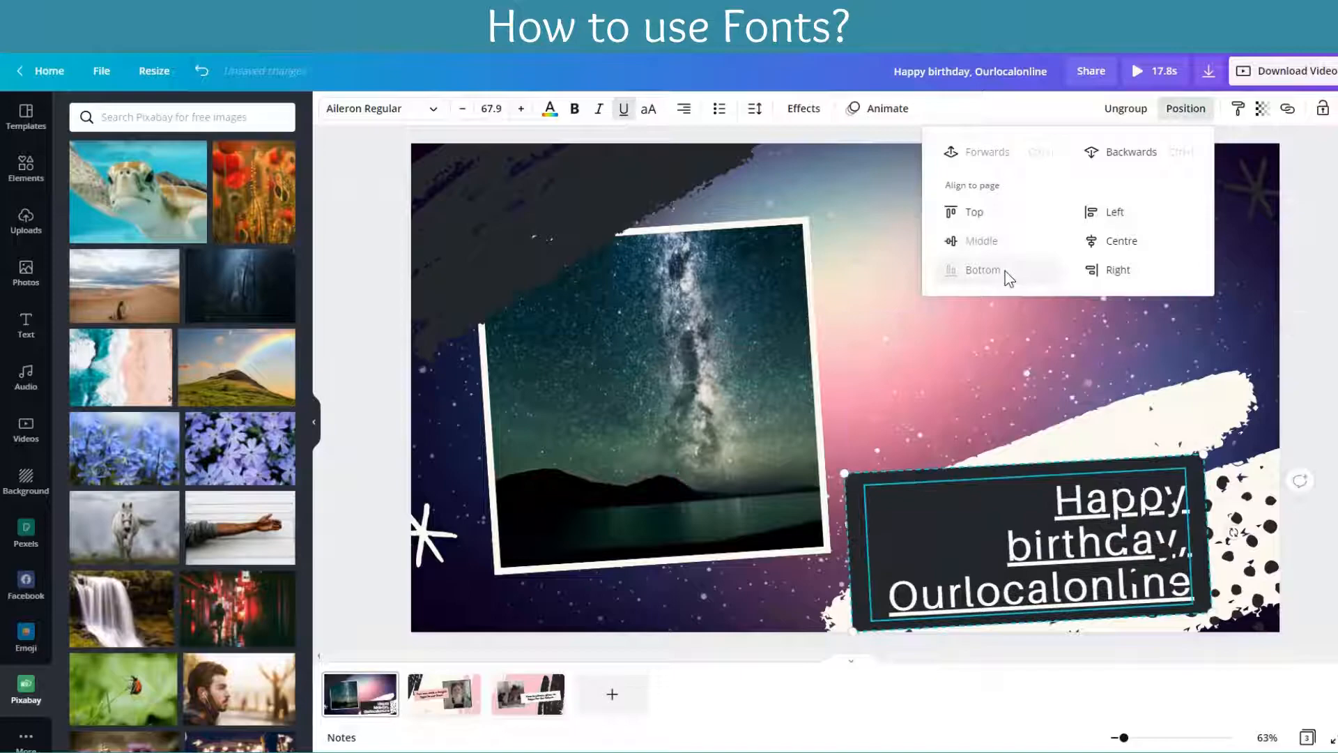
left_click(1115, 241)
left_click(1118, 270)
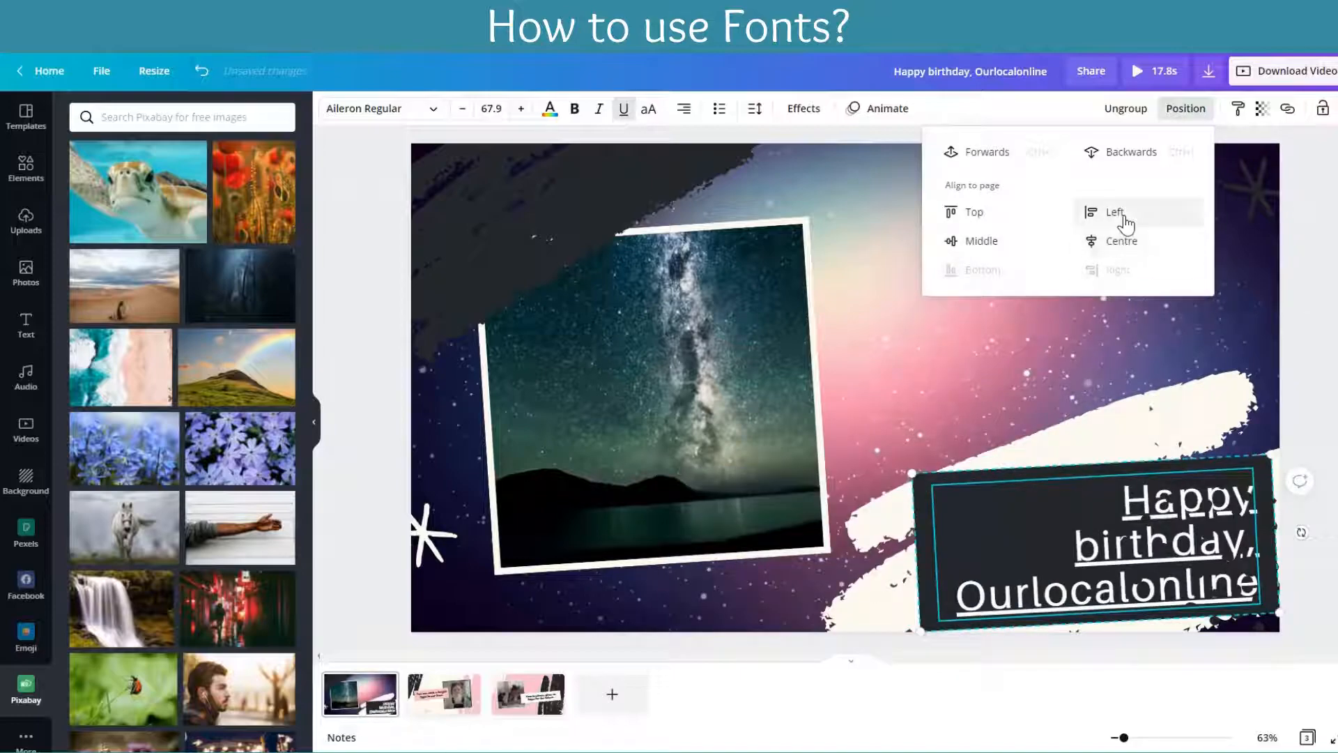
left_click(1118, 213)
left_click(789, 454)
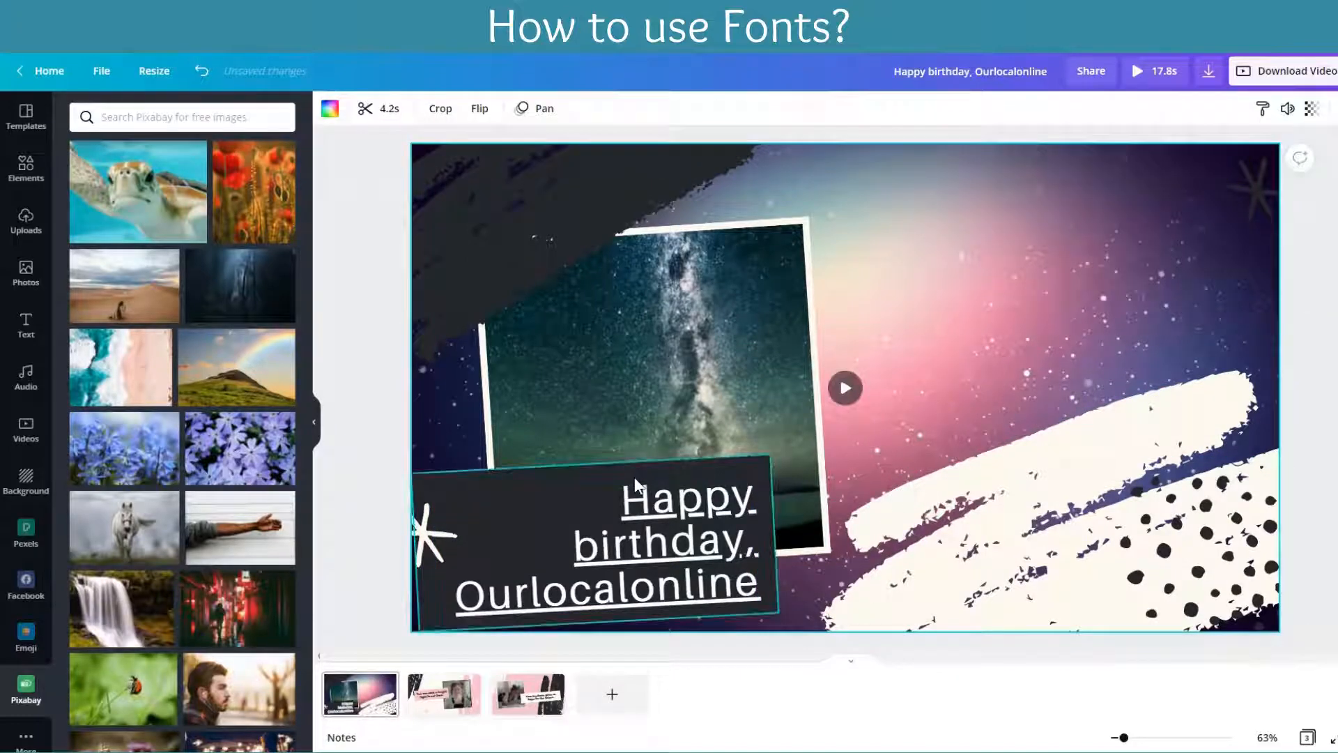
left_click_drag(643, 467, 1078, 216)
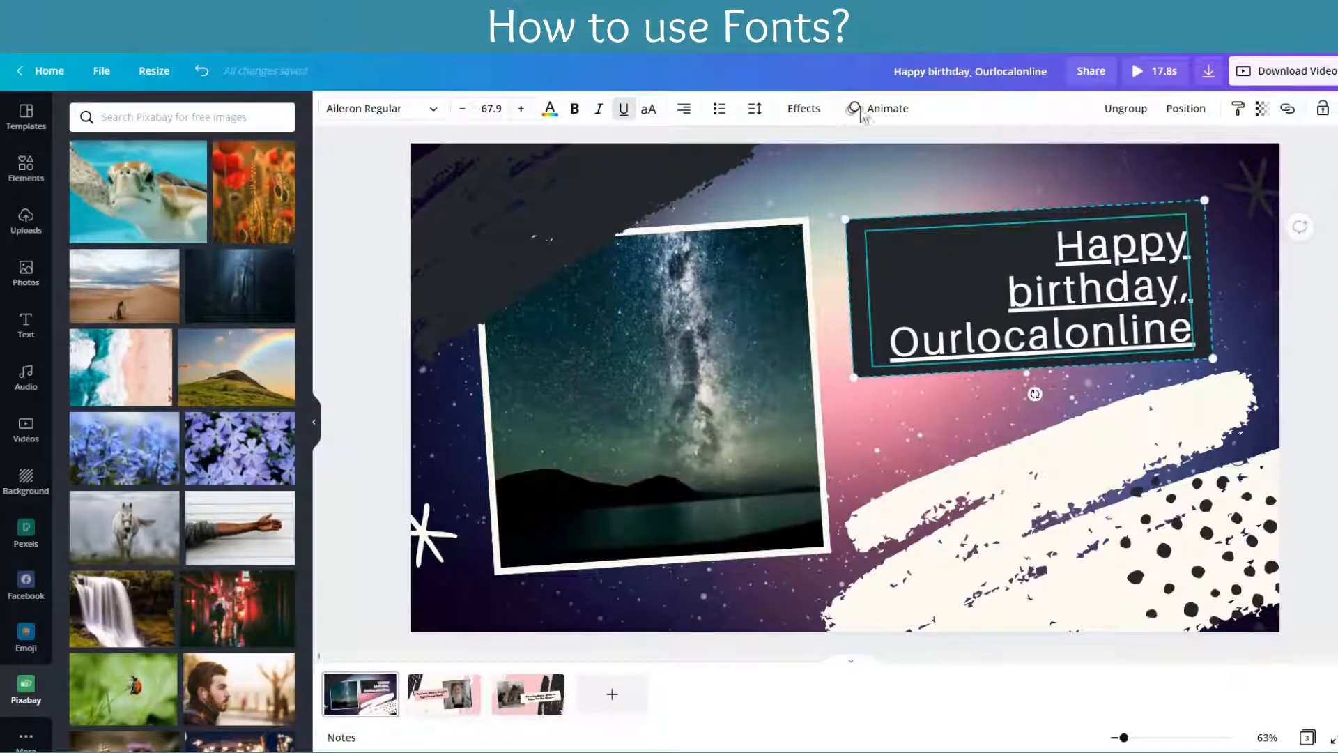
Step: Try the Shadow, Splice and Glitch text effects on the birthday heading
left_click(990, 170)
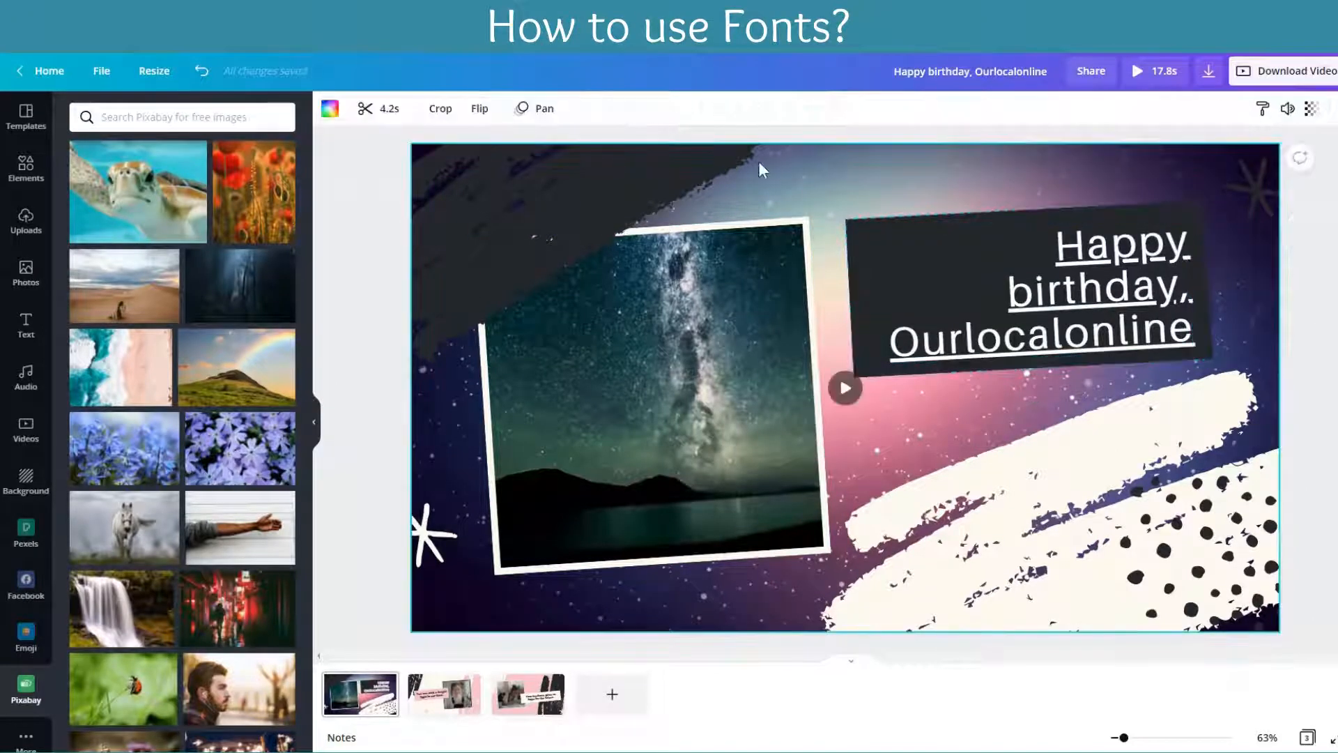
left_click(960, 232)
left_click(804, 108)
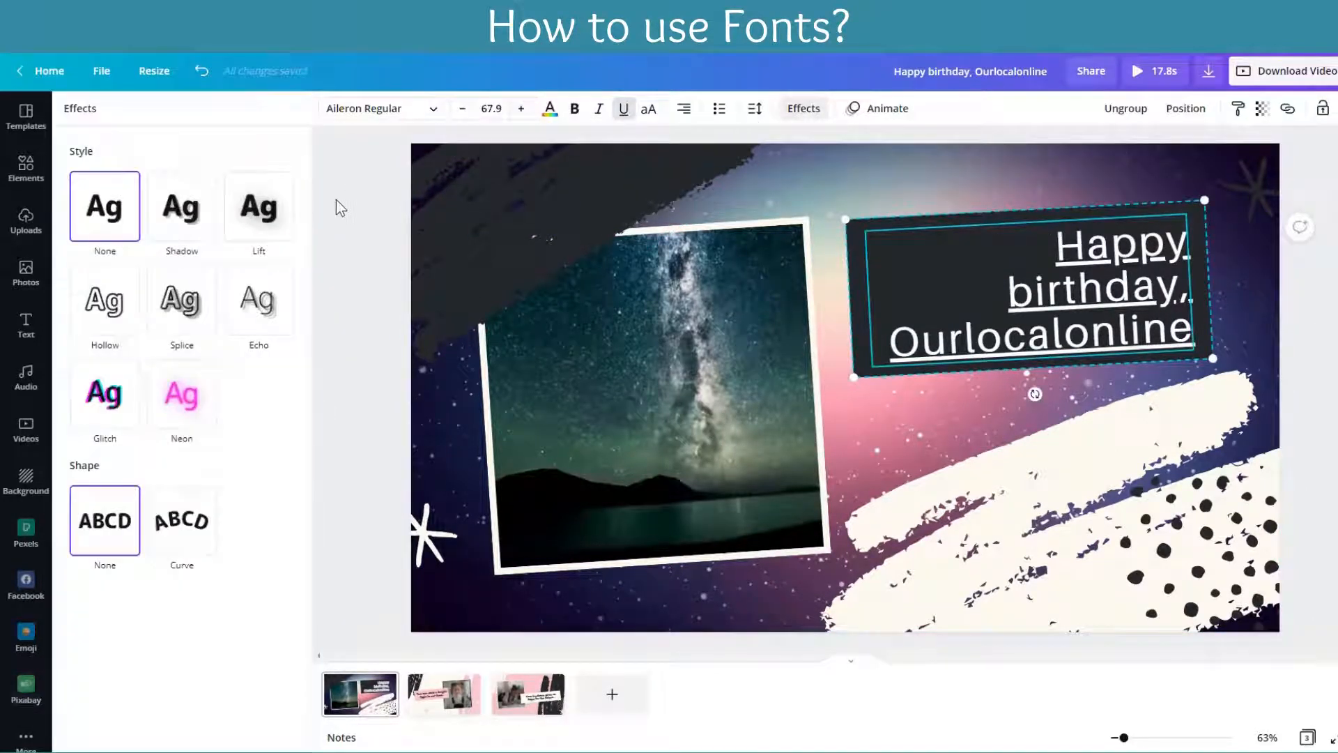
left_click(180, 209)
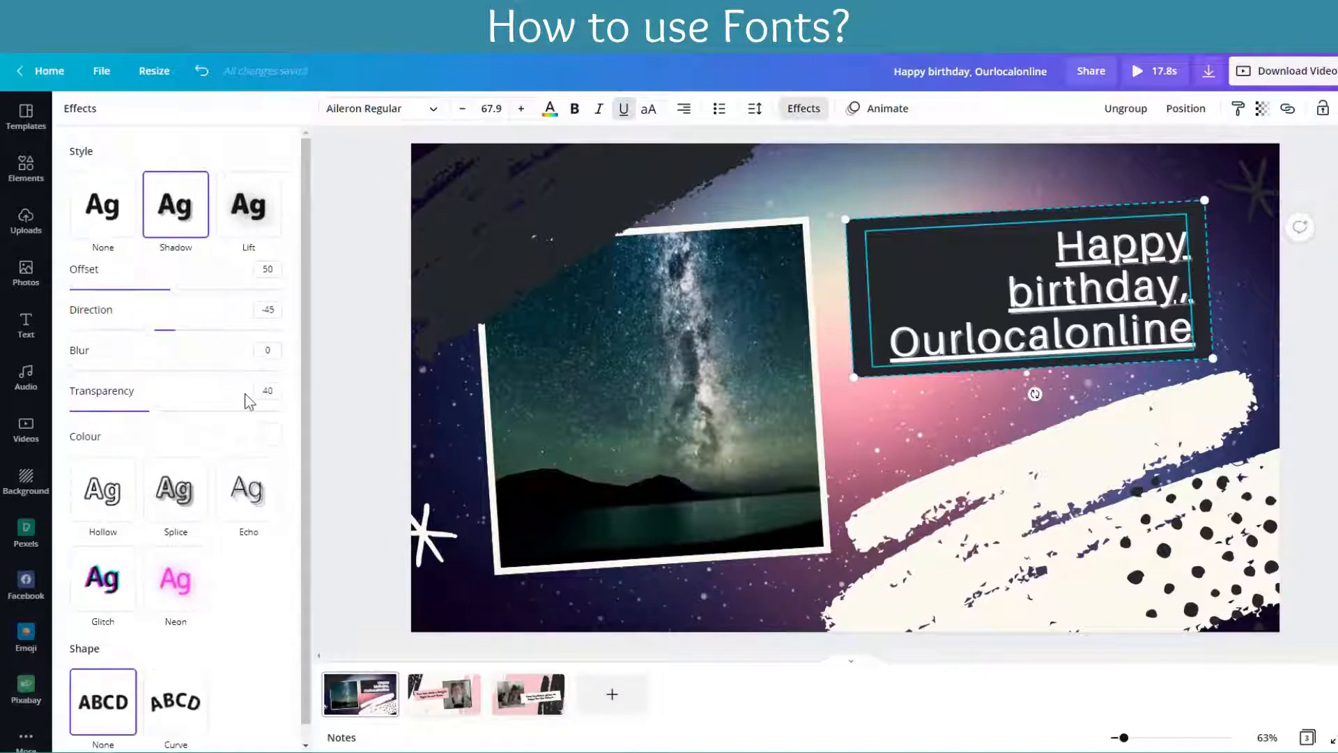
left_click(178, 488)
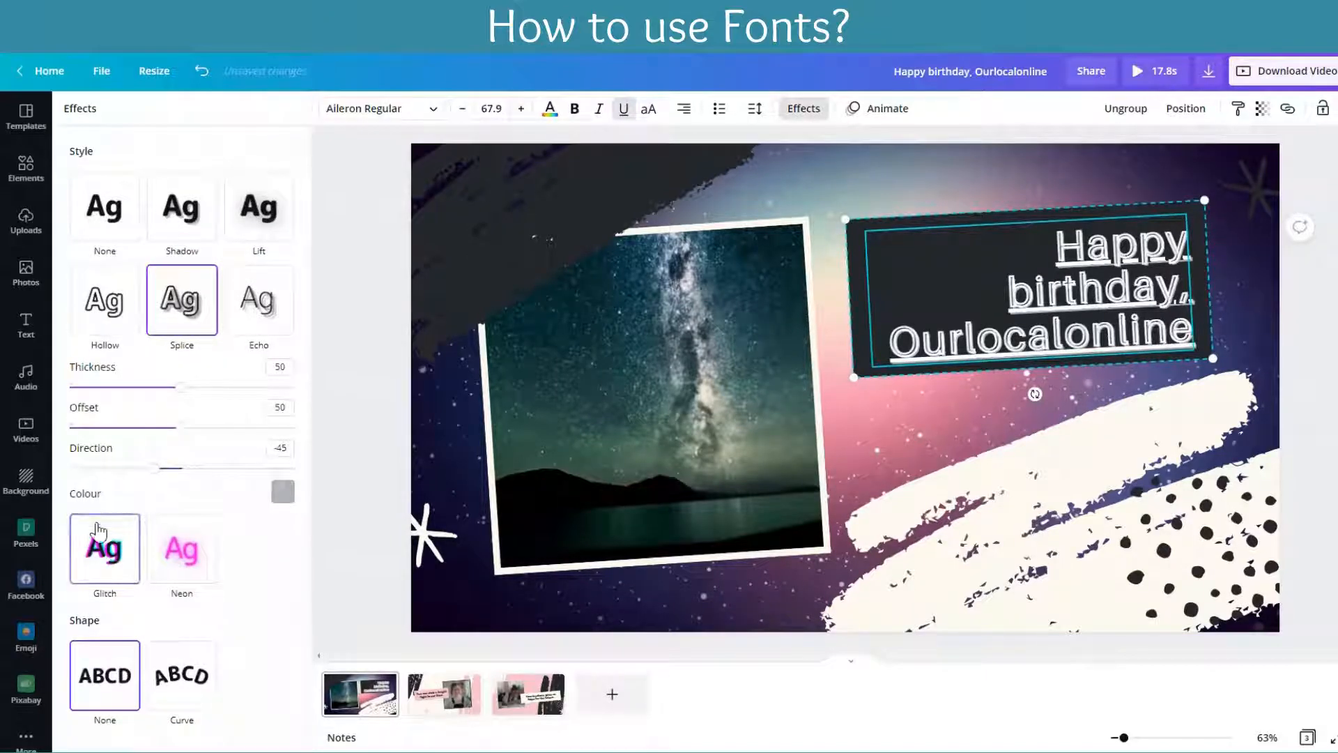
left_click(101, 554)
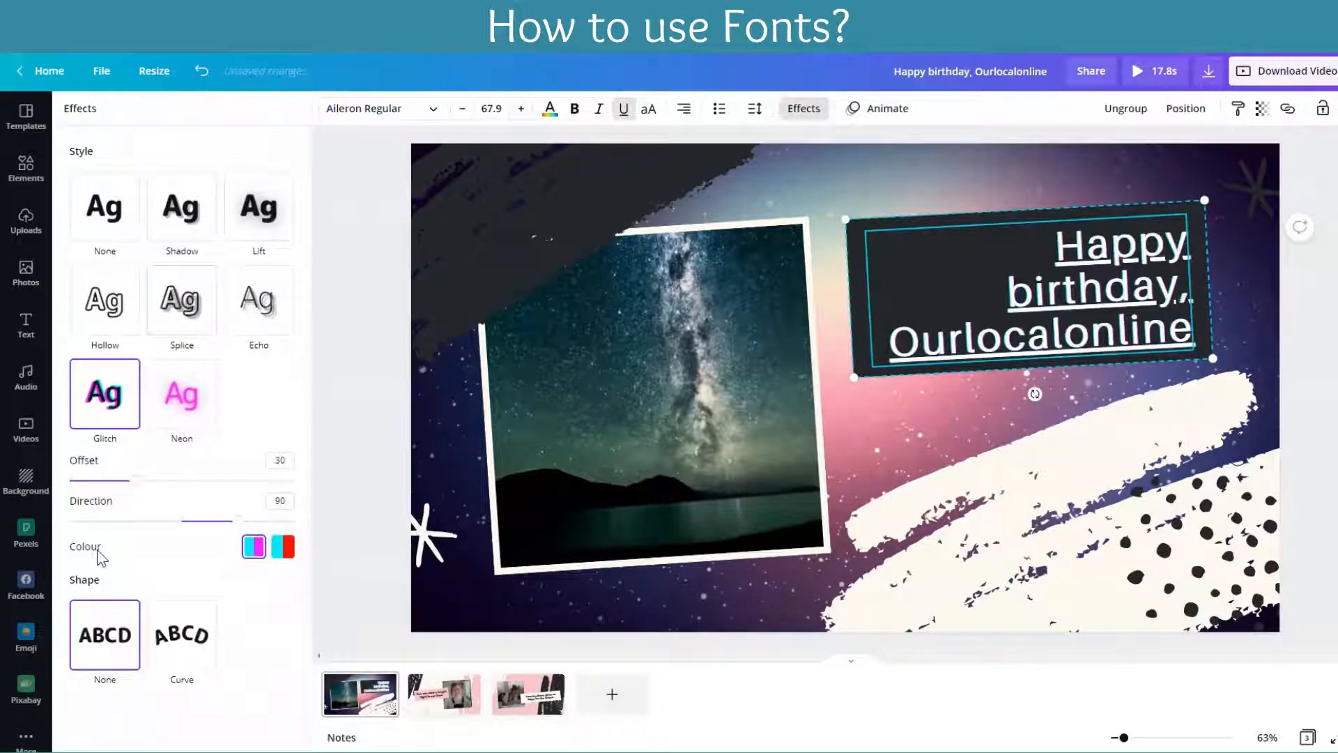
Step: Try the Curve shape on the birthday heading together with the Splice style
left_click(181, 649)
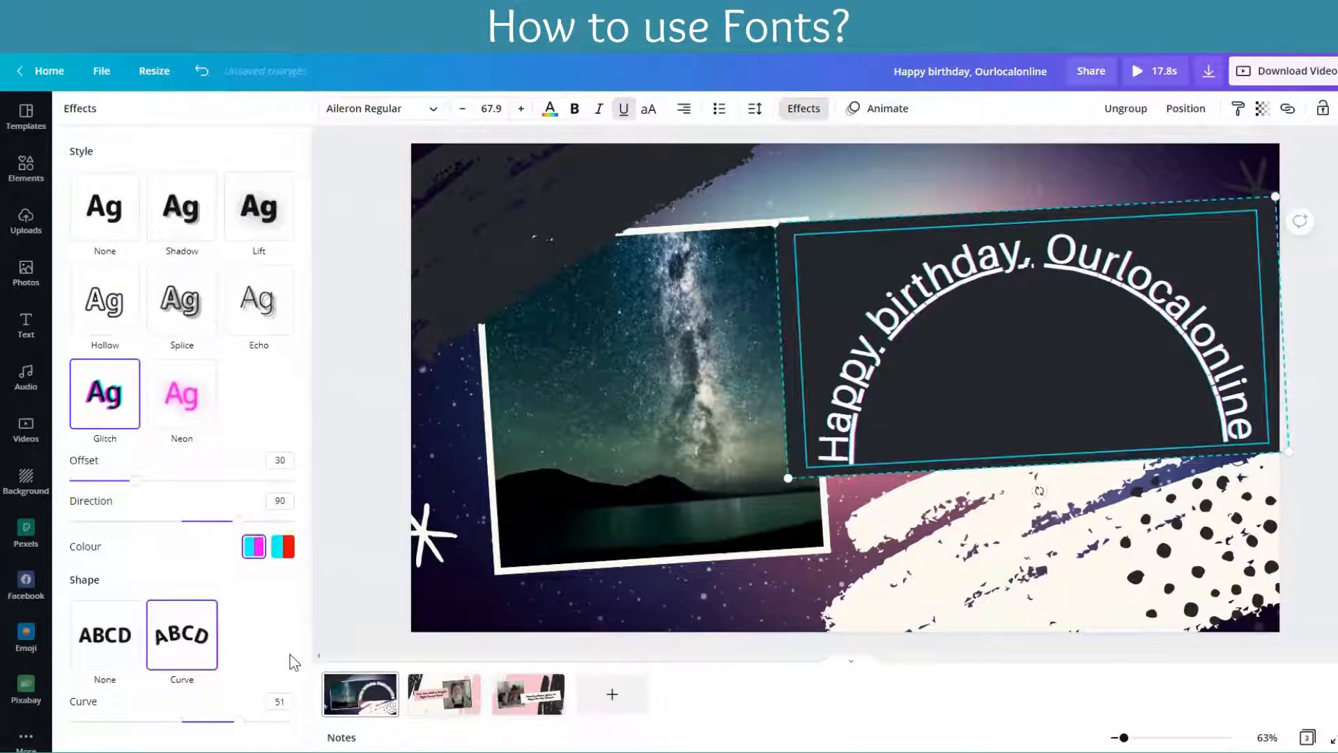
left_click(180, 306)
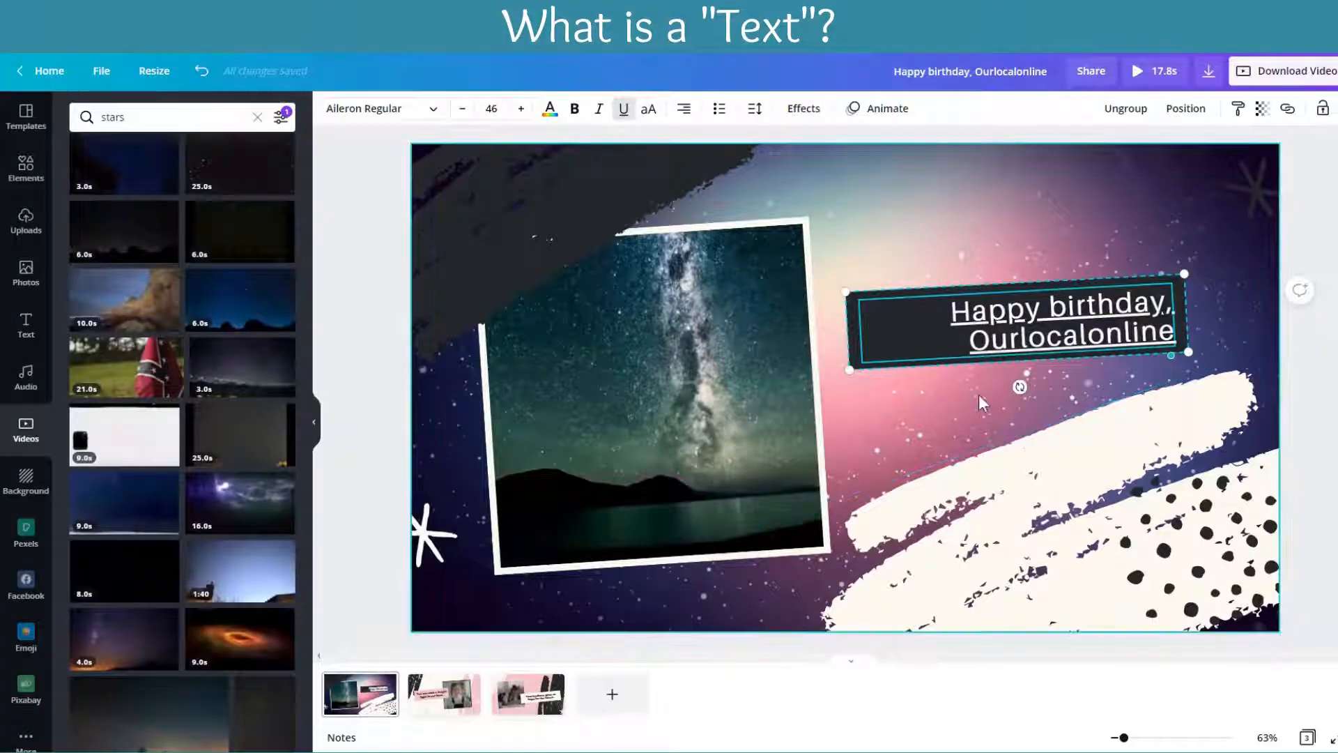
left_click(978, 394)
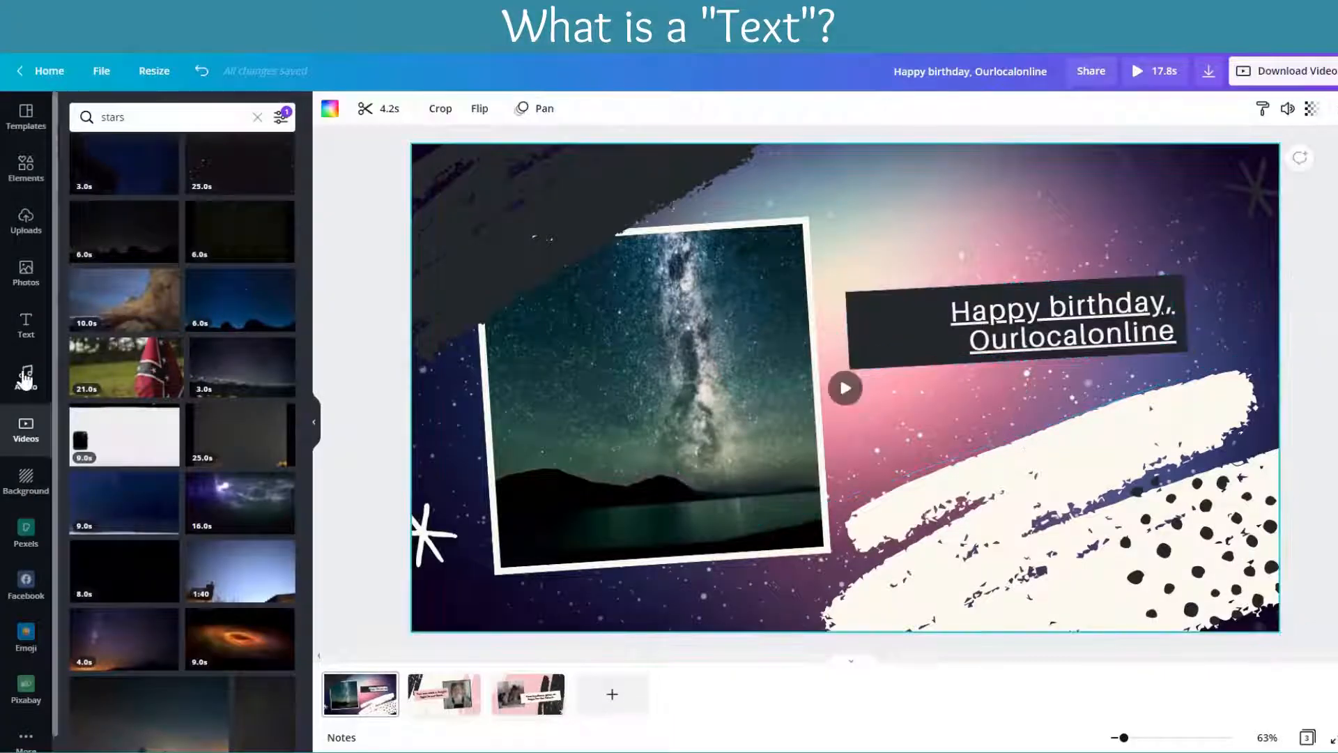
Step: Add a new heading reading "Ourlocalonline" above the birthday heading
left_click(27, 324)
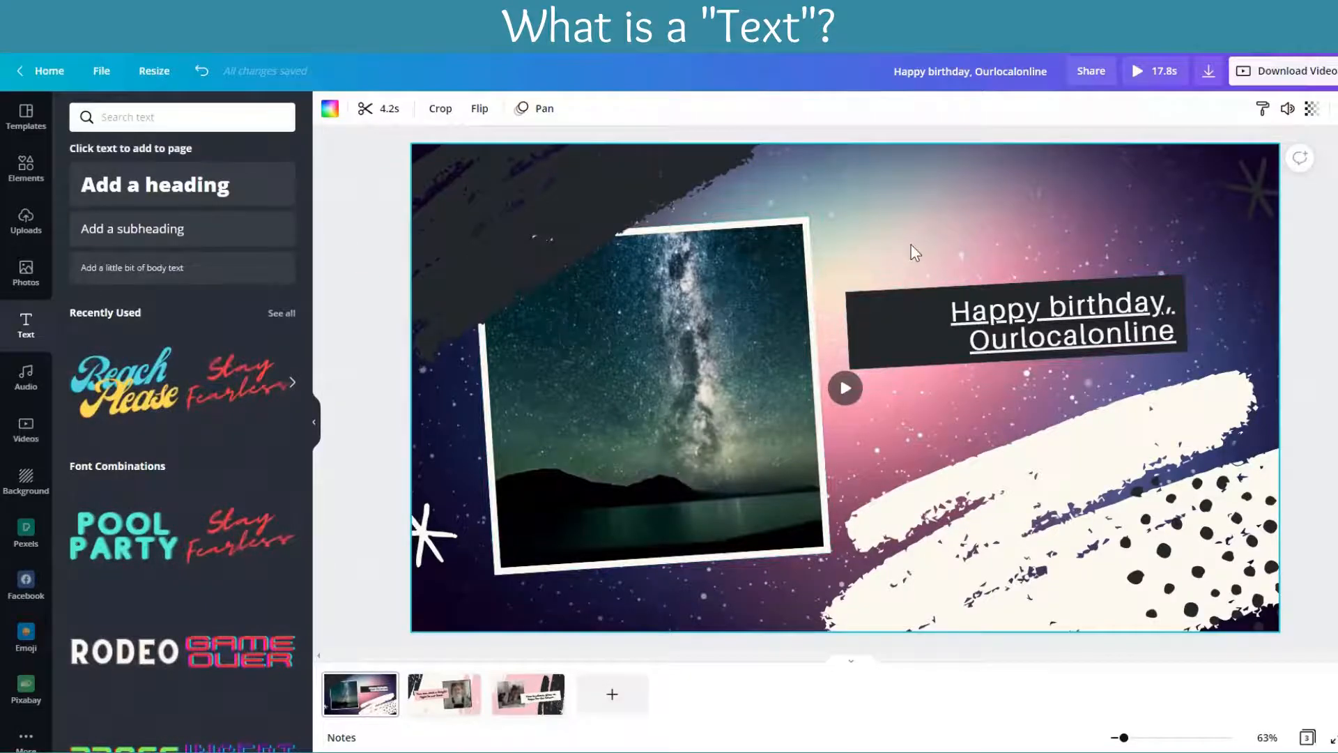
left_click(200, 183)
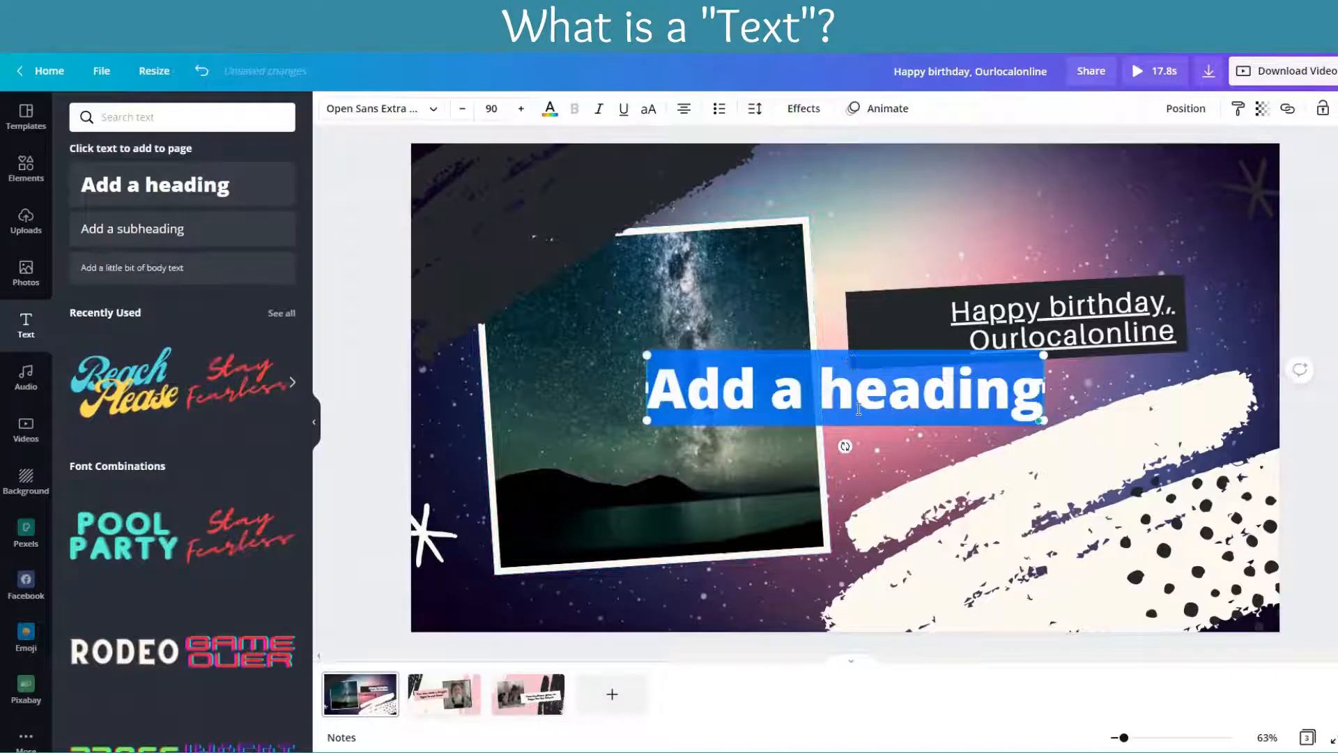
left_click_drag(859, 409, 1010, 224)
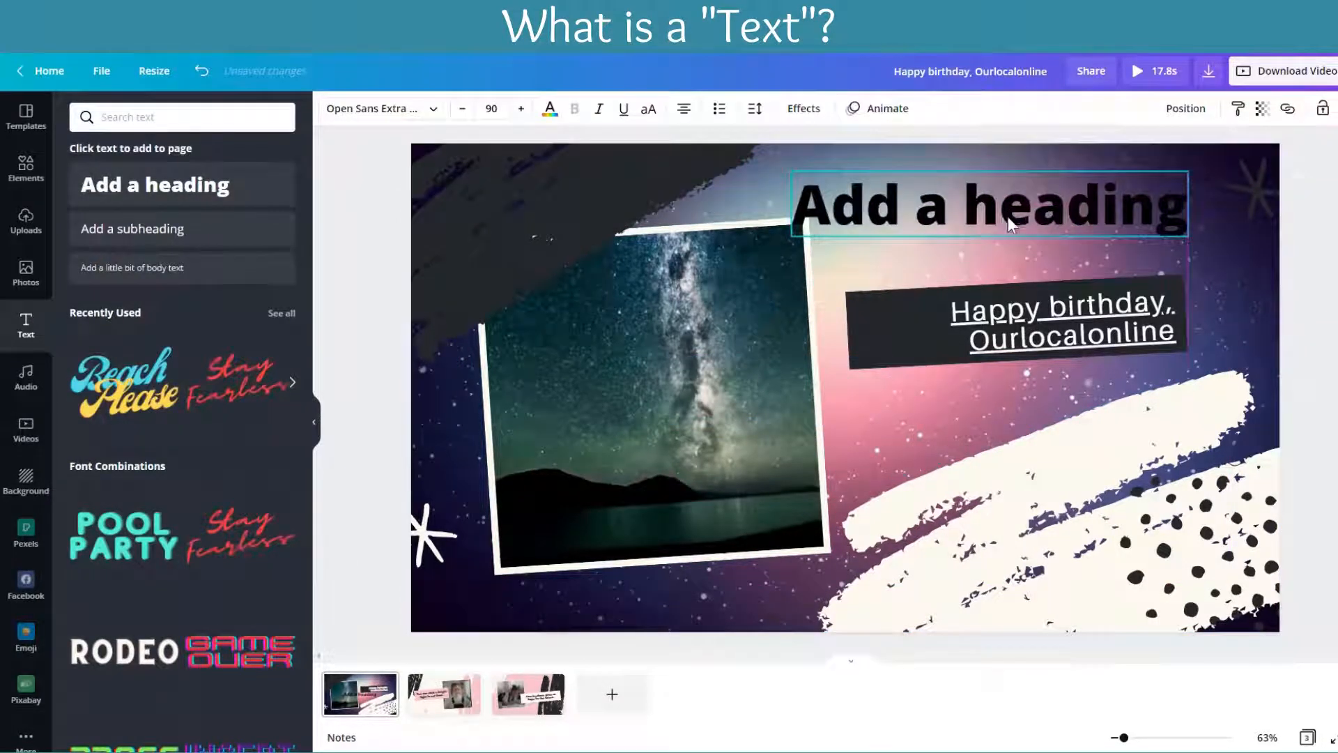
double_click(1007, 220)
type("Our")
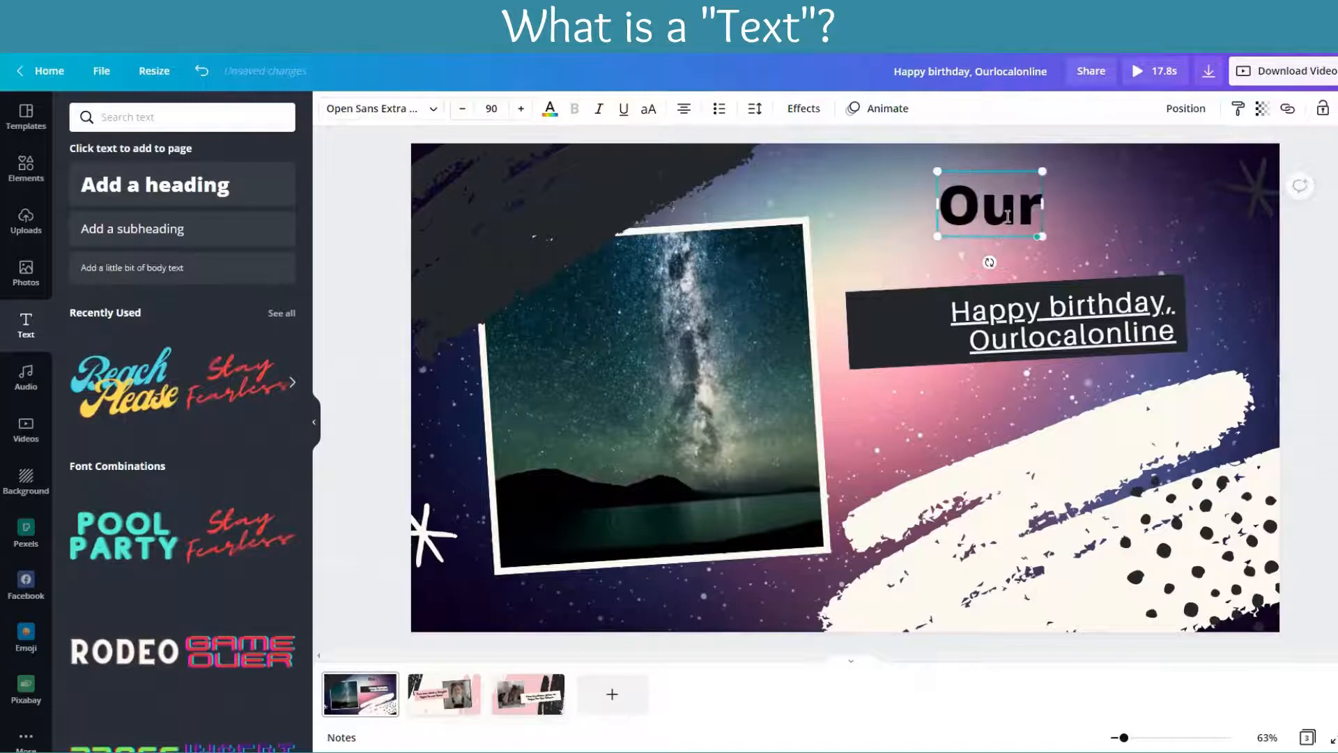
type("localonline")
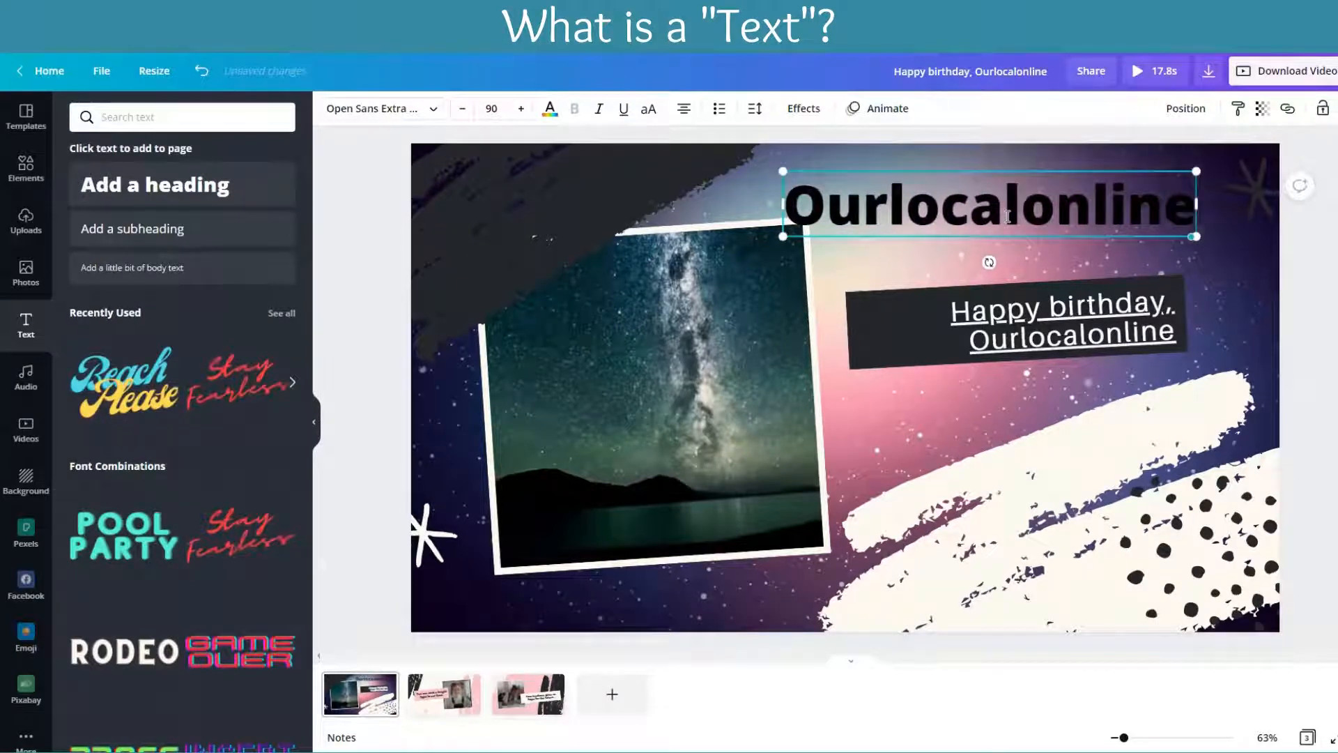
Step: Add the recently used "Beach Please" text design, shrink it and place it over the lower part of the framed photo
left_click(135, 402)
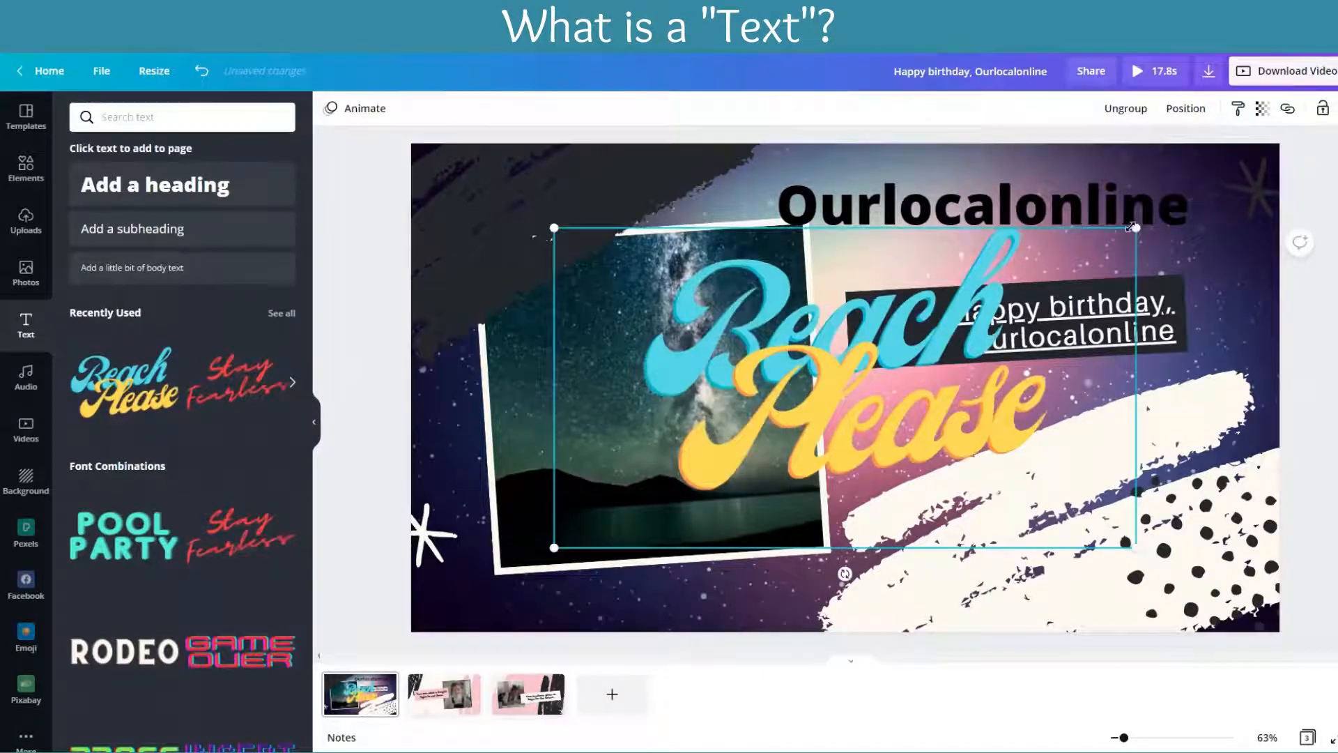
left_click_drag(885, 342, 793, 417)
left_click_drag(678, 487, 670, 494)
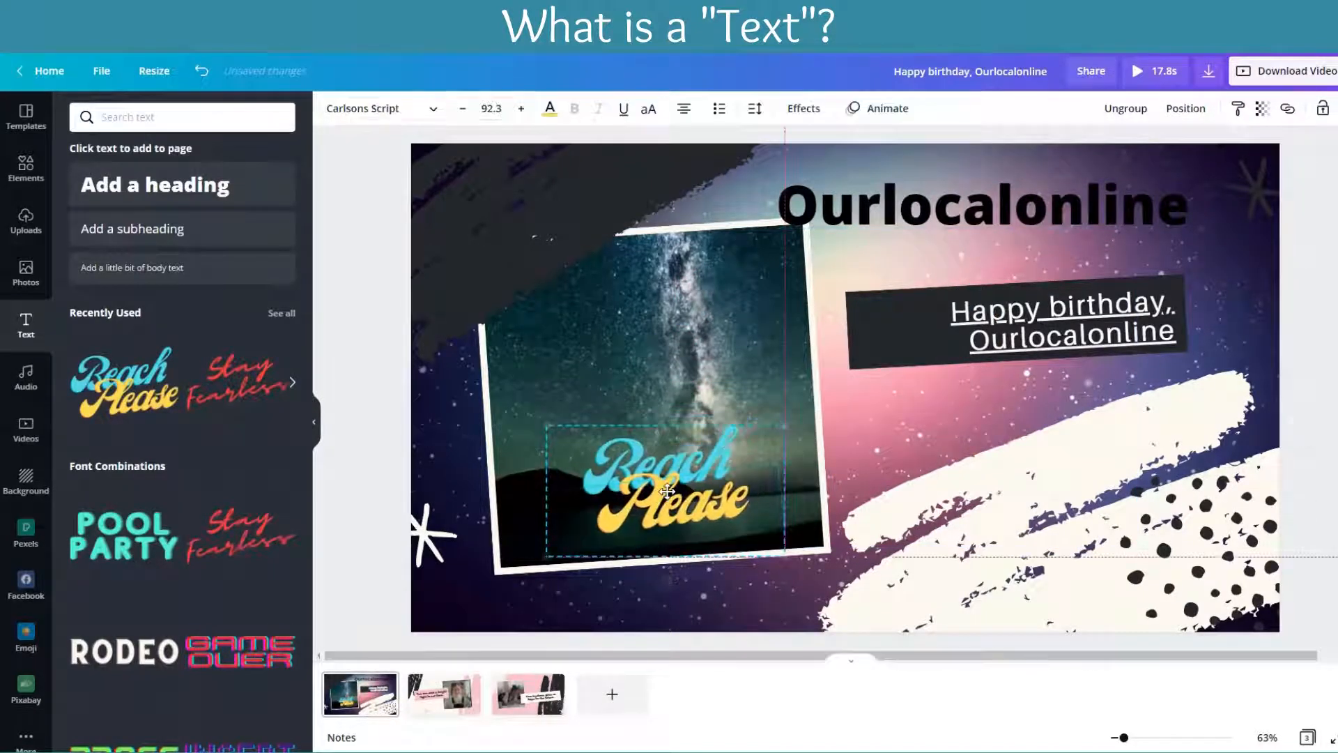
Step: Try the thin serif wedding-nuptials text design on the first page and undo its addition
scroll(211, 523, "down", 10)
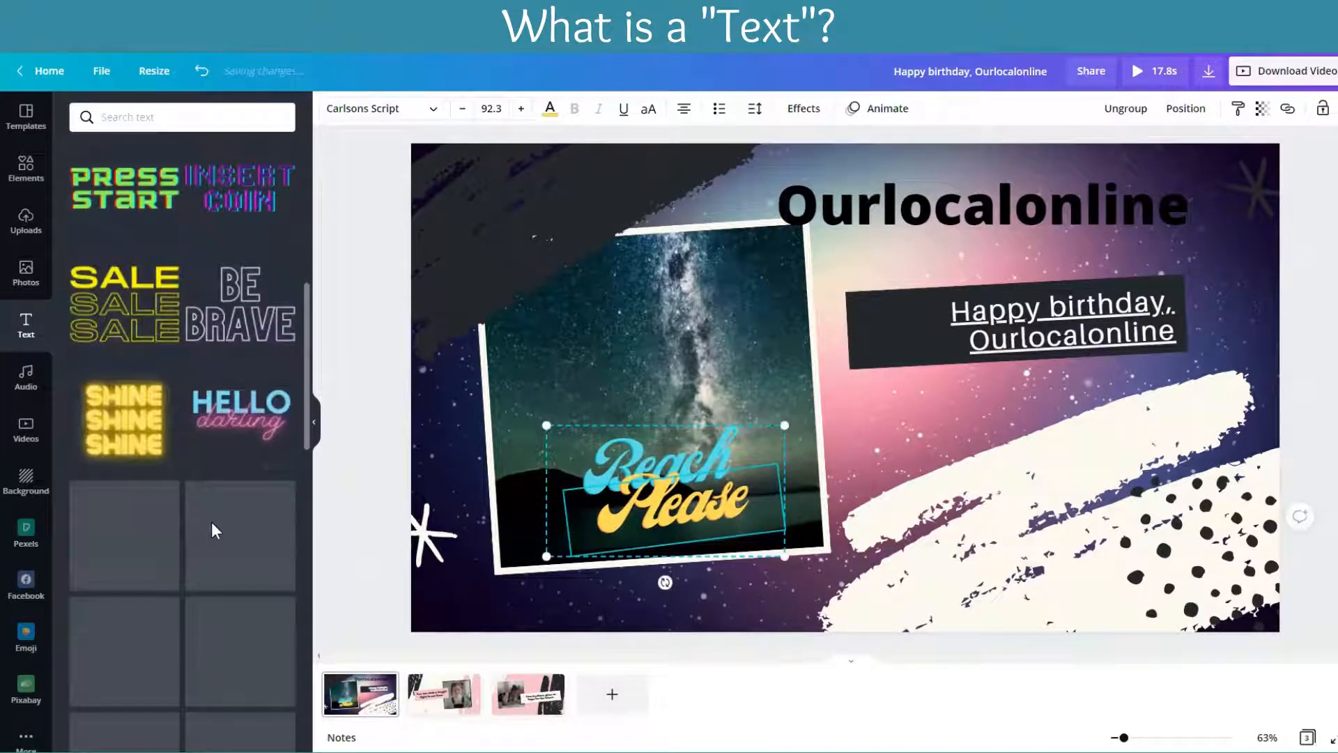
scroll(211, 516, "down", 2)
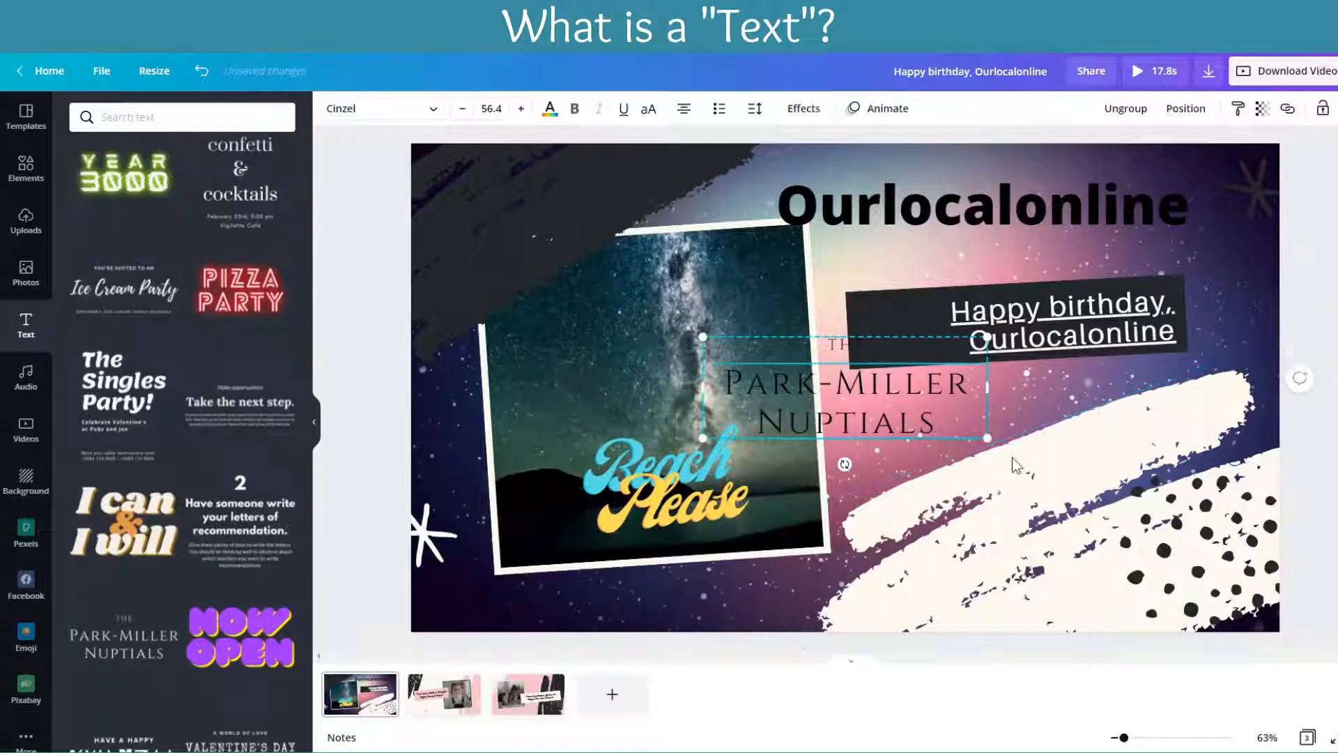
left_click(201, 71)
left_click(202, 71)
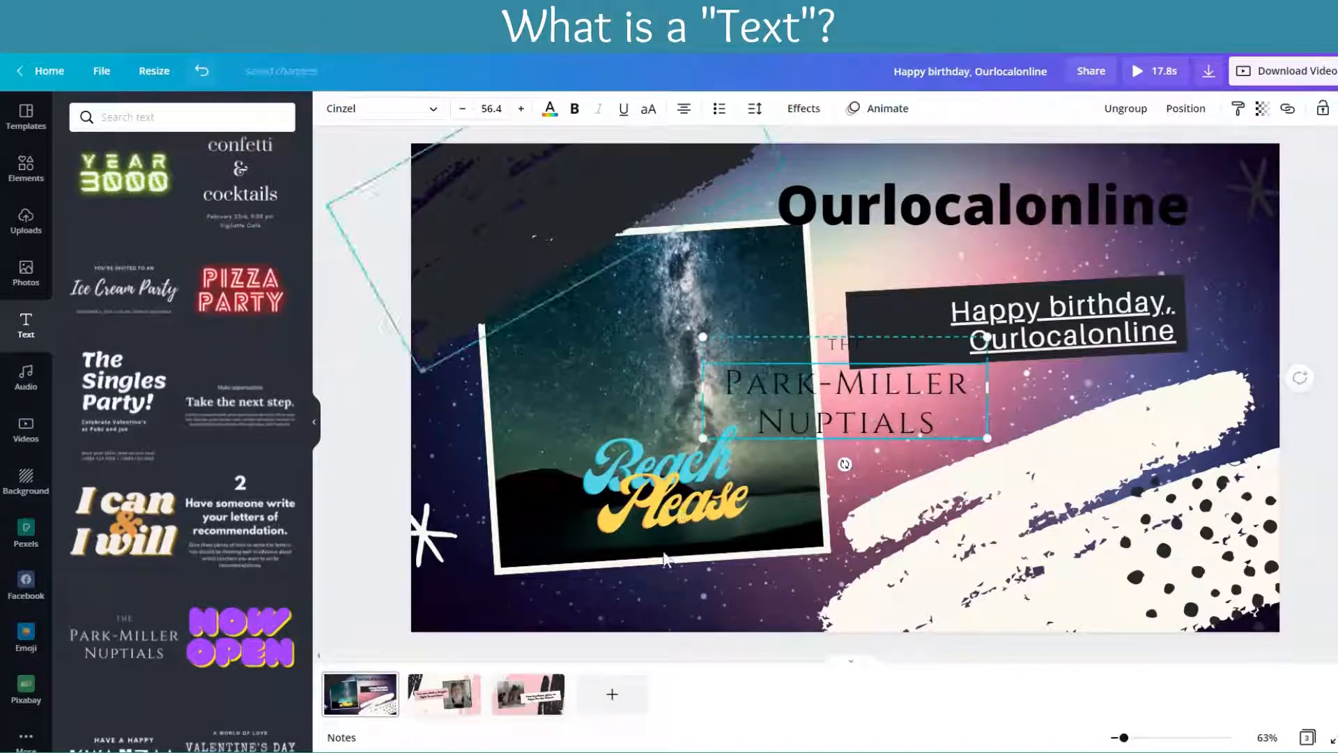
left_click(202, 70)
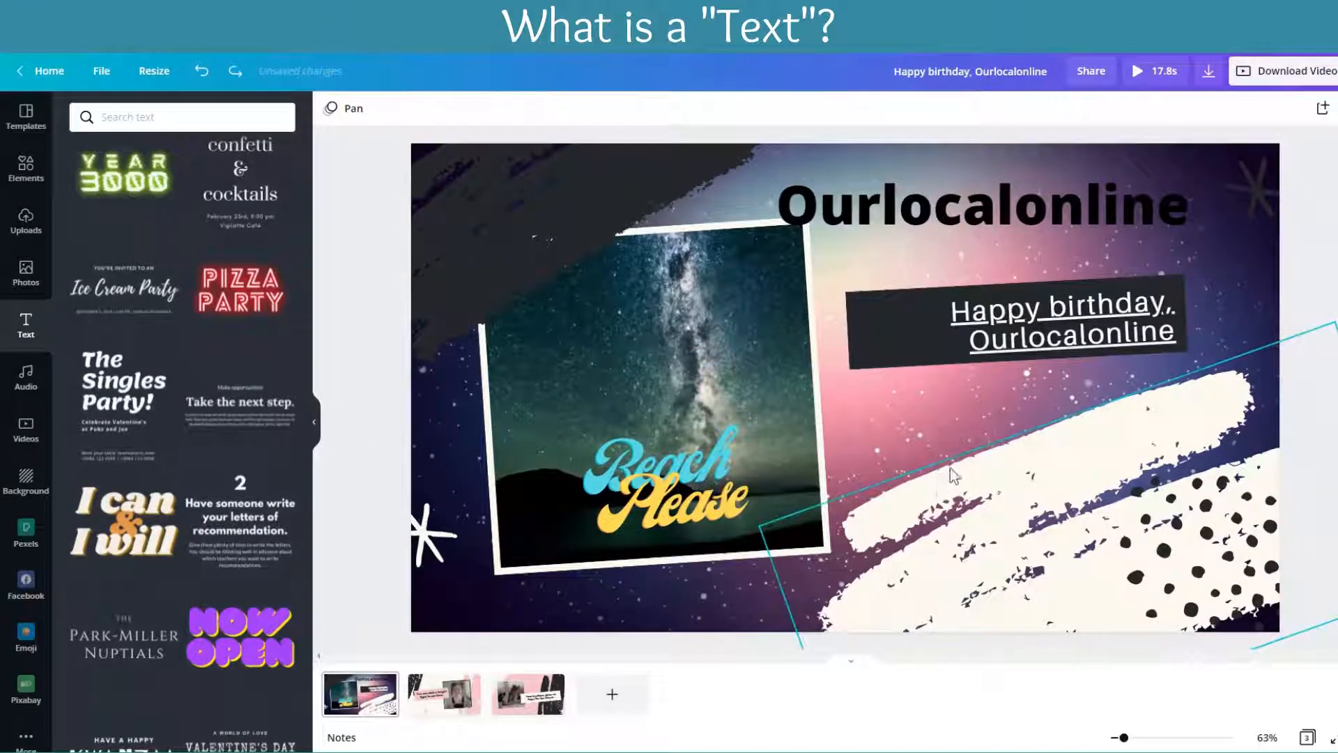
Step: Try the blue and green gradient backgrounds in place of the first page's background video
left_click(948, 430)
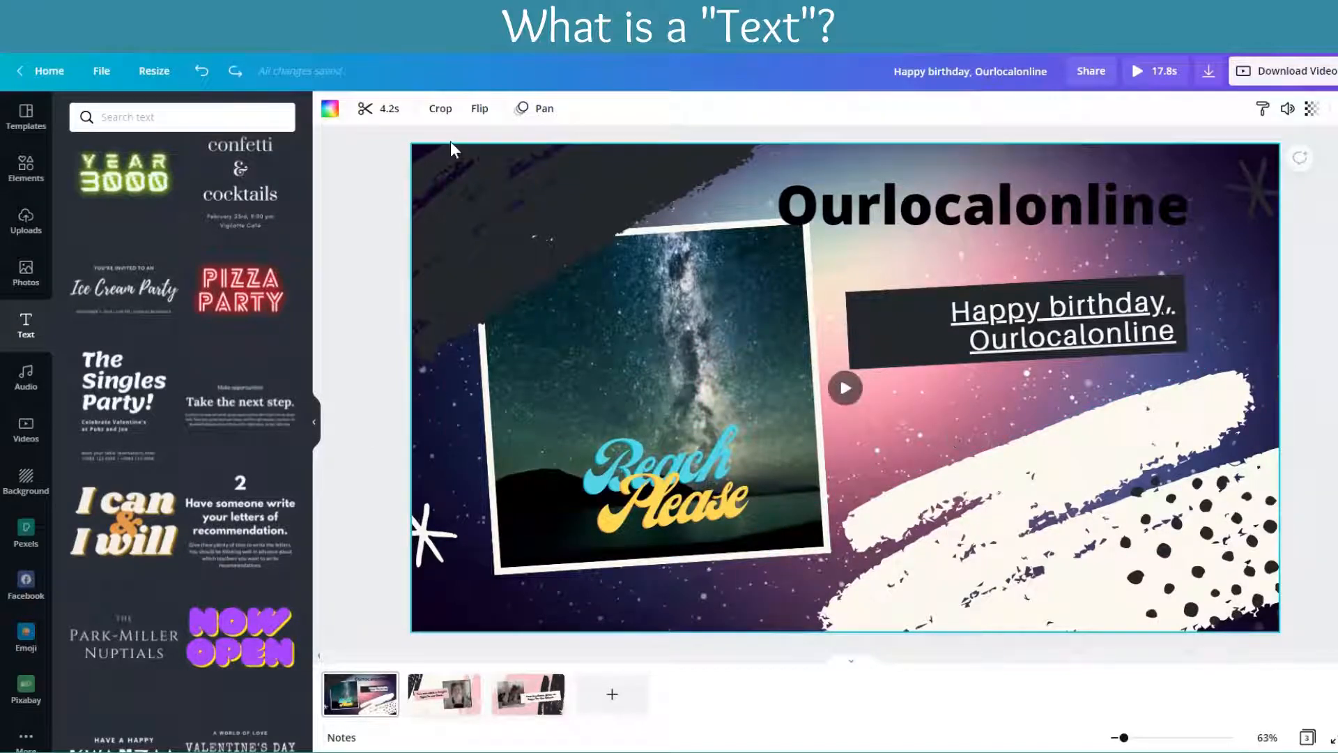
left_click(26, 488)
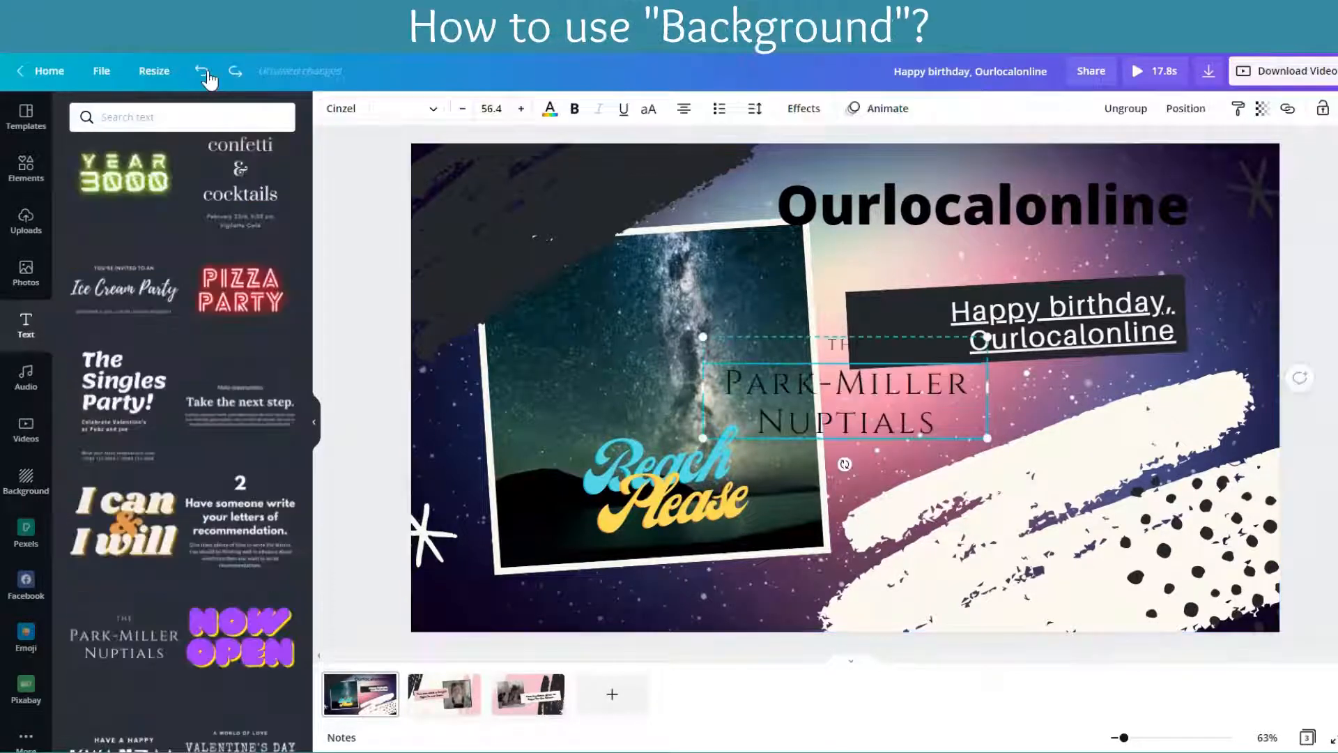
left_click(206, 75)
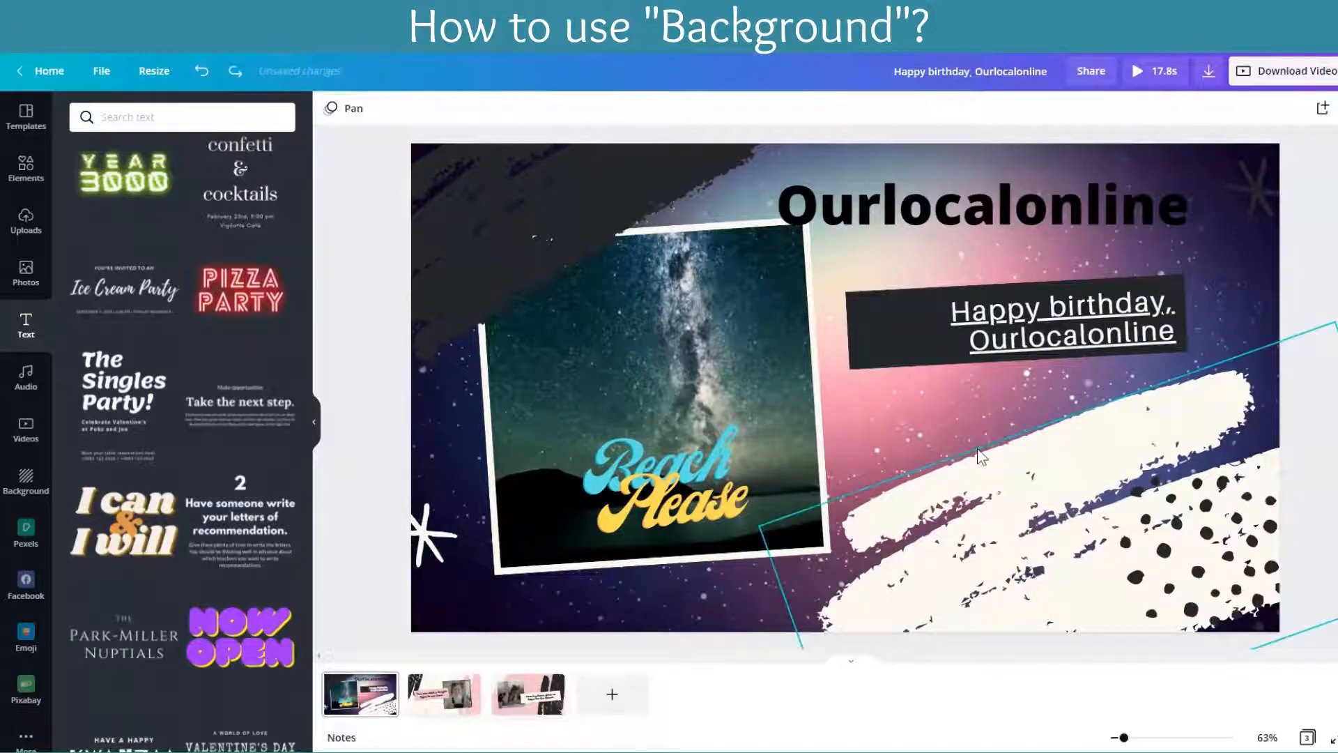
left_click(948, 430)
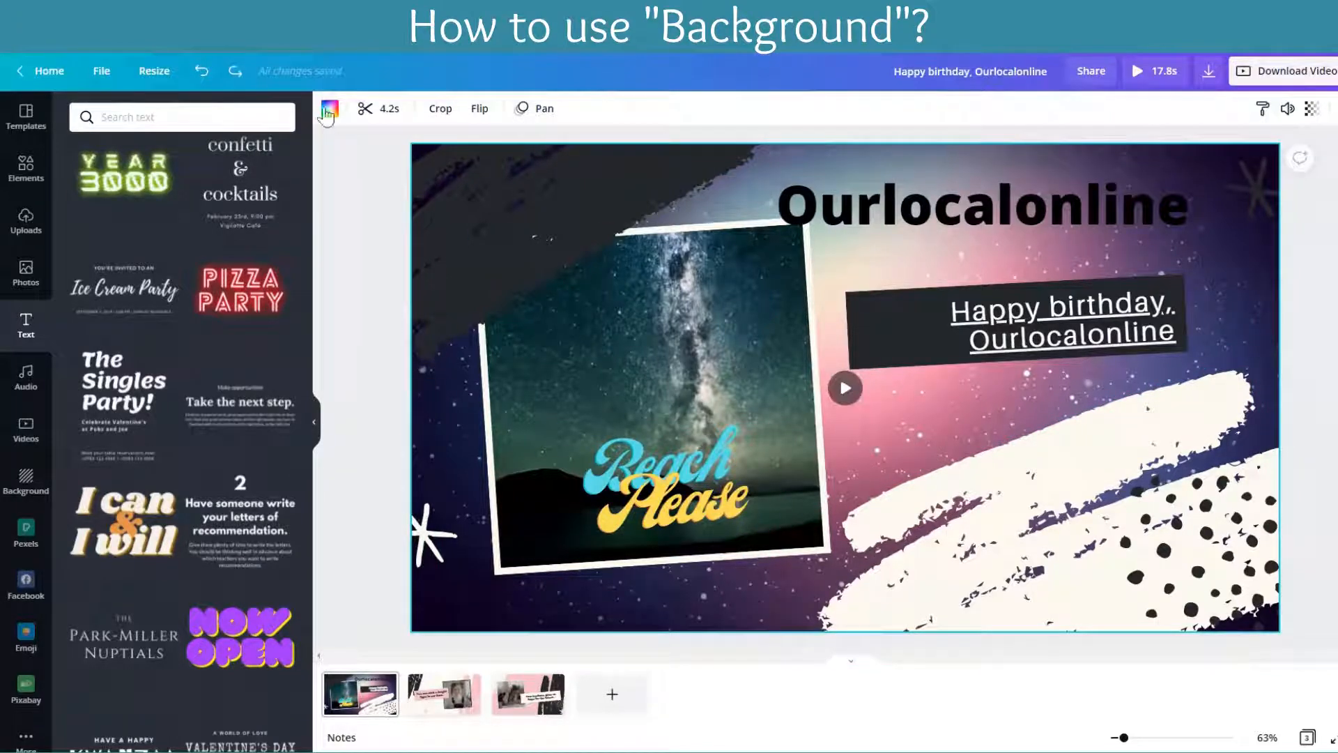
left_click(26, 484)
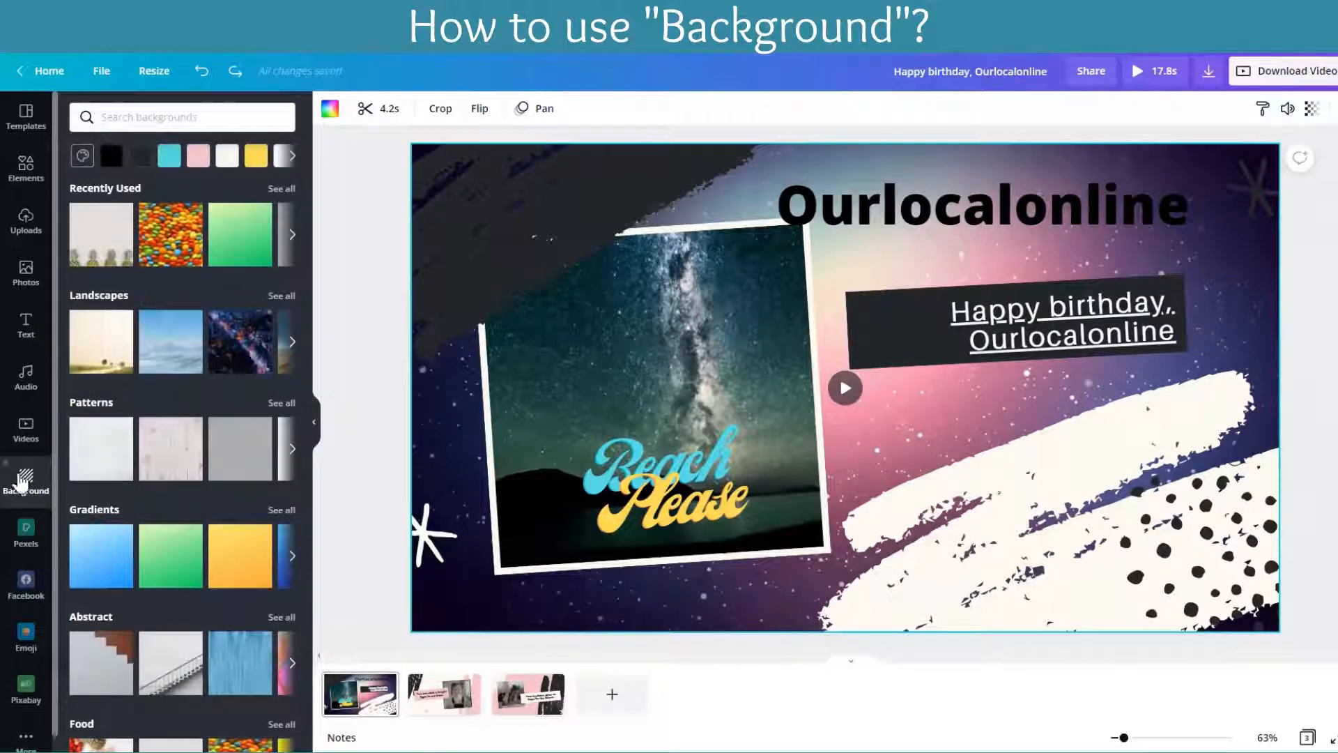
left_click_drag(99, 556, 376, 419)
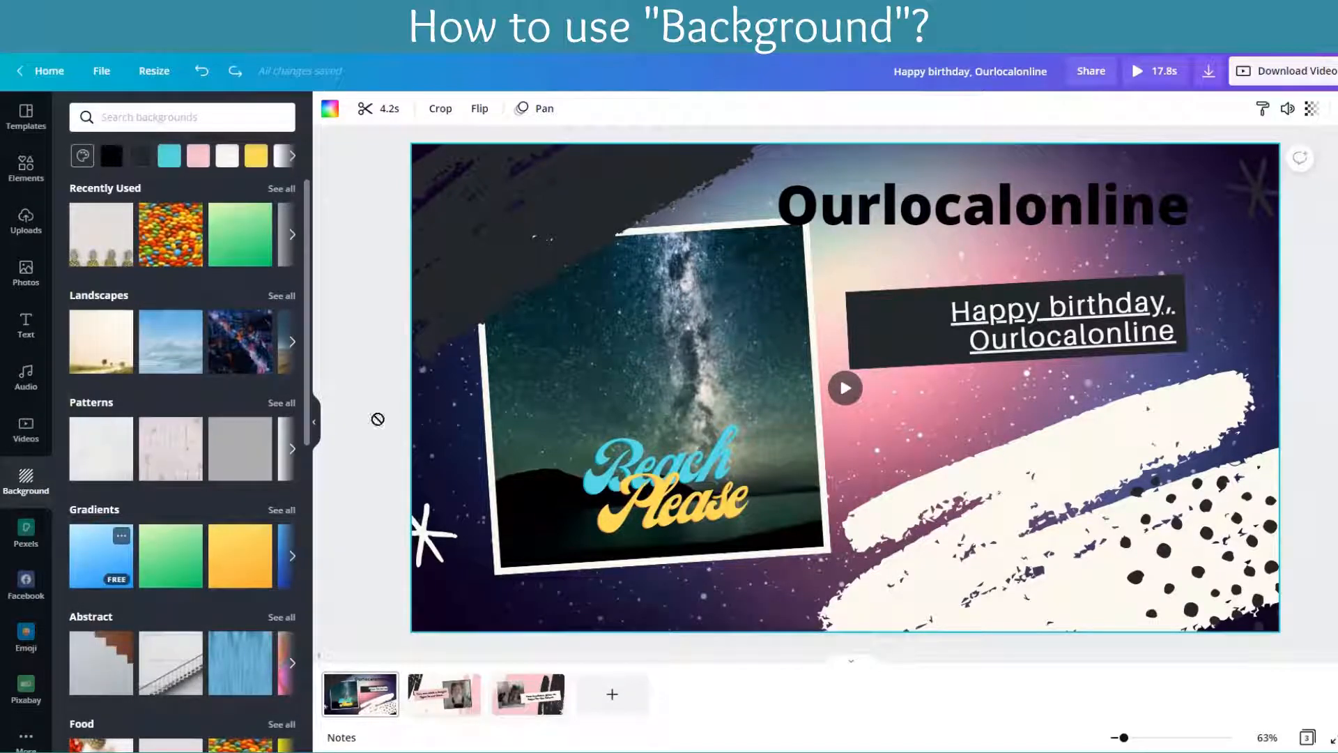
left_click(101, 573)
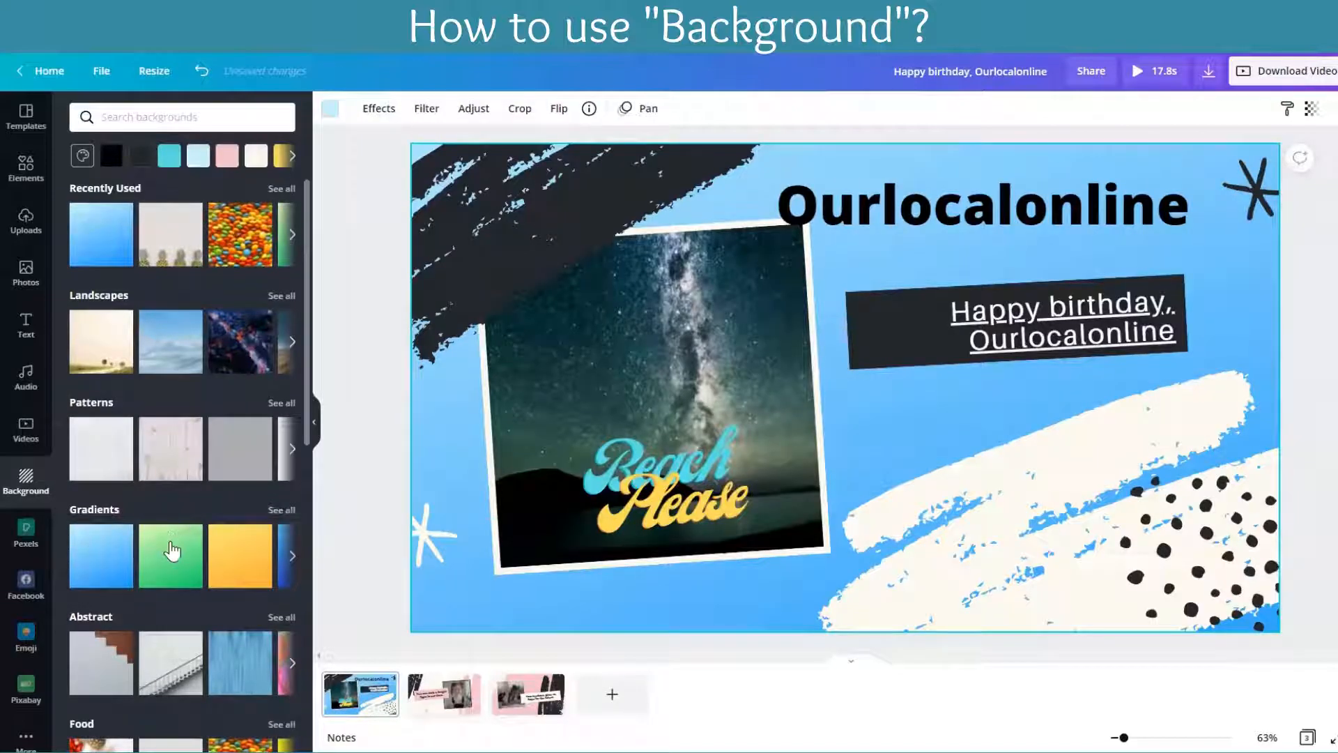
left_click(172, 551)
Step: Try the night city landscape background, and set the blue streaked abstract image as the first page's background
left_click(240, 345)
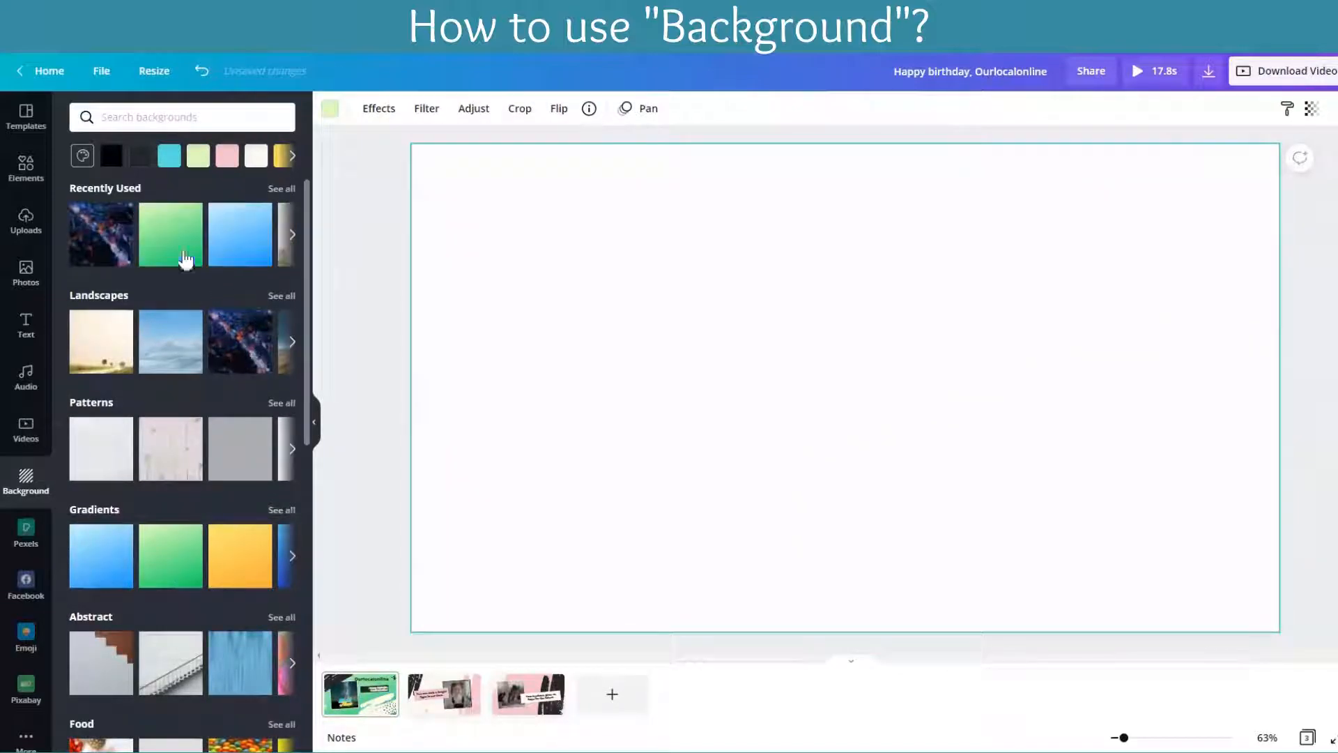
left_click(101, 239)
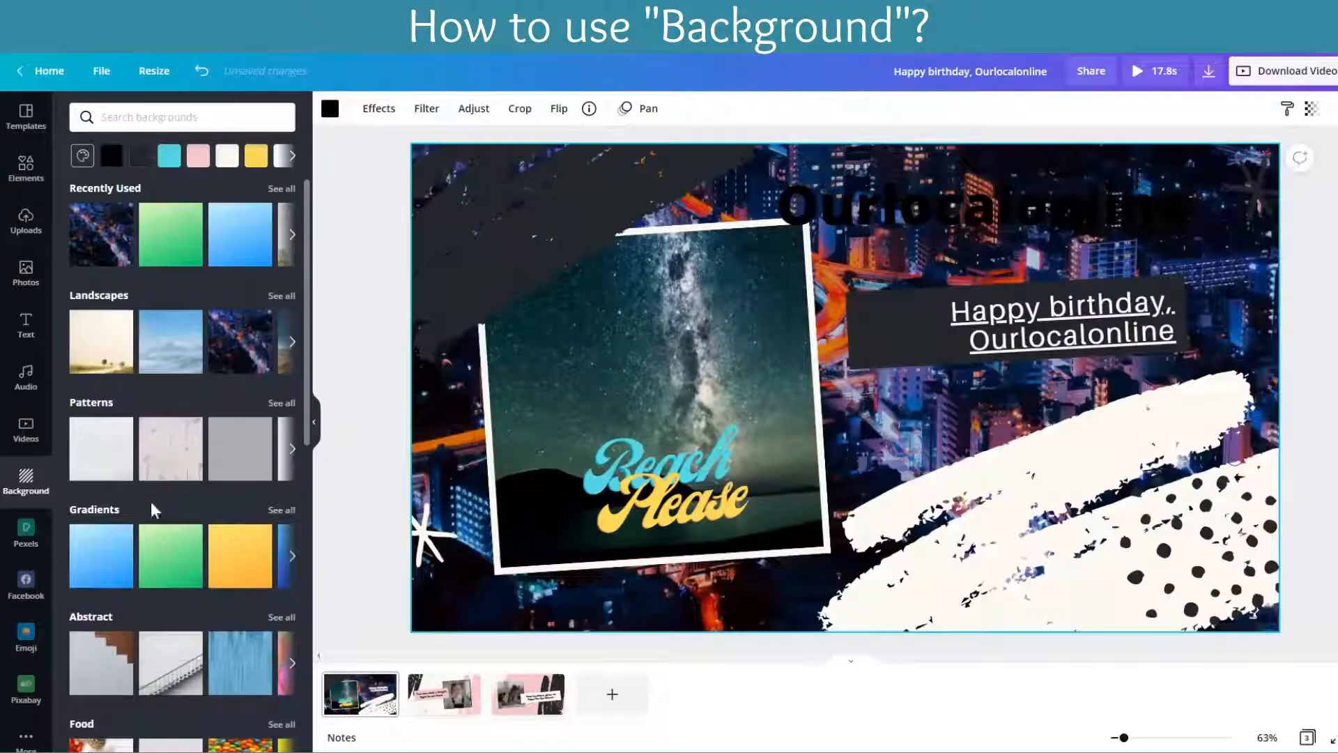
left_click(232, 664)
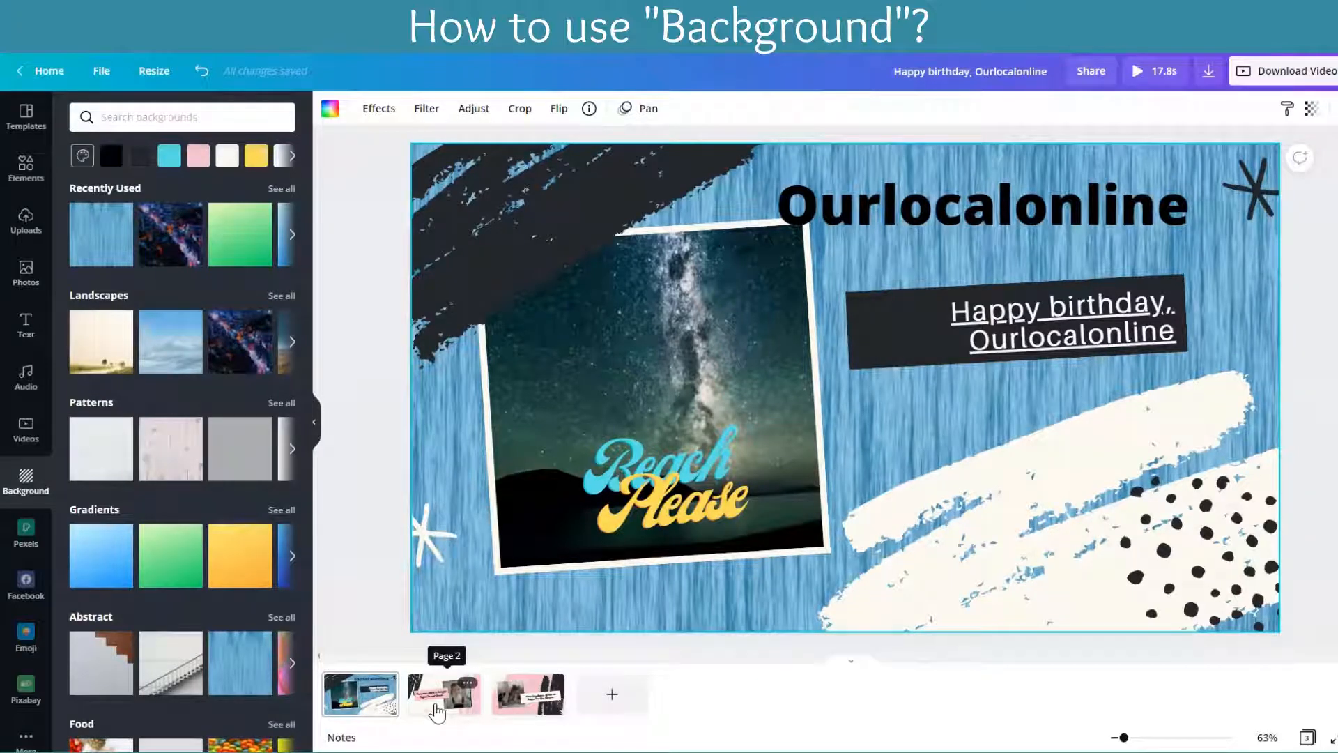
Step: Review the second and third pages and return to the first page
left_click(1006, 340)
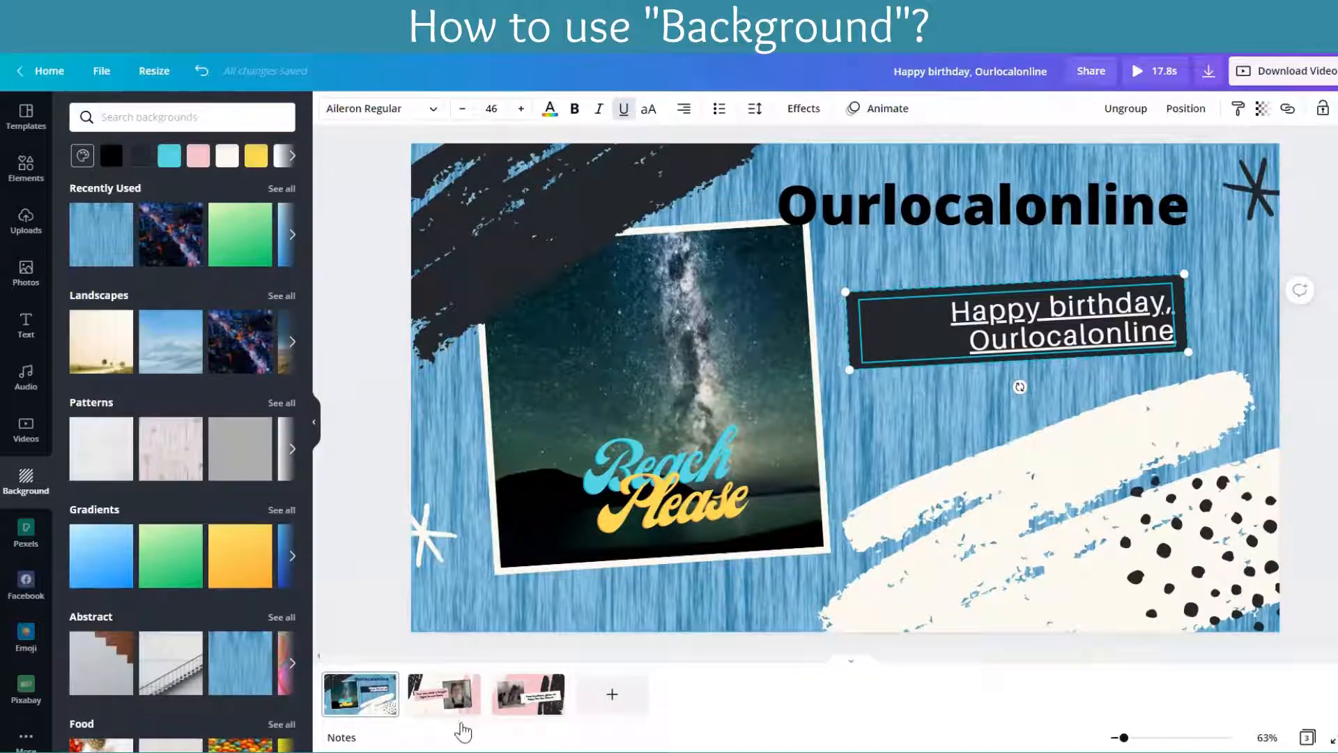
left_click(459, 711)
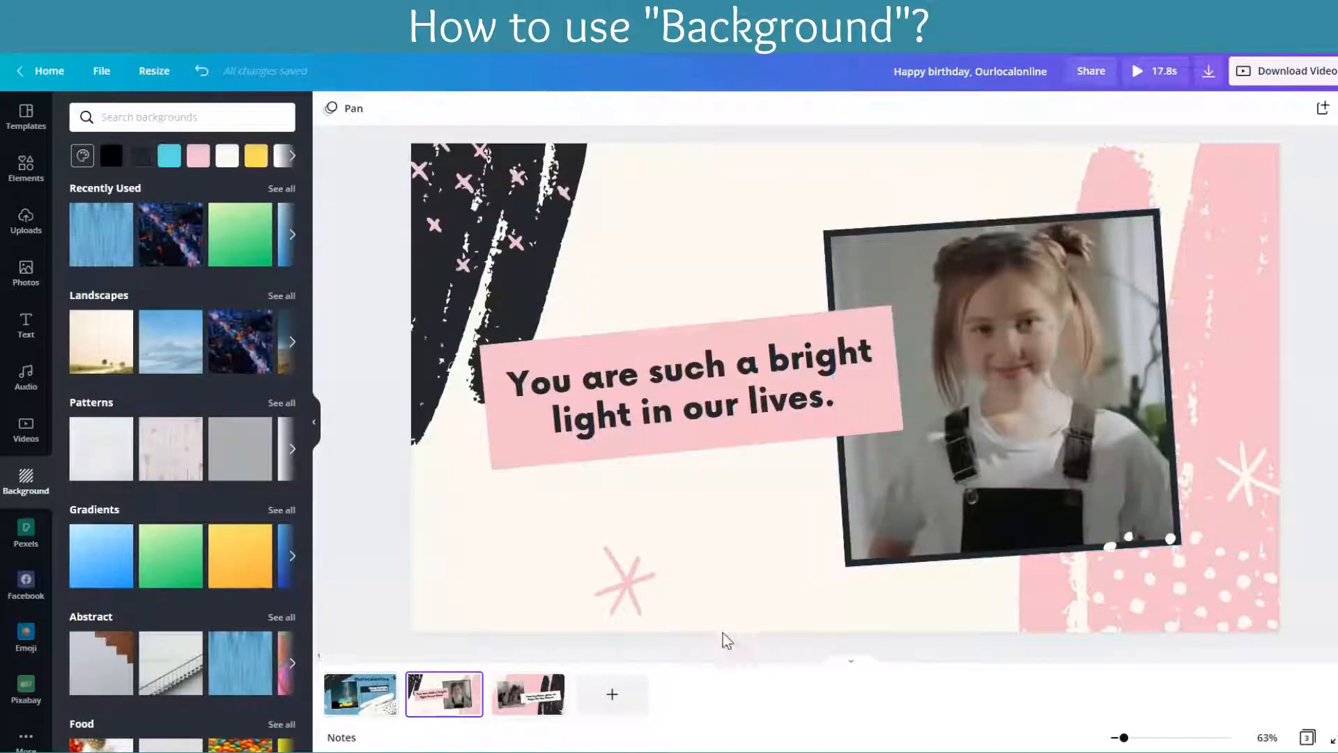
left_click(530, 700)
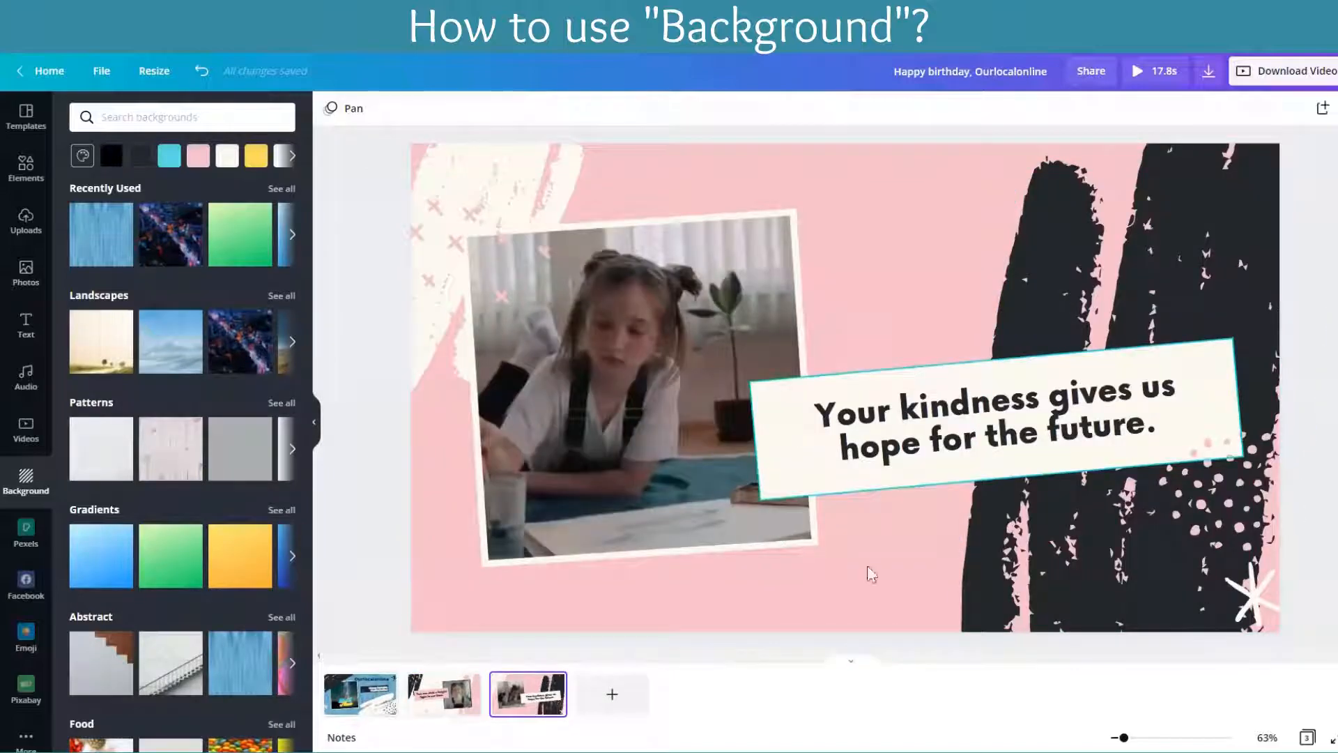
left_click(371, 709)
Step: Browse the emoji collection and the list of additional apps and integrations
scroll(24, 596, "down", 1)
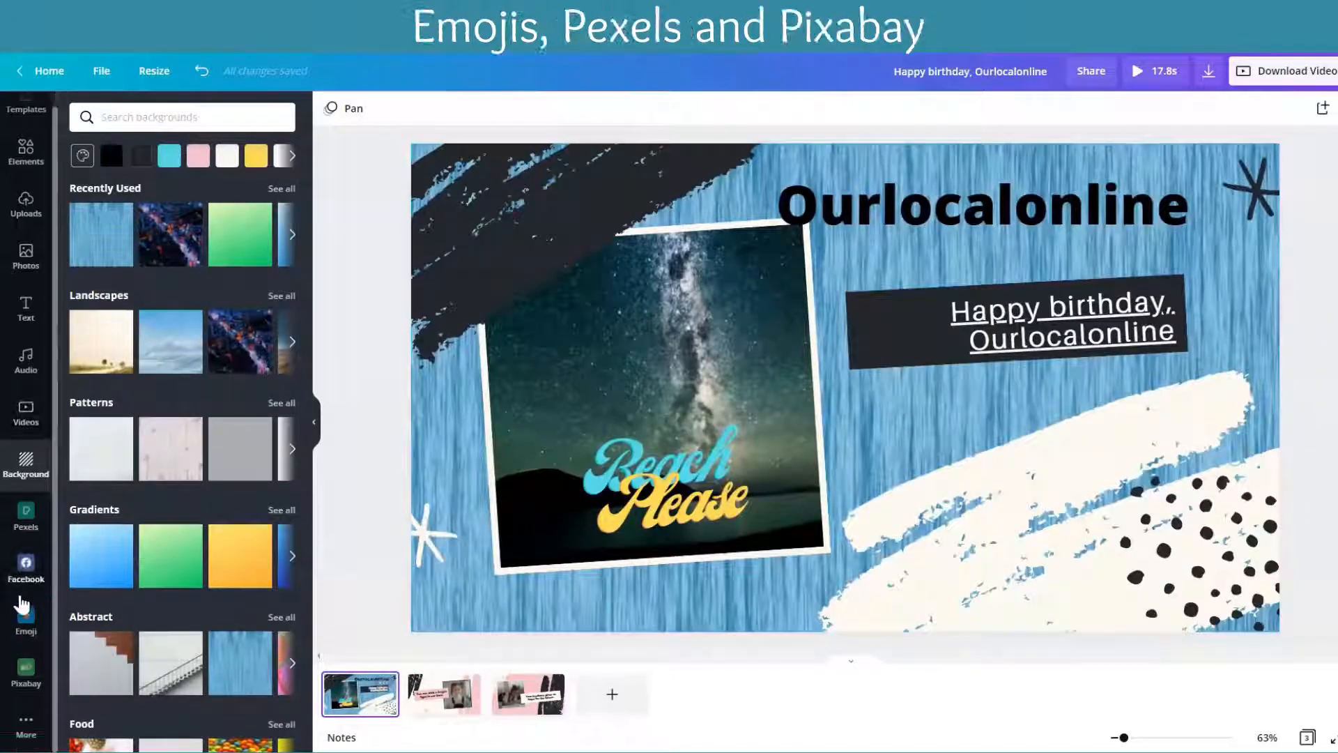
left_click(26, 619)
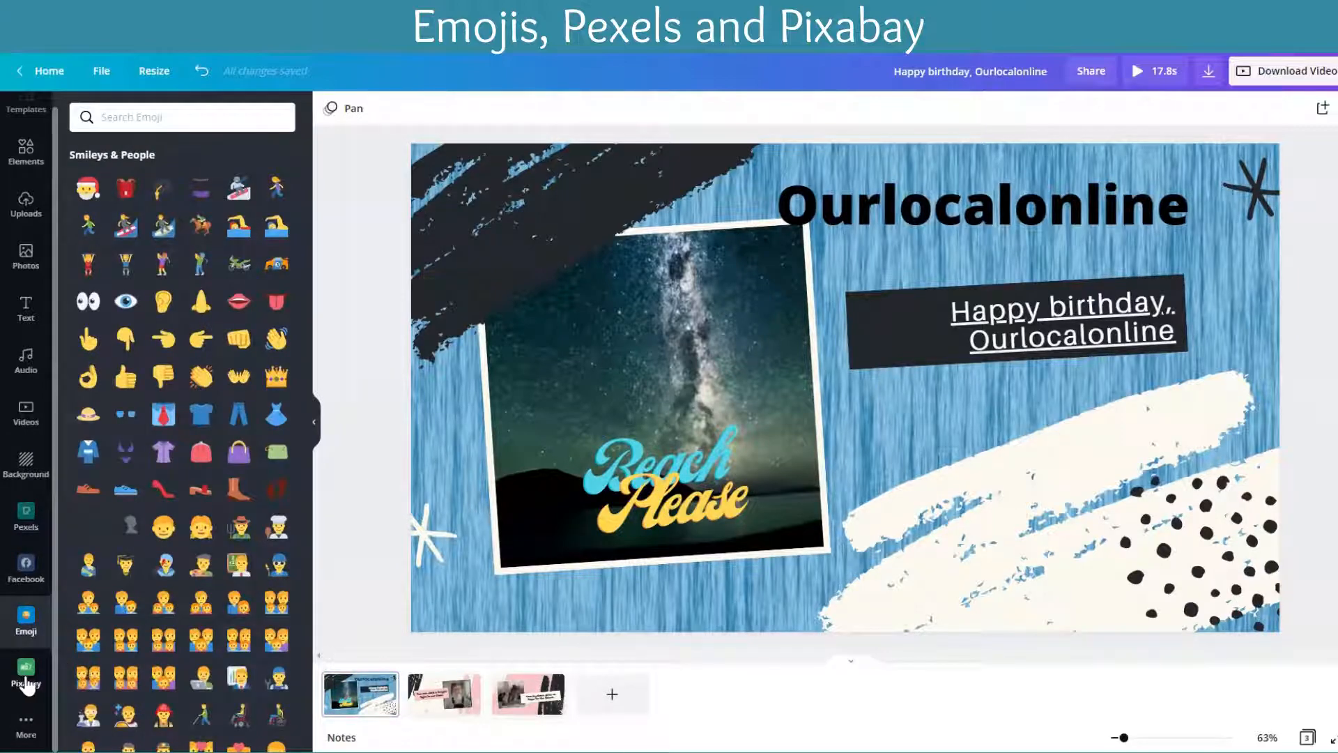
left_click(26, 725)
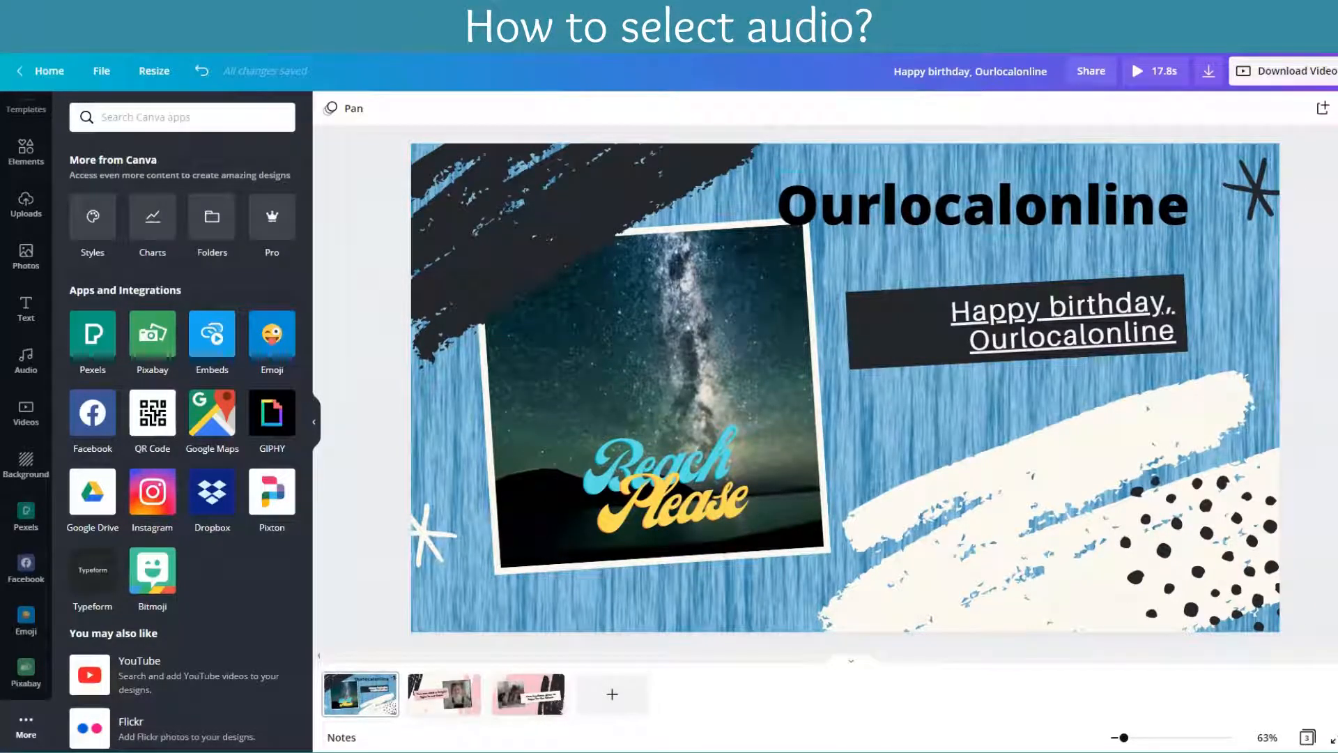
Step: Preview the recently used track "Found" and add the track "Be Free With Me" to the slideshow
left_click(27, 360)
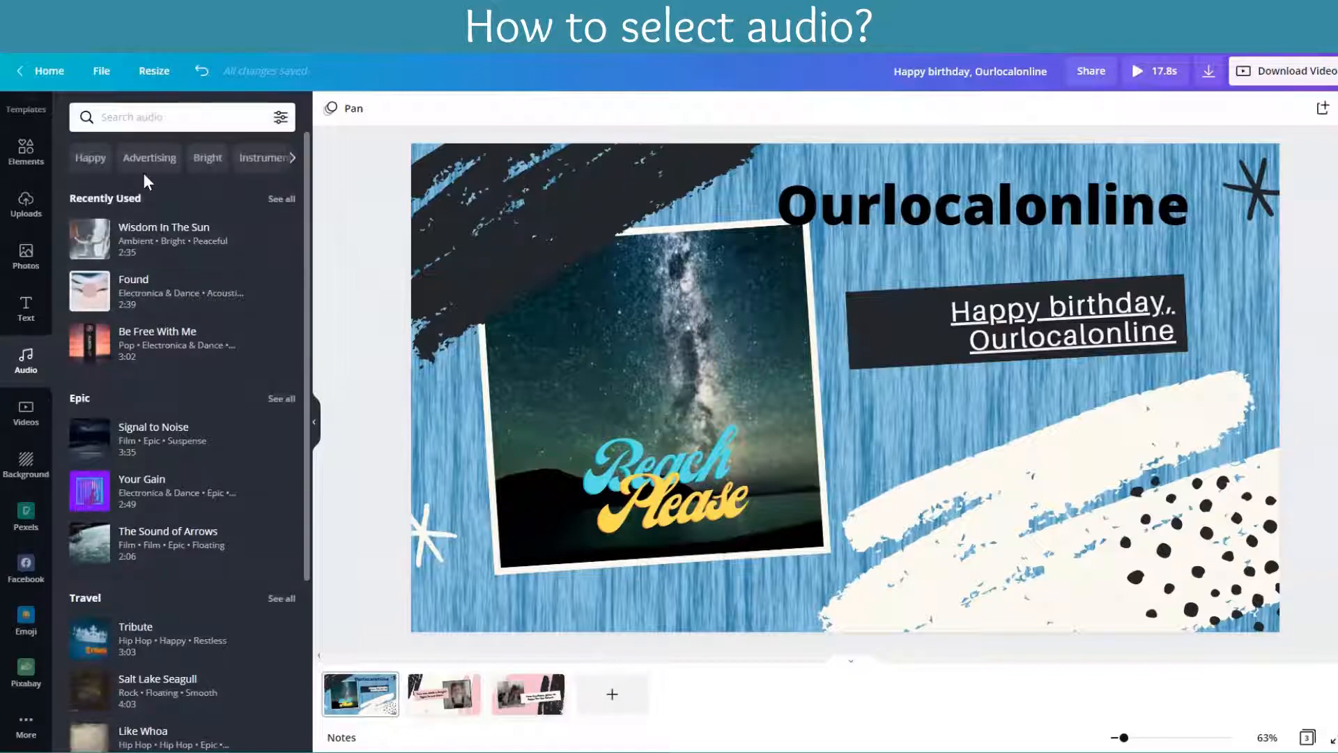
scroll(164, 463, "down", 5)
scroll(164, 467, "up", 4)
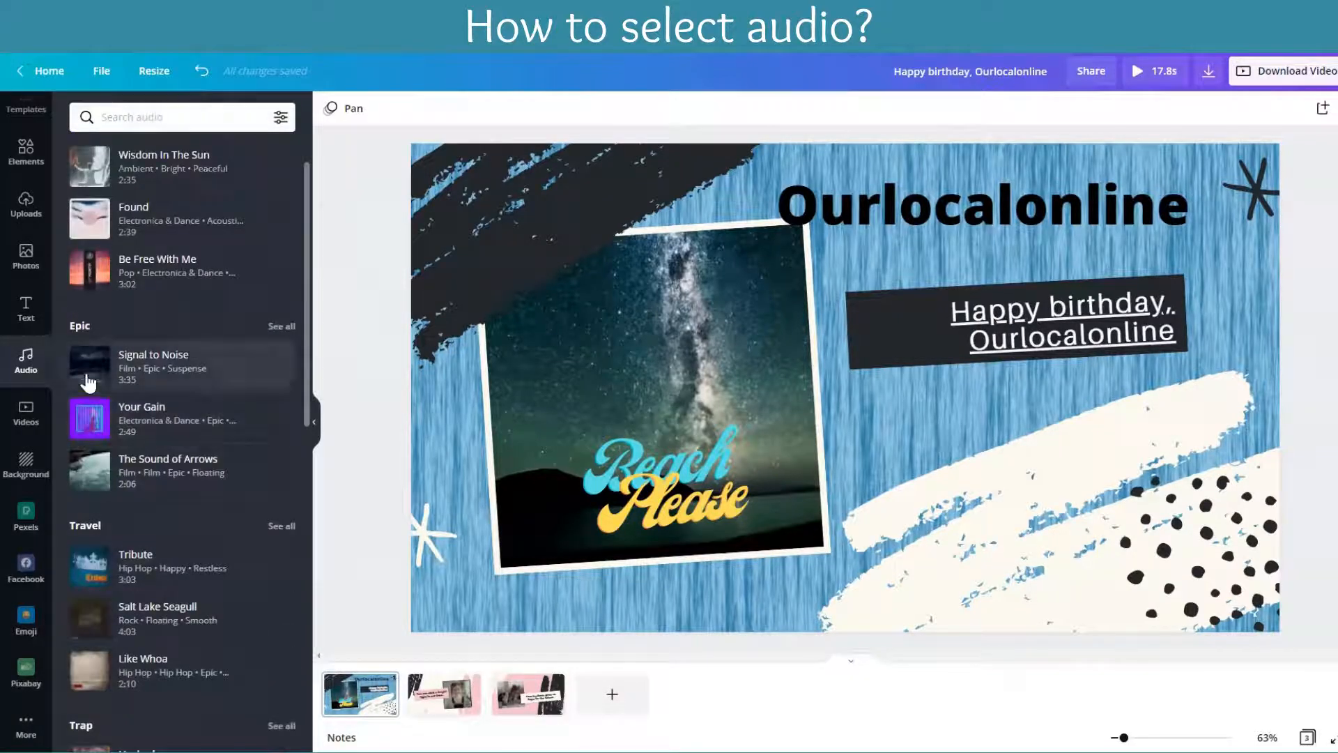
left_click(90, 220)
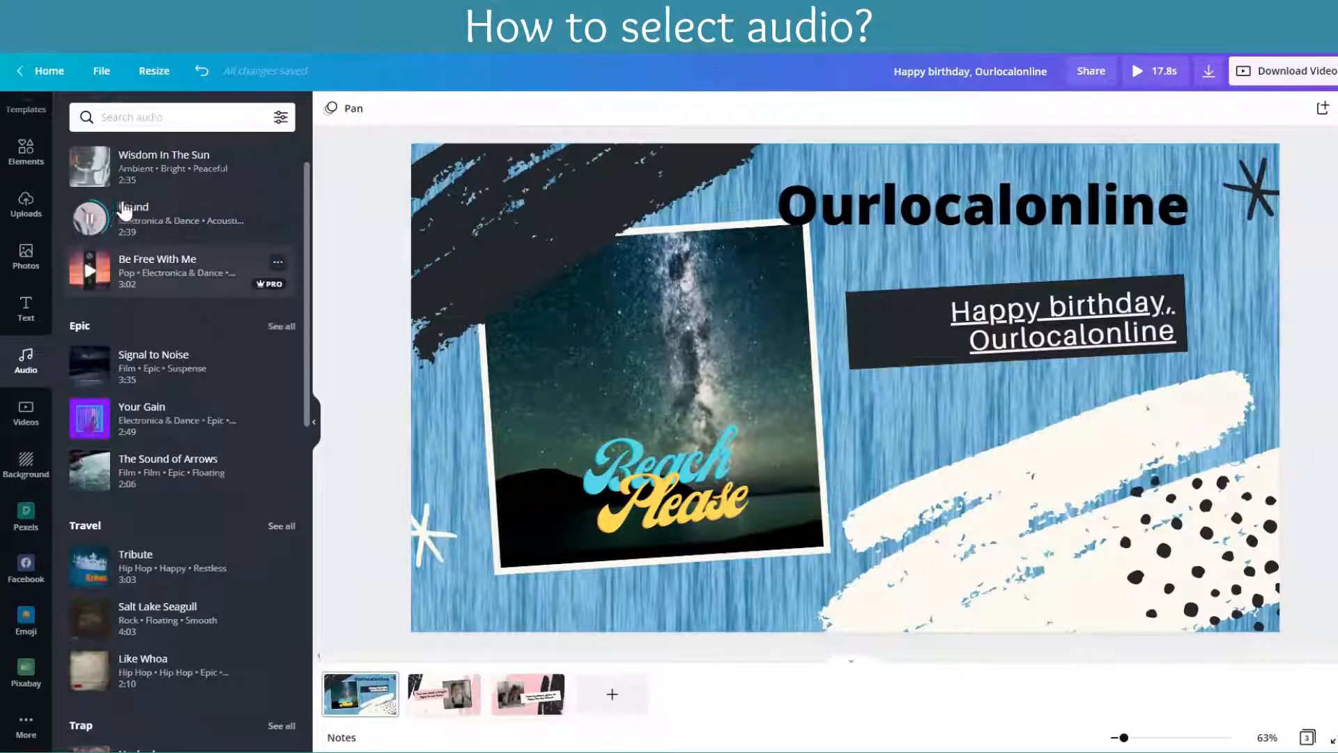
left_click(161, 271)
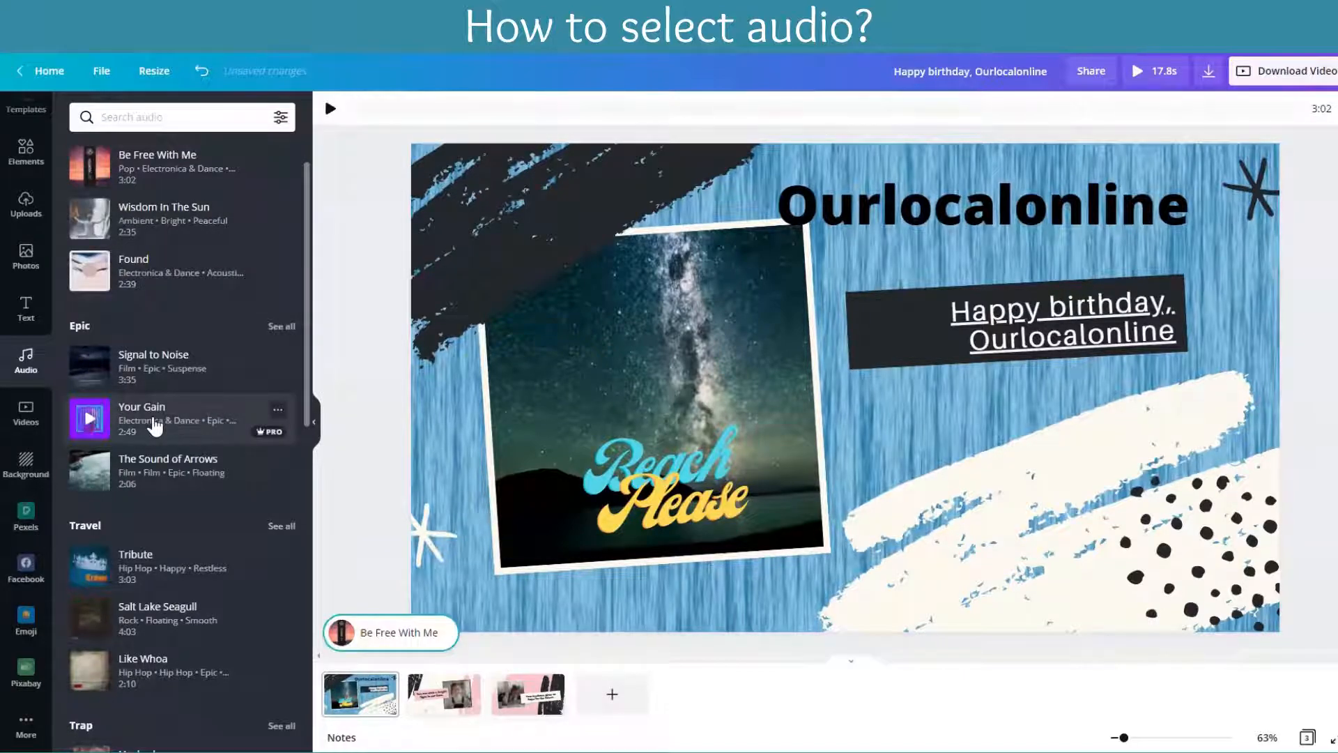
Step: Preview the audio tracks "Salt Lake Seagull", "Hushed" and "Recess"
scroll(149, 472, "down", 3)
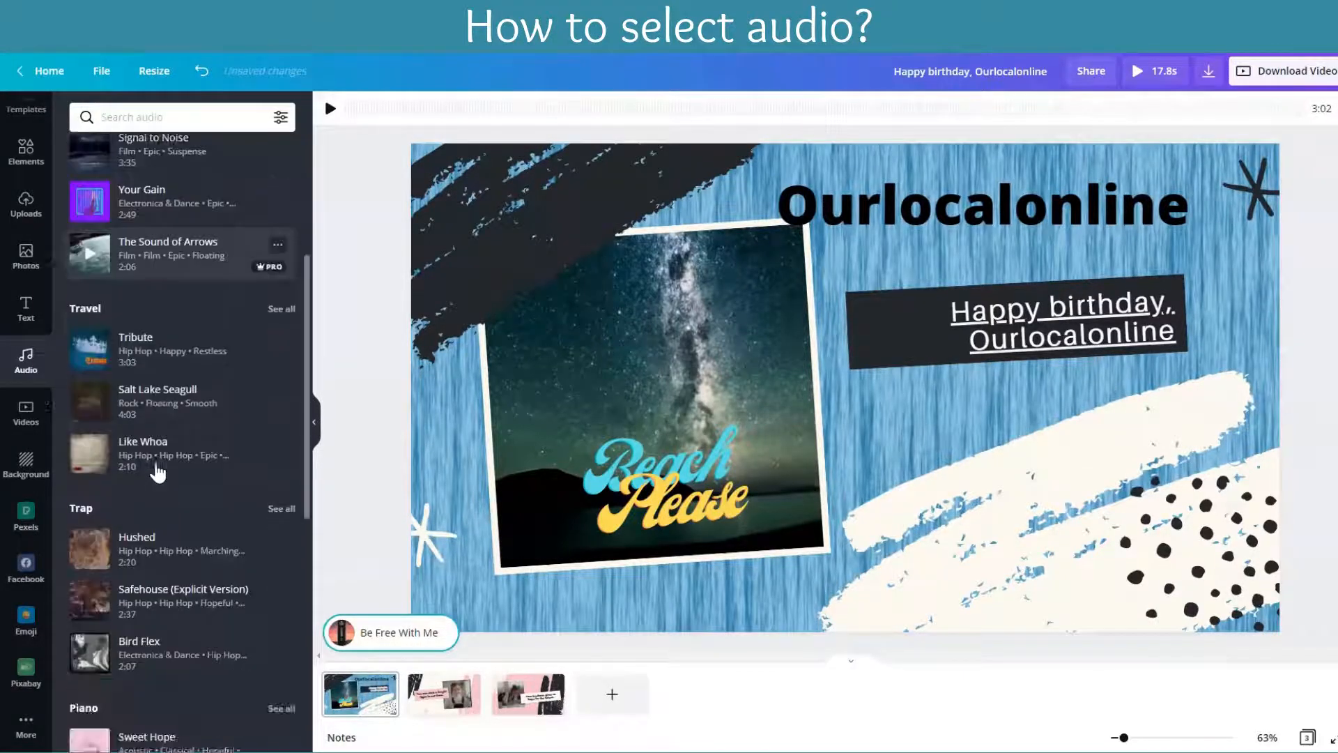
left_click(88, 404)
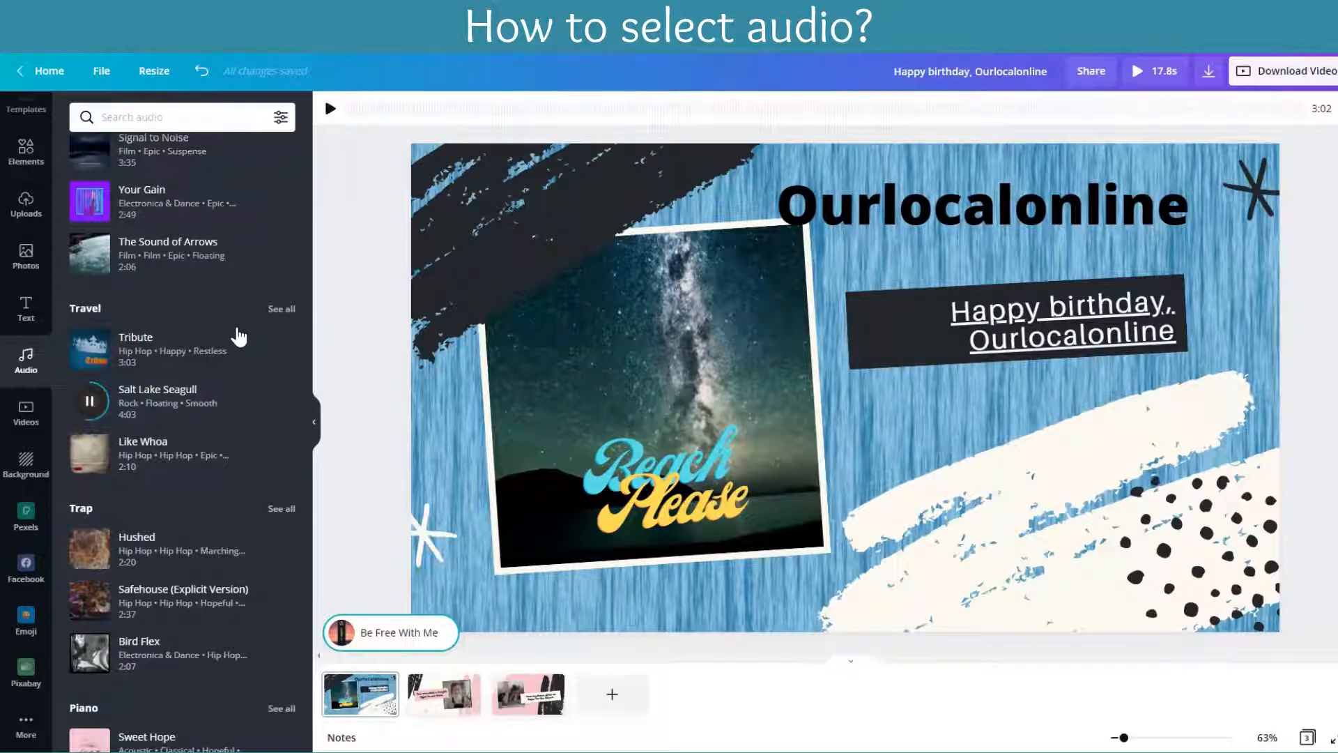
left_click(89, 553)
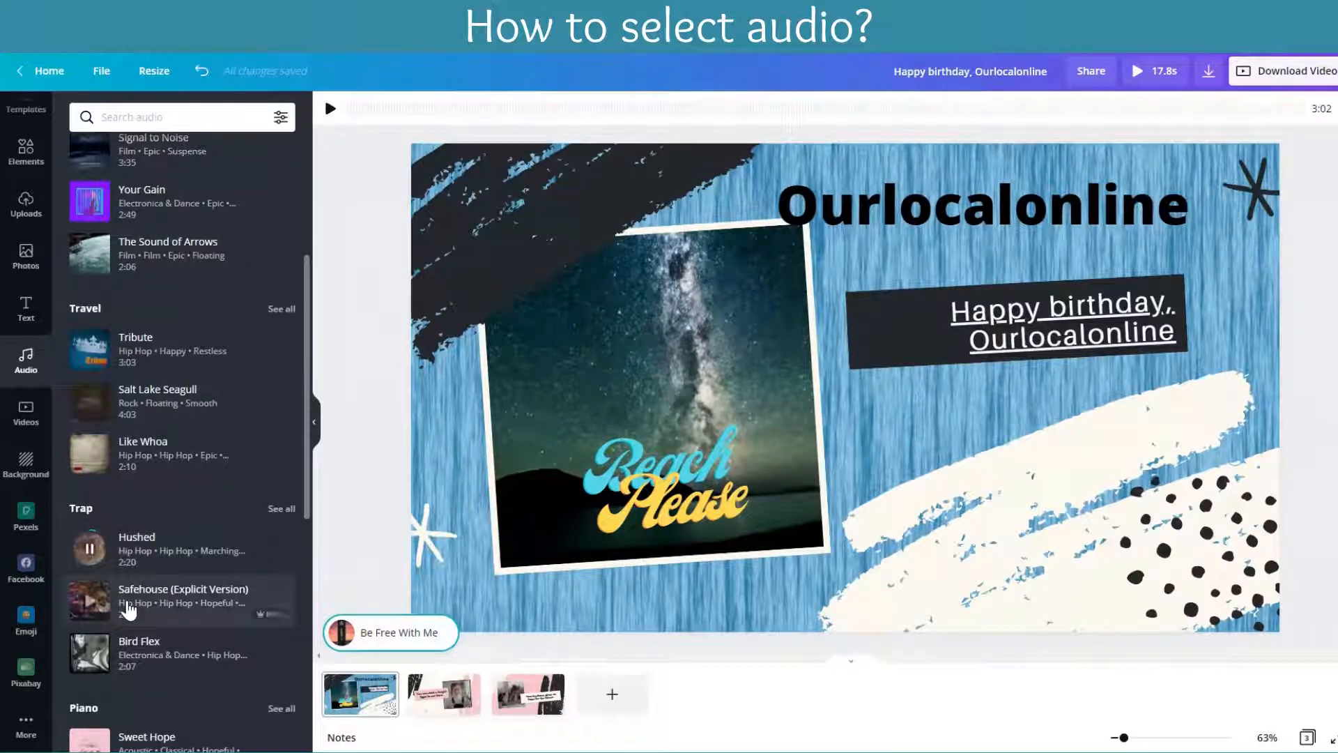
scroll(129, 604, "down", 4)
left_click(90, 659)
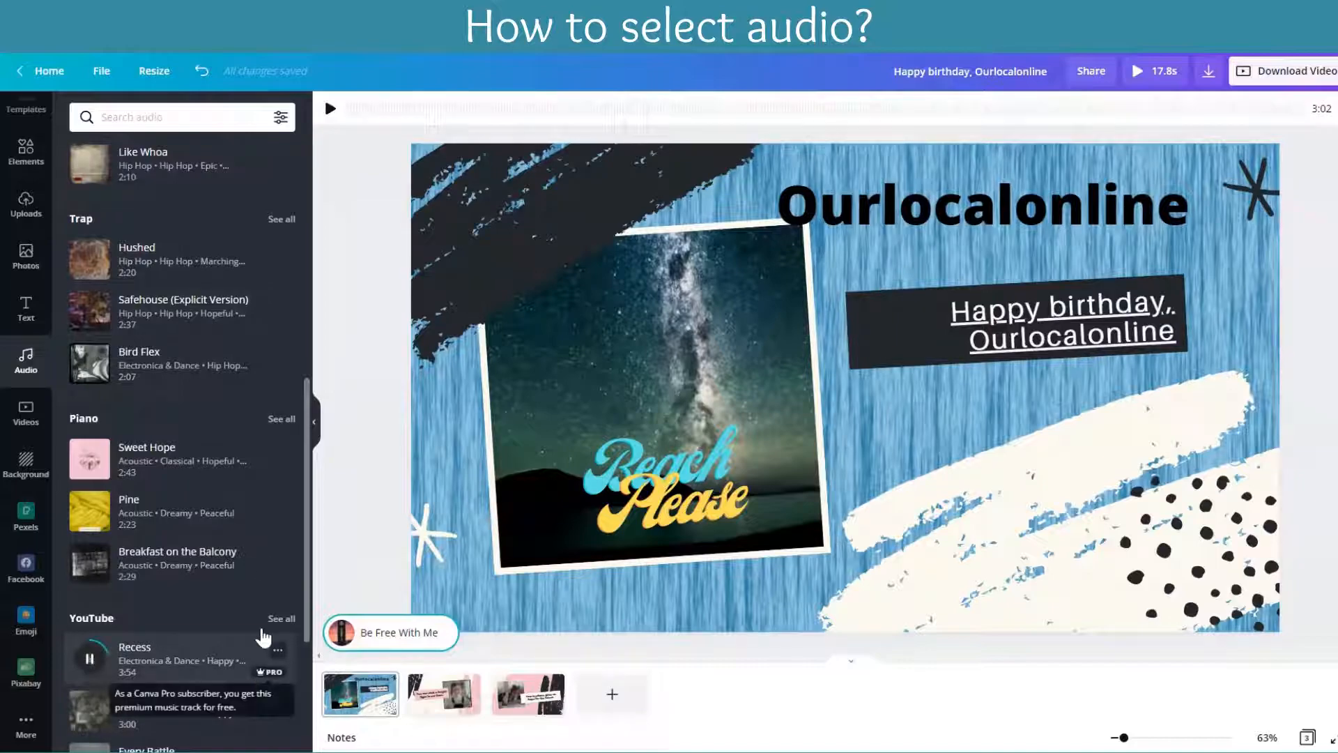
Step: Filter the audio library to show only free tracks
left_click(280, 117)
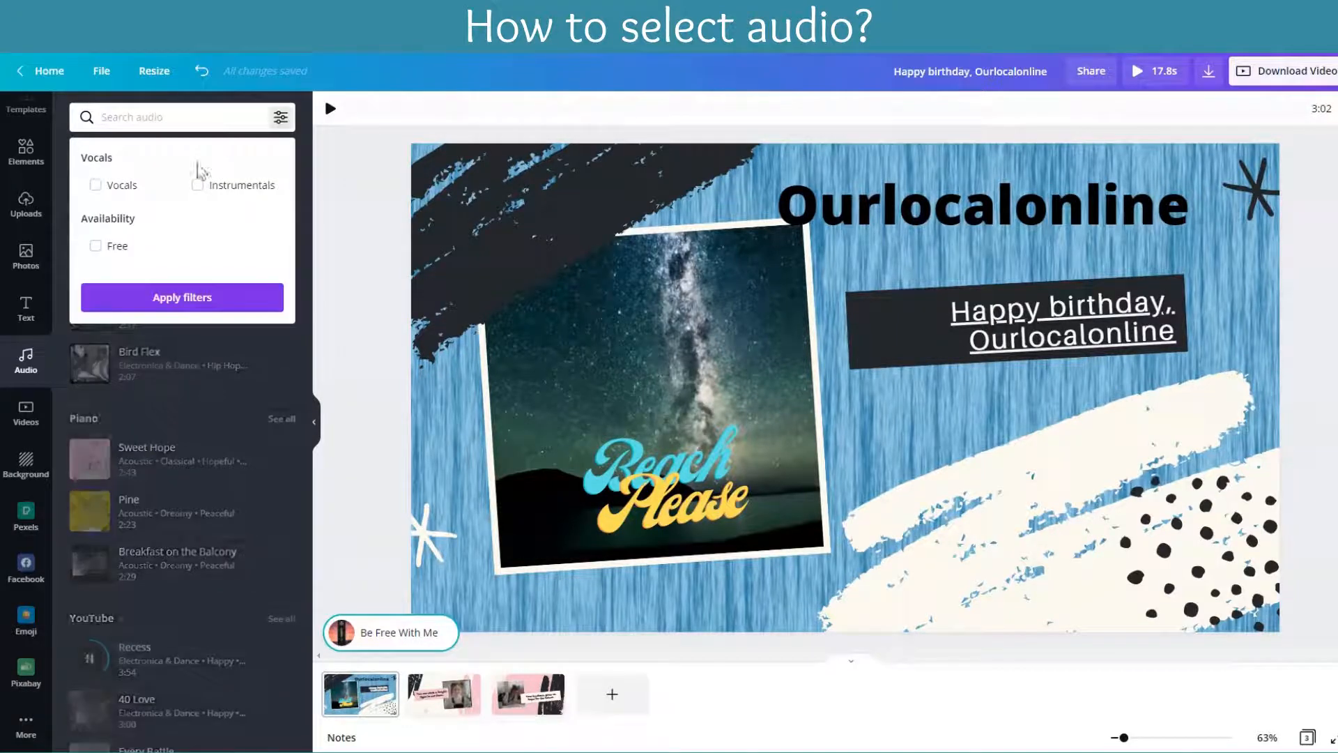
left_click(95, 245)
left_click(160, 297)
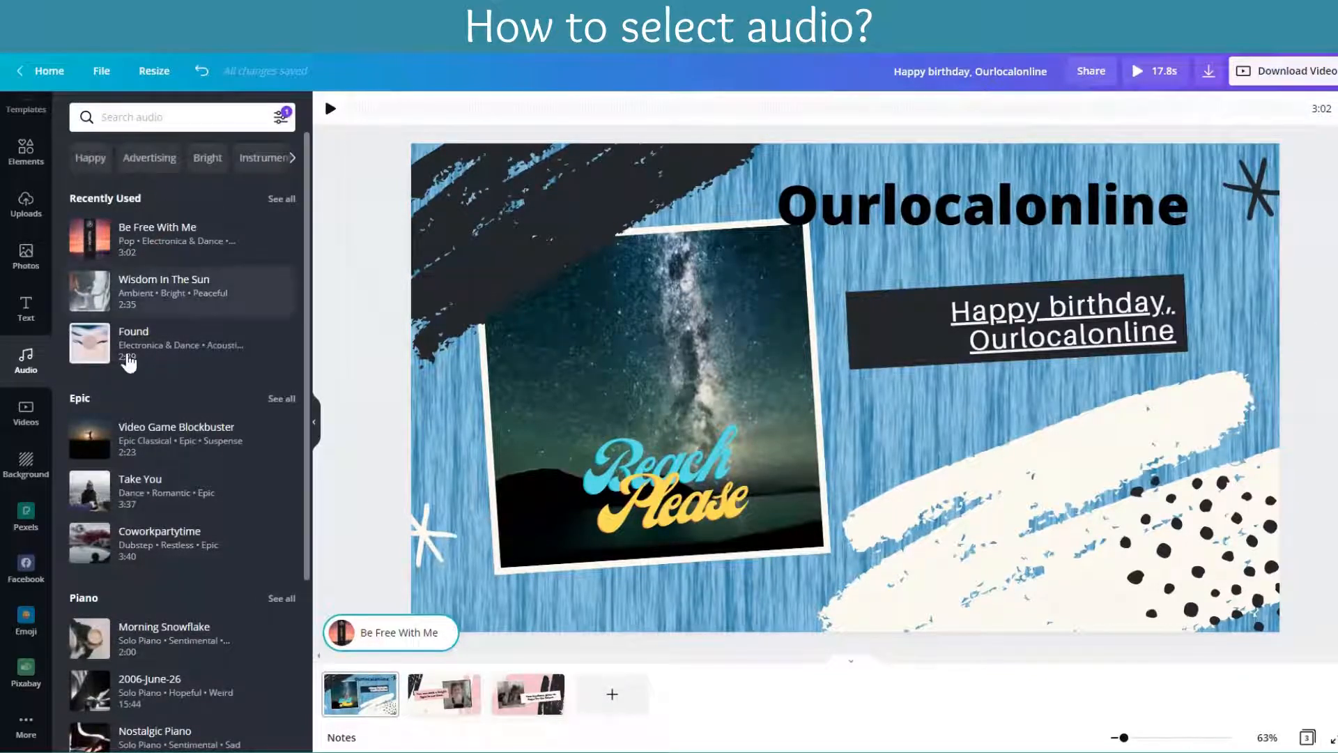
Step: Set the volume of the added "Be Free With Me" track to 20
left_click(89, 238)
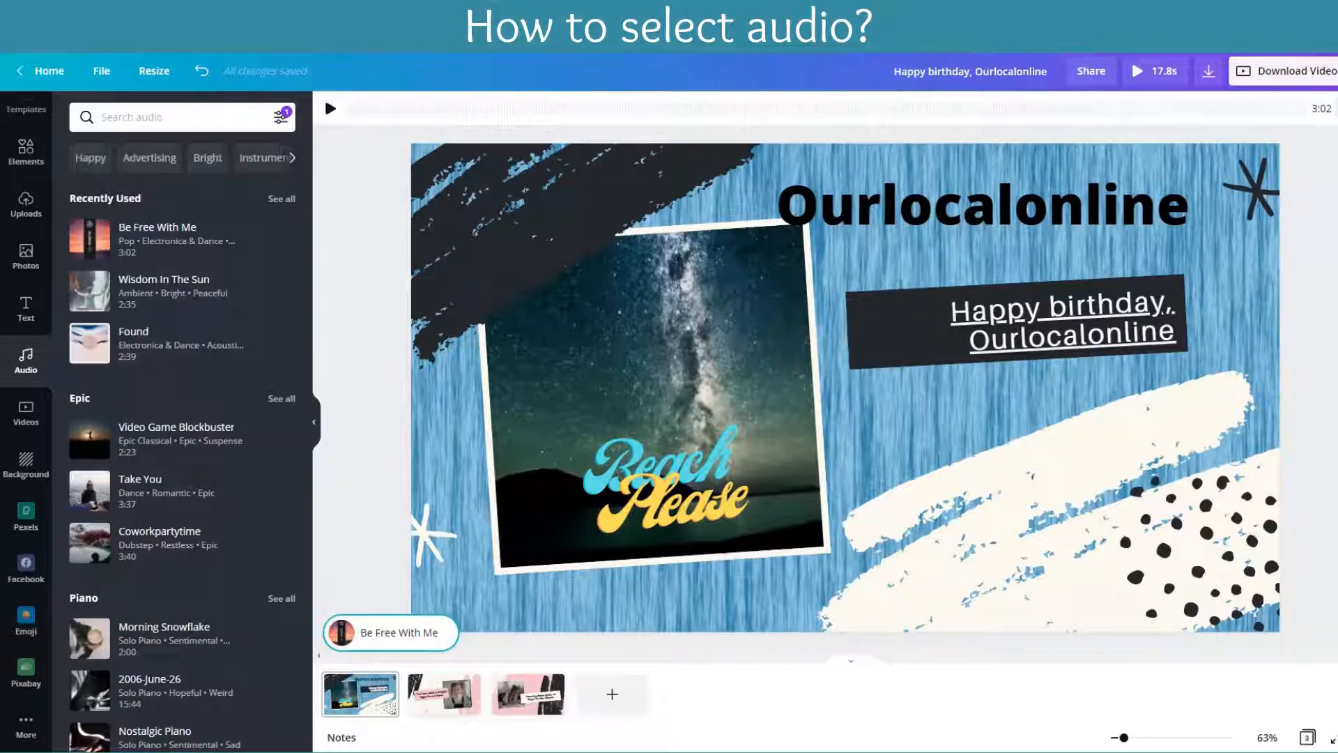
left_click(1337, 109)
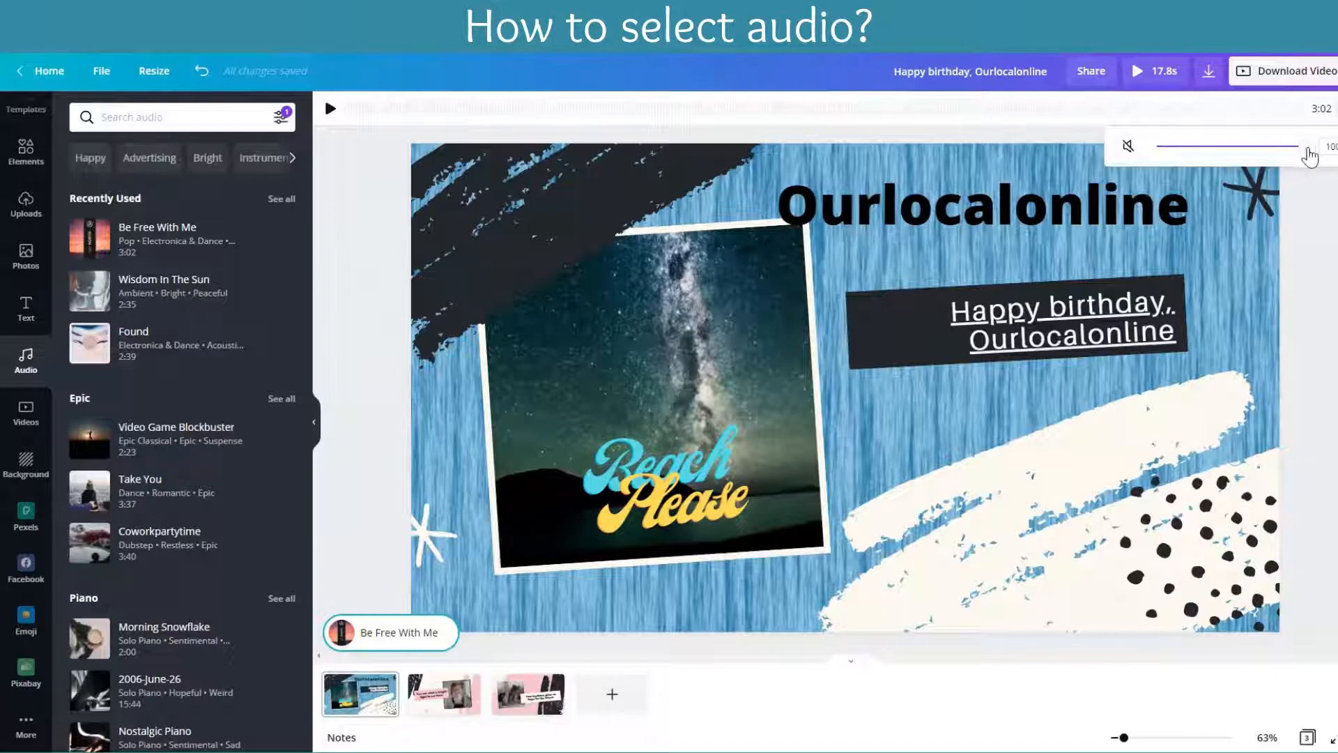
left_click_drag(1303, 147, 1186, 147)
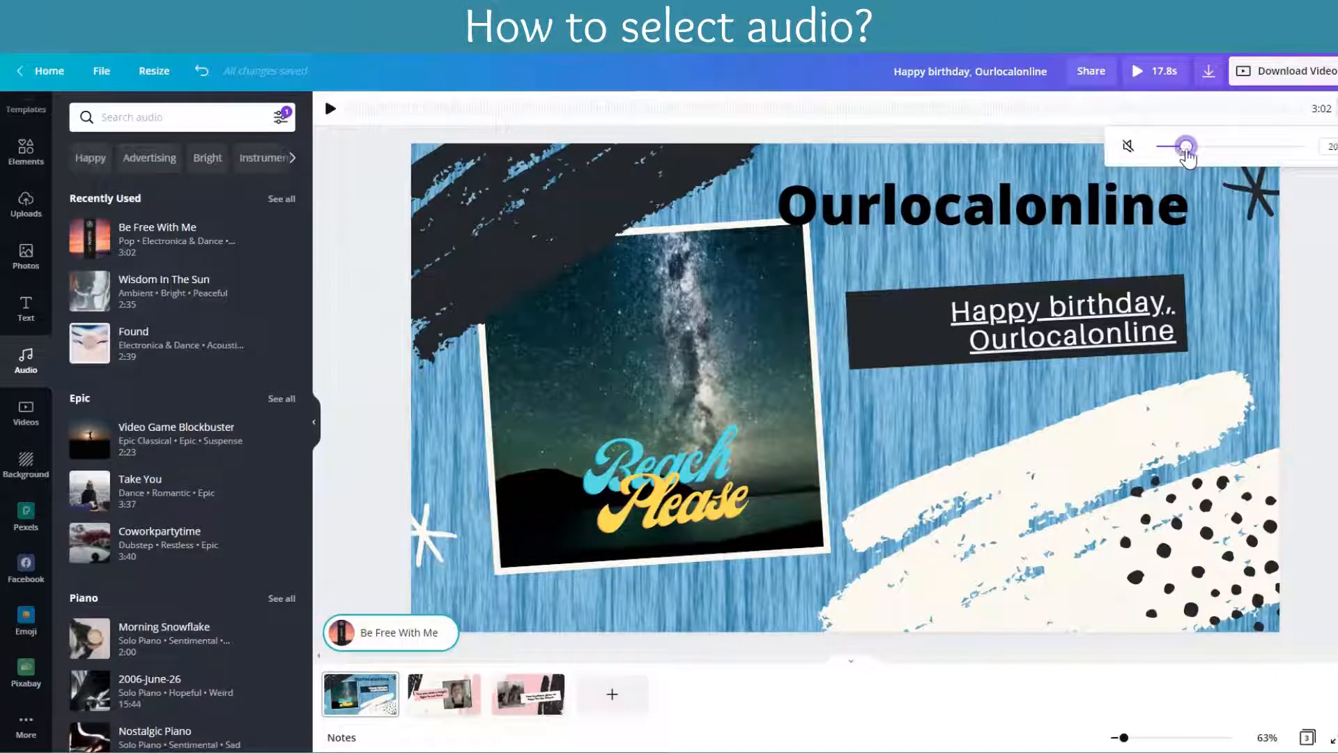
left_click(1310, 312)
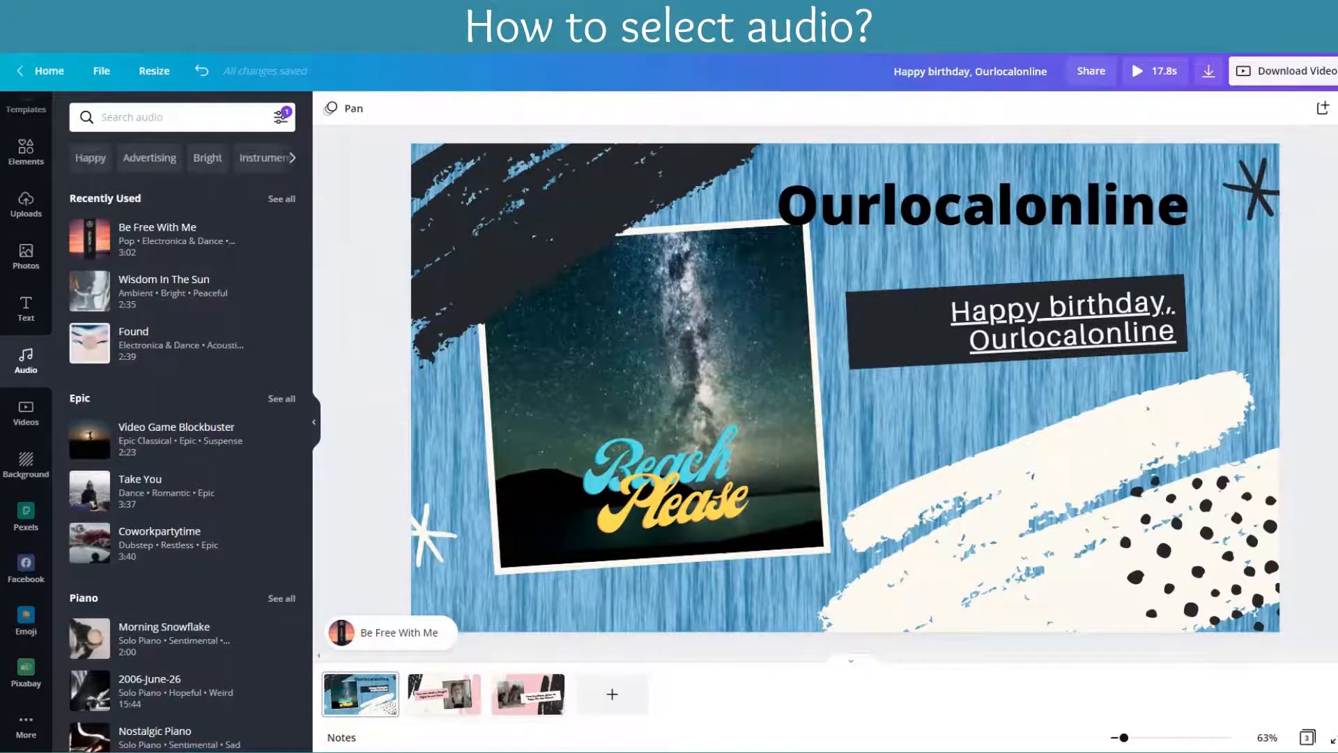
Step: Preview the slideshow and download all 3 pages as an MP4 high quality video
left_click(1139, 70)
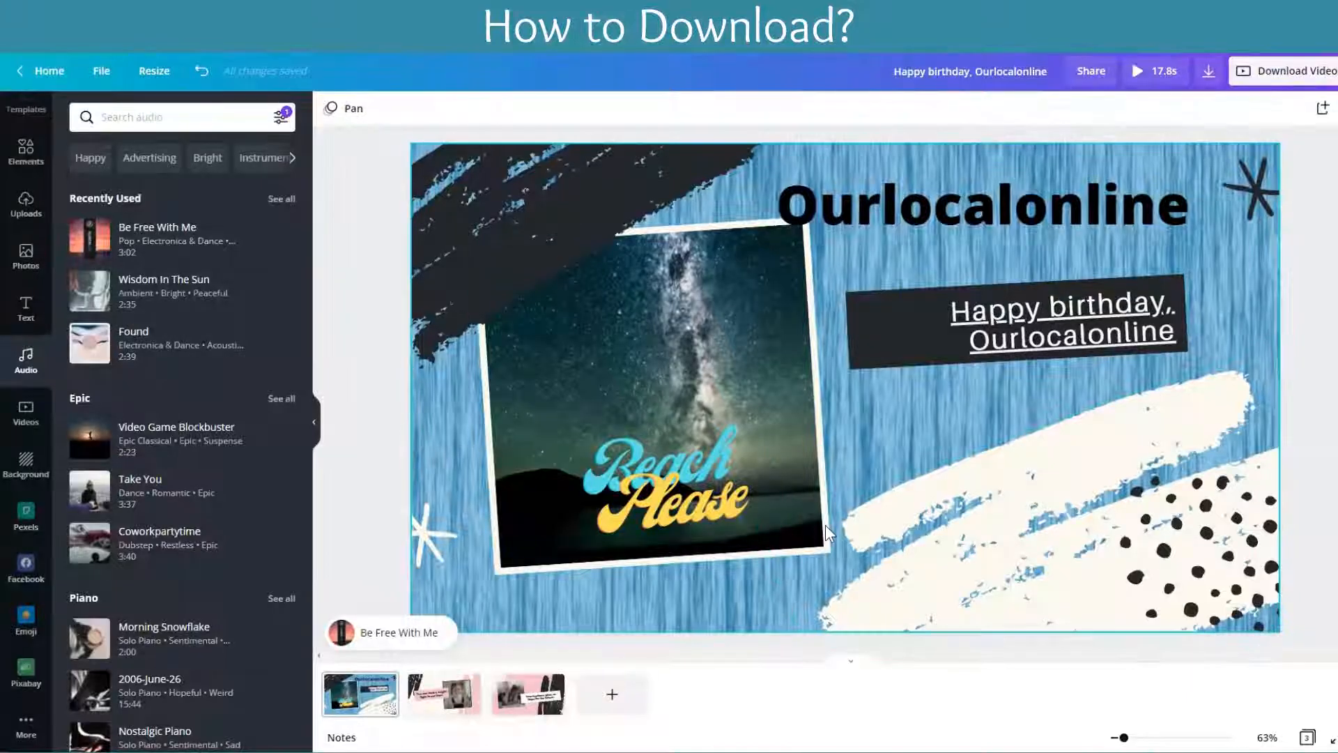
left_click(1282, 76)
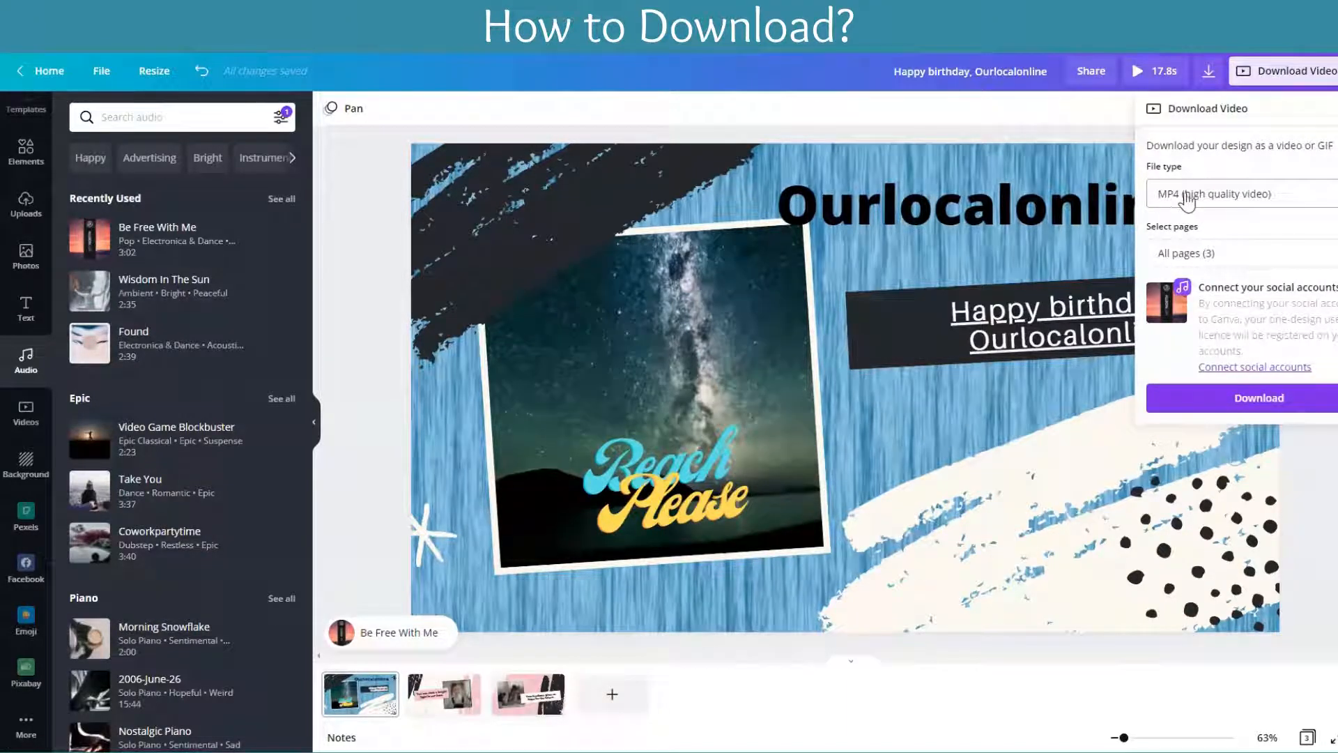
left_click(1196, 200)
left_click(1196, 199)
left_click(1269, 400)
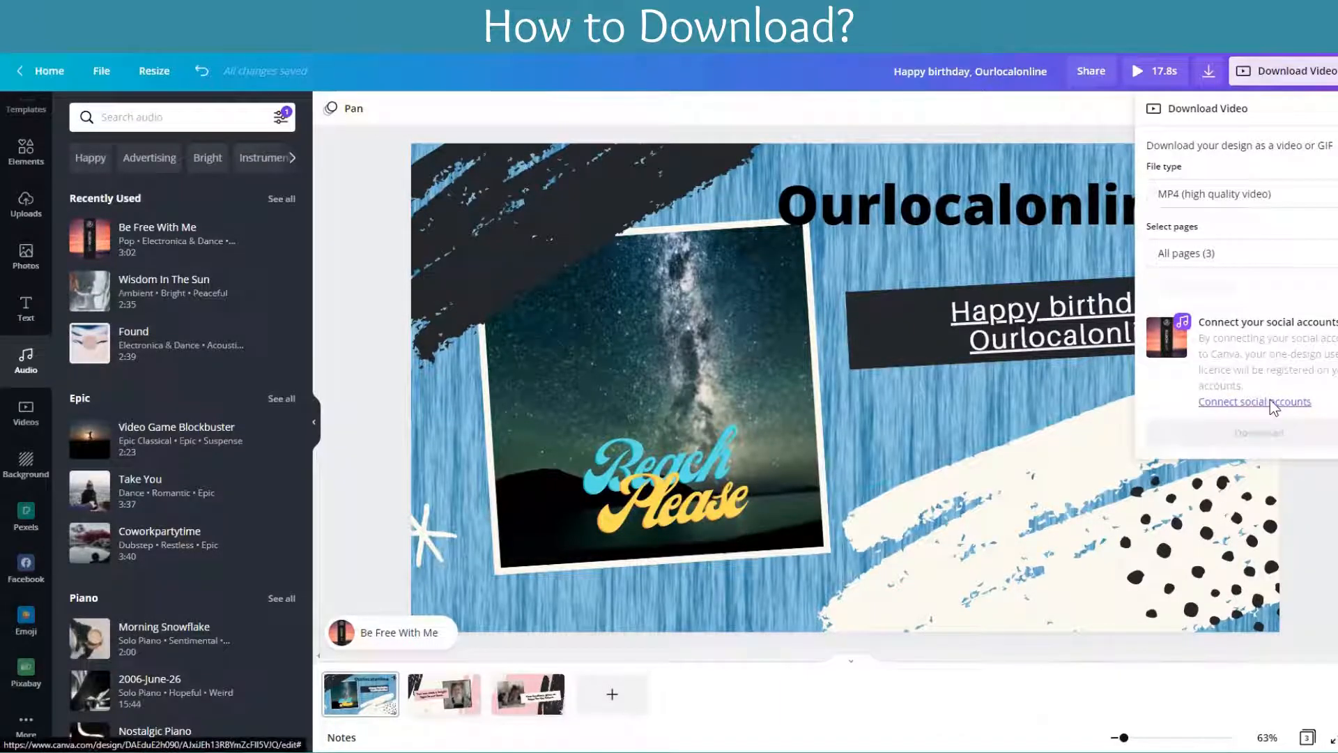